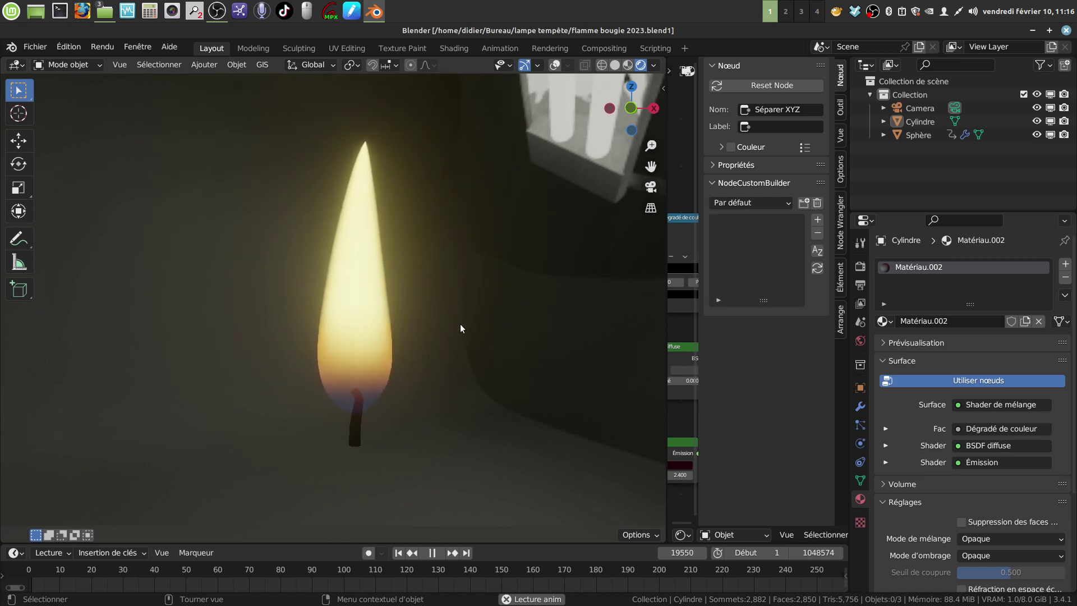
Examine the animated candle flame from several sides and stop the animation playback.
middle_click_drag(460, 324, 559, 322)
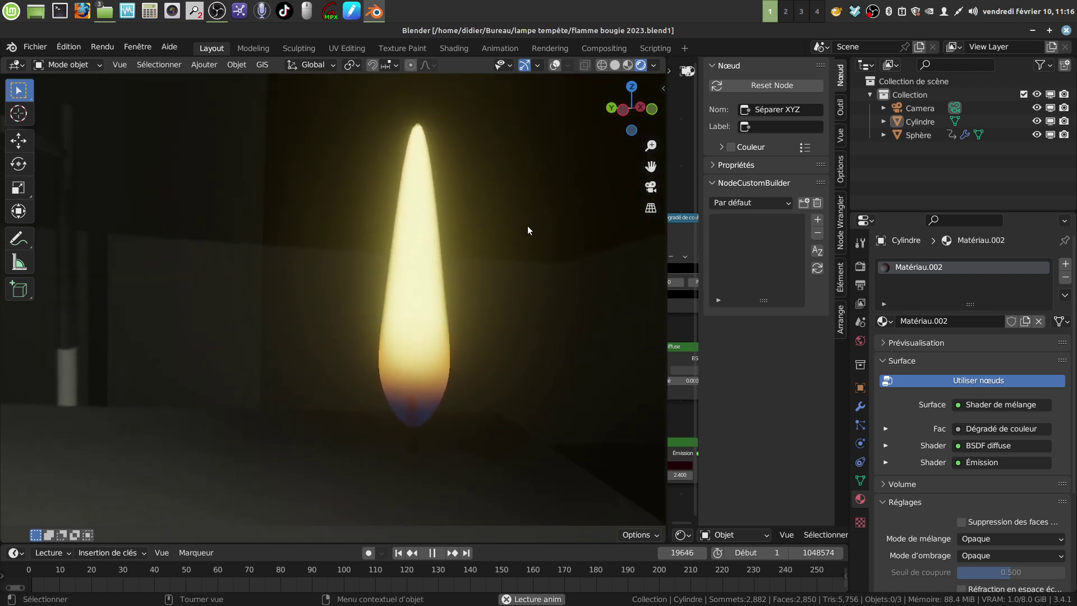
middle_click_drag(527, 226, 375, 258)
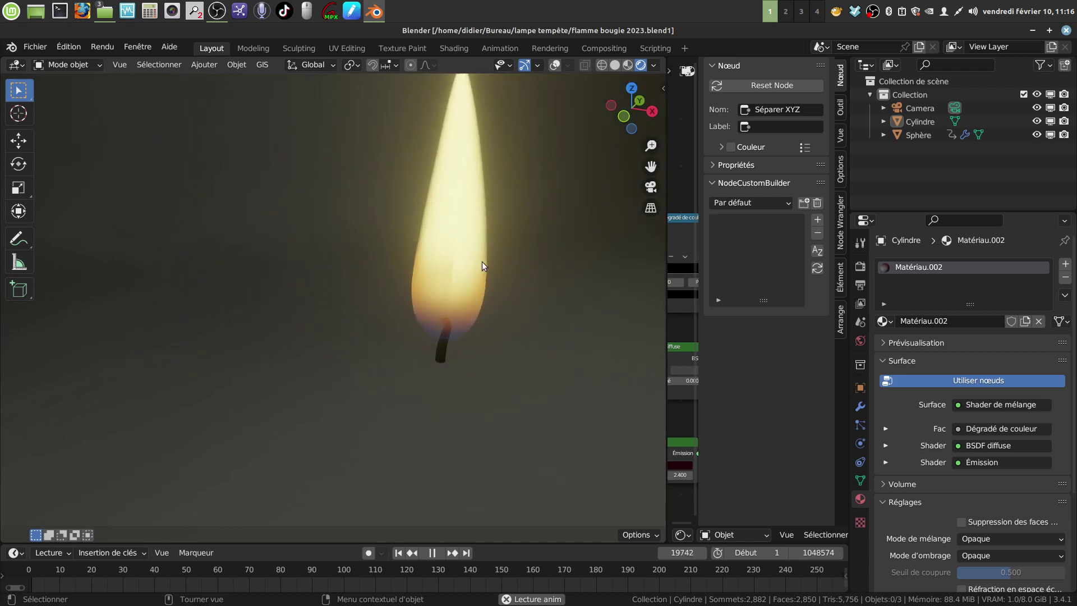
middle_click_drag(482, 261, 421, 328, "shift")
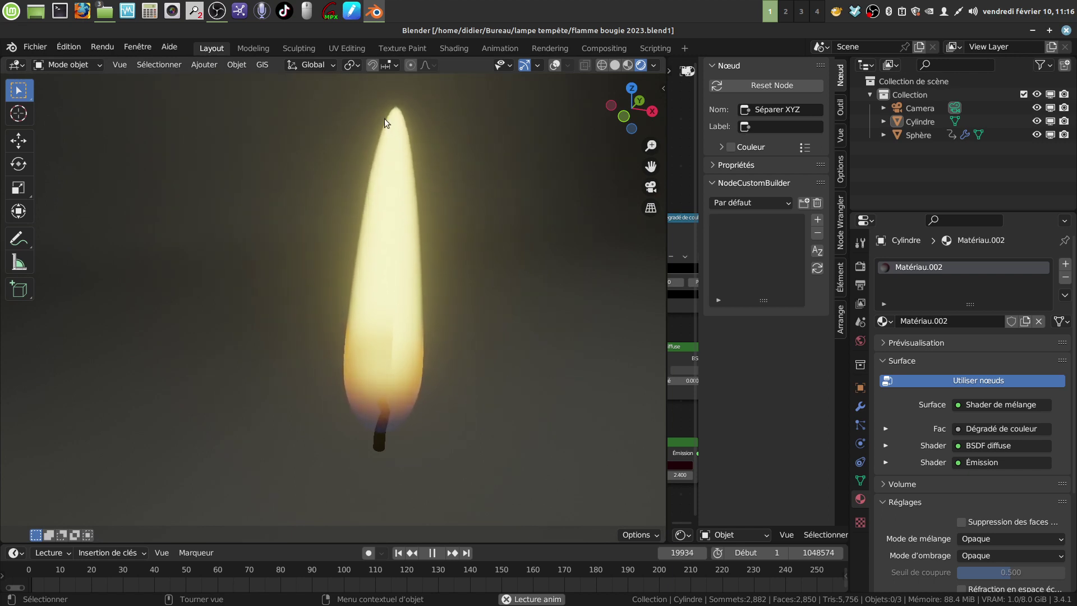
middle_click_drag(416, 368, 418, 342)
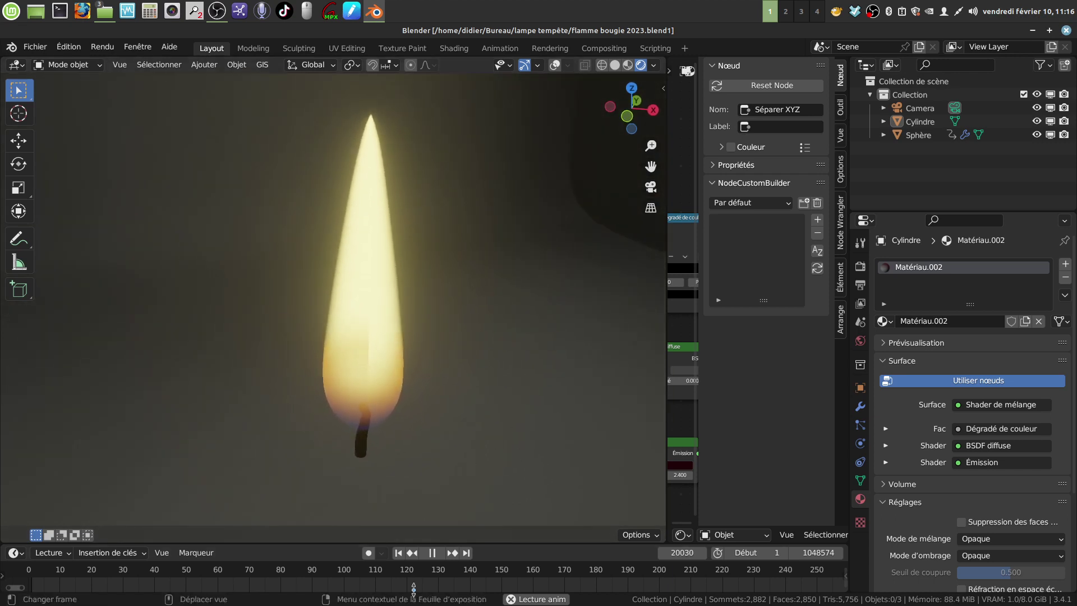
left_click(432, 552)
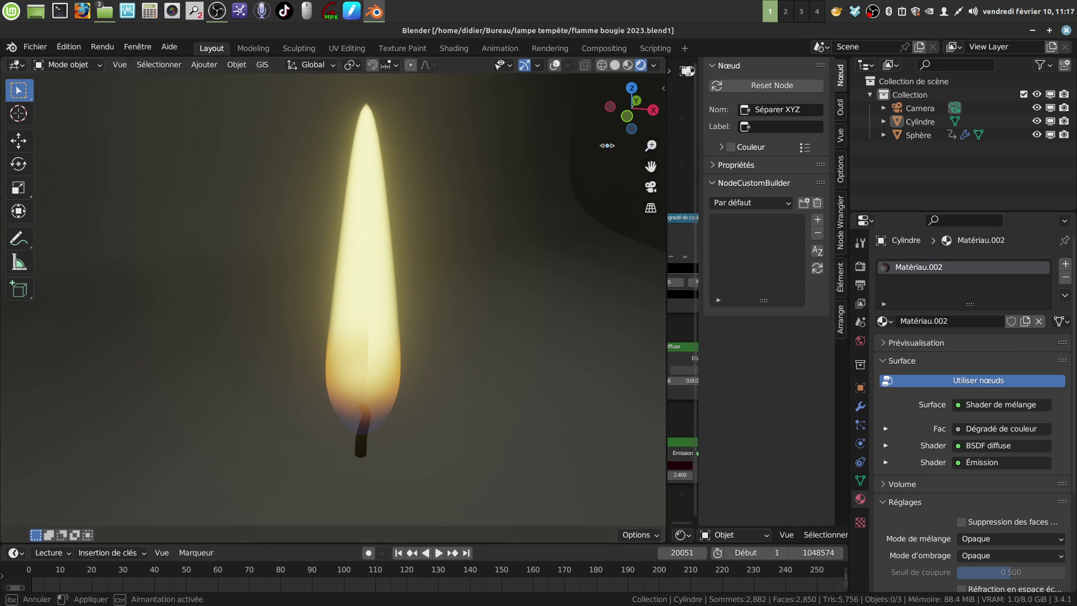
Widen the node editor over the 3D view and hide its sidebar to show the whole node tree.
left_click_drag(666, 151, 341, 168)
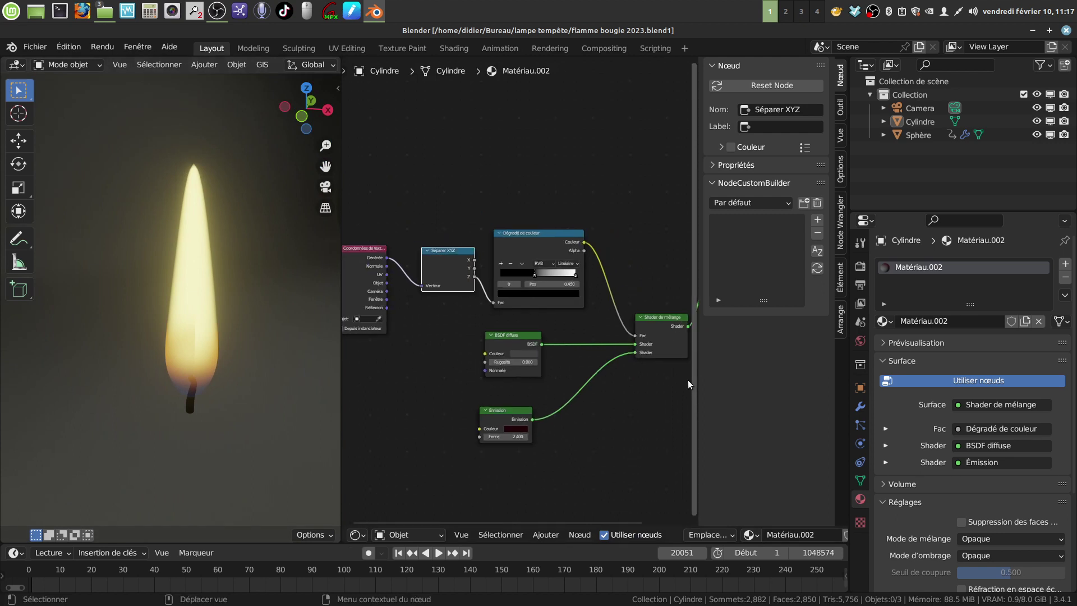
key("n")
middle_click_drag(685, 374, 673, 309)
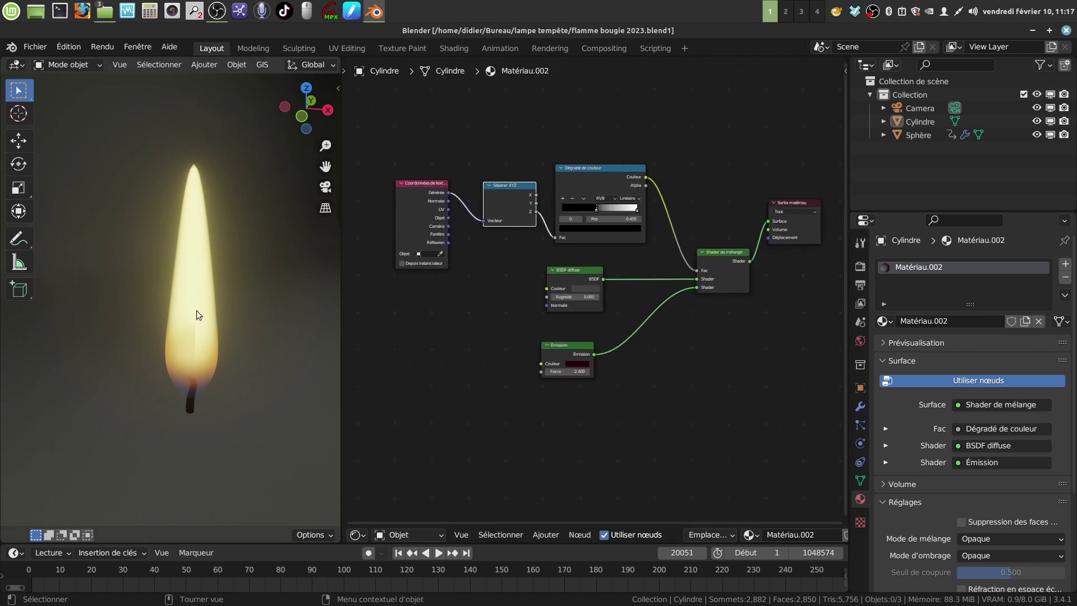
Select the flame sphere and move its texture coordinates node closer to the Placage node.
left_click(196, 321)
middle_click_drag(701, 264, 684, 289)
scroll(684, 337, "down", 6)
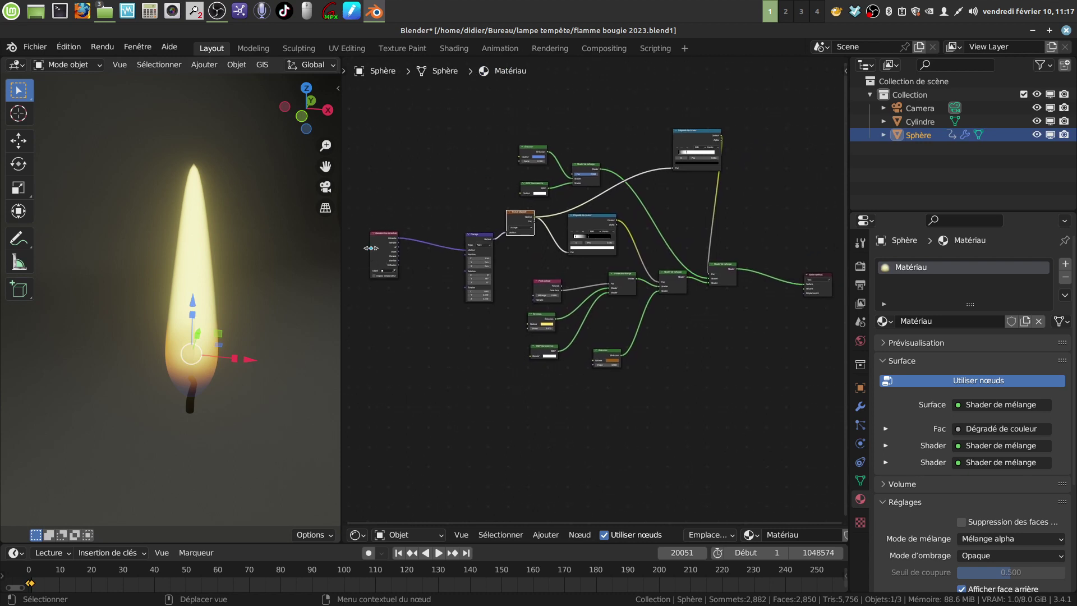
left_click_drag(371, 248, 418, 252)
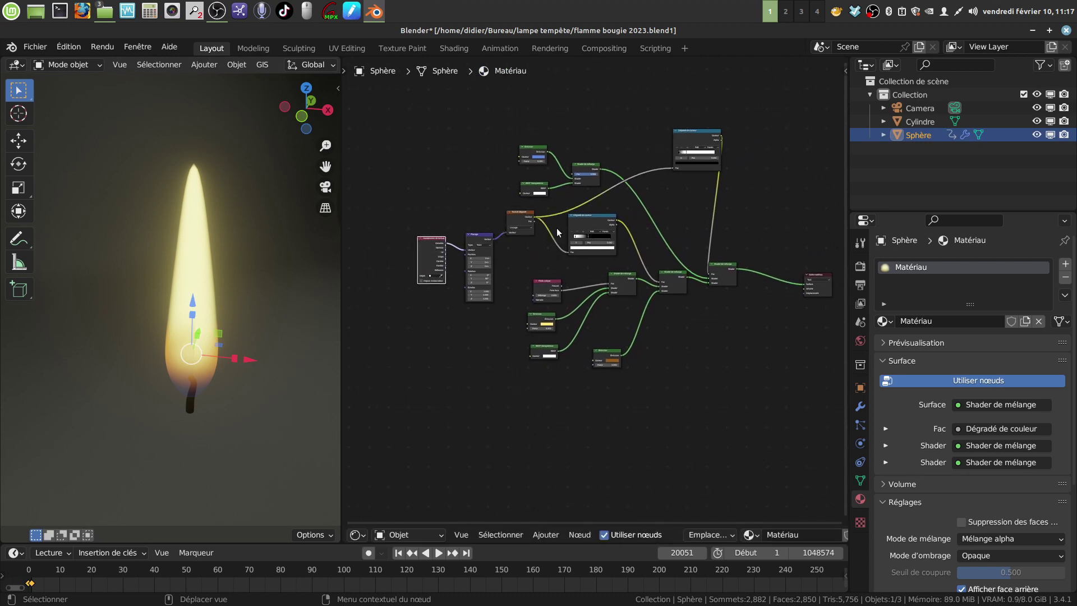
Set Fac to 0.872 on the Shader de mélange that combines the blue emission with the transparent BSDF.
scroll(696, 370, "up", 1)
mouse_move(696, 370)
middle_mouse_down()
mouse_move(649, 356)
mouse_move(669, 369)
mouse_move(689, 361)
middle_mouse_up()
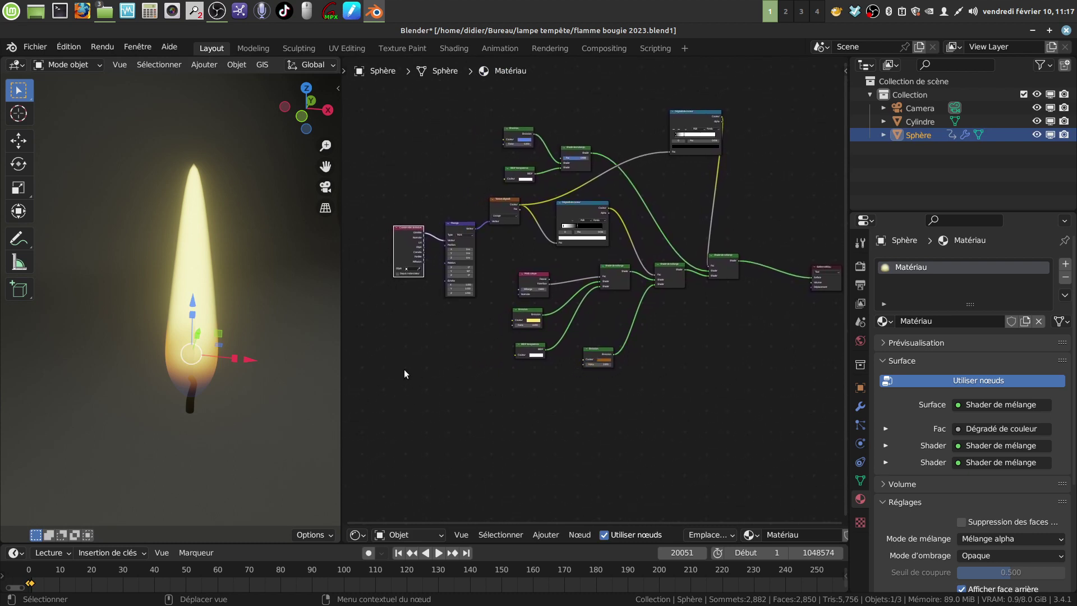
scroll(415, 359, "up", 1)
middle_click_drag(425, 349, 496, 376)
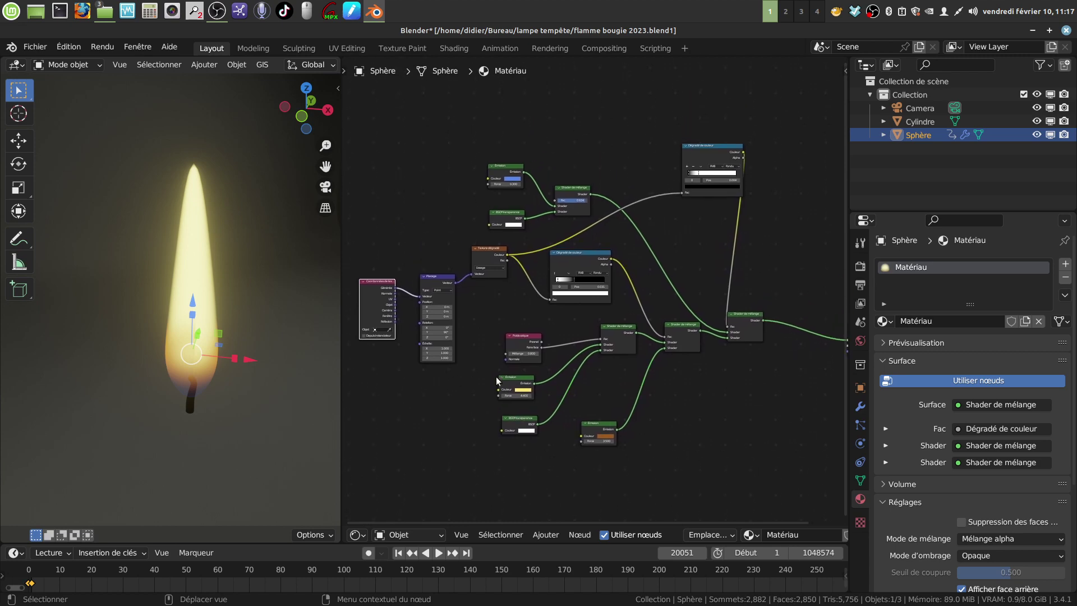
scroll(498, 341, "up", 4)
middle_click_drag(488, 320, 565, 414)
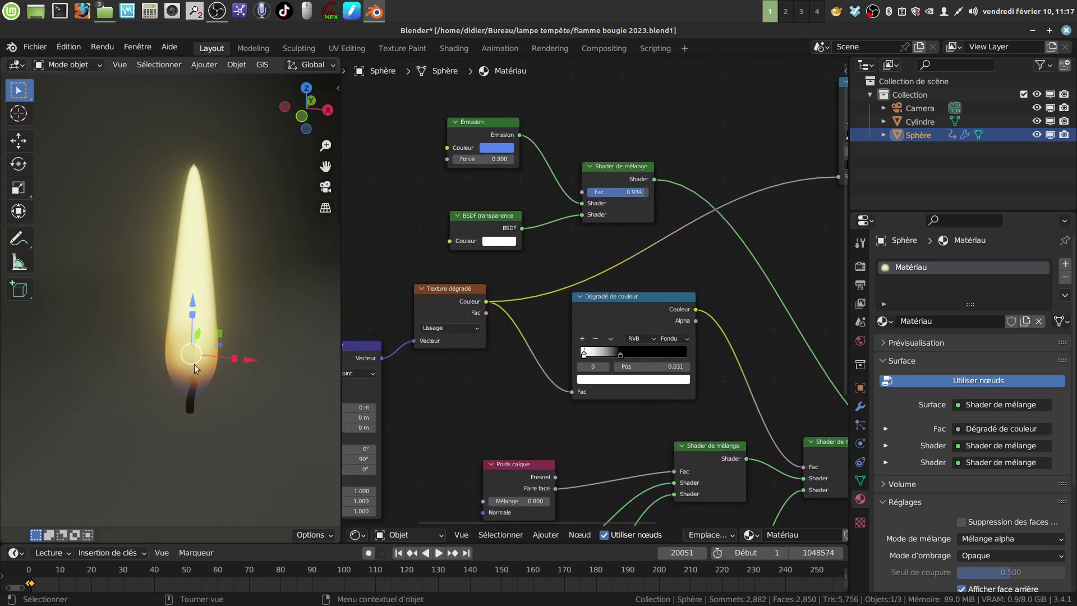
scroll(646, 251, "up", 3)
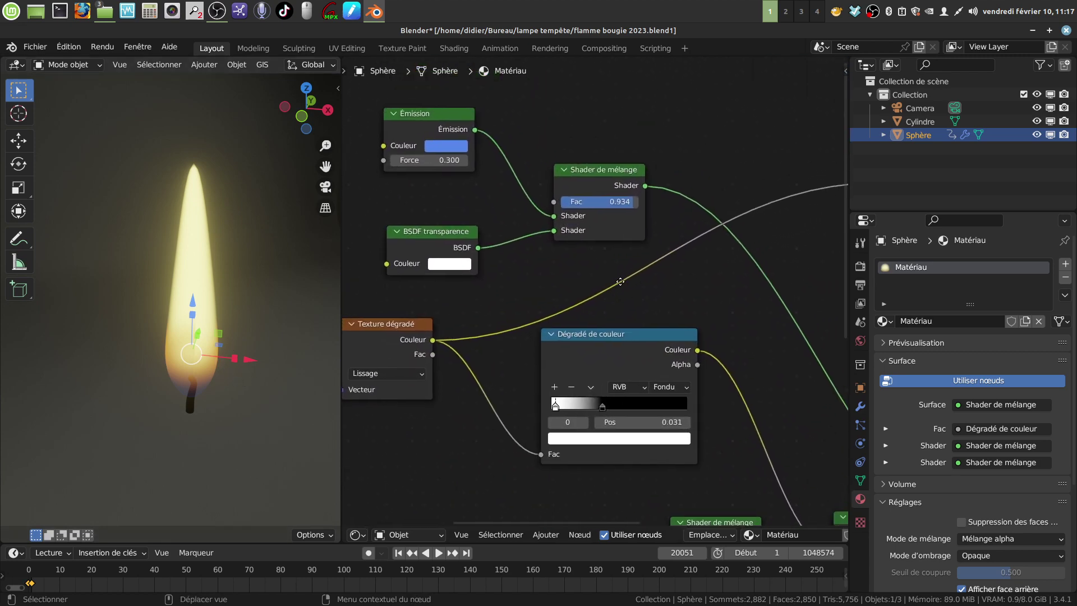
middle_click_drag(425, 140, 500, 169)
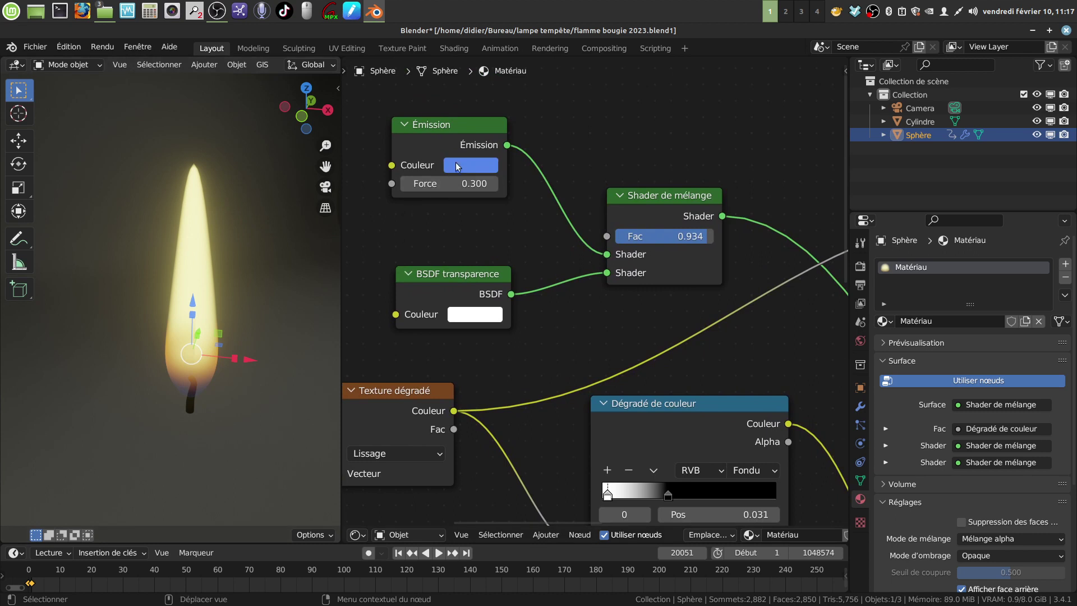
middle_click_drag(643, 302, 606, 272)
scroll(235, 388, "up", 2)
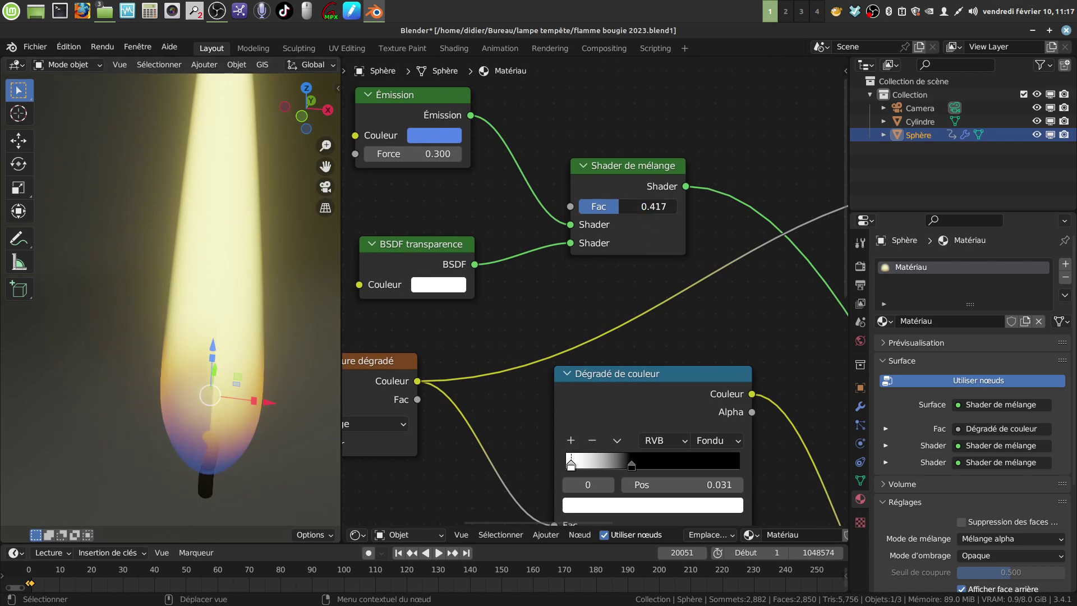
left_click_drag(618, 207, 644, 207)
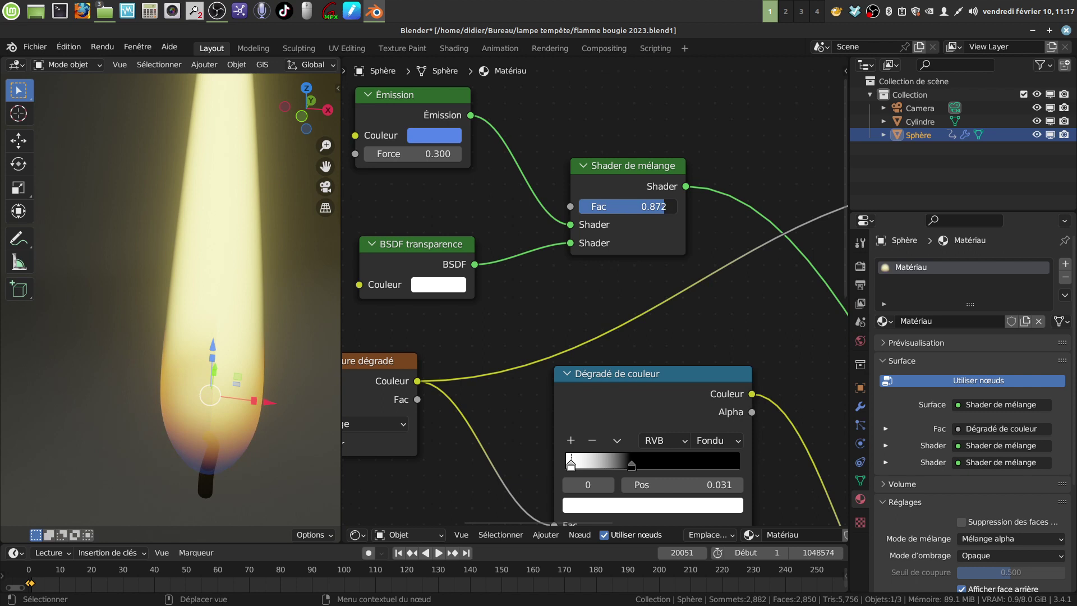
Move the white stop to 0.385 in the Dégradé de couleur that drives the final Shader de mélange.
scroll(509, 391, "down", 2)
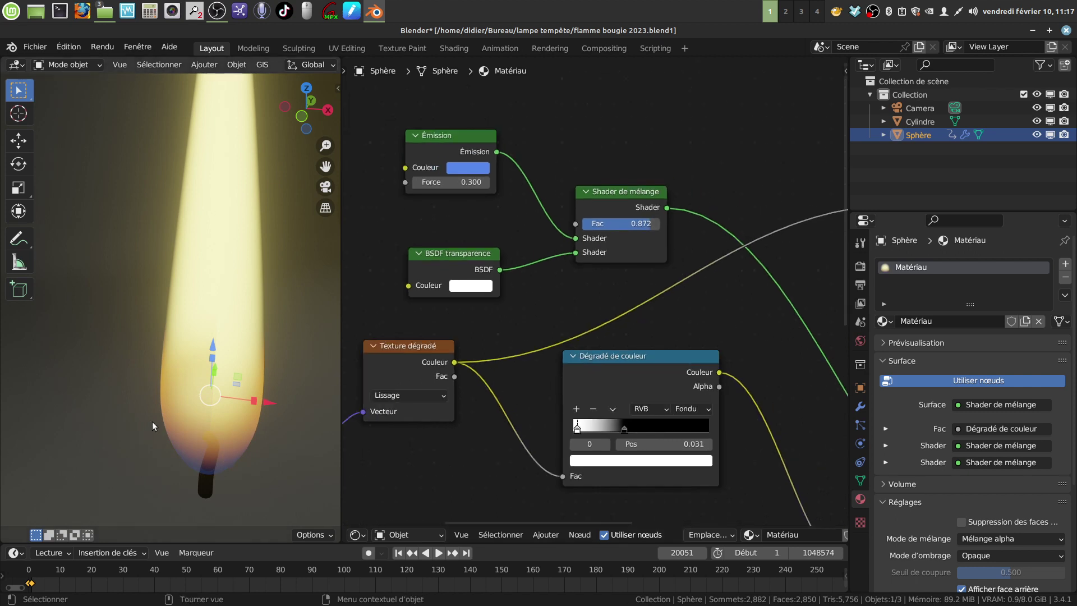
scroll(550, 314, "down", 1)
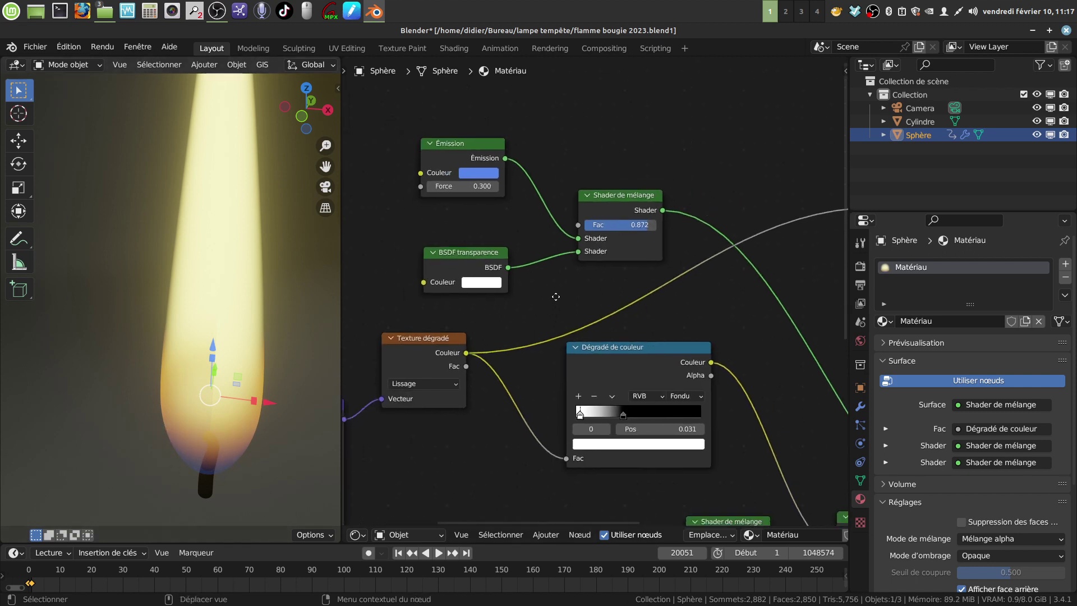
middle_click_drag(552, 314, 571, 238)
scroll(586, 382, "down", 2)
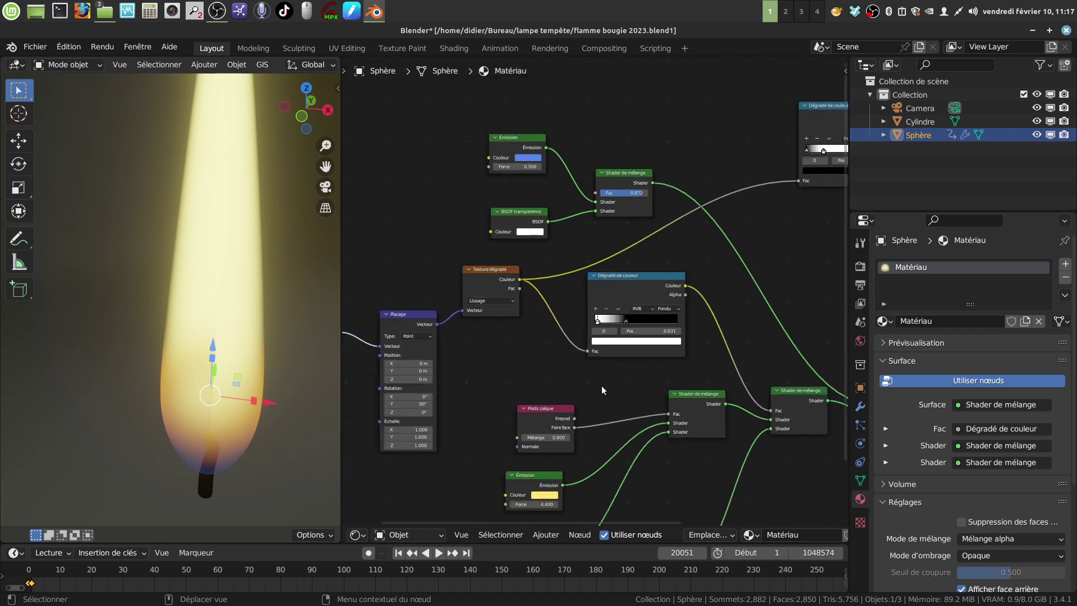
middle_click_drag(602, 386, 403, 448)
scroll(621, 295, "up", 2)
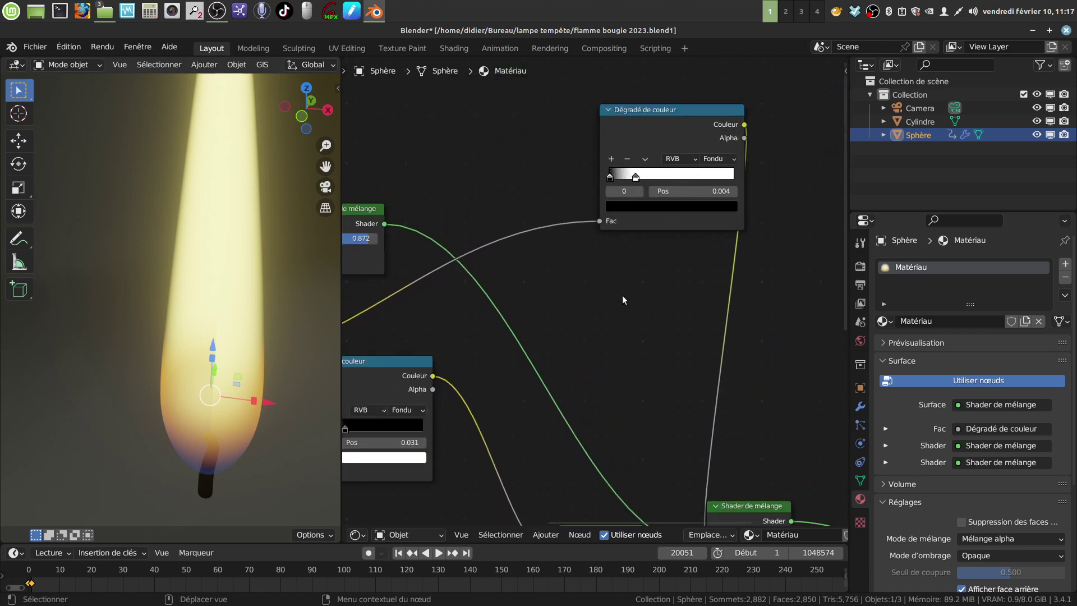
middle_click_drag(622, 295, 589, 404)
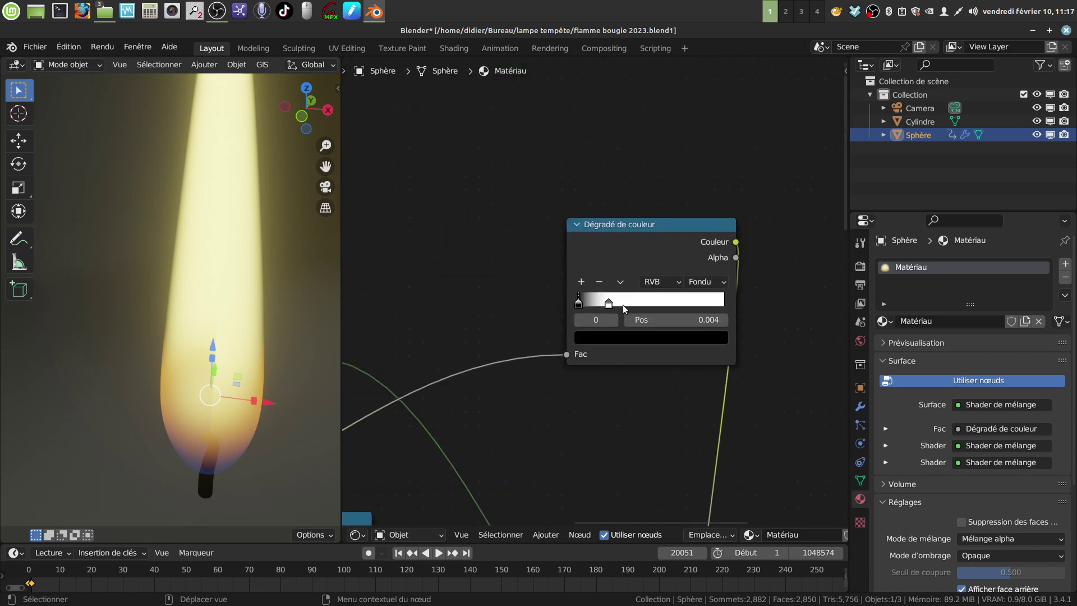
left_click_drag(609, 303, 638, 305)
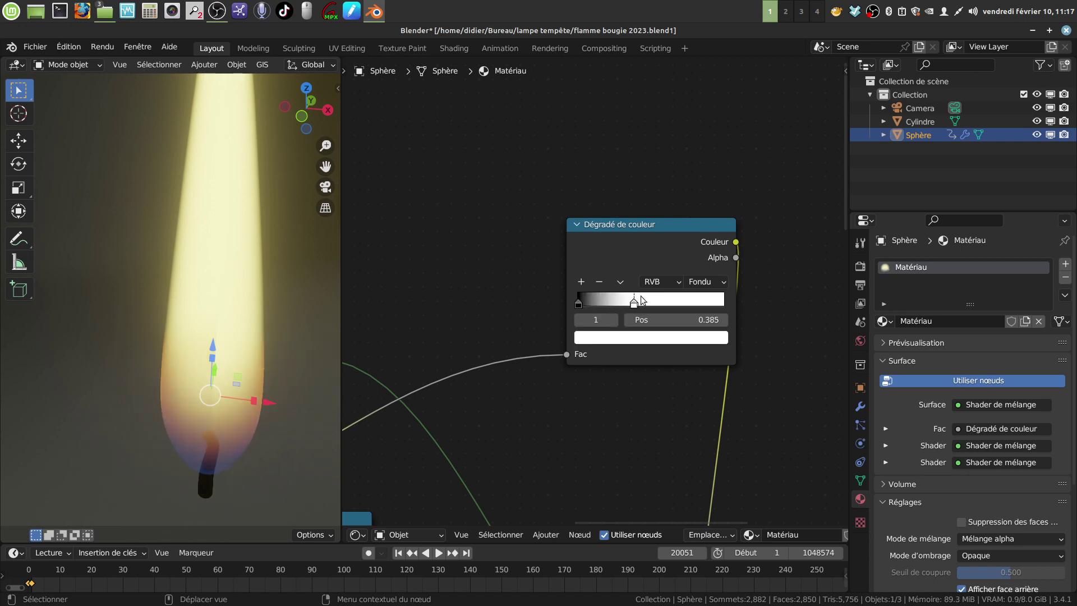
Move the black stop to 0.519 in the other Dégradé de couleur, fed by the Texture dégradé.
scroll(600, 412, "down", 5)
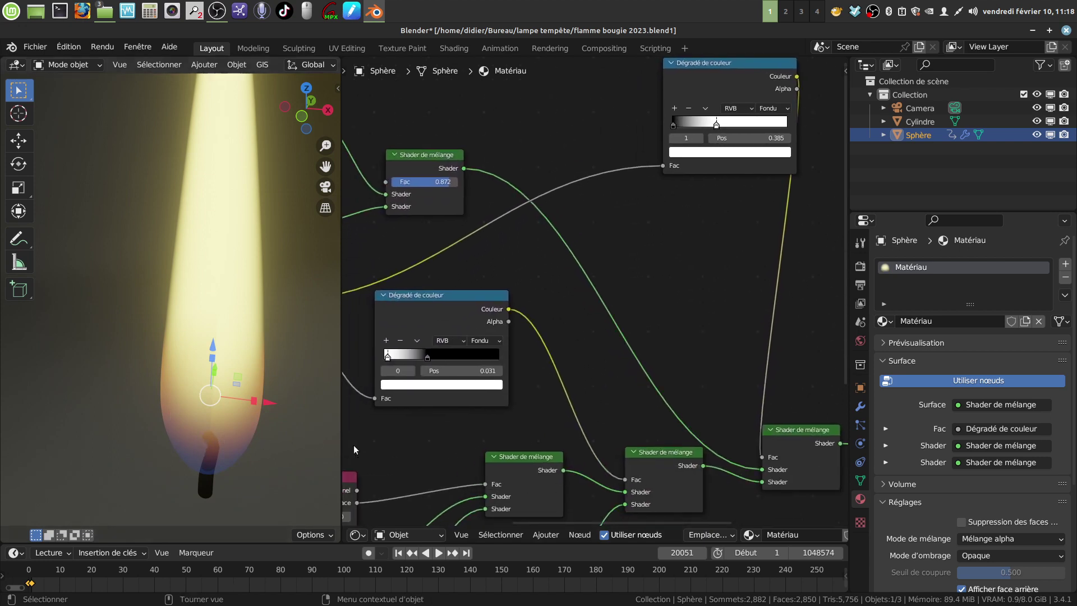
middle_click_drag(496, 386, 591, 422)
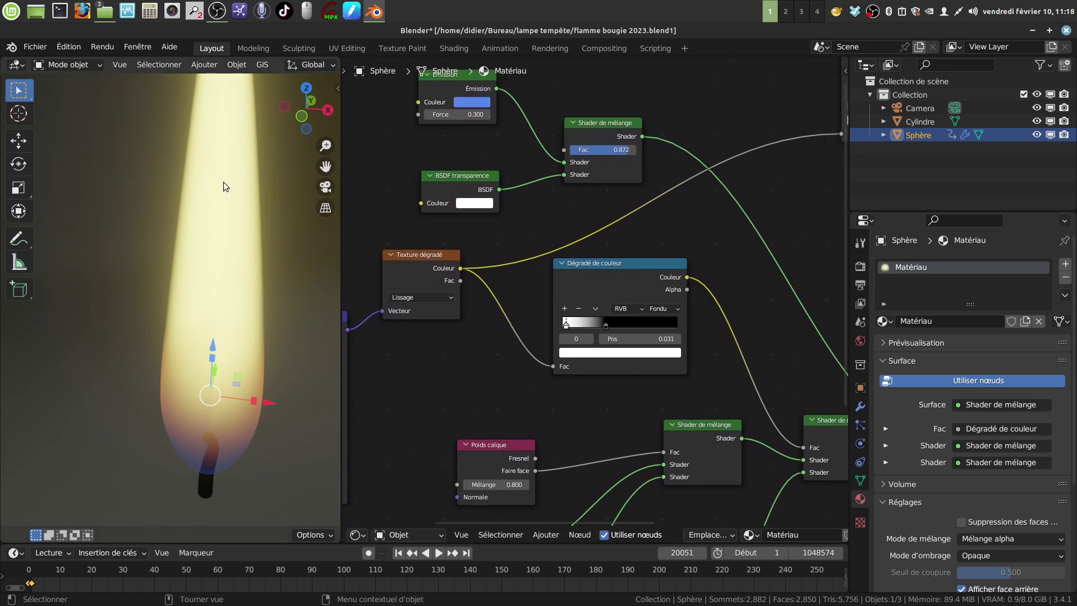
scroll(576, 375, "up", 2)
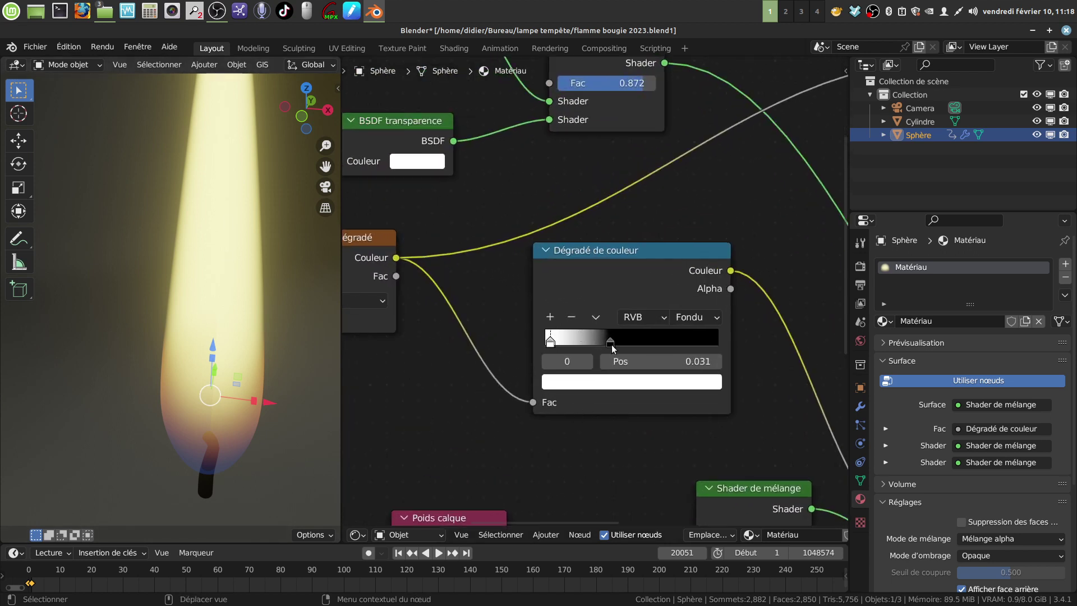
left_click_drag(609, 345, 636, 346)
Try a Mélange value of 0.000 on the Poids calque node and check the flame's edges.
scroll(531, 421, "down", 3)
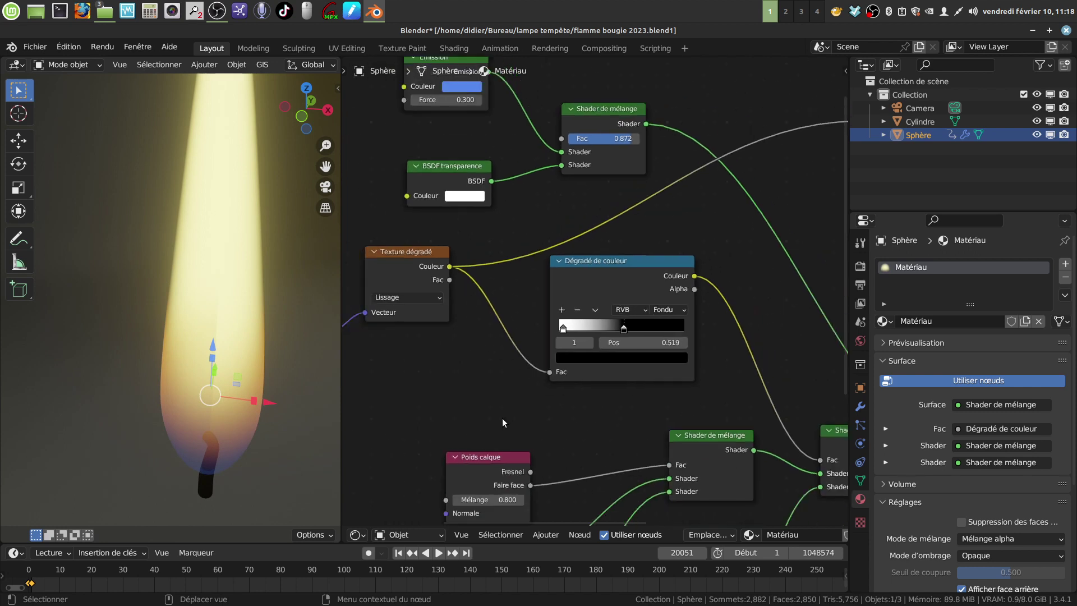
middle_click_drag(503, 419, 485, 247)
scroll(520, 280, "down", 1)
middle_click_drag(596, 407, 590, 363)
scroll(594, 407, "up", 2)
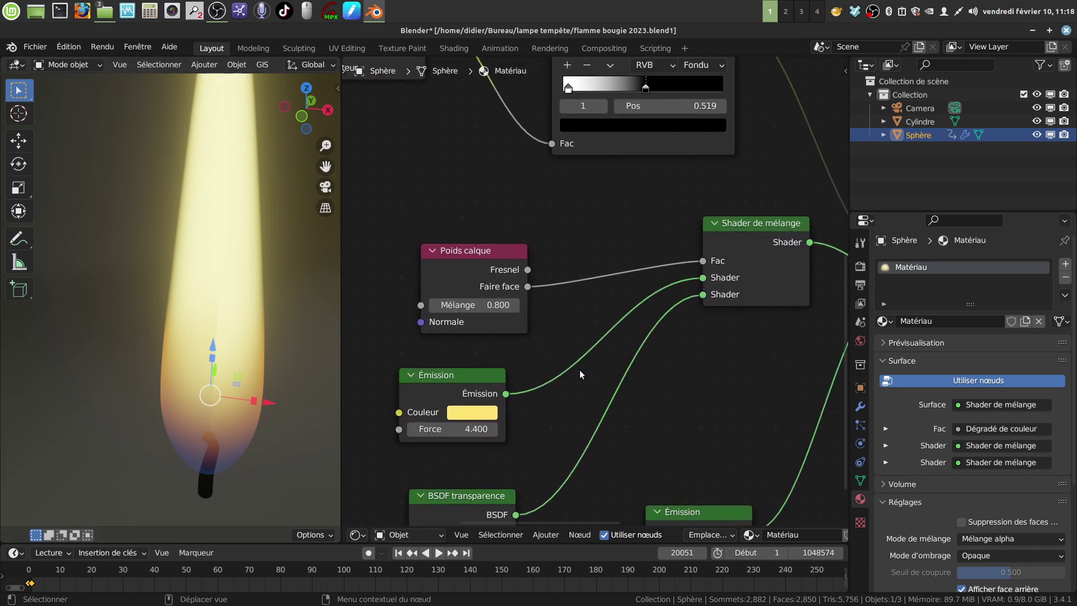
scroll(580, 375, "up", 1)
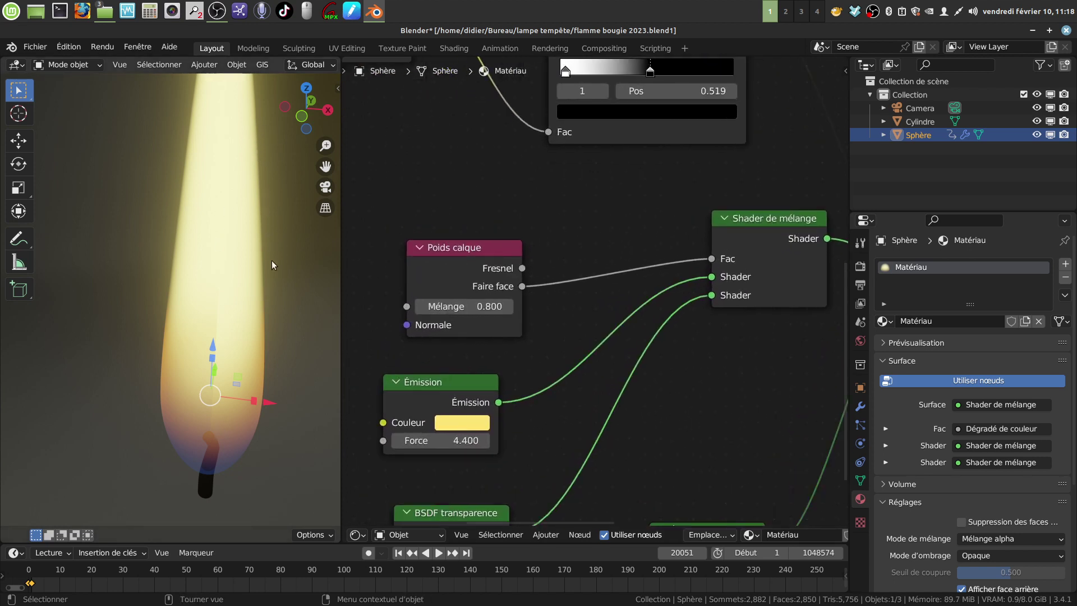
middle_click_drag(250, 229, 269, 215)
scroll(533, 313, "up", 2)
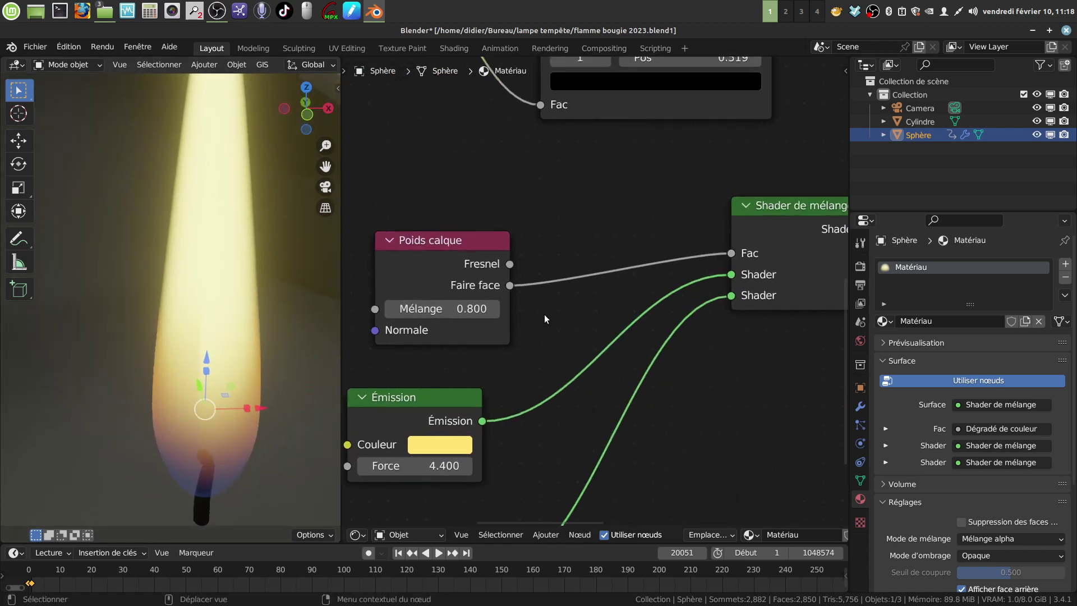
left_click_drag(523, 290, 471, 290)
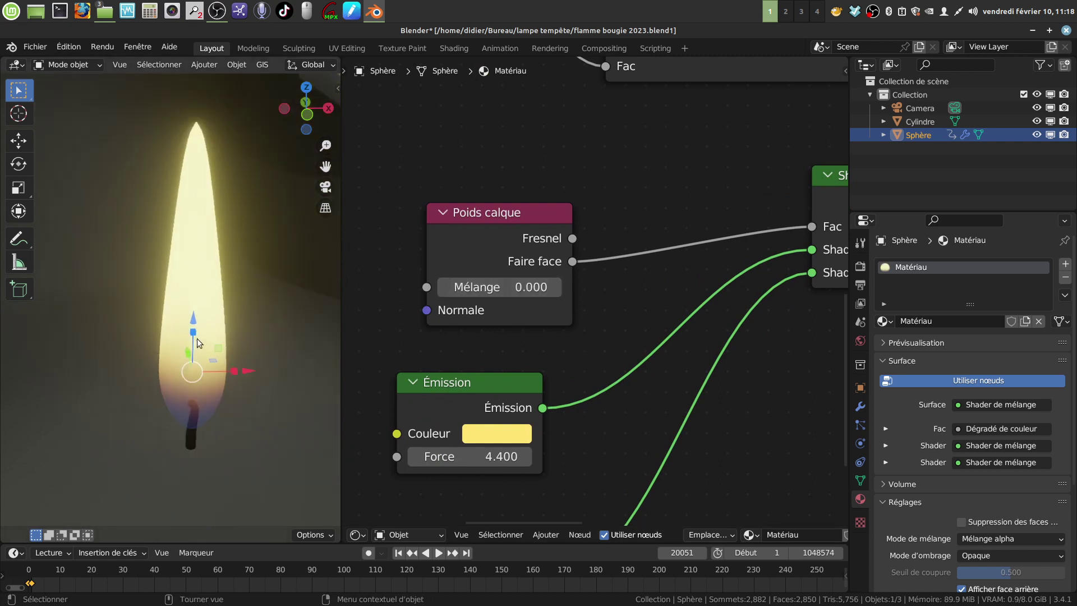
scroll(247, 347, "down", 2)
scroll(536, 322, "up", 1)
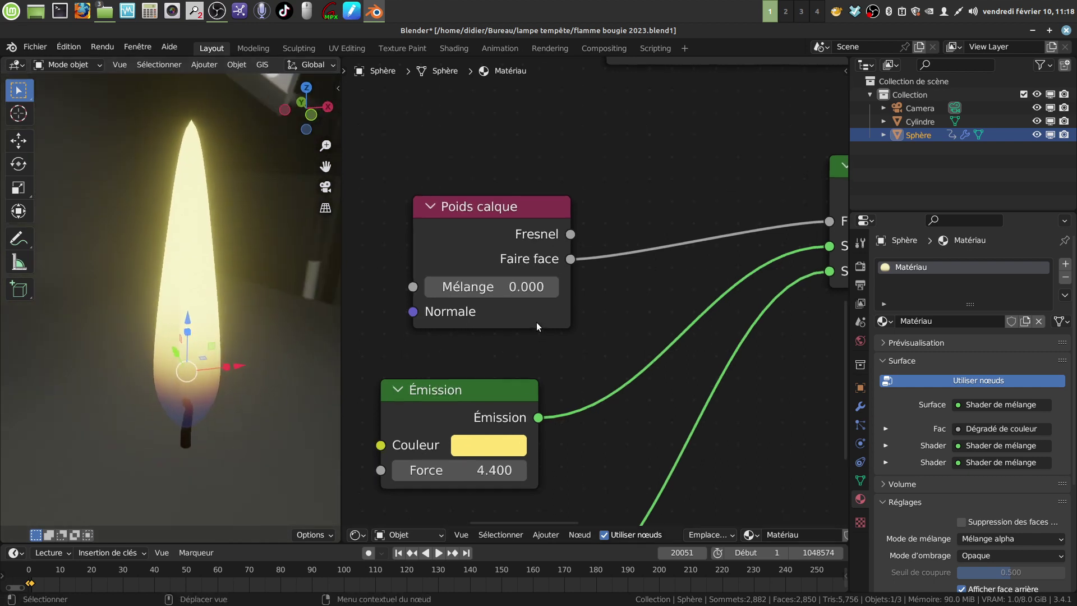
Try a Mélange value of 0.900 on the Poids calque node and return it to 0.800.
left_click_drag(488, 287, 533, 288)
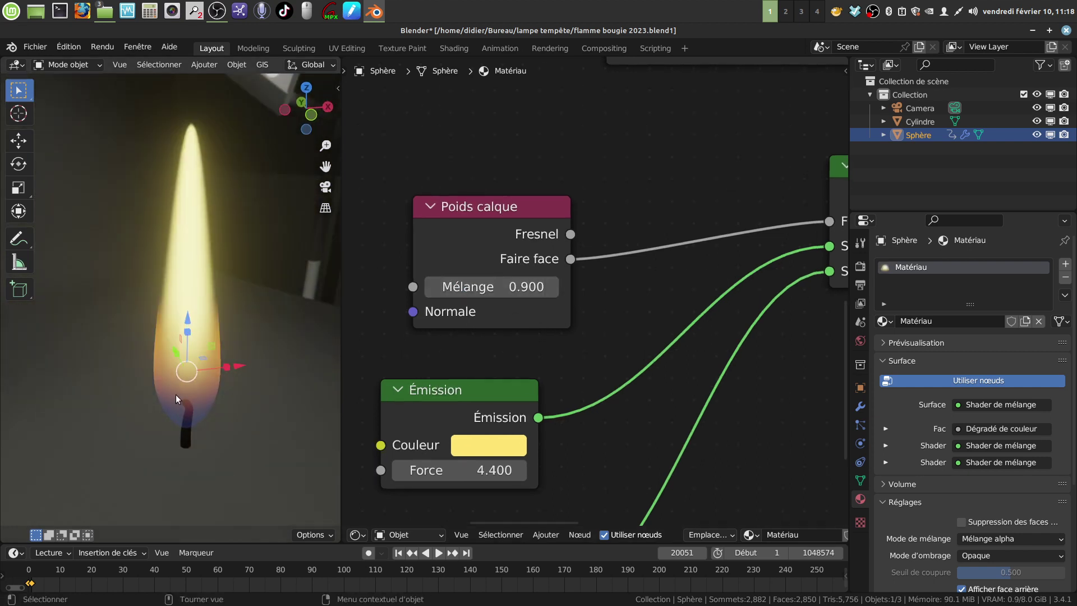
scroll(177, 395, "up", 4)
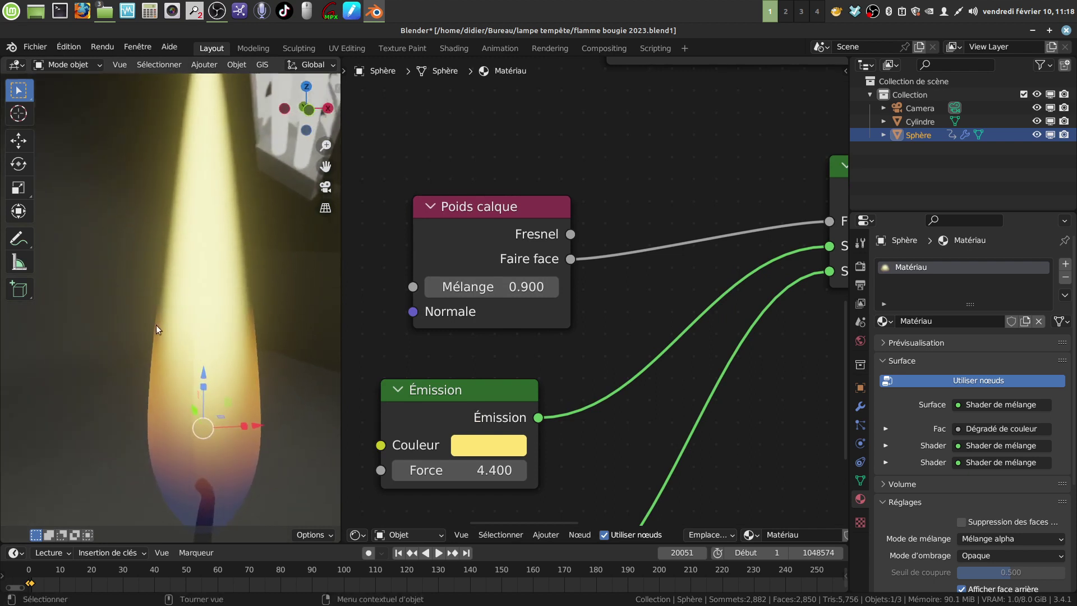
left_click(432, 288)
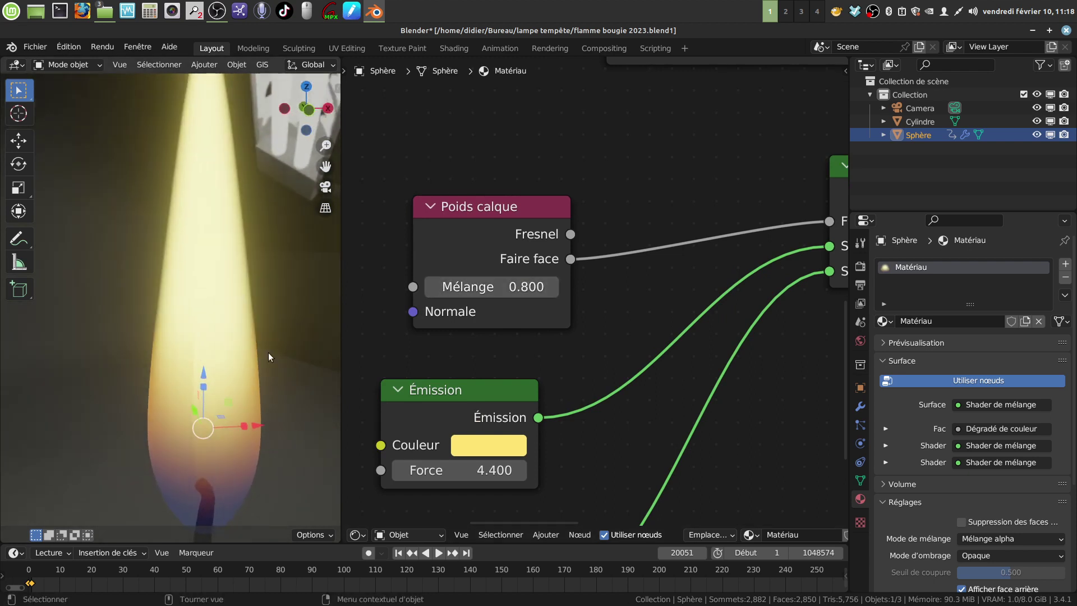
scroll(232, 416, "down", 4)
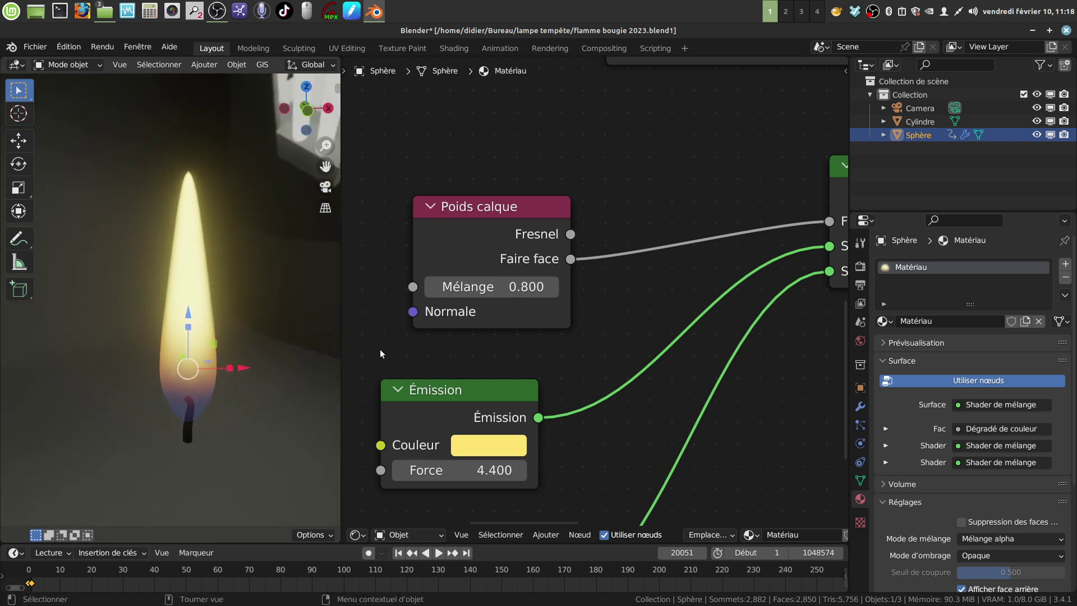
In the Eevee render settings, raise the Flou lumineux Intensité to 0.071.
scroll(639, 385, "down", 5)
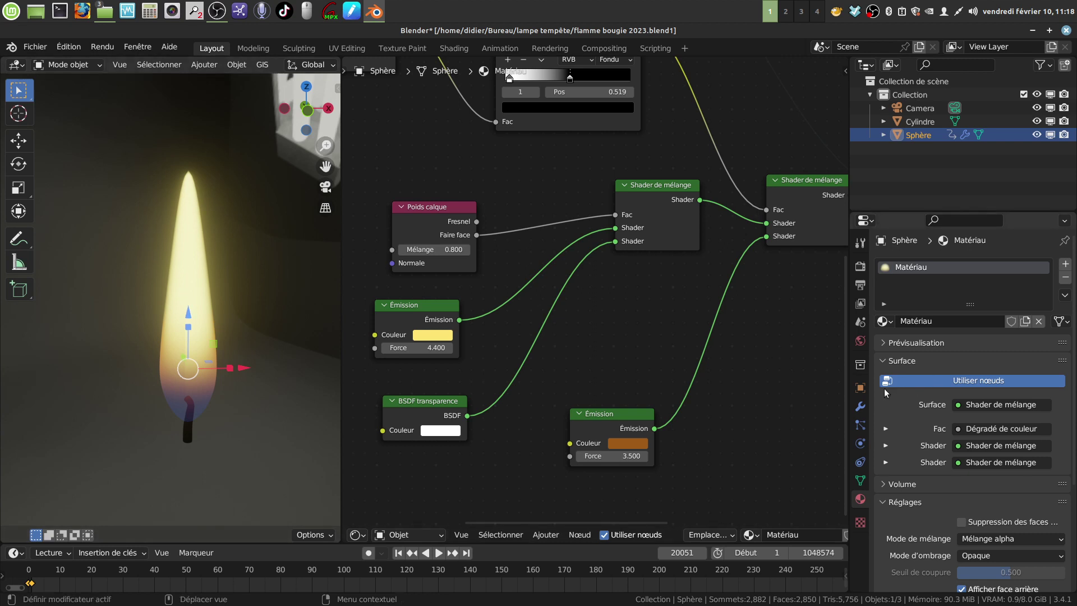
left_click(862, 286)
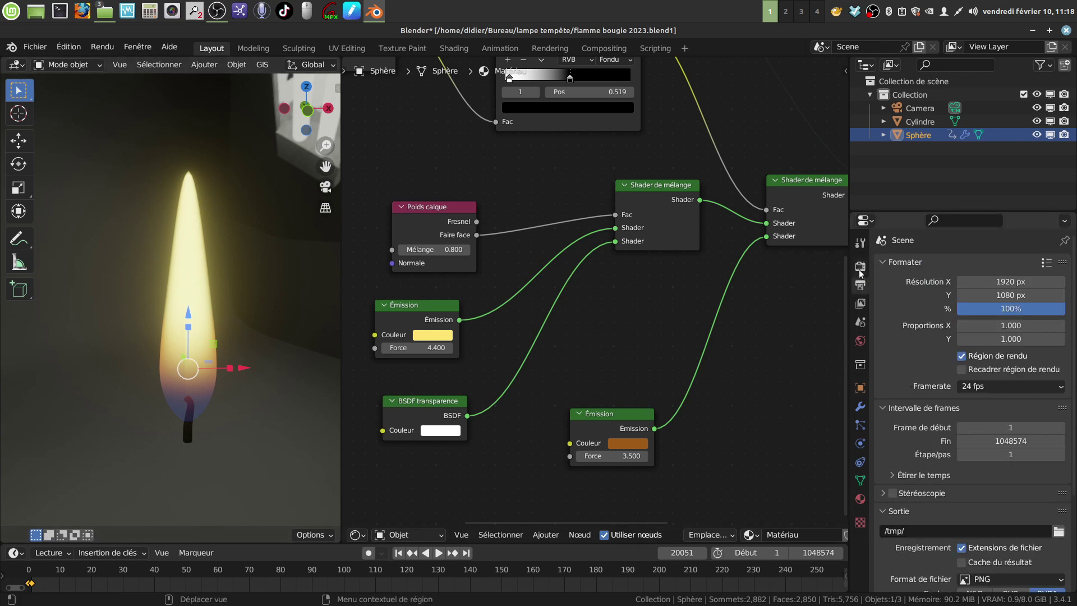
left_click(860, 268)
scroll(921, 415, "down", 2)
scroll(920, 405, "up", 2)
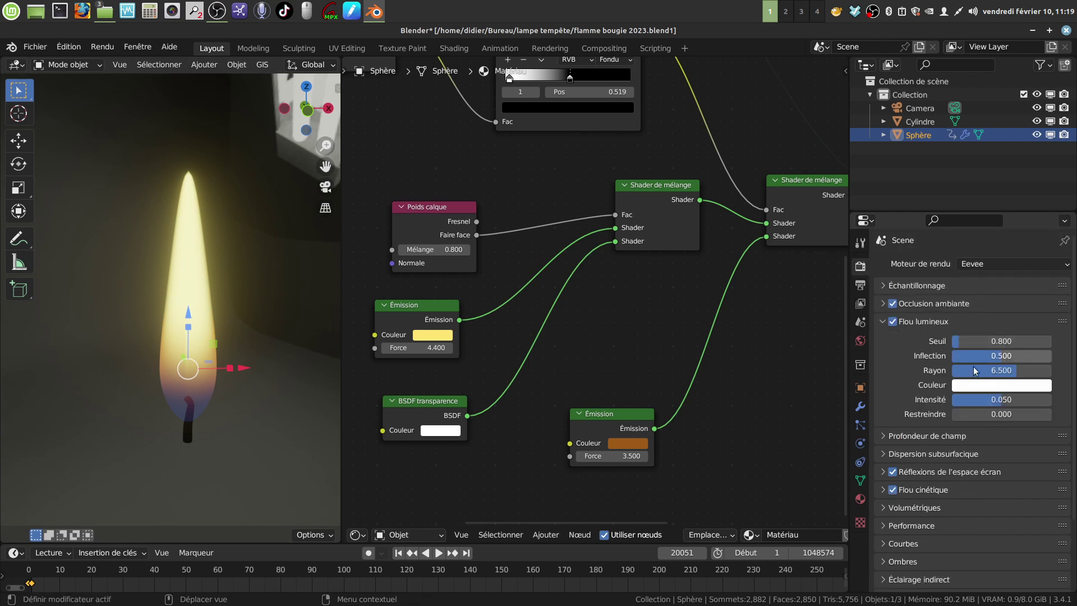
left_click_drag(993, 399, 1019, 400)
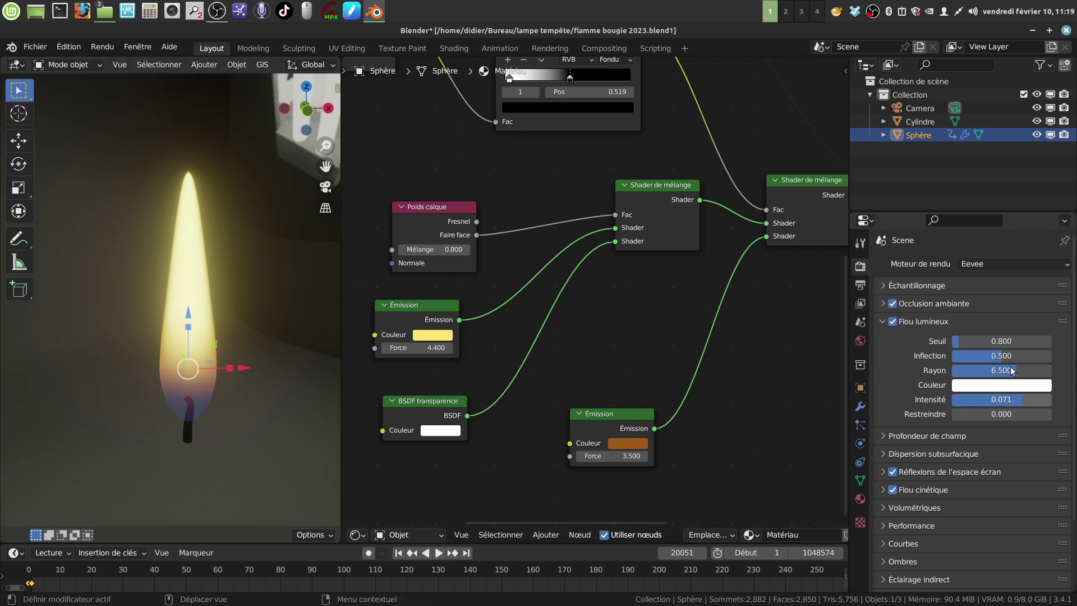
Examine the flame's glow, edges and blue base from several angles in an enlarged 3D view.
middle_click_drag(233, 367, 283, 365)
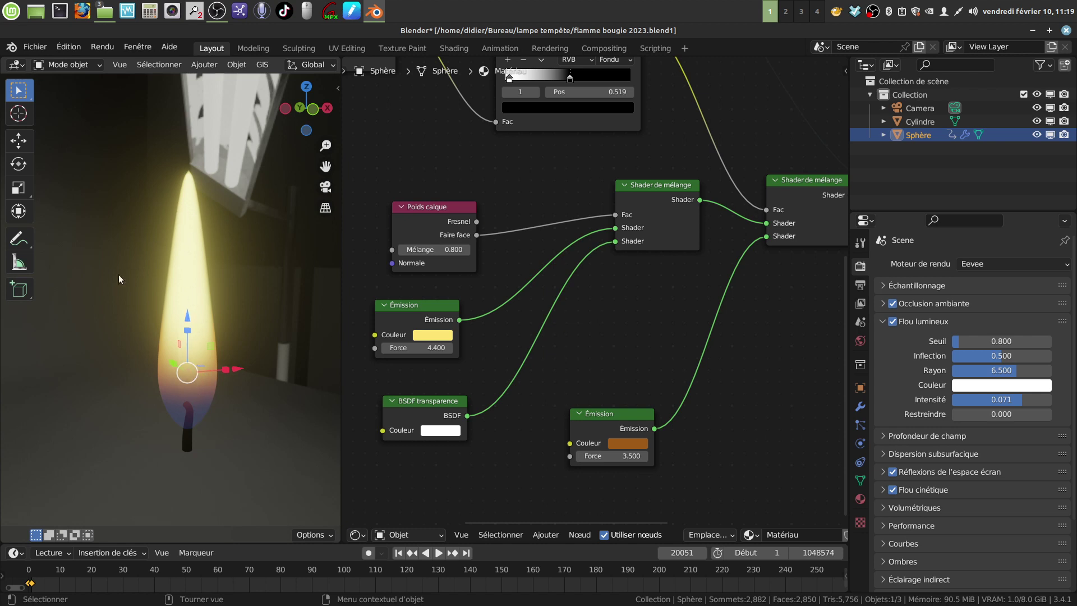
middle_click_drag(252, 394, 286, 352)
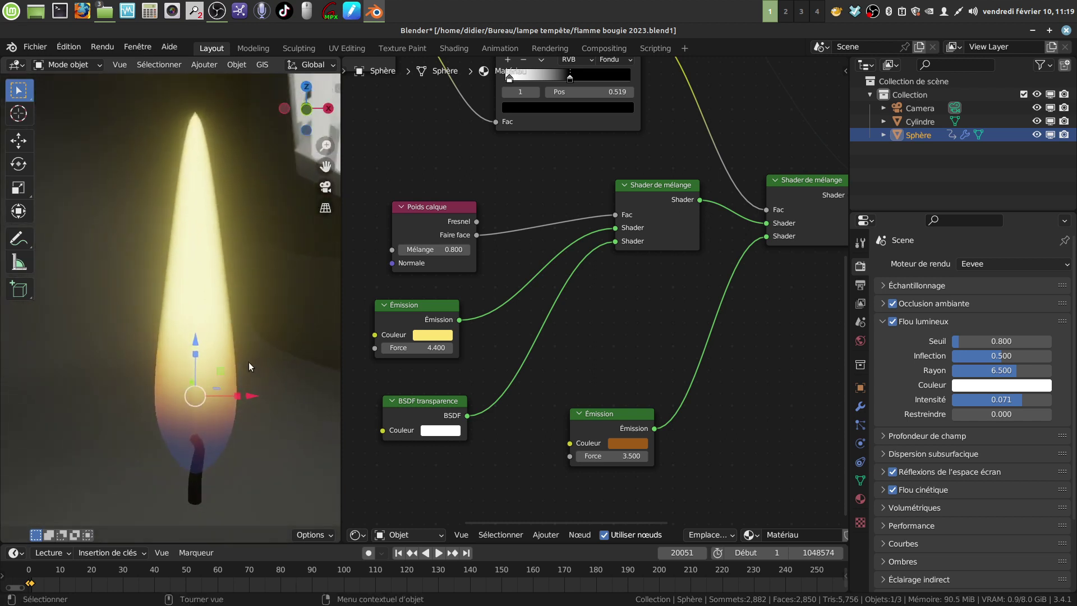
mouse_move(225, 347)
middle_mouse_down()
mouse_move(185, 355)
mouse_move(253, 334)
mouse_move(235, 350)
middle_mouse_up()
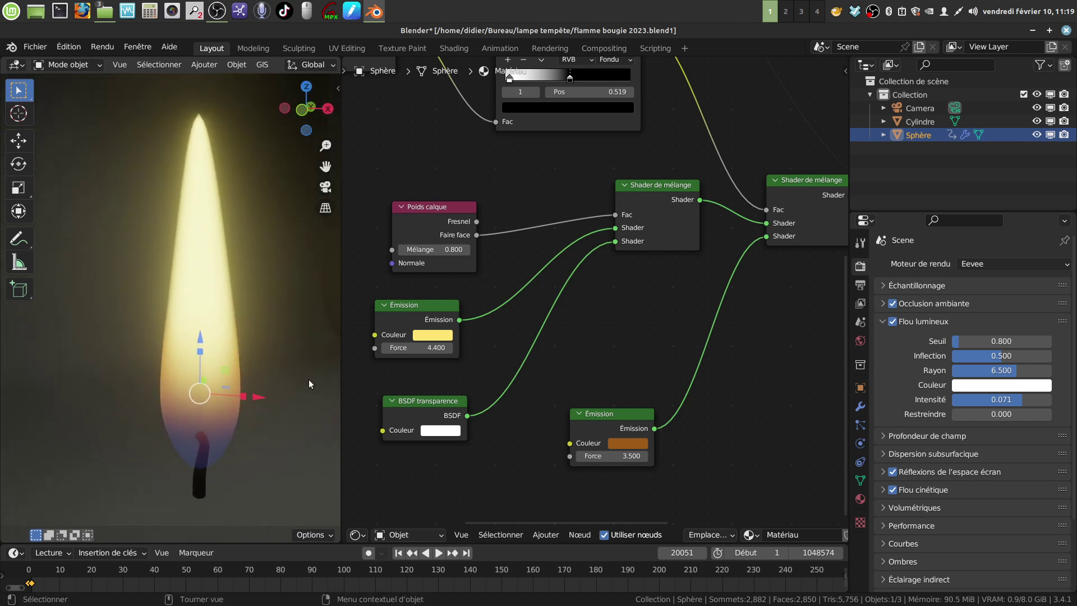
scroll(353, 389, "down", 1)
middle_click_drag(353, 390, 383, 371)
left_click_drag(341, 370, 474, 350)
scroll(459, 354, "down", 3)
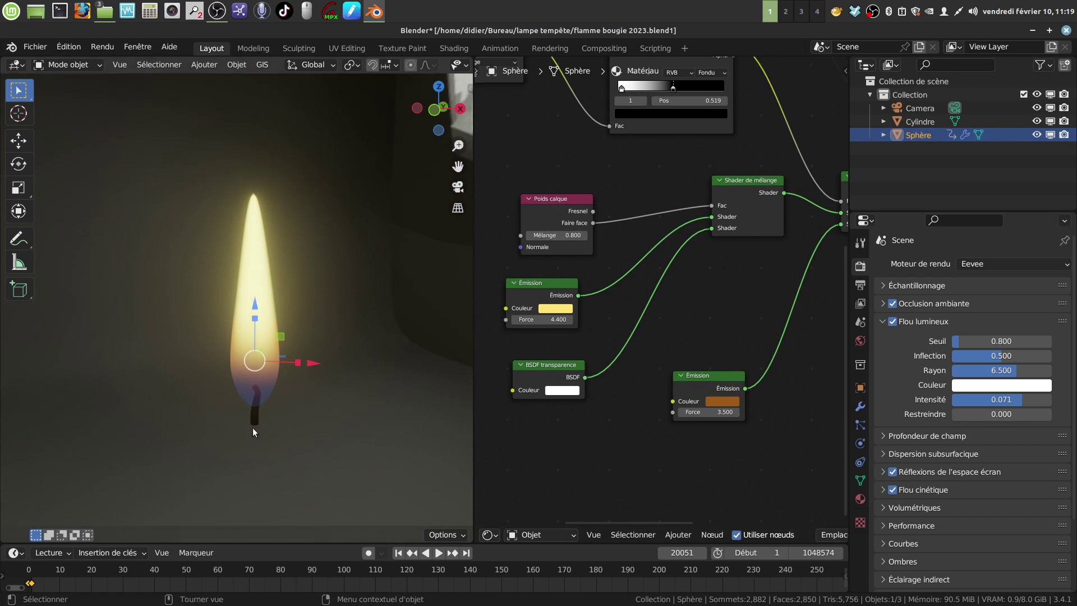
scroll(311, 380, "up", 2)
scroll(254, 254, "down", 1)
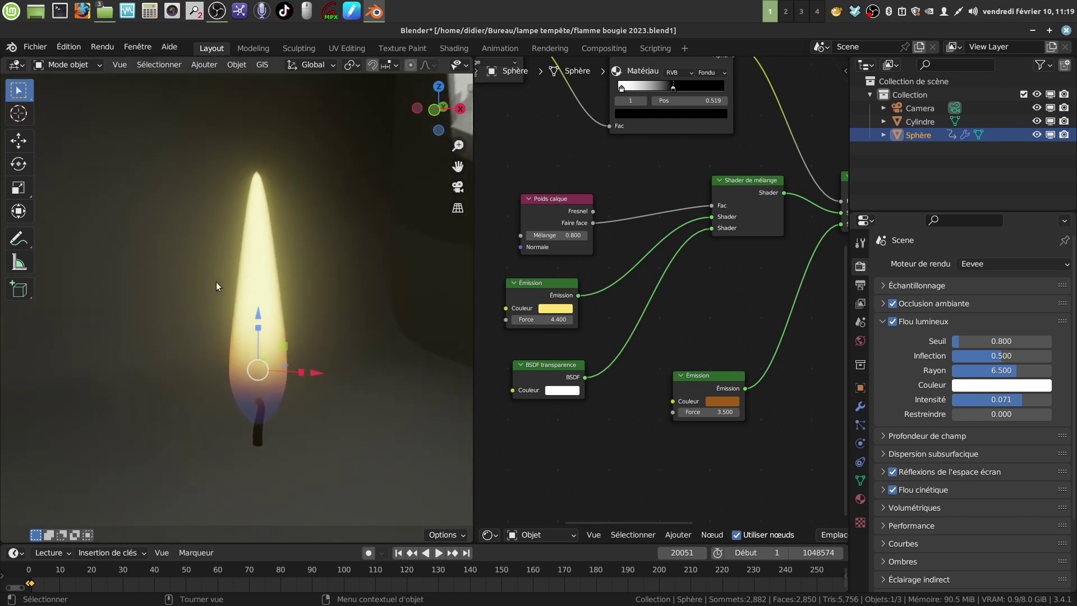
Close the flame project and its folder window, and start a new Blender session with an empty scene.
left_click(1065, 30)
left_click(488, 345)
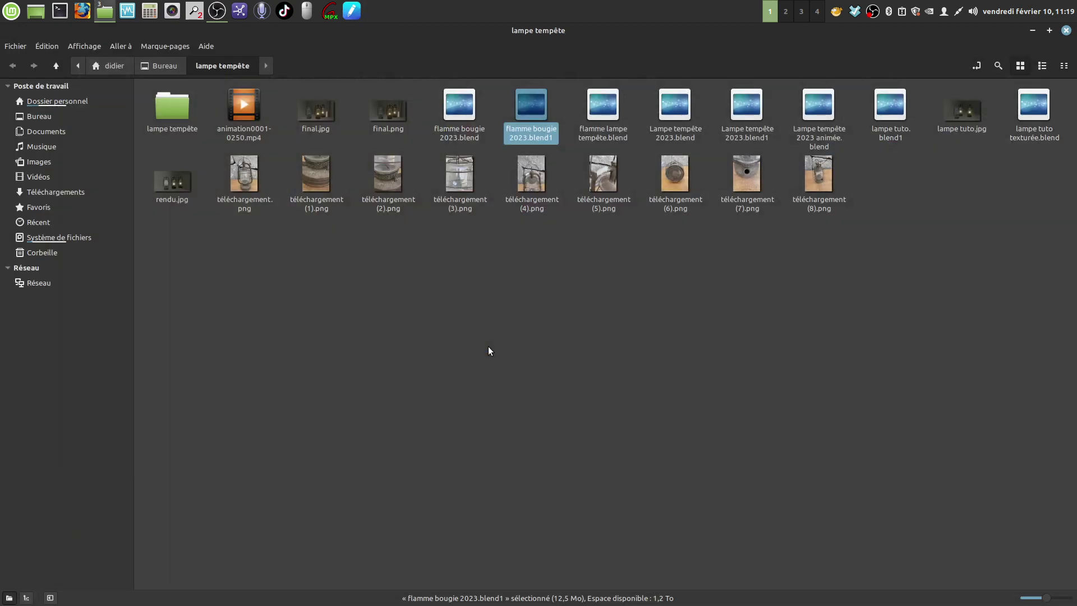
left_click(488, 347)
left_click(1062, 32)
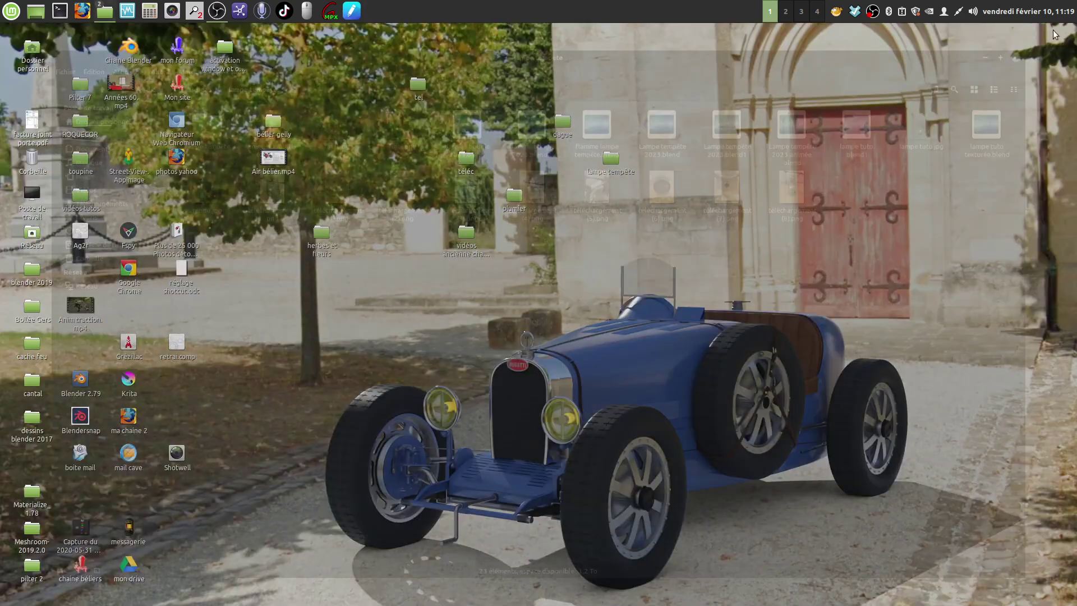
double_click(81, 416)
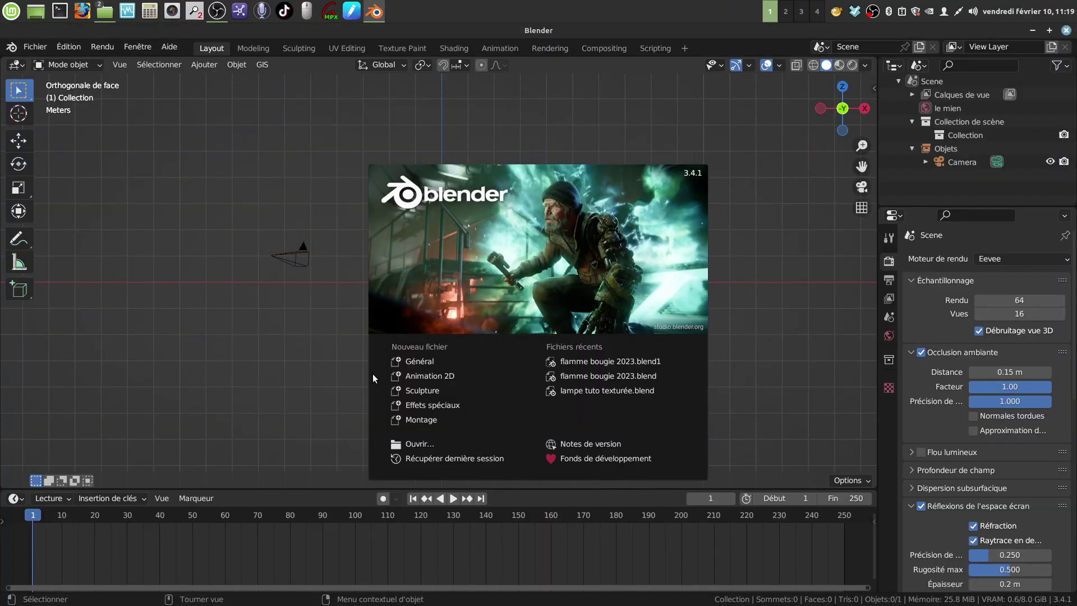
left_click(274, 345)
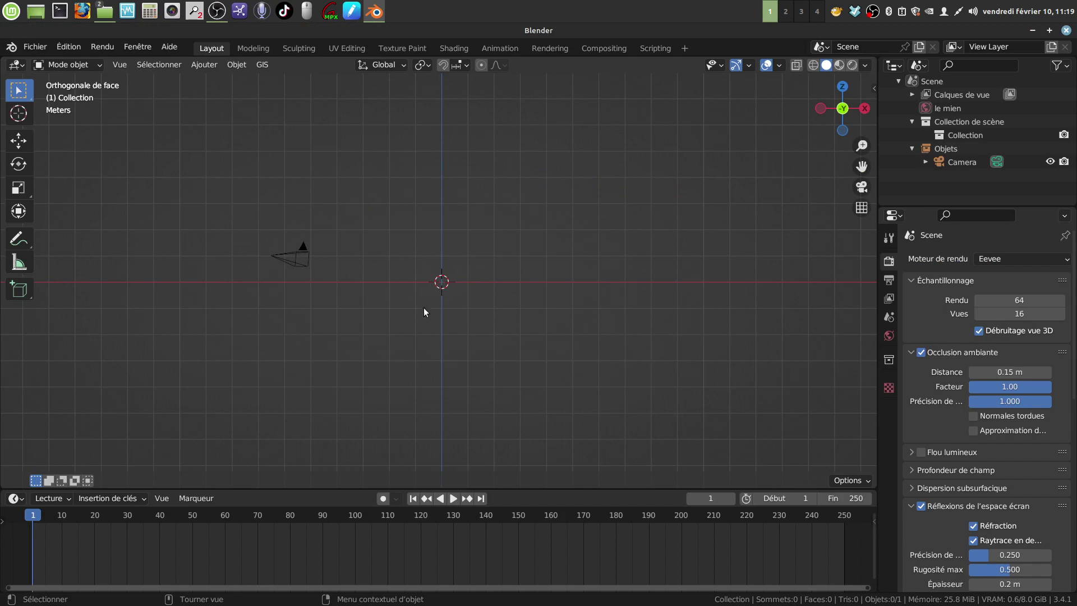
Add a Sphère UV mesh at the centre of the empty scene.
scroll(490, 270, "up", 2)
middle_click_drag(491, 272, 504, 286, "shift")
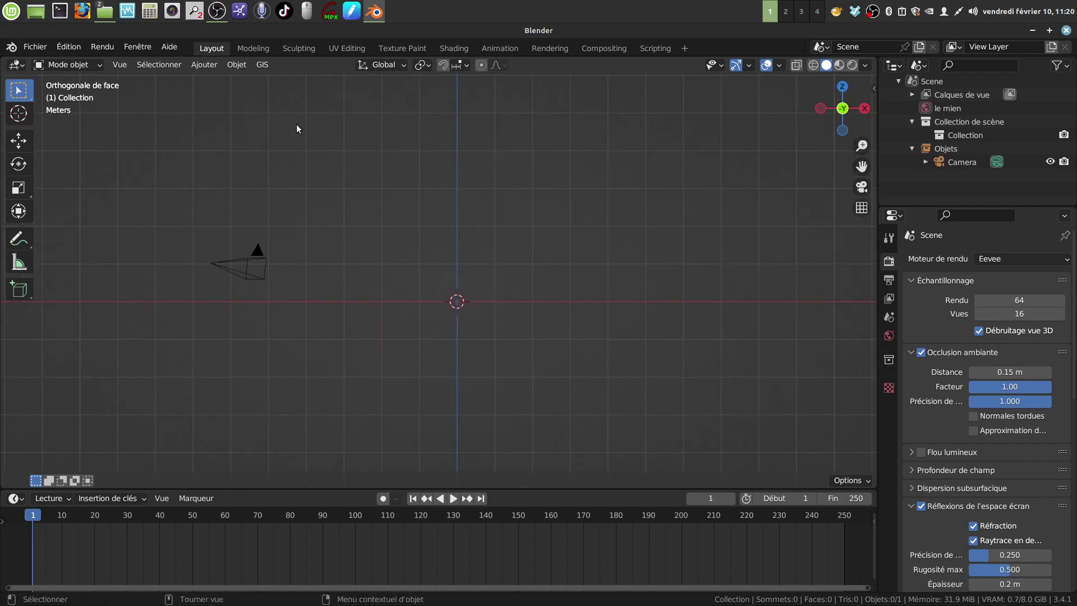
left_click(208, 65)
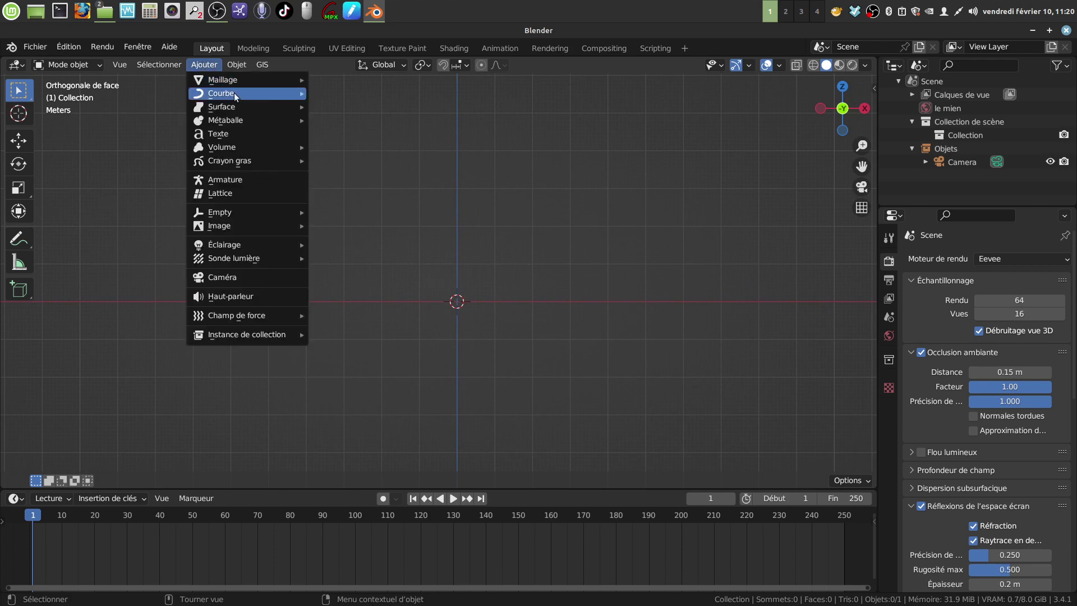
mouse_move(241, 83)
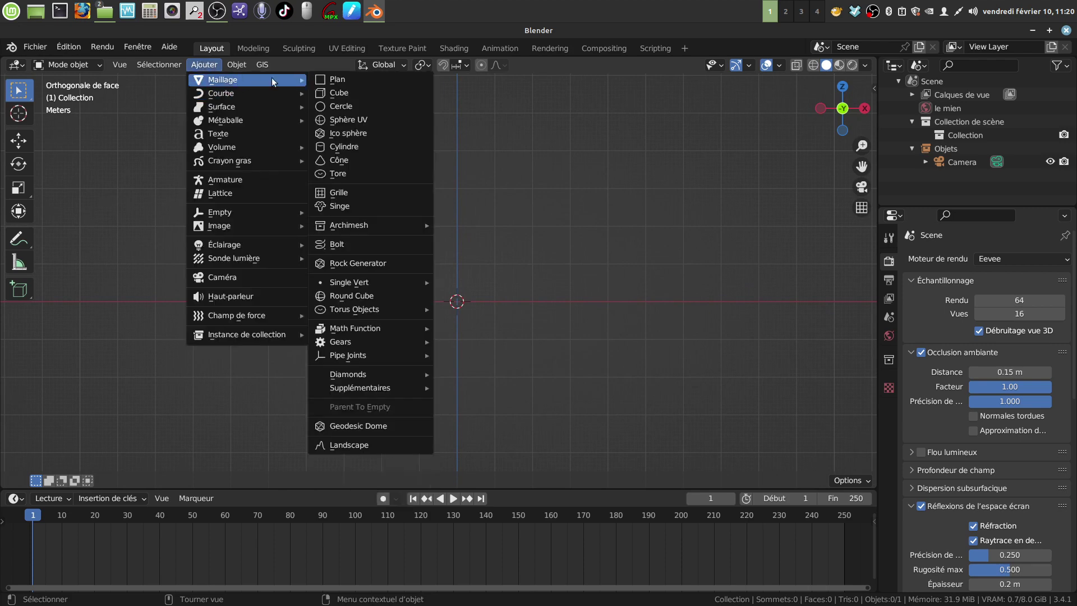
left_click(362, 120)
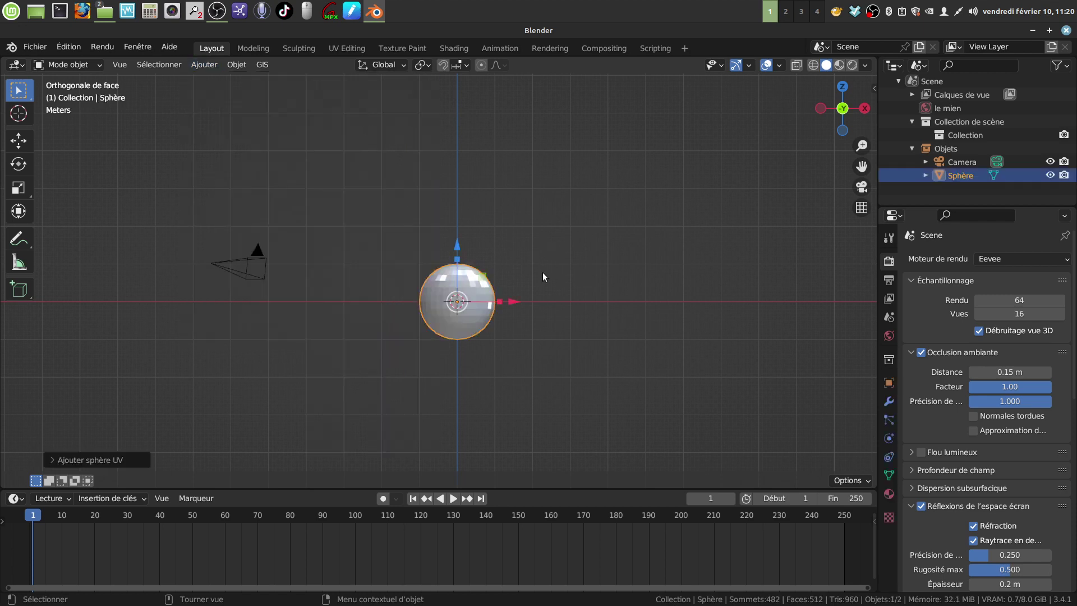
Enter Edit mode on the sphere and select only the single vertex at its top pole.
scroll(533, 274, "up", 2, "shift")
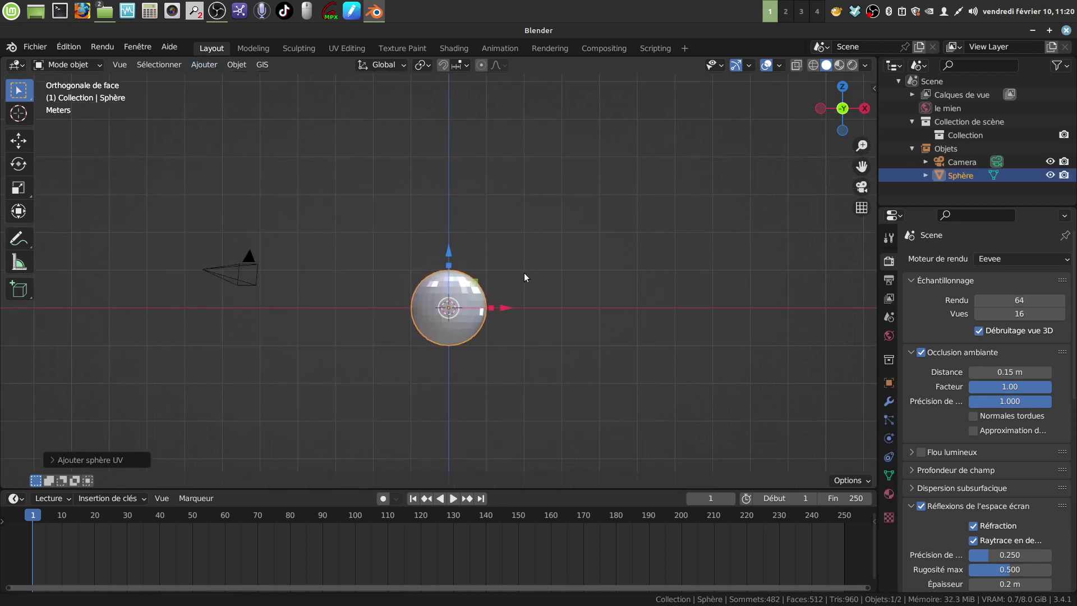
left_click(481, 65)
middle_click_drag(547, 270, 539, 321)
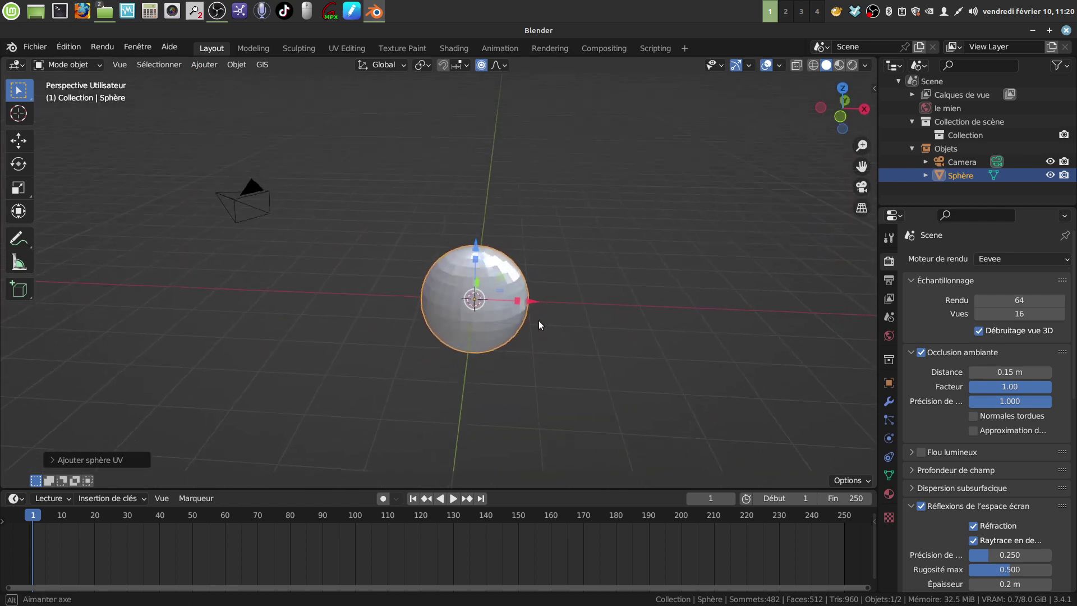
key("Tab")
scroll(536, 292, "up", 4)
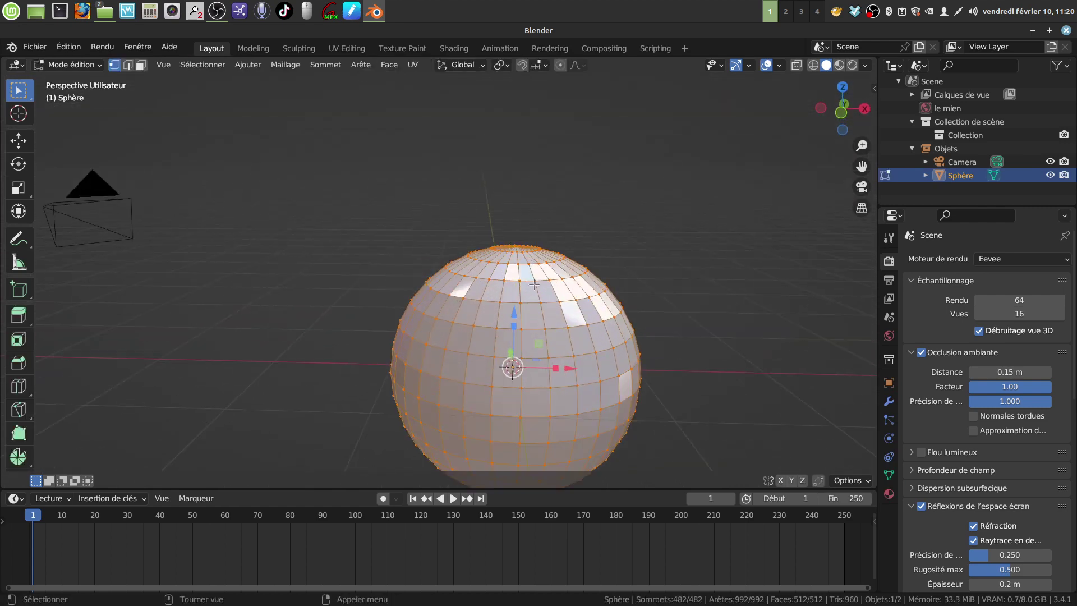
middle_click_drag(533, 285, 474, 251)
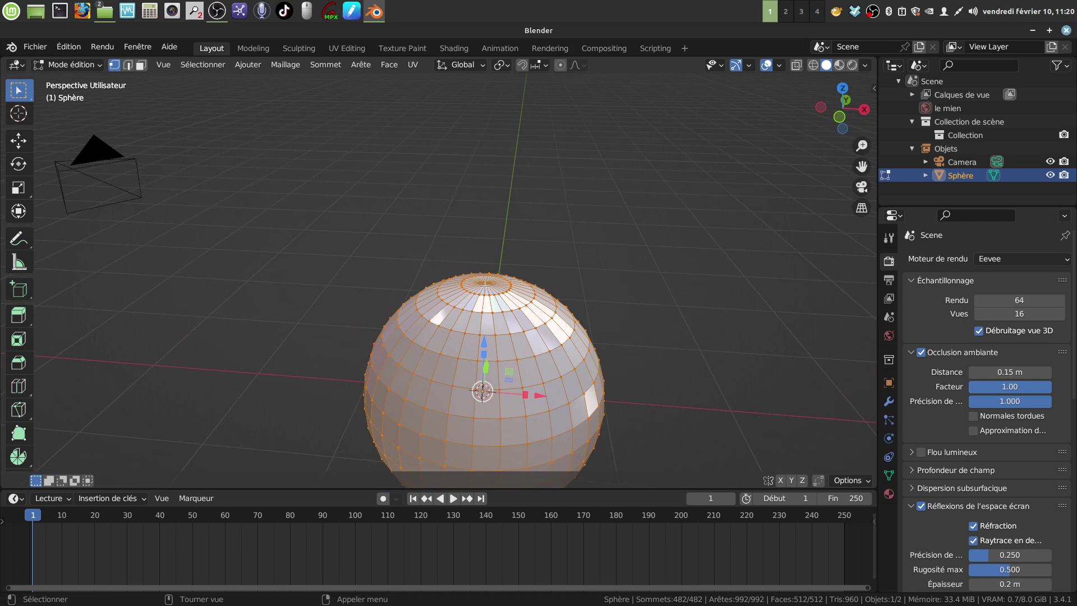
left_click(485, 281)
scroll(485, 258, "down", 5)
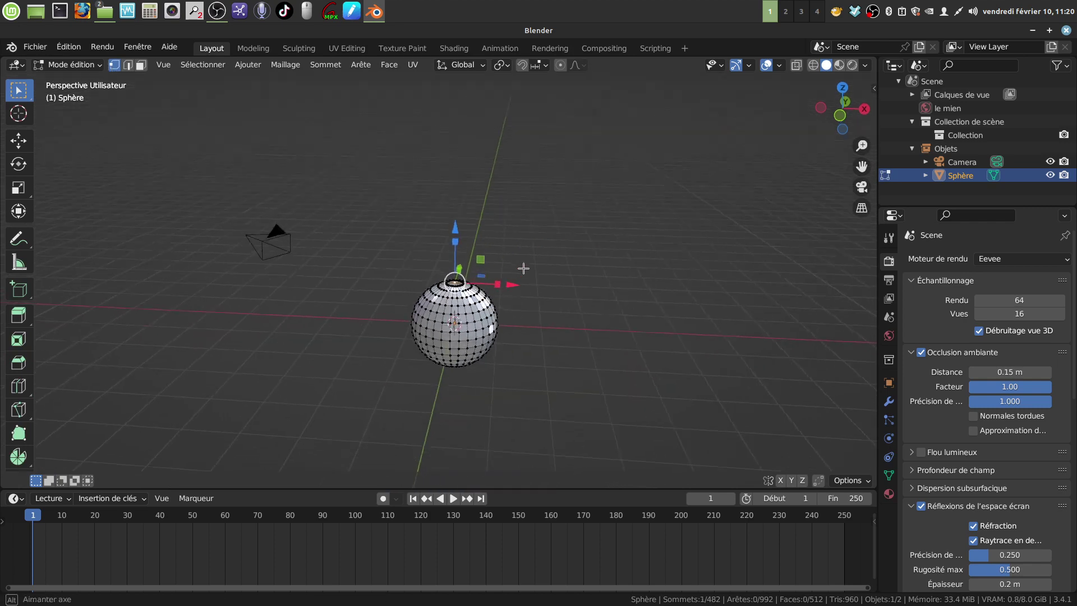
Try to pull the sphere's top vertex straight up along Z without proportional editing.
left_click_drag(454, 229, 450, 179)
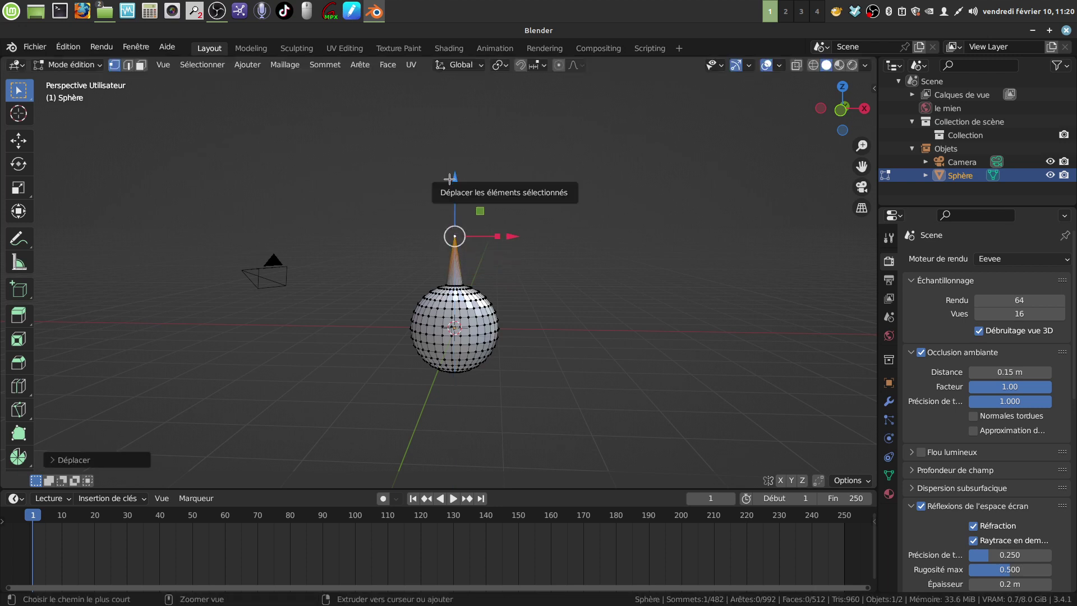
key("ctrl+z")
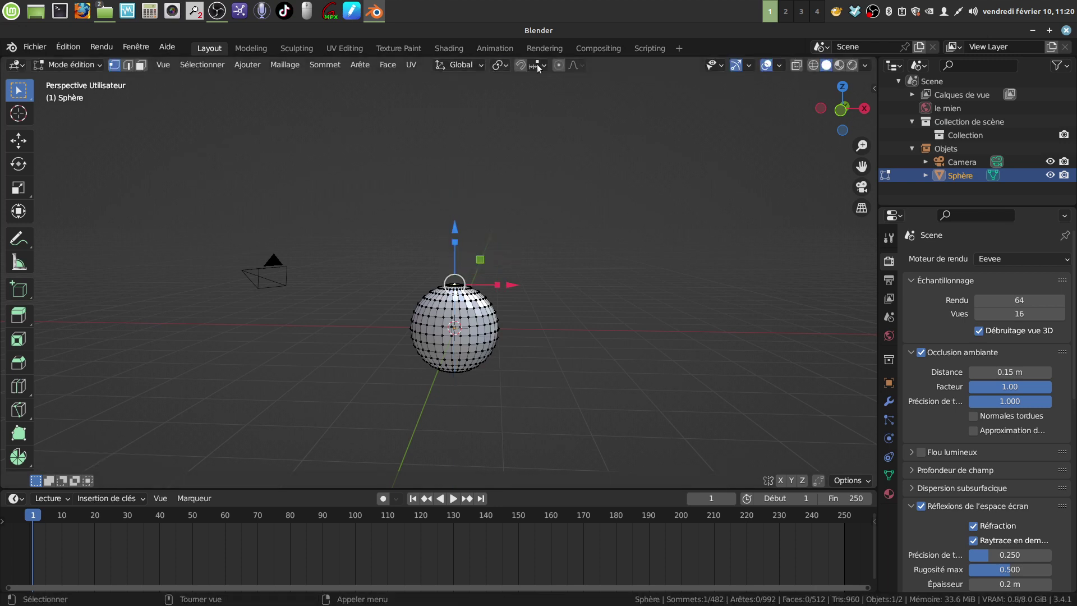
key("Tab")
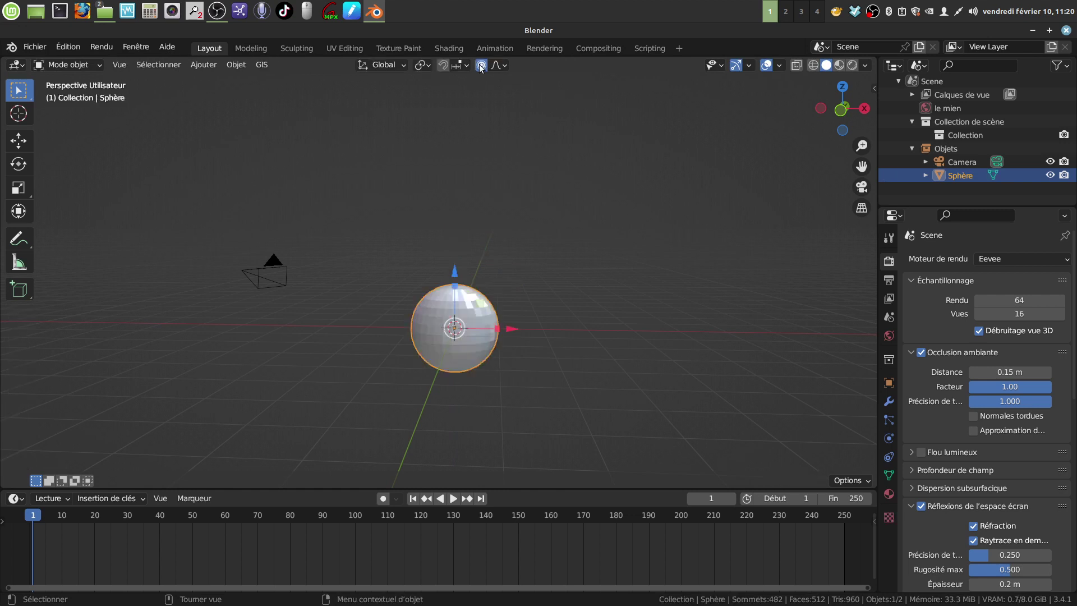
key("Tab")
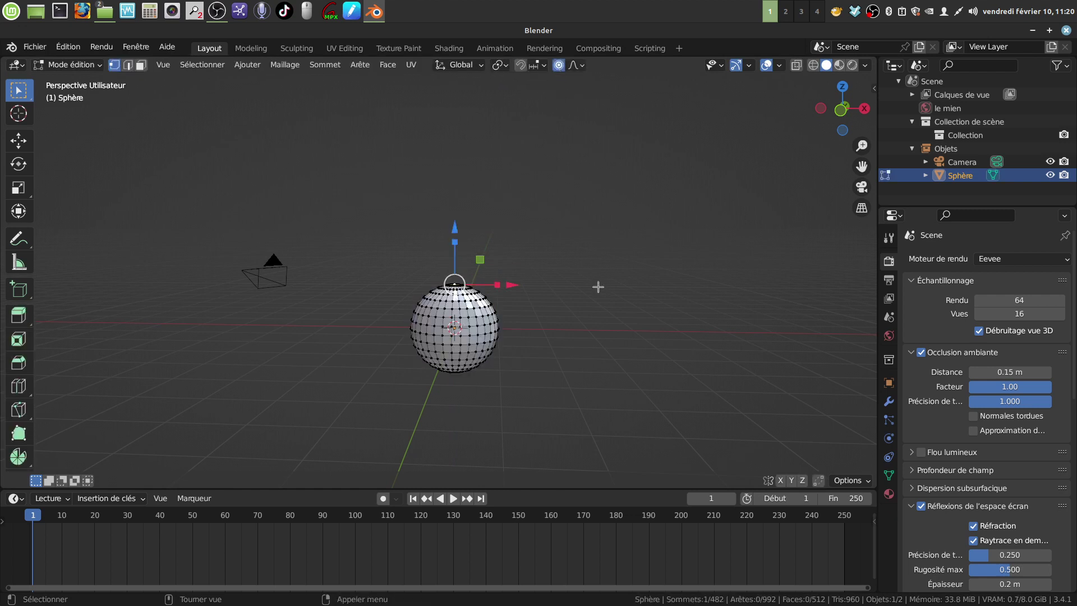
With proportional editing enabled, pull the top vertex up along Z to stretch the sphere into an elongated flame shape.
scroll(597, 287, "up", 2)
left_click_drag(461, 230, 466, 94)
scroll(467, 112, "down", 3)
scroll(546, 279, "up", 2, "shift")
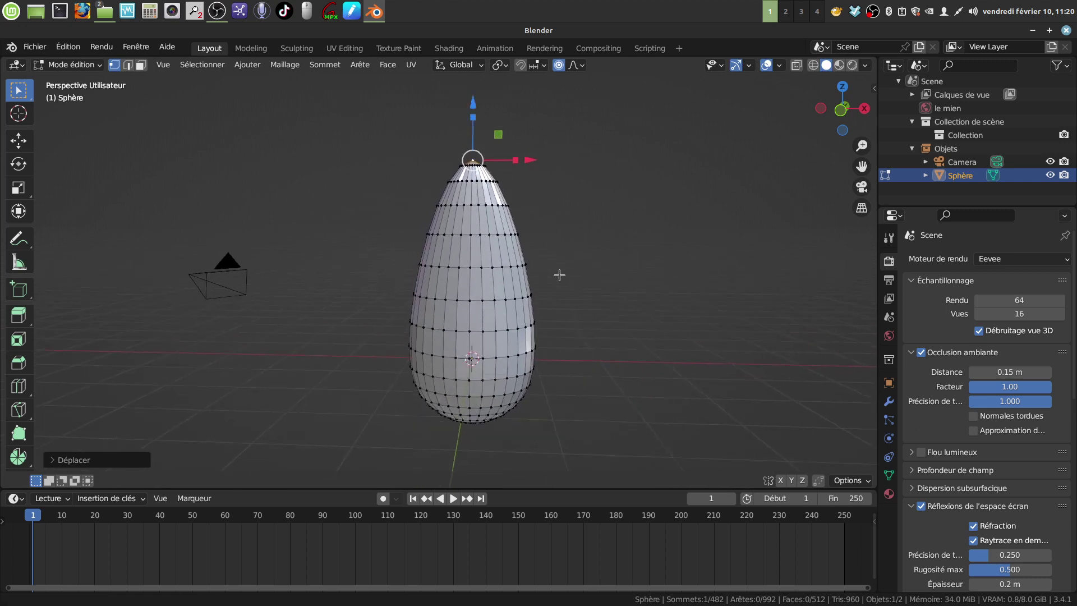
scroll(541, 279, "down", 2)
Return to Object mode and apply Ombrage lissé to the flame shape.
middle_click_drag(541, 279, 482, 316)
key("Tab")
right_click(463, 273)
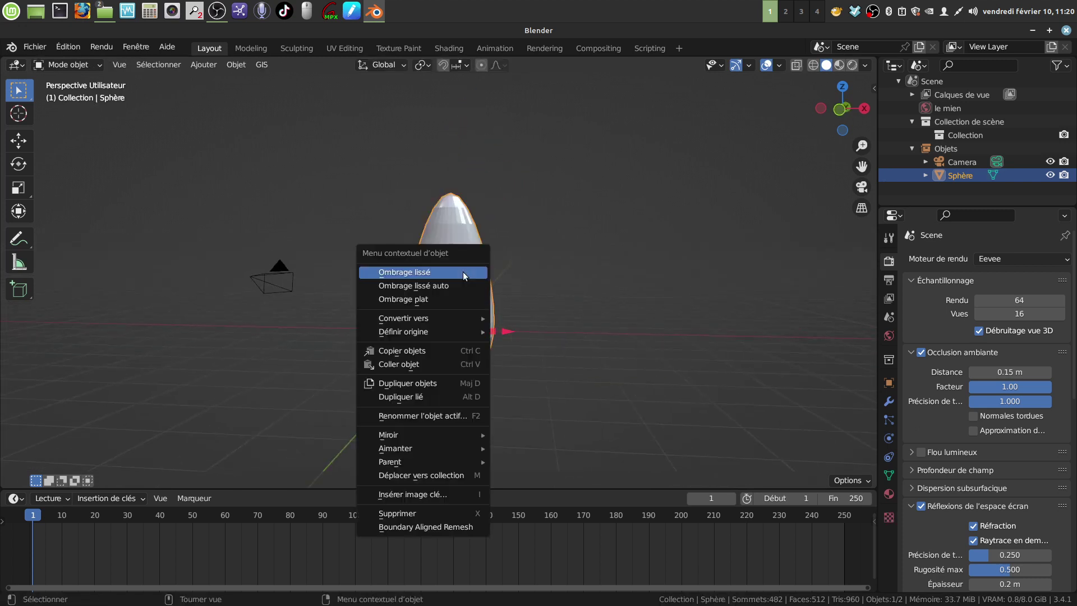
left_click(458, 273)
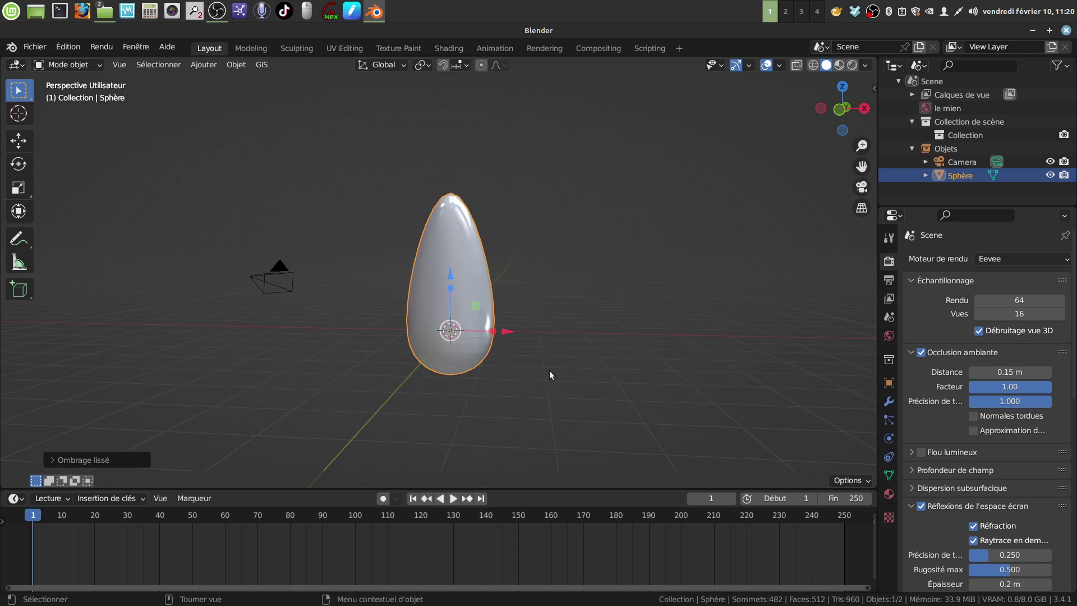
Add a Surface de subdivision modifier to the flame shape and set its Rendu level to 1.
left_click(888, 401)
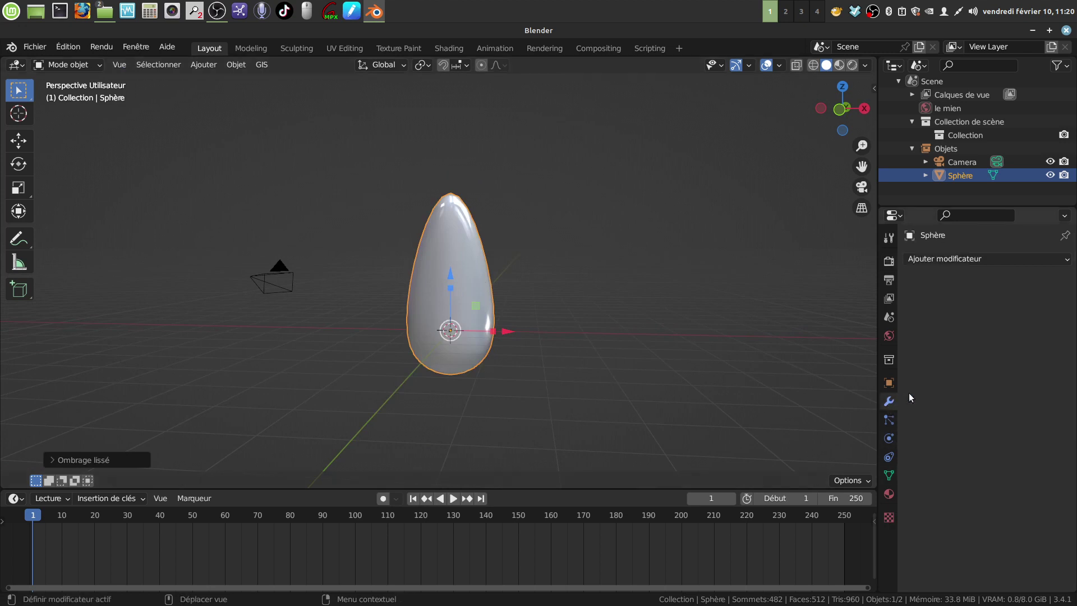
left_click(1067, 256)
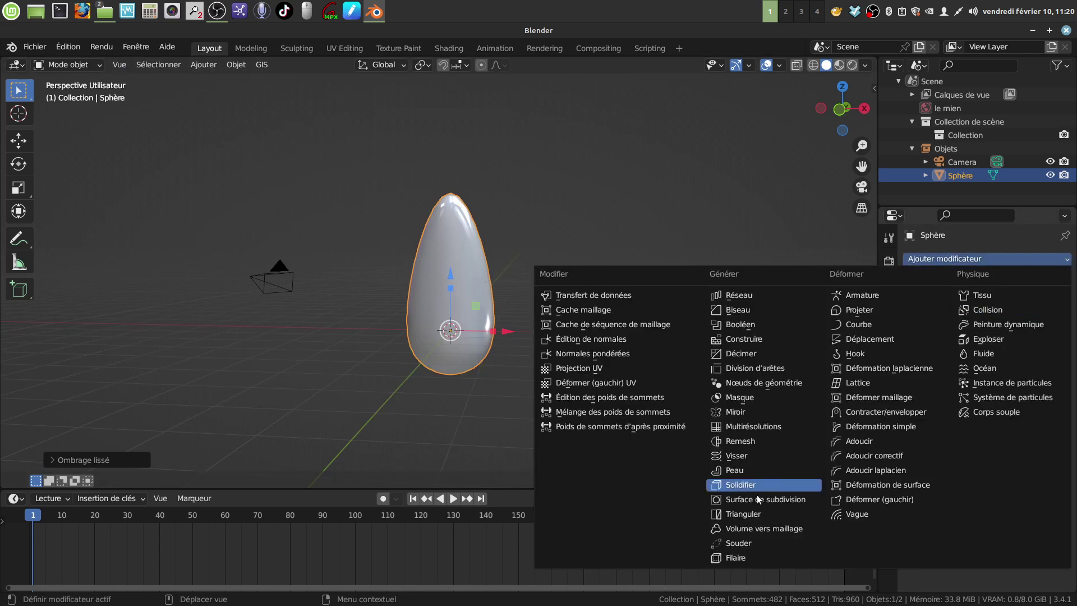
left_click(794, 500)
left_click(974, 330)
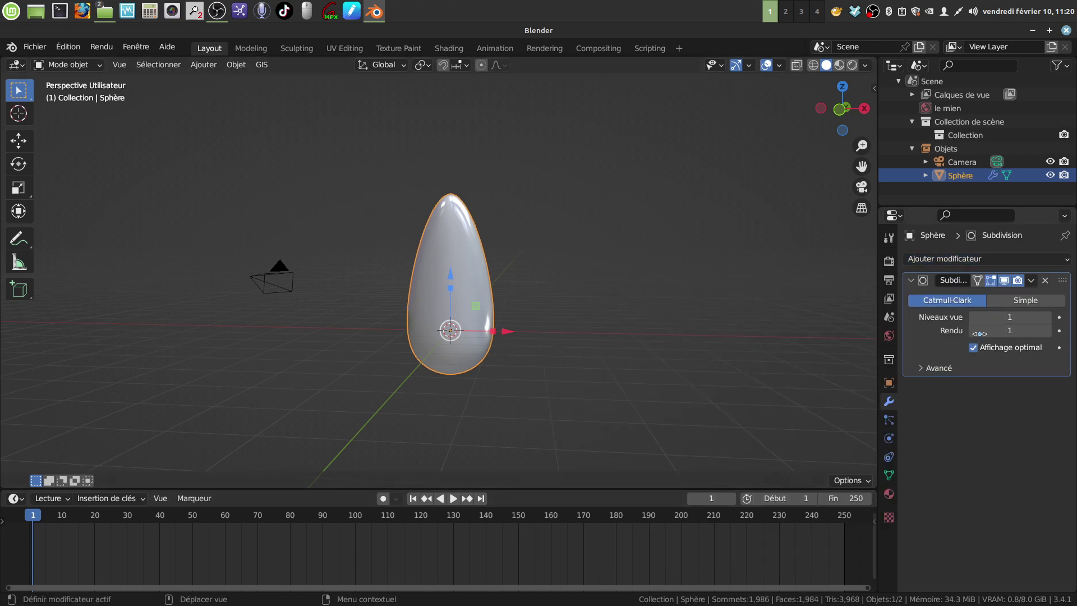
Try narrowing the flame shape by scaling it to 0.640 in X and Y with the Z scale set to 1.
middle_click_drag(459, 311, 469, 371)
scroll(458, 347, "down", 2)
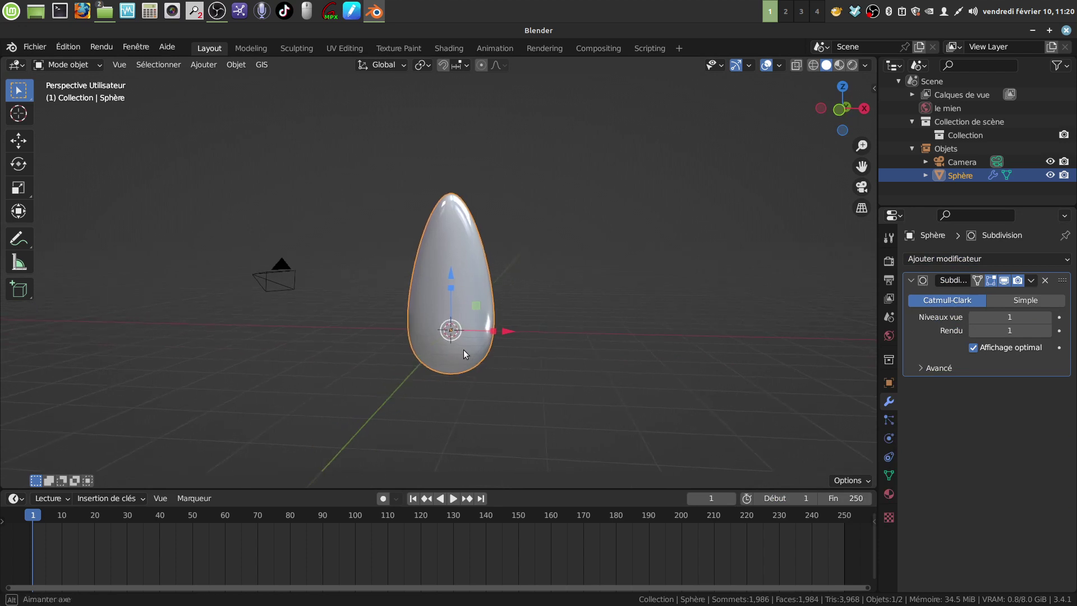
scroll(505, 385, "up", 1)
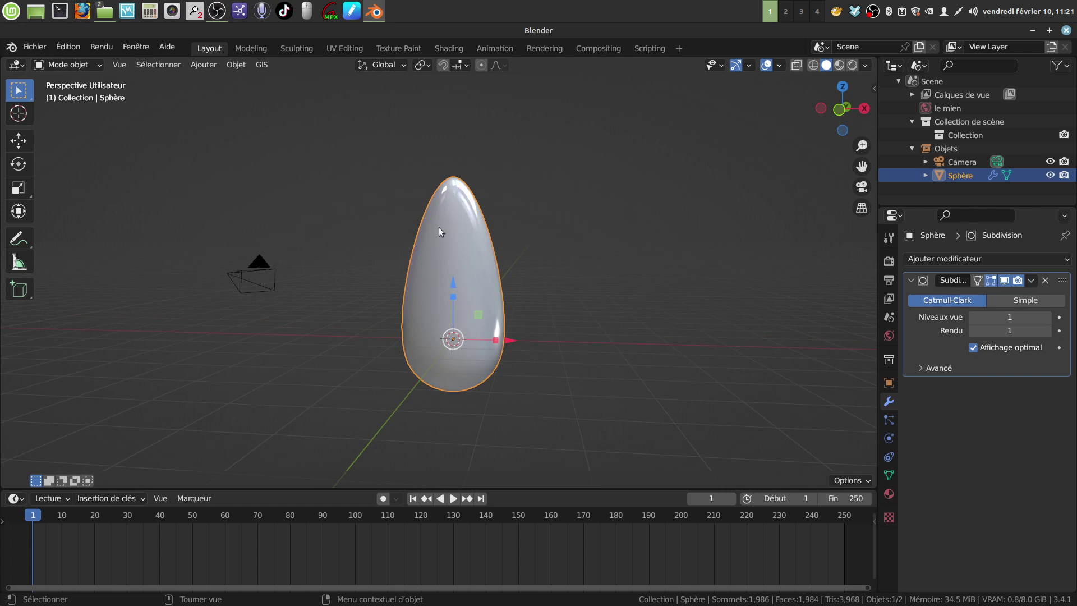
key("s")
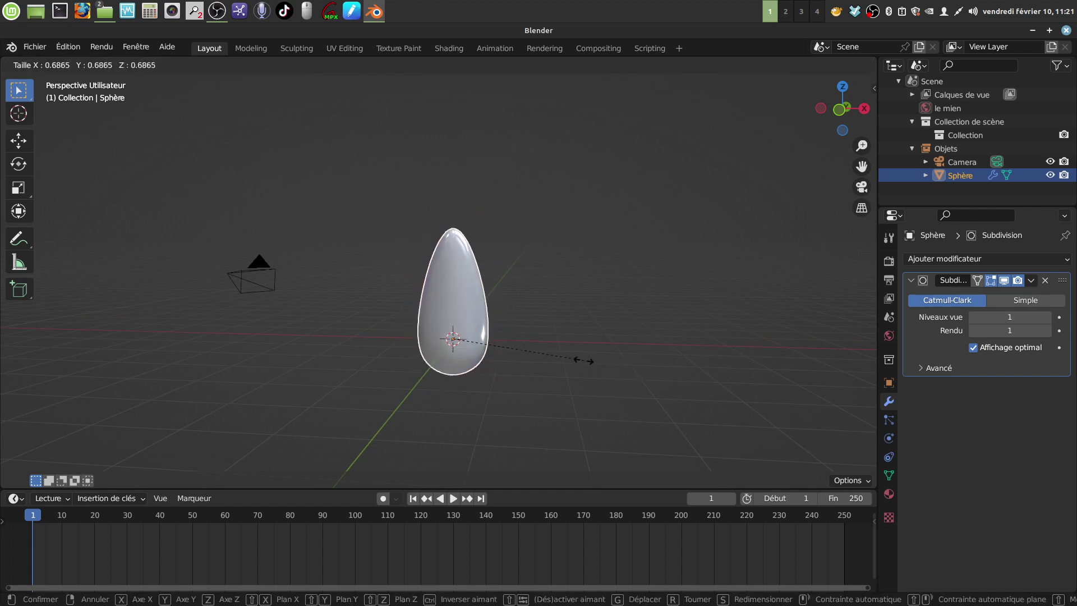
left_click(559, 363)
left_click(50, 457)
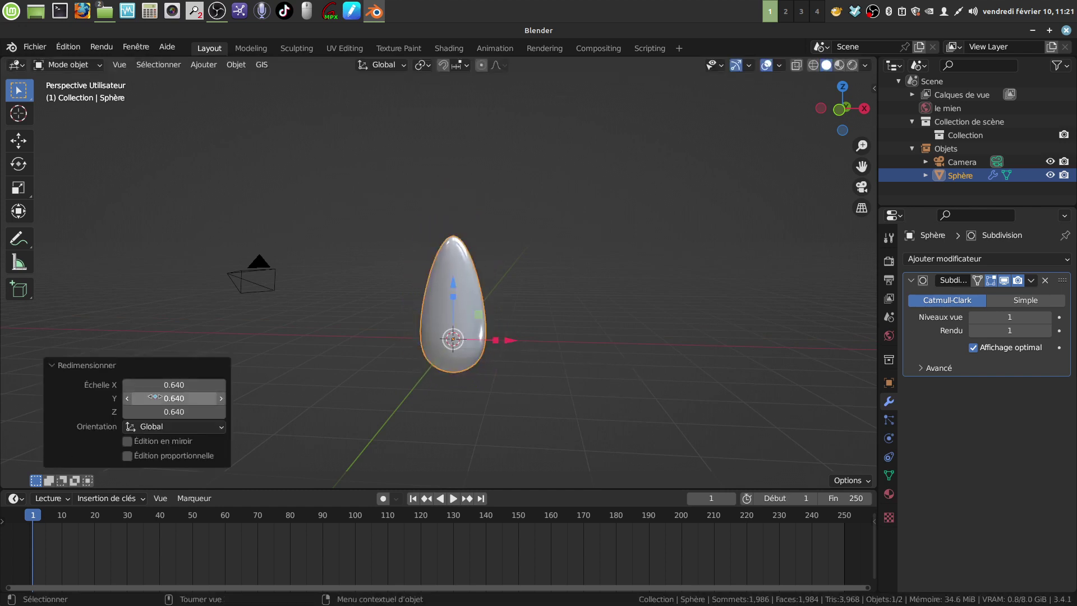
left_click(175, 411)
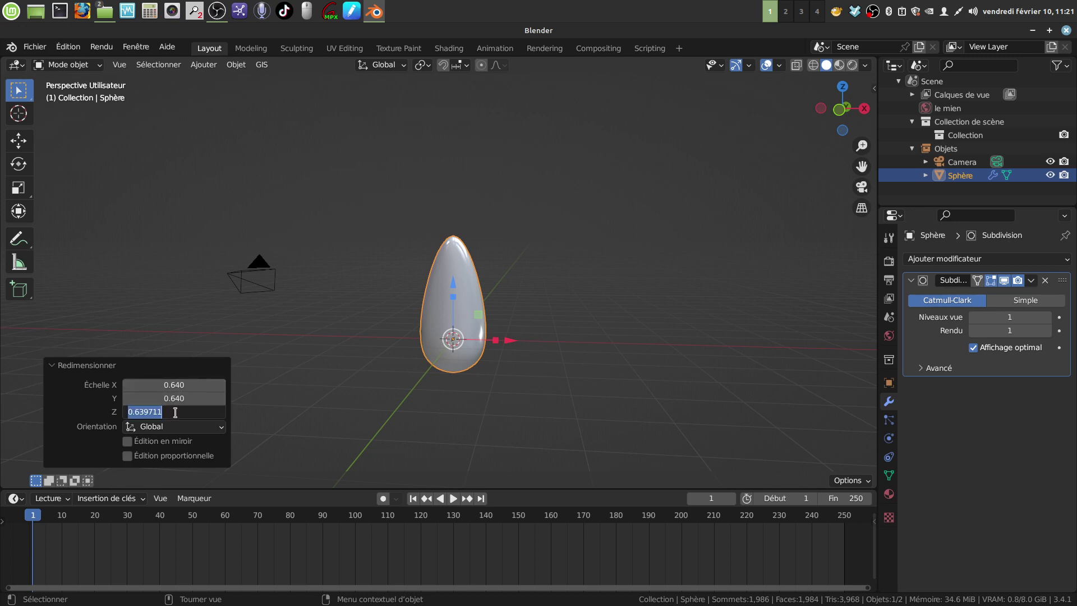
type("1")
key("Return")
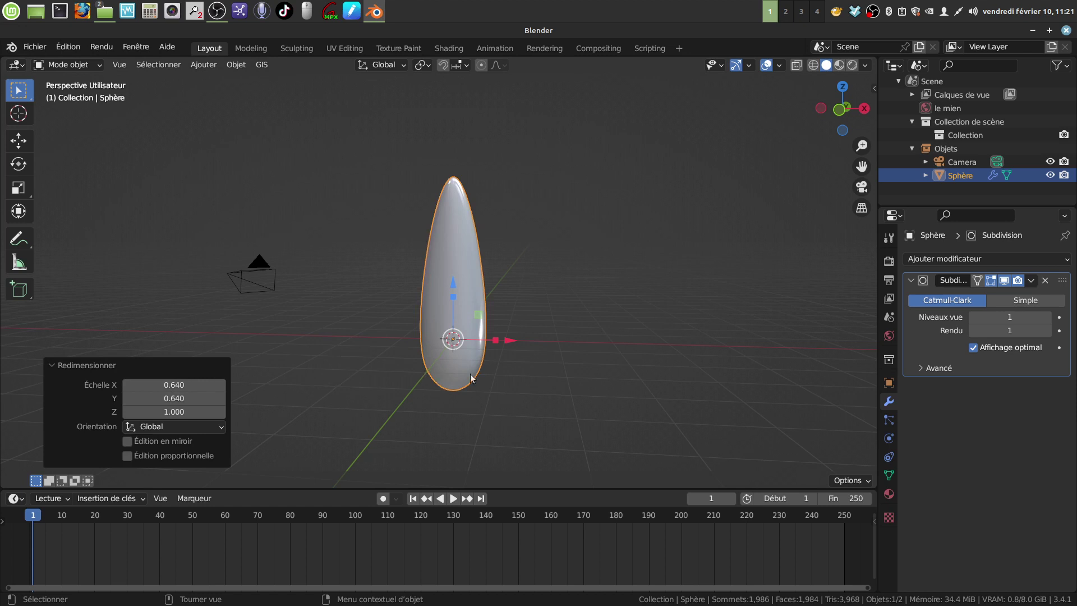
Undo the last resize of the flame shape.
scroll(475, 403, "up", 1)
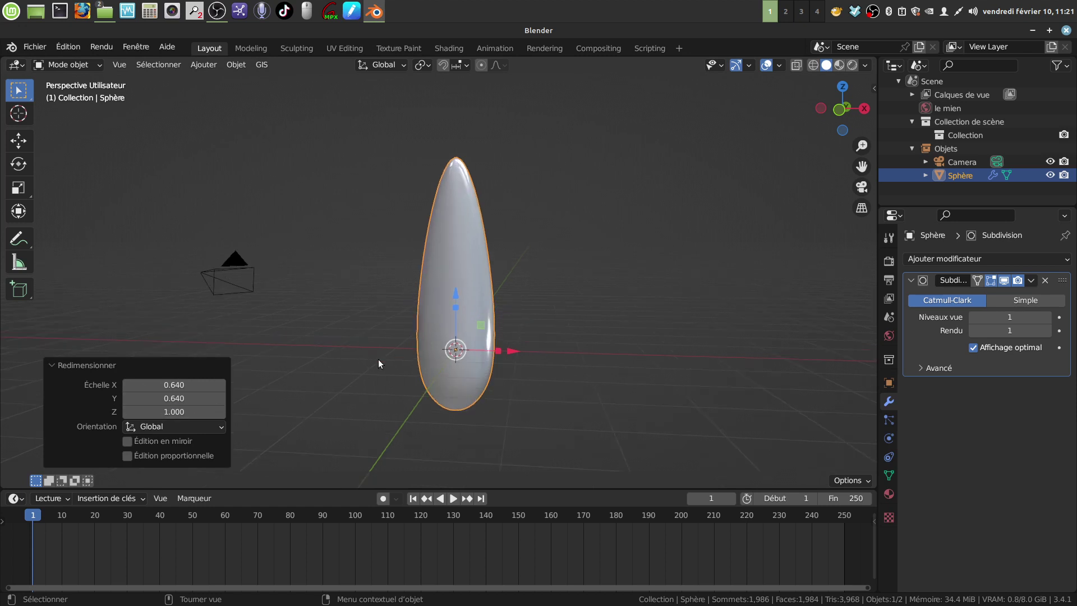
mouse_move(378, 359)
middle_mouse_down("shift")
mouse_move(378, 368)
mouse_move(380, 349)
middle_mouse_up("shift")
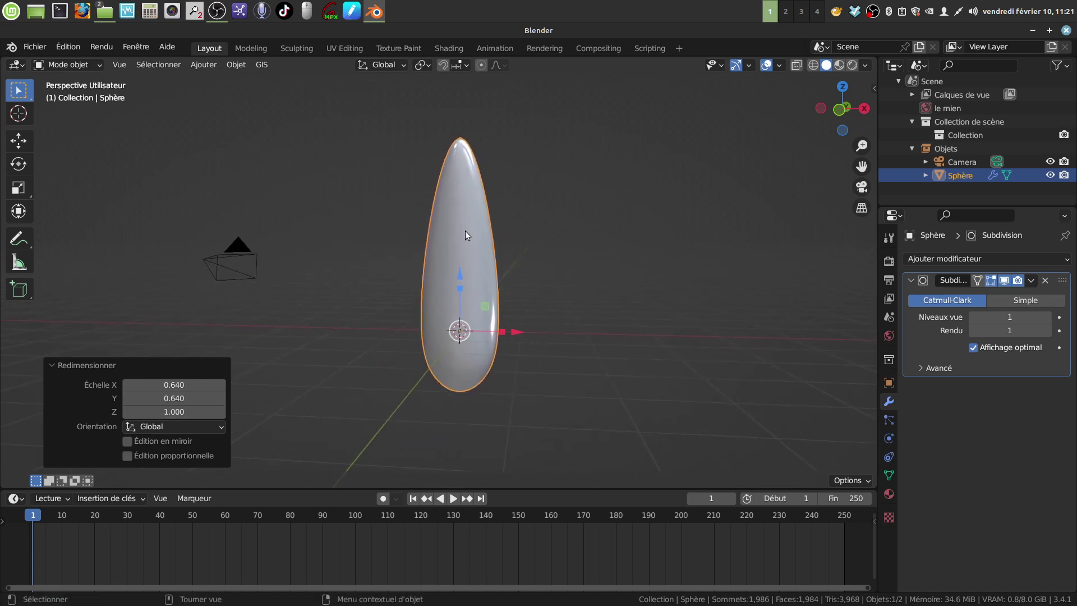
middle_click_drag(466, 231, 458, 260, "shift")
scroll(355, 417, "up", 1)
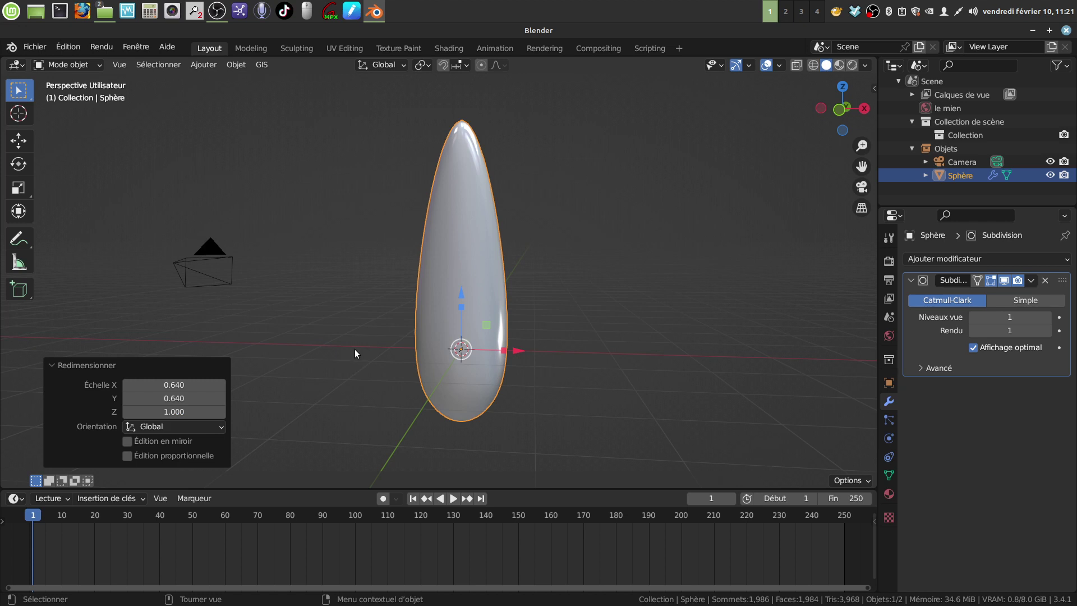
key("ctrl")
key("ctrl+z")
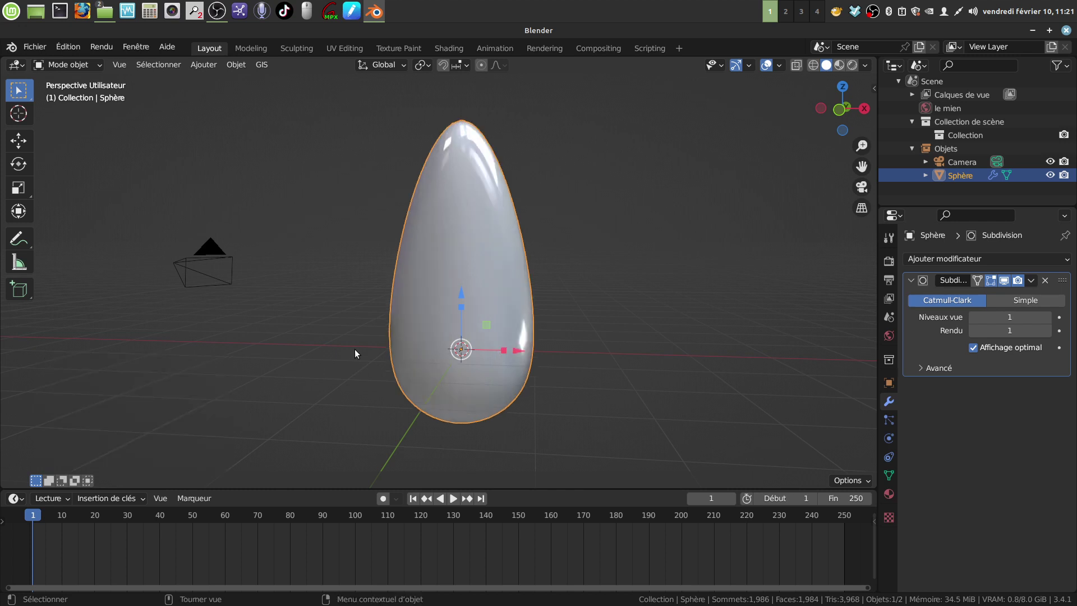
Narrow the flame shape by scaling it to about 0.56 in X and Y only, with Z locked.
middle_click_drag(371, 405, 447, 400)
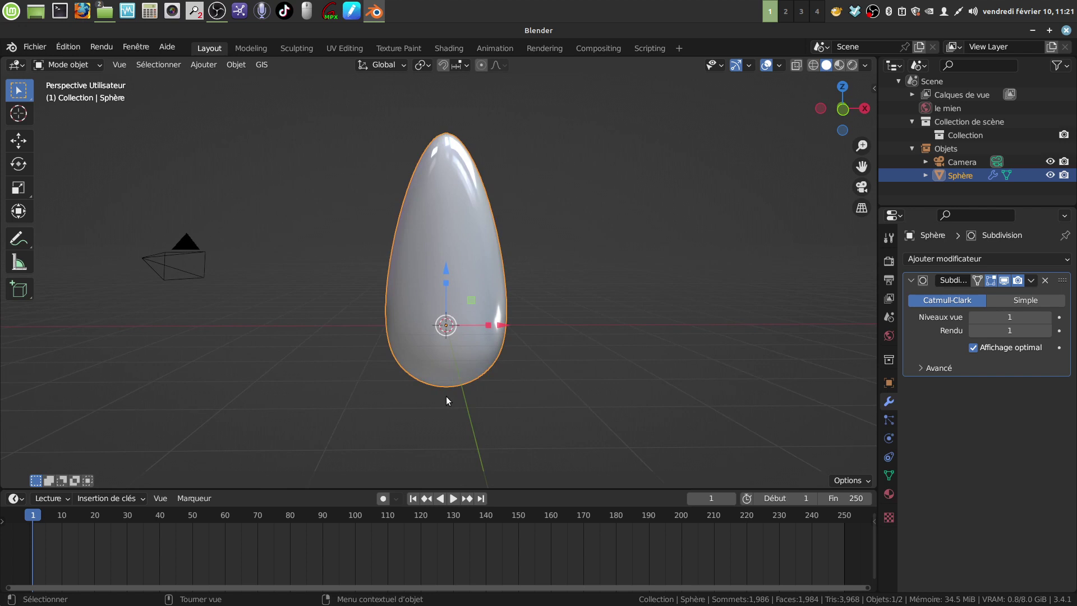
key("s")
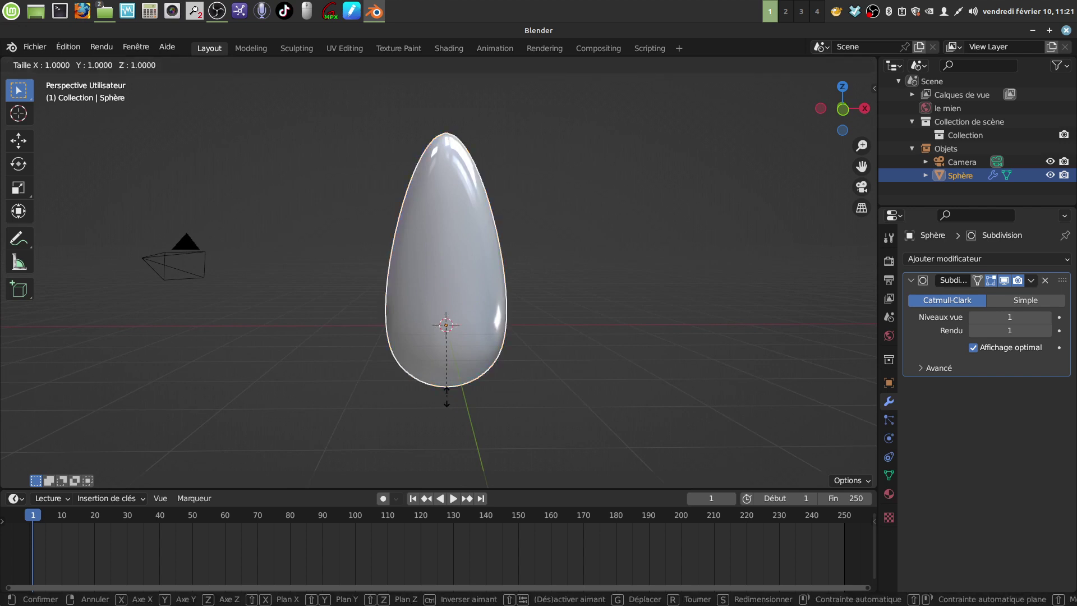
key("shift+z")
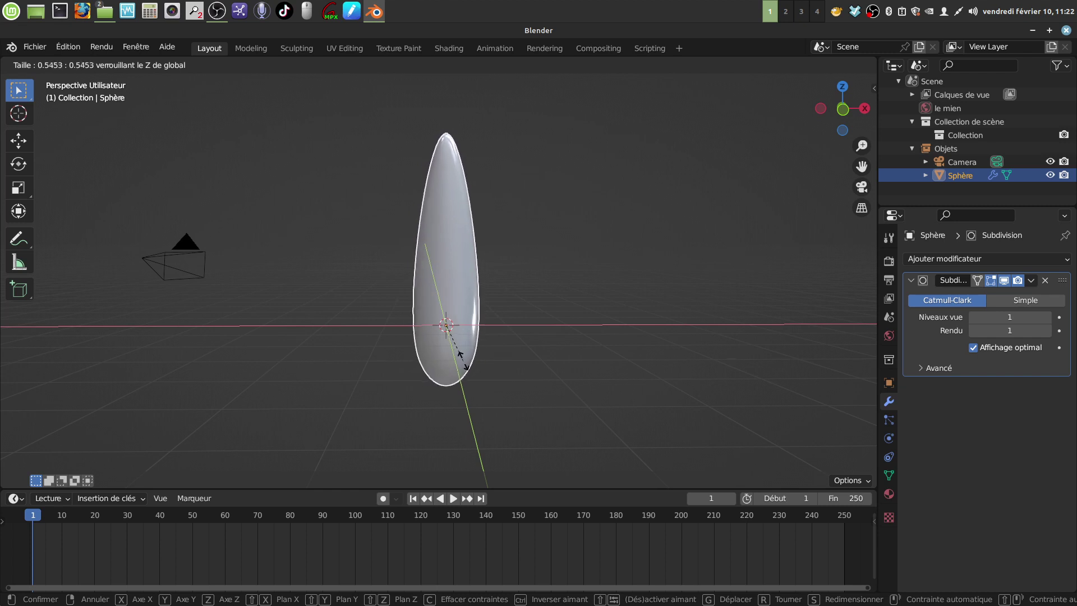
left_click(464, 365)
middle_click_drag(489, 360, 489, 334)
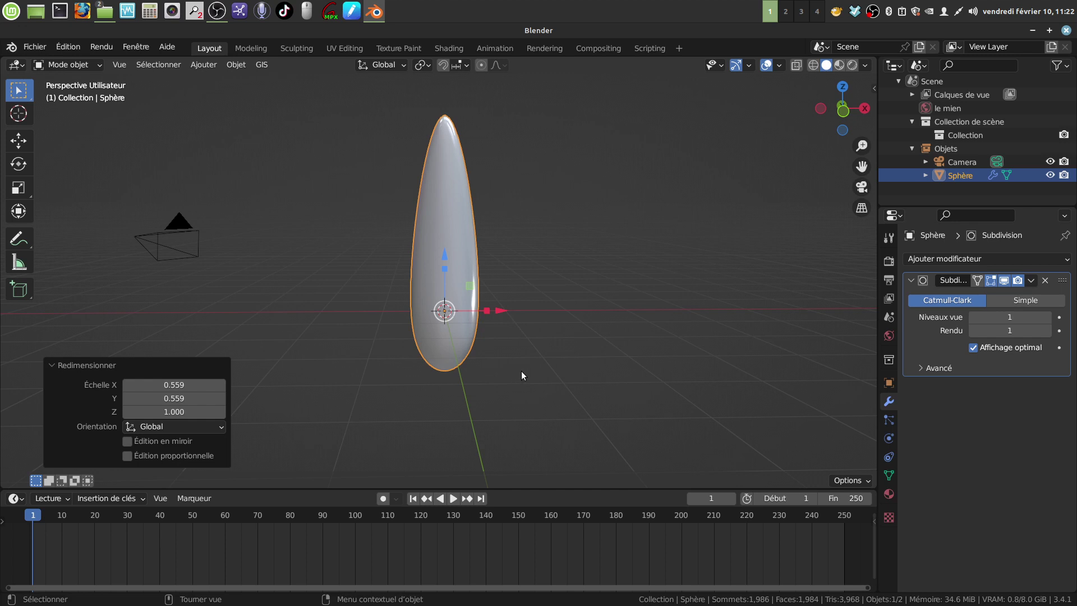
mouse_move(523, 358)
middle_mouse_down()
mouse_move(566, 371)
mouse_move(510, 348)
mouse_move(536, 351)
mouse_move(519, 357)
middle_mouse_up()
Widen the flame shape by scaling it about 1.35 times in X and Y only, with Z locked.
scroll(521, 364, "up", 4)
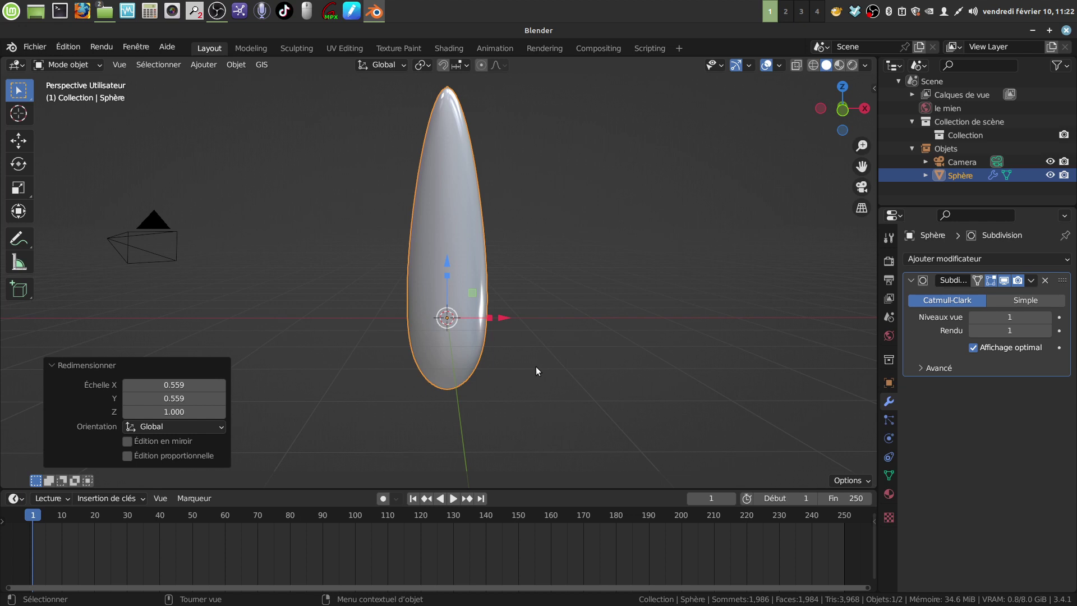
key("s")
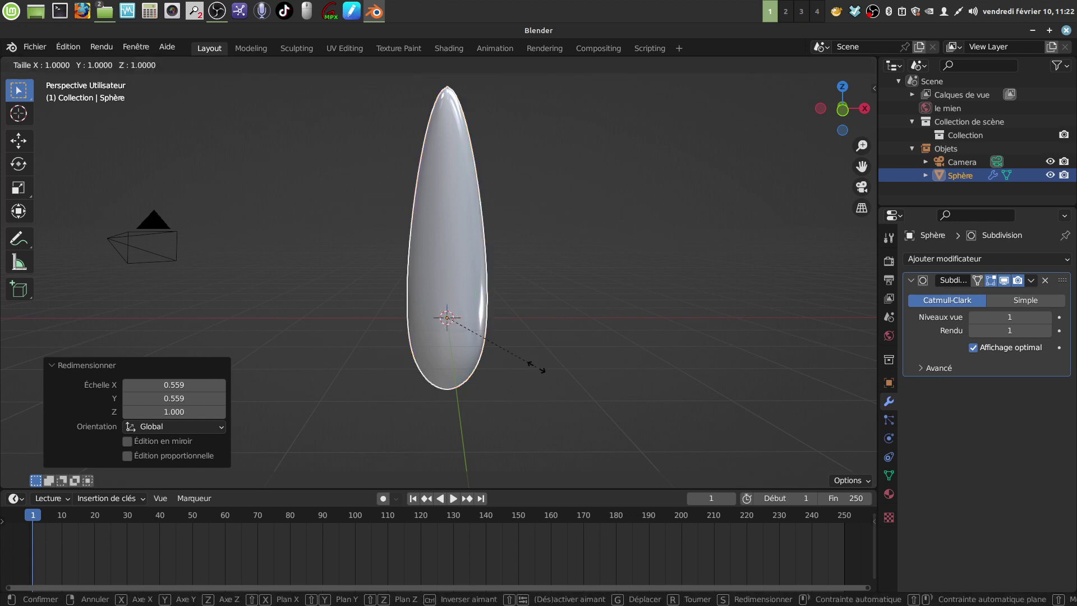
key("shift+z")
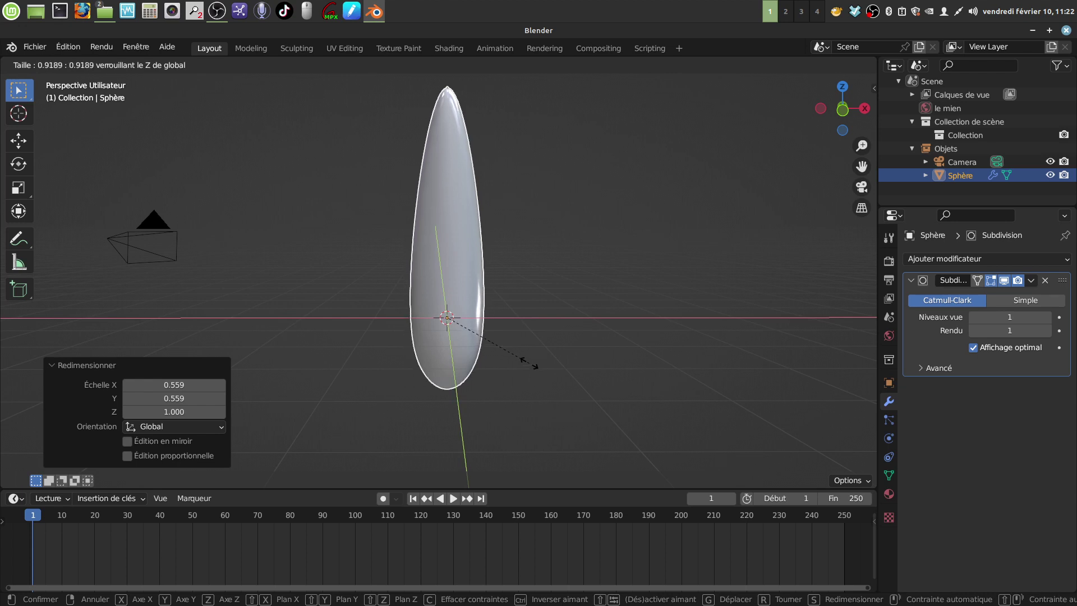
left_click(572, 375)
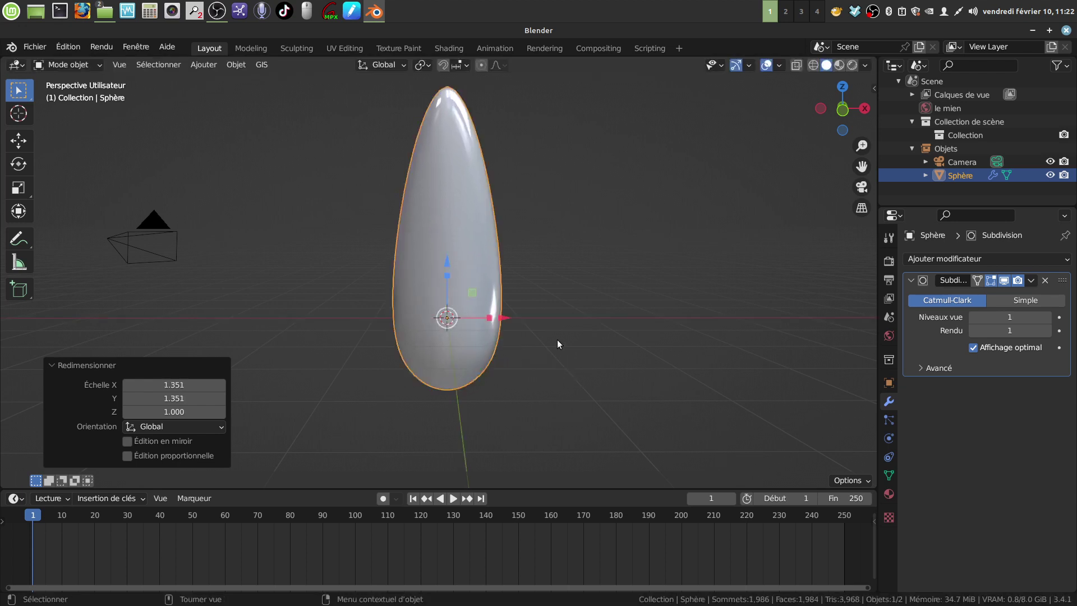
scroll(557, 339, "down", 3)
scroll(563, 415, "up", 2)
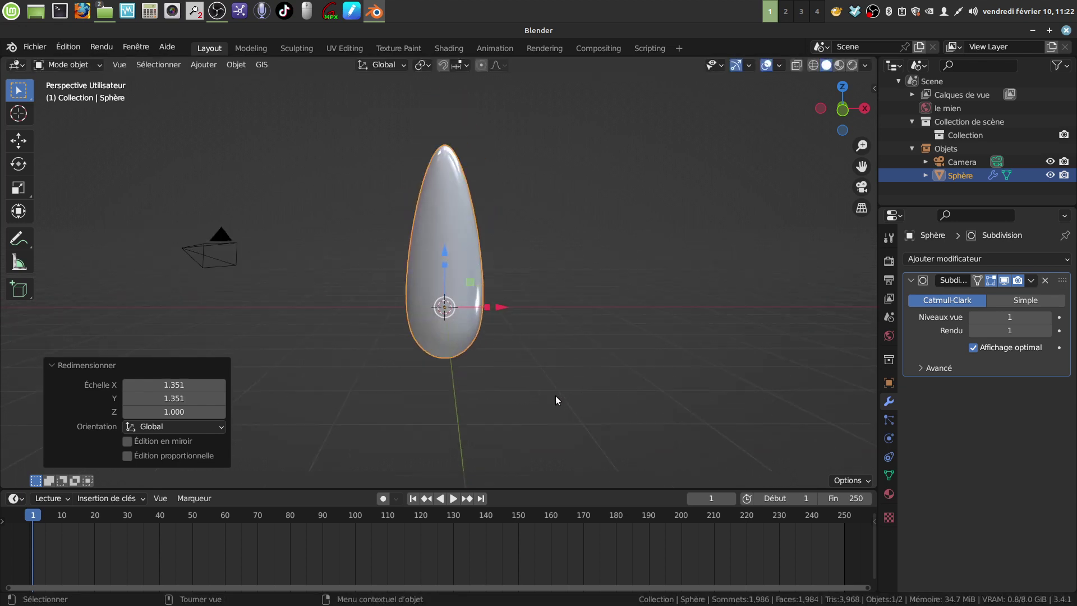
mouse_move(534, 373)
middle_mouse_down()
mouse_move(518, 367)
mouse_move(556, 347)
mouse_move(503, 345)
mouse_move(512, 377)
mouse_move(490, 295)
mouse_move(510, 342)
mouse_move(459, 318)
mouse_move(519, 386)
mouse_move(510, 337)
mouse_move(577, 344)
mouse_move(534, 372)
mouse_move(507, 343)
mouse_move(514, 357)
middle_mouse_up()
scroll(520, 370, "up", 3)
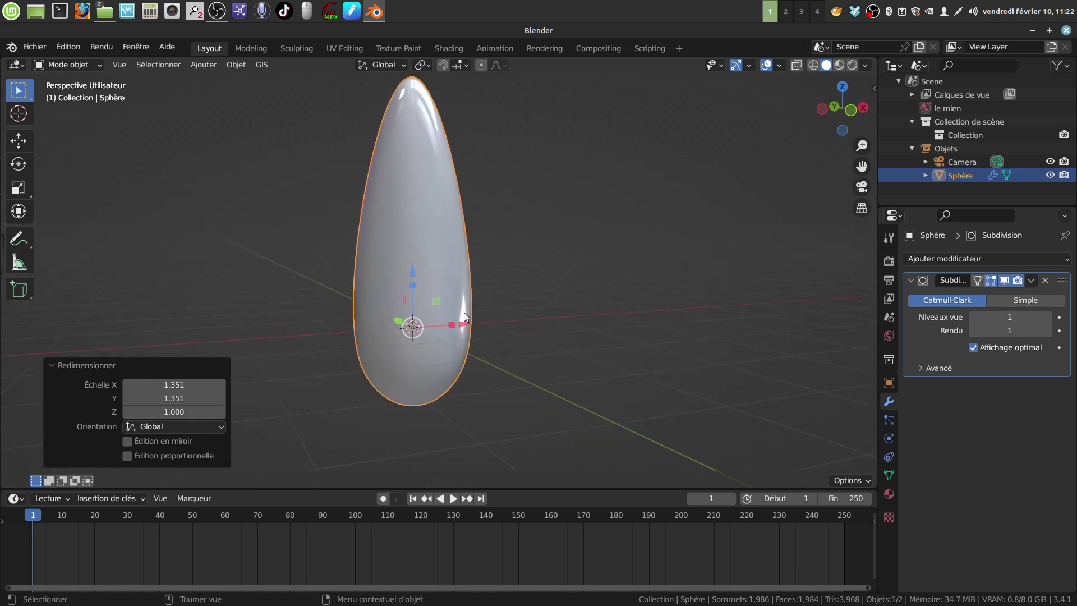
scroll(463, 312, "down", 1)
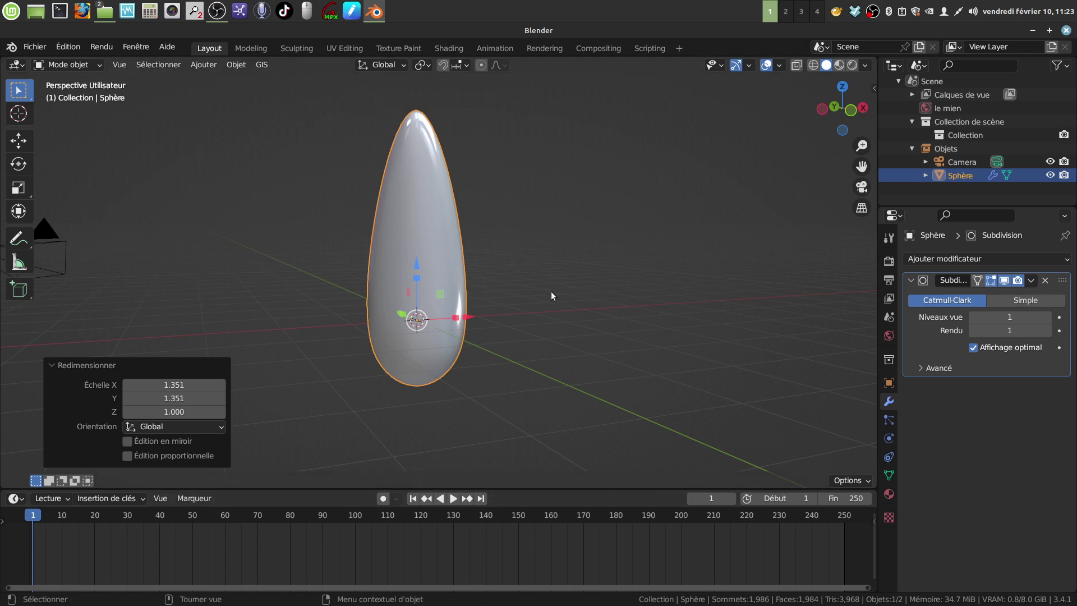
mouse_move(550, 291)
middle_mouse_down()
mouse_move(594, 277)
mouse_move(627, 304)
mouse_move(625, 325)
mouse_move(578, 271)
mouse_move(569, 286)
middle_mouse_up()
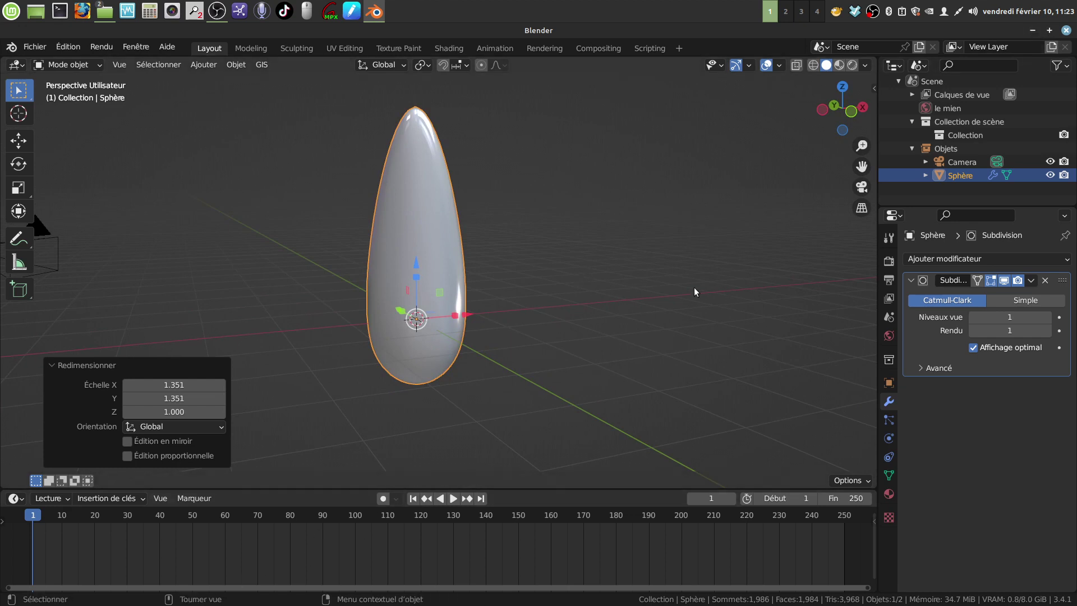
Switch to the browser, search the Mykol YouTube channel for "bougie" and close the browser.
left_click(1032, 32)
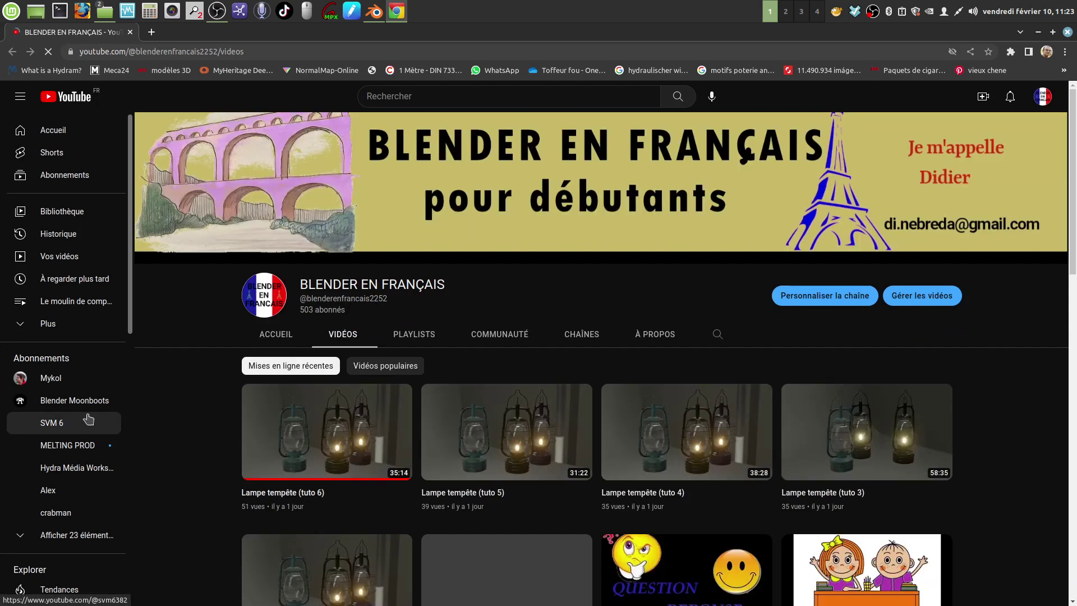
left_click(69, 380)
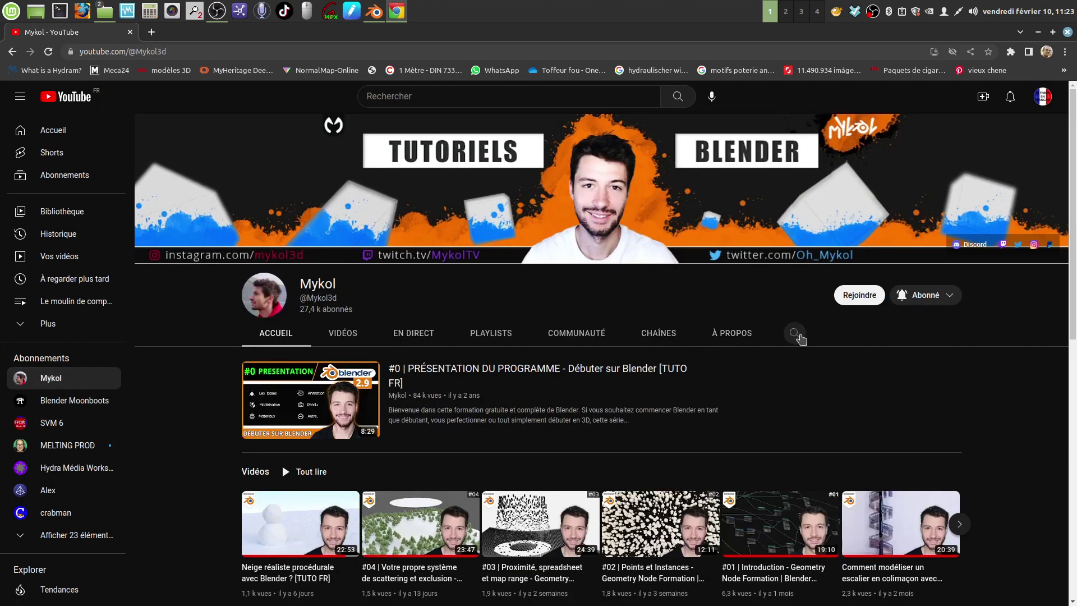
left_click(794, 334)
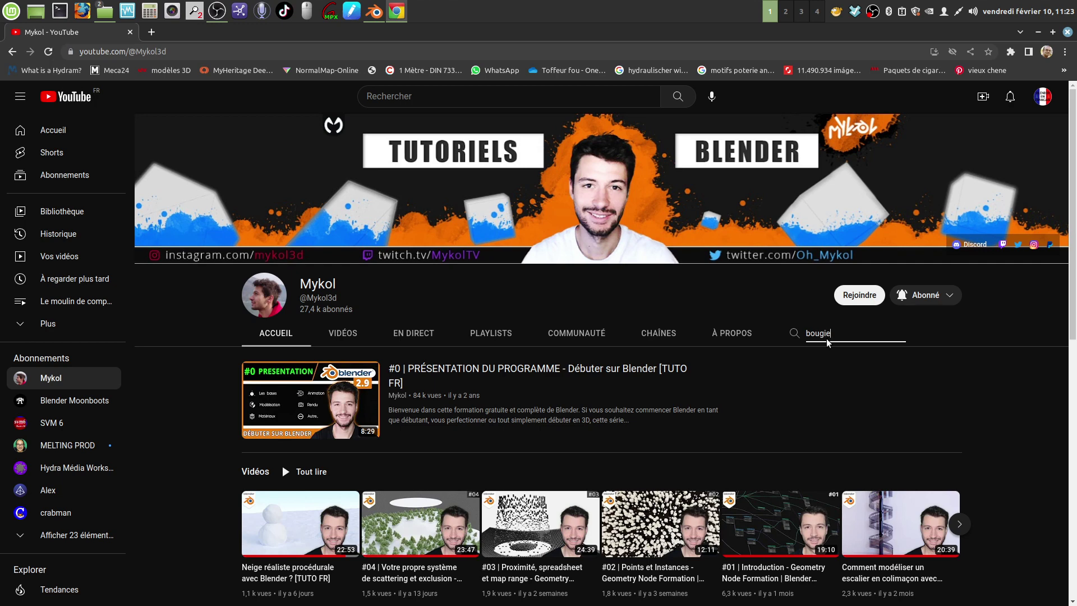
key("Return")
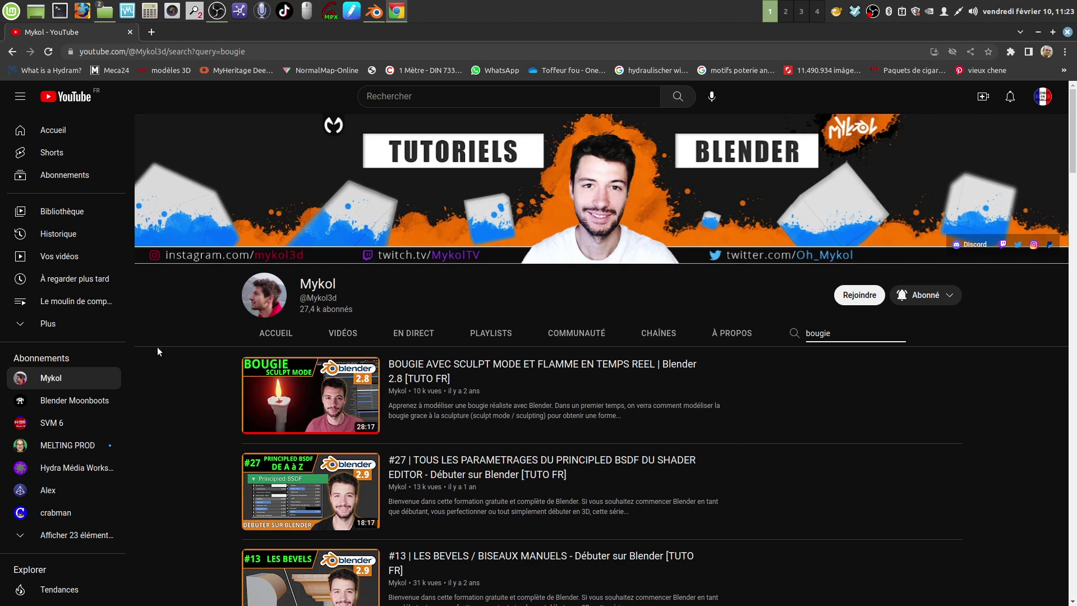
left_click(1067, 32)
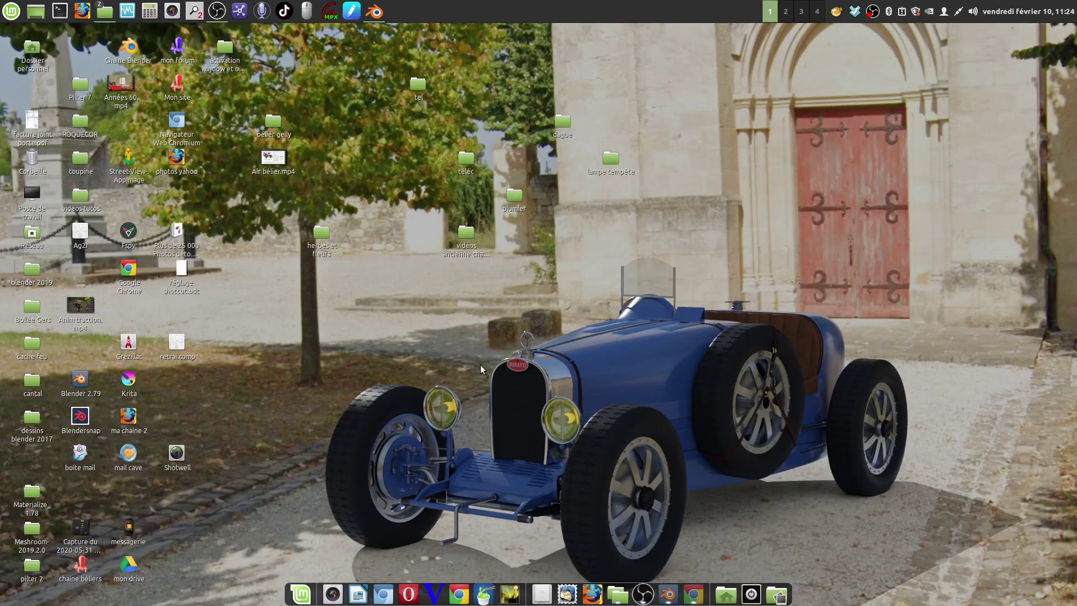
Return to Blender and add a Vague modifier to the flame shape.
left_click(374, 15)
scroll(507, 295, "down", 2)
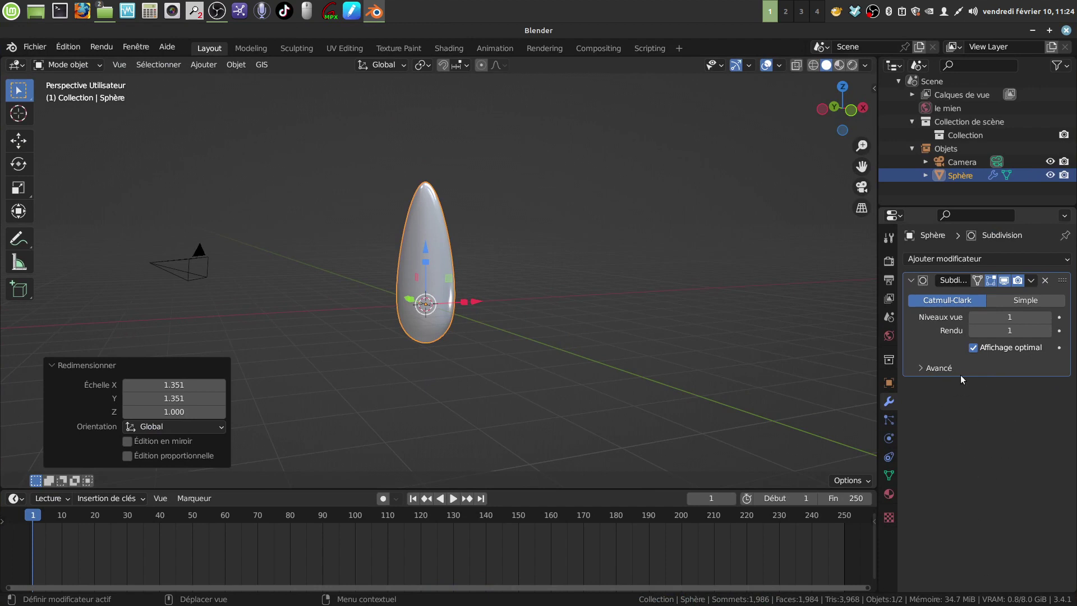
left_click(1064, 262)
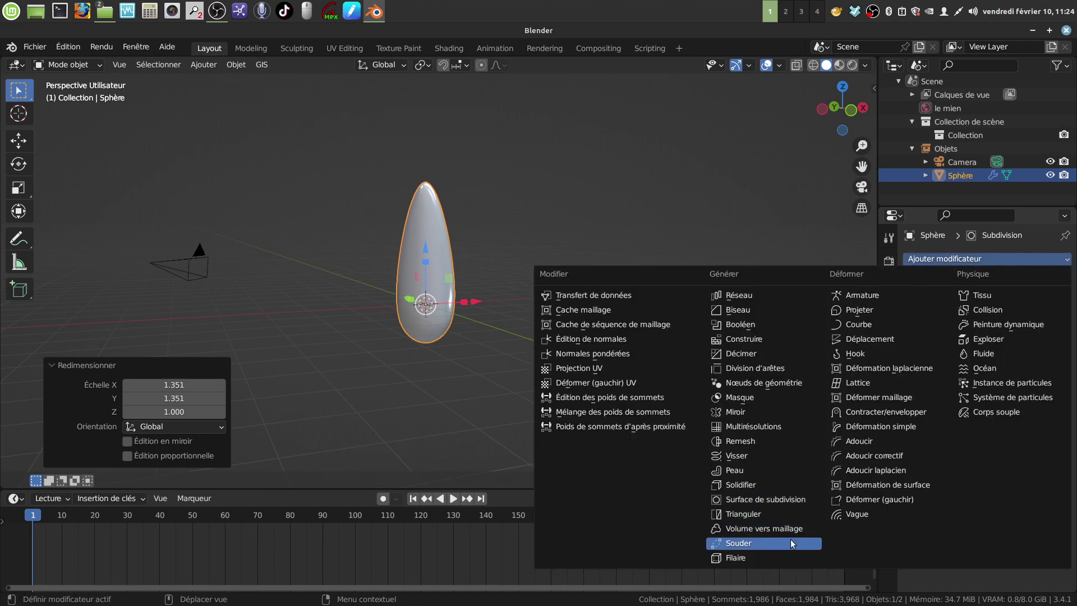
left_click(858, 514)
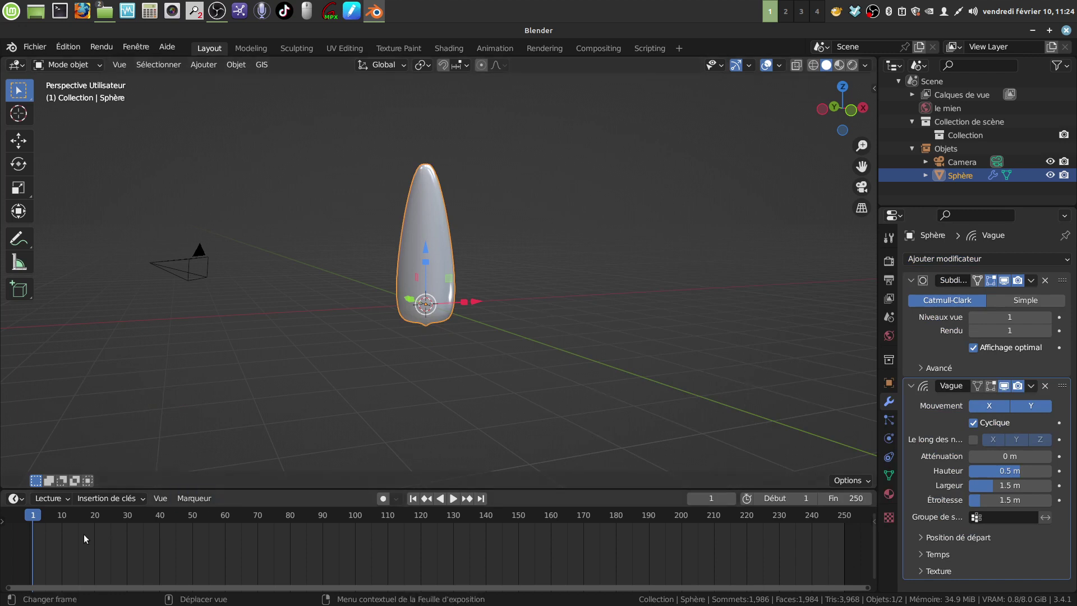
Play the animation to preview the wave motion on the flame, then stop it and return to frame 1.
left_click(454, 499)
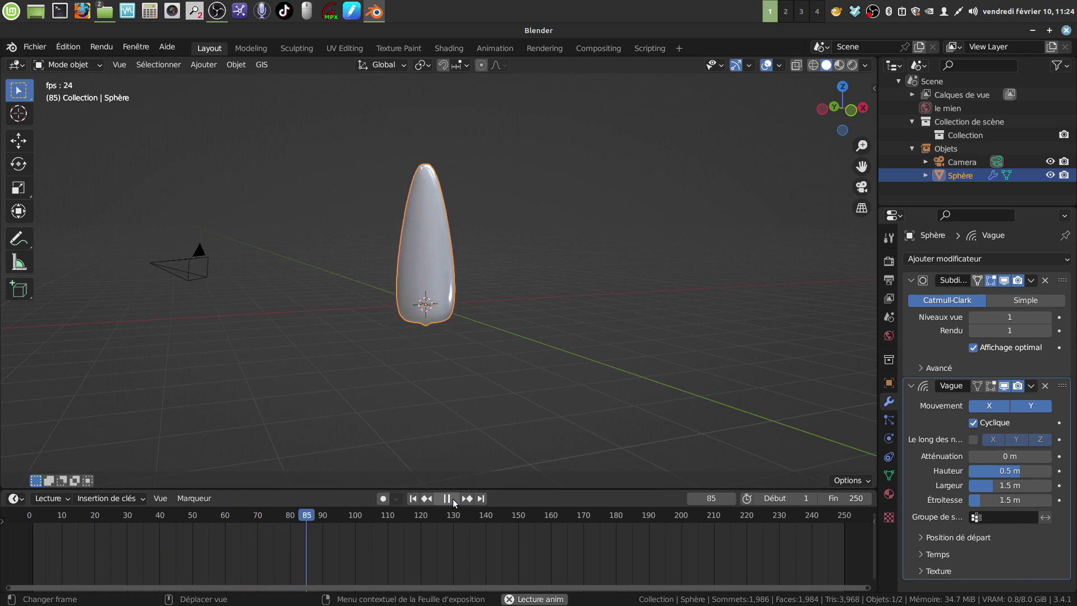
left_click(446, 499)
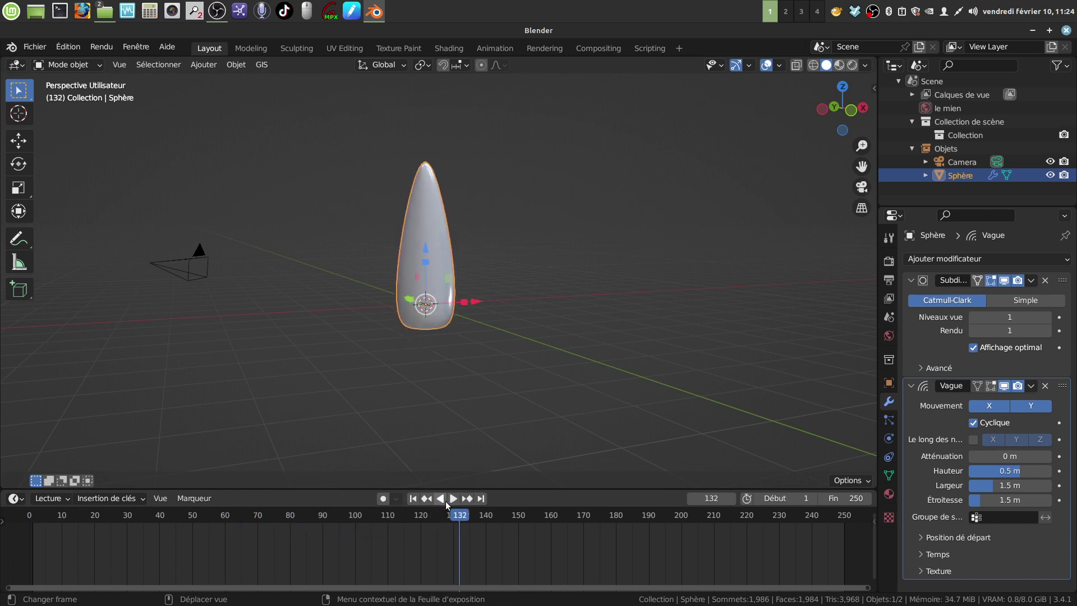
left_click_drag(460, 521, 32, 526)
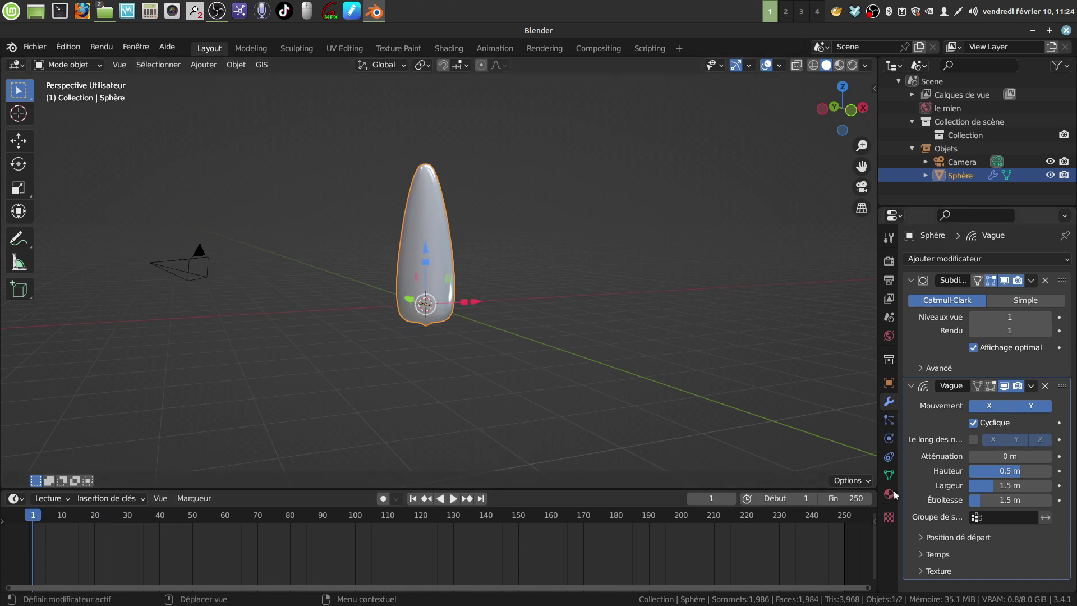
Widen the modifier settings area and enable Le long des normales for the Vague modifier.
left_click_drag(875, 433, 694, 415)
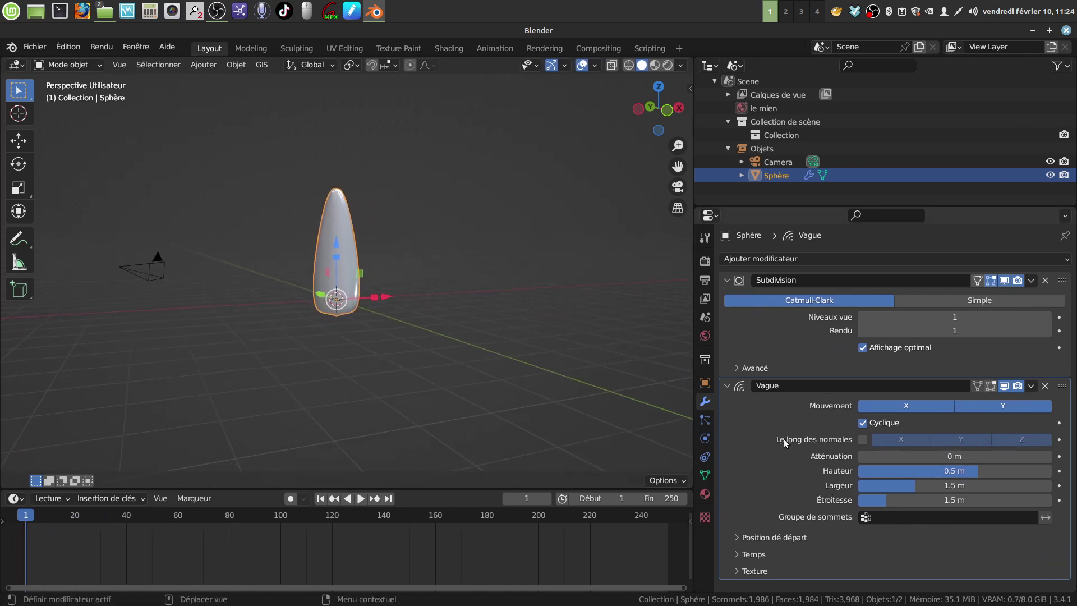
left_click(863, 440)
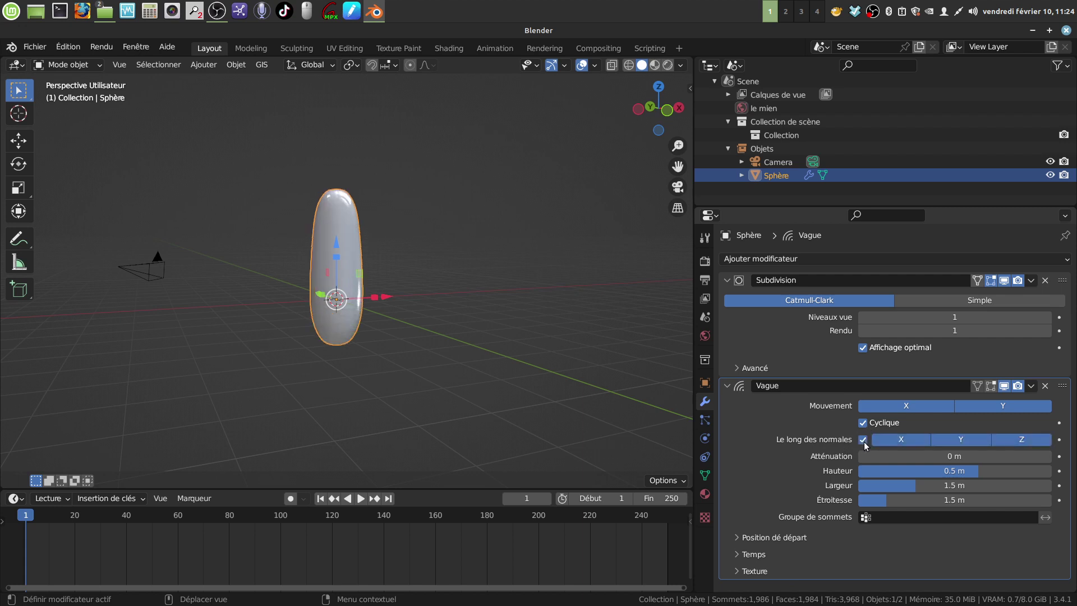
Play the animation and, in the Vague modifier's Temps settings, set Vitesse to 0.01.
left_click(360, 499)
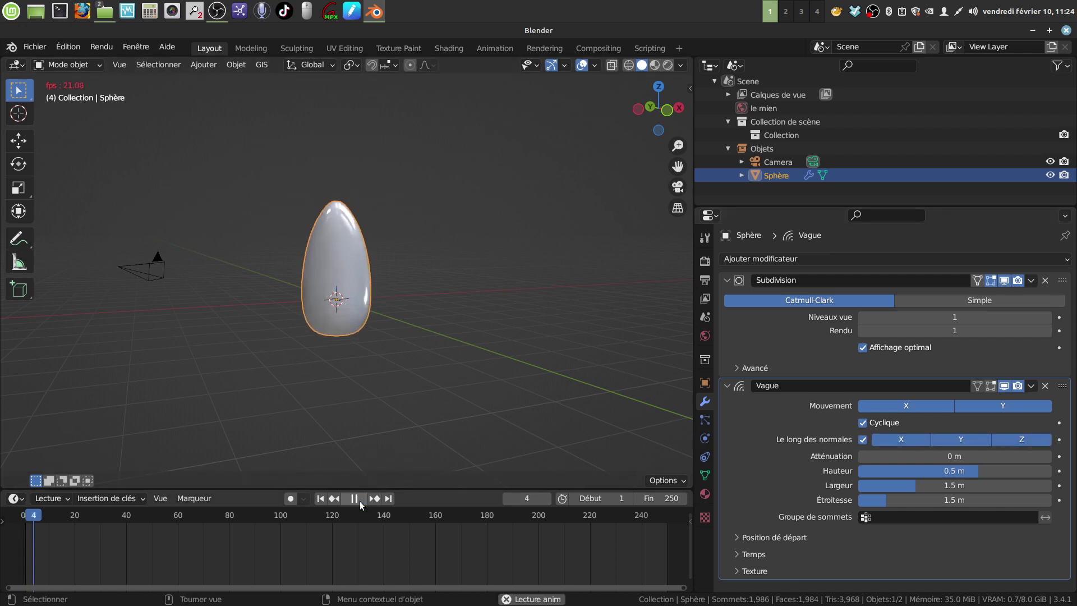
scroll(535, 352, "up", 2)
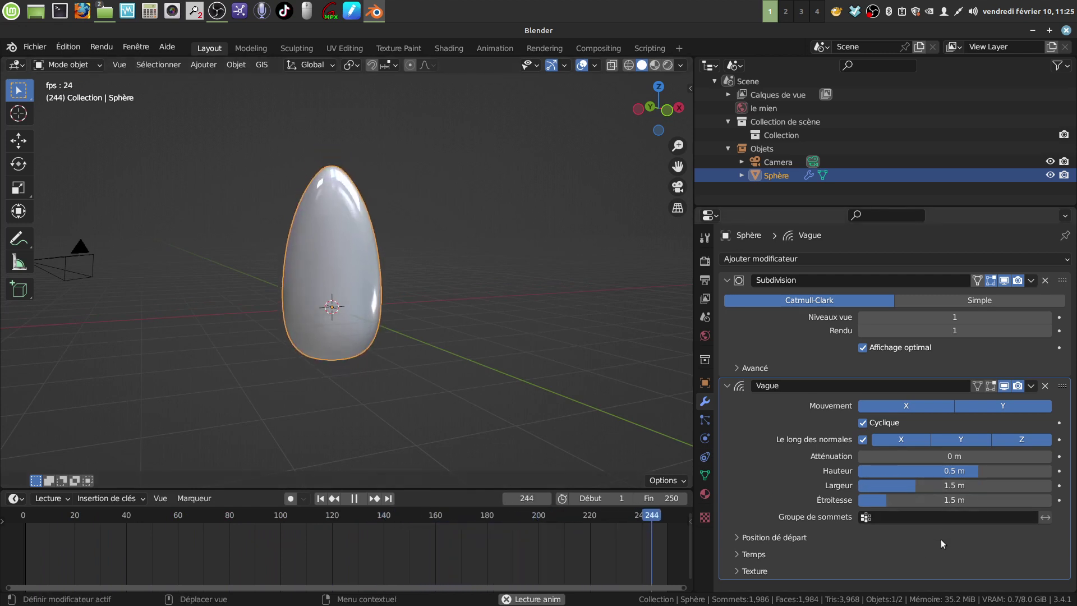
left_click(734, 553)
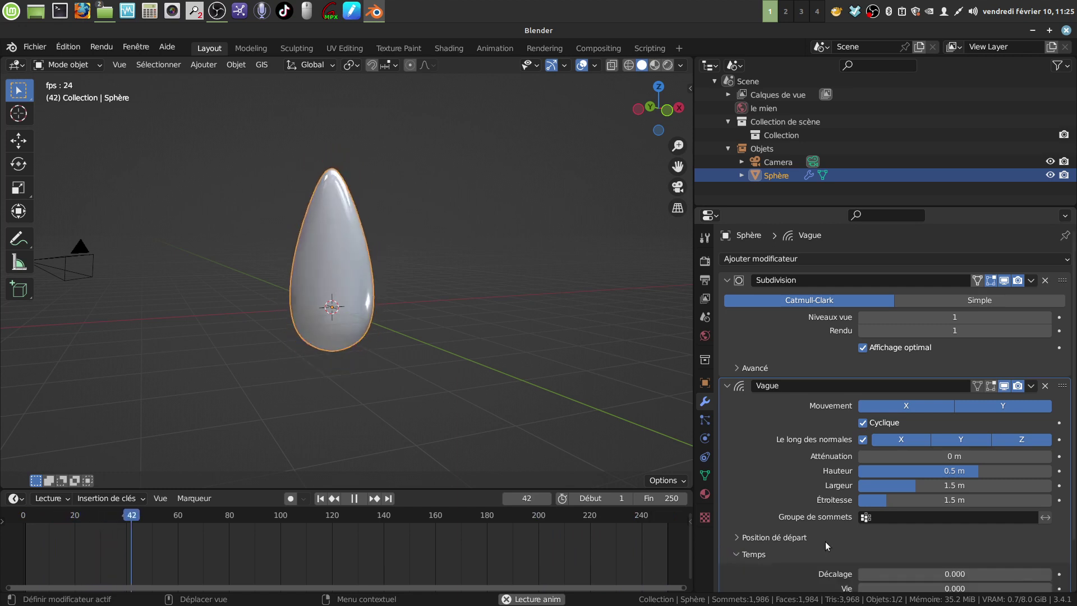
scroll(864, 532, "down", 3)
mouse_move(975, 567)
left_mouse_down()
mouse_move(937, 562)
mouse_move(955, 560)
left_mouse_up()
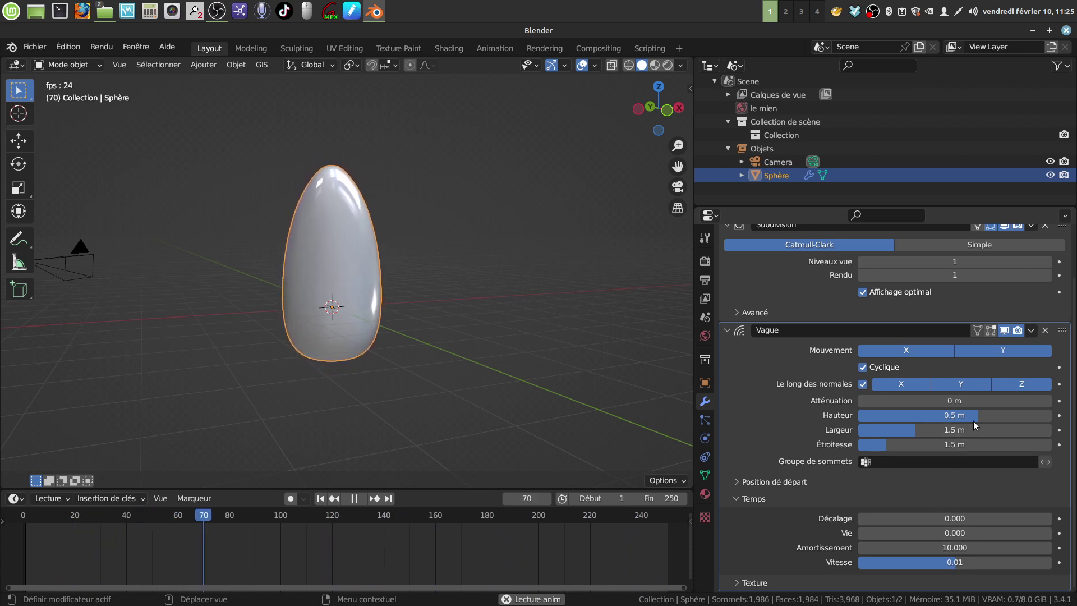
Set the Vague modifier's Hauteur to 0.25 m, Étroitesse to 1.2 m and Largeur to 0.92 m.
mouse_move(972, 416)
left_mouse_down()
mouse_move(949, 416)
mouse_move(966, 415)
left_mouse_up()
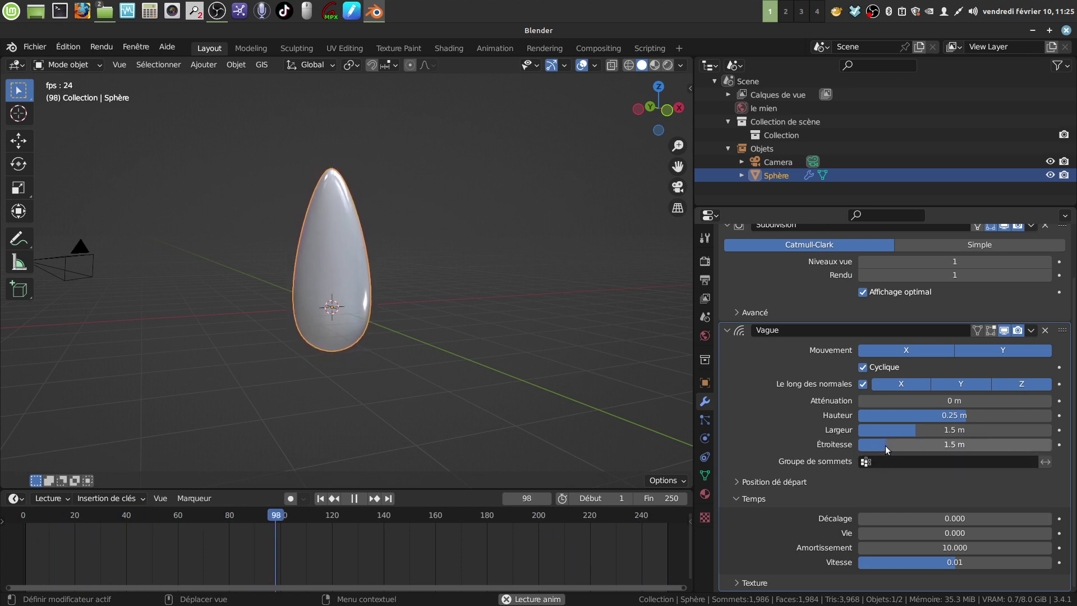
left_click_drag(885, 445, 894, 443)
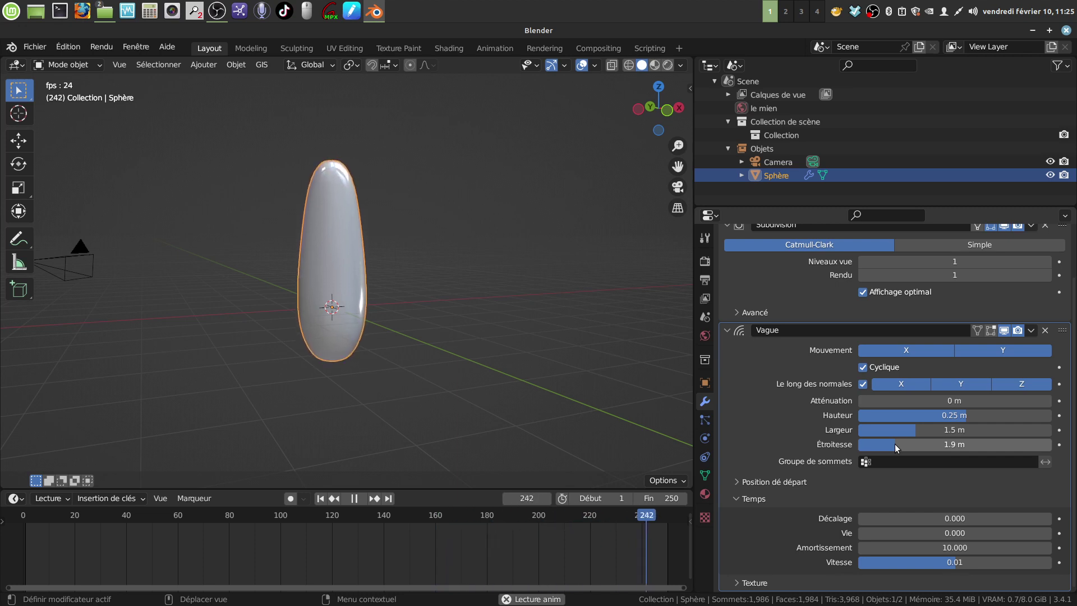
left_click_drag(894, 443, 878, 448)
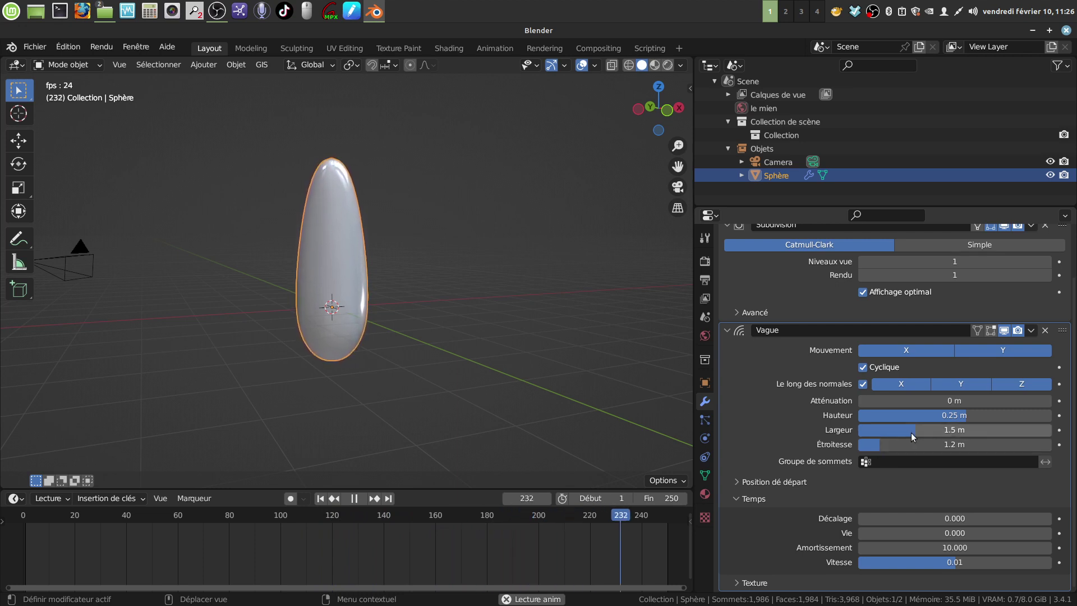
left_click_drag(910, 432, 892, 429)
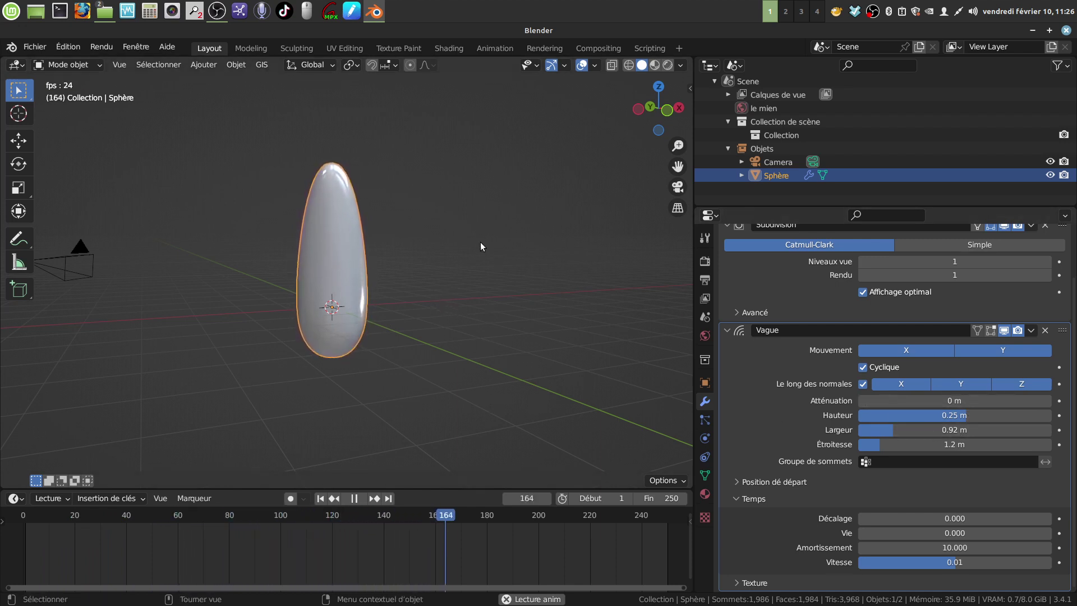
Examine the moving flame from different angles, then stop playback and return to frame 1.
middle_click_drag(480, 243, 426, 235)
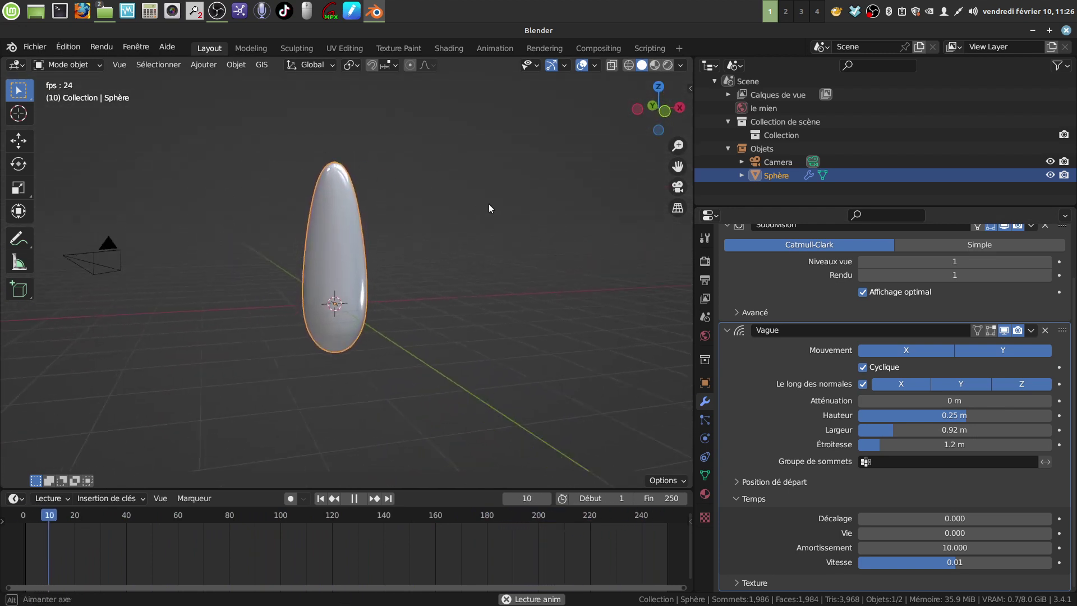
middle_click_drag(489, 204, 563, 322)
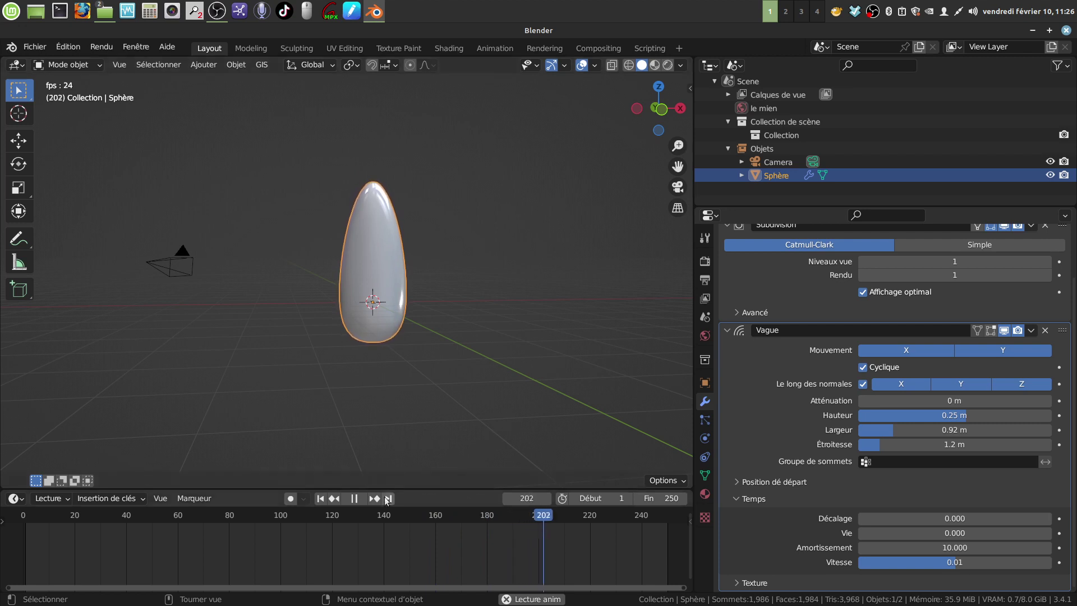
left_click(354, 498)
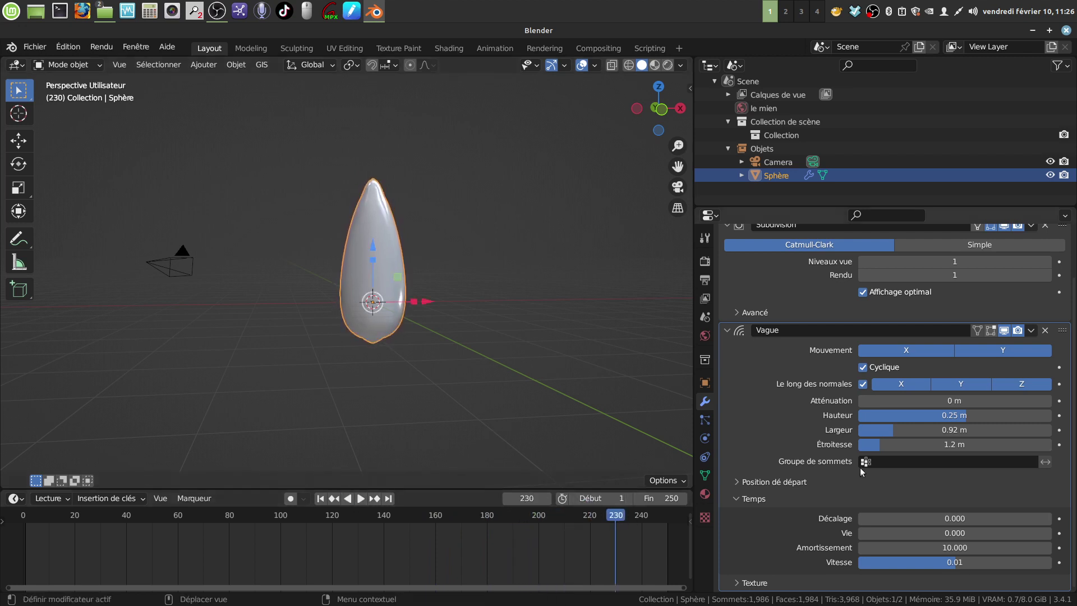
left_click_drag(614, 516, 24, 537)
key("space")
key("space")
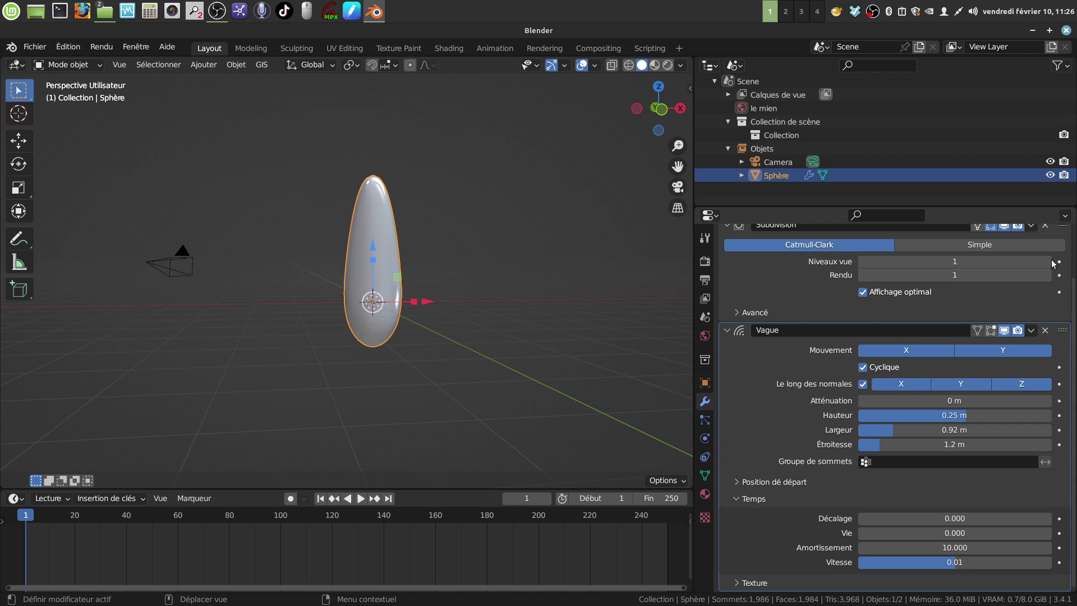
Add a Déformation simple modifier to the flame and set its mode to Ployer.
scroll(1052, 263, "up", 3)
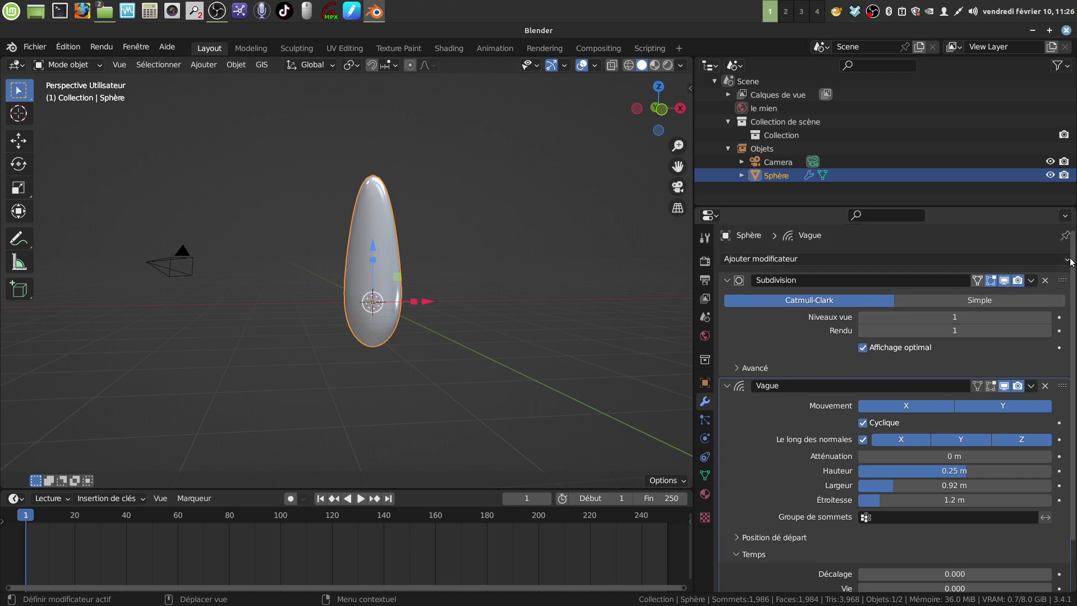
left_click(1068, 259)
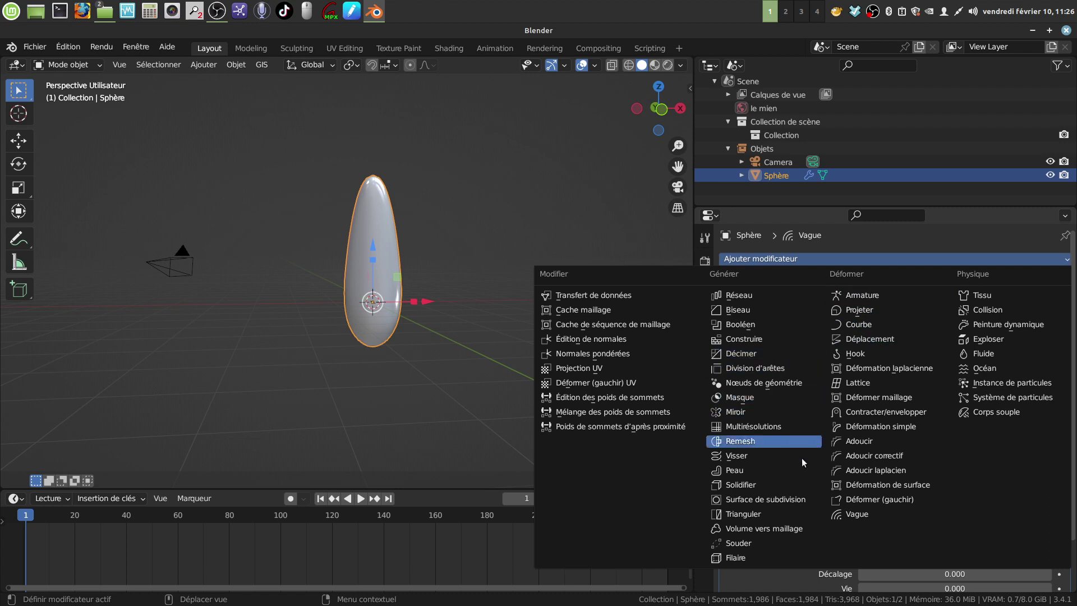
left_click(905, 425)
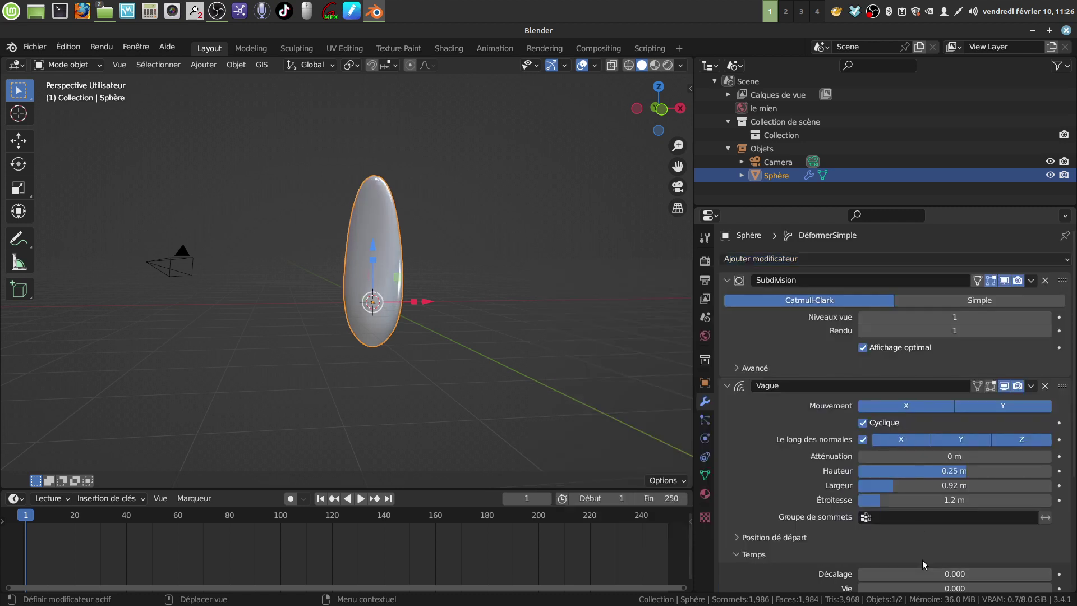
scroll(925, 560, "down", 3)
scroll(925, 540, "down", 4)
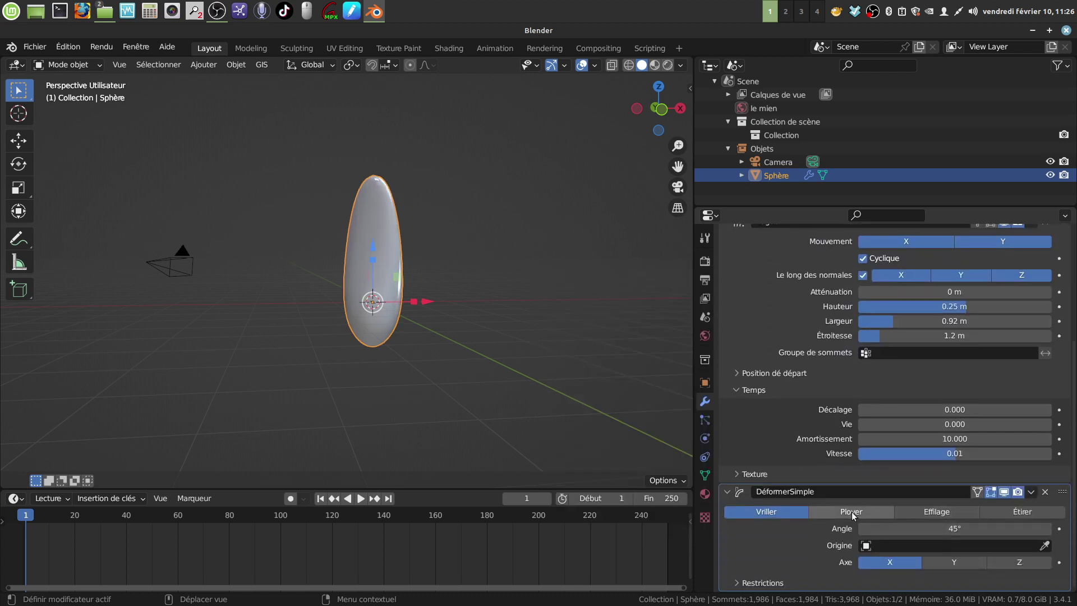
left_click(851, 513)
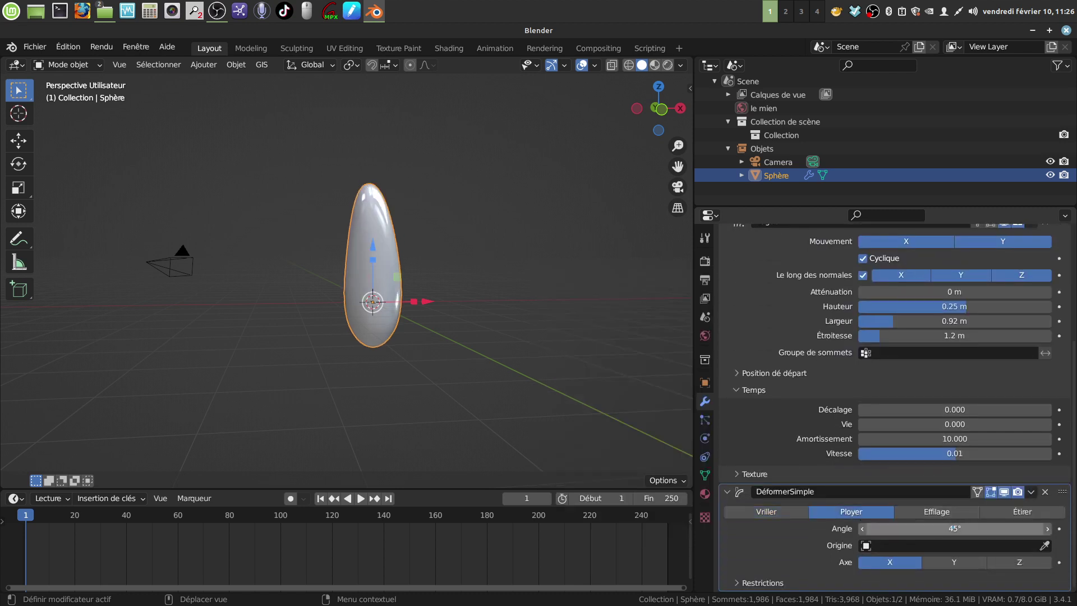
Set the DéformerSimple bend angle to 0° and insert a keyframe on it at frame 1.
left_click(952, 528)
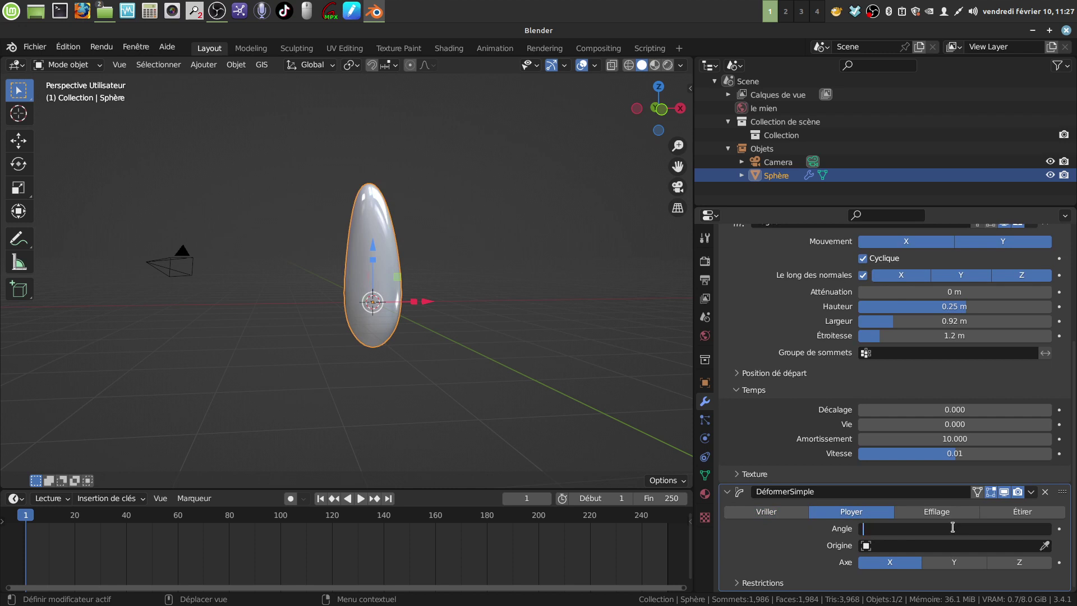
type("0")
key("Return")
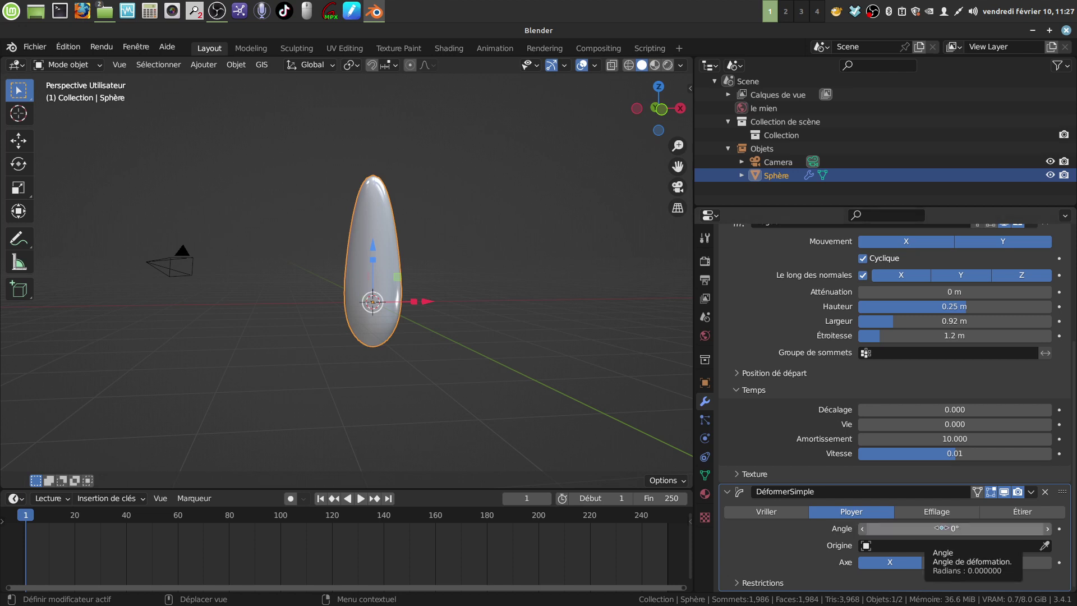
key("i")
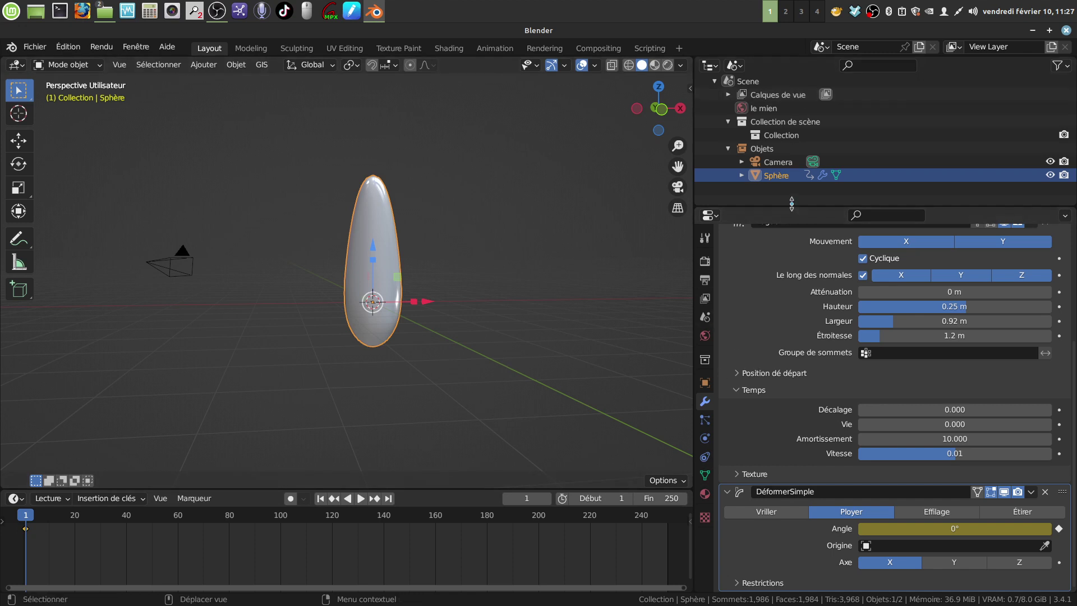
Enlarge the outliner area and turn it into an Éditeur de graphes showing the bend angle's curve.
left_click_drag(789, 208, 793, 328)
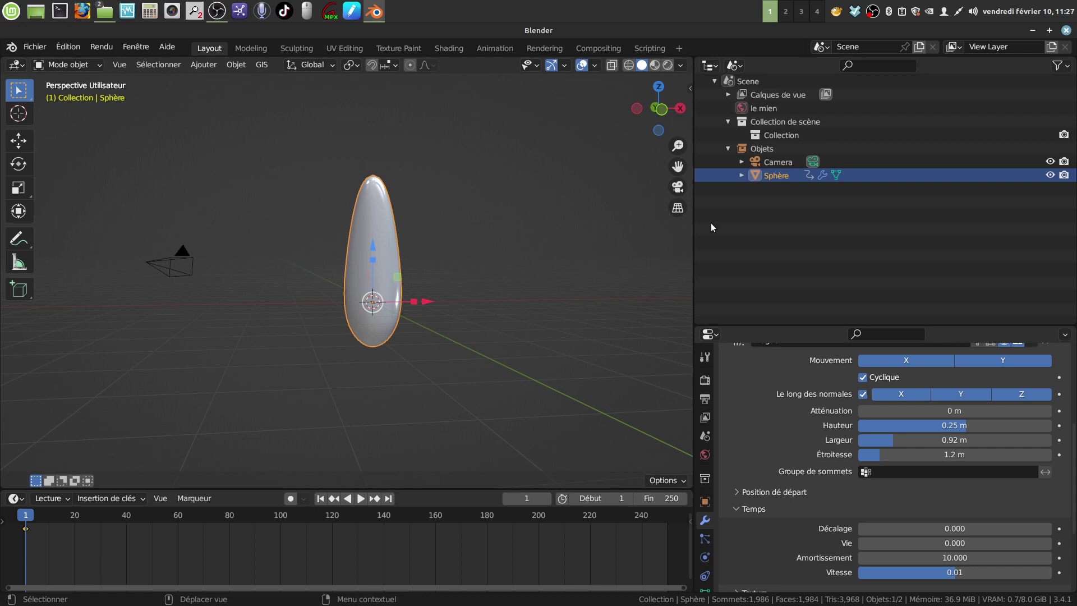
left_click(710, 66)
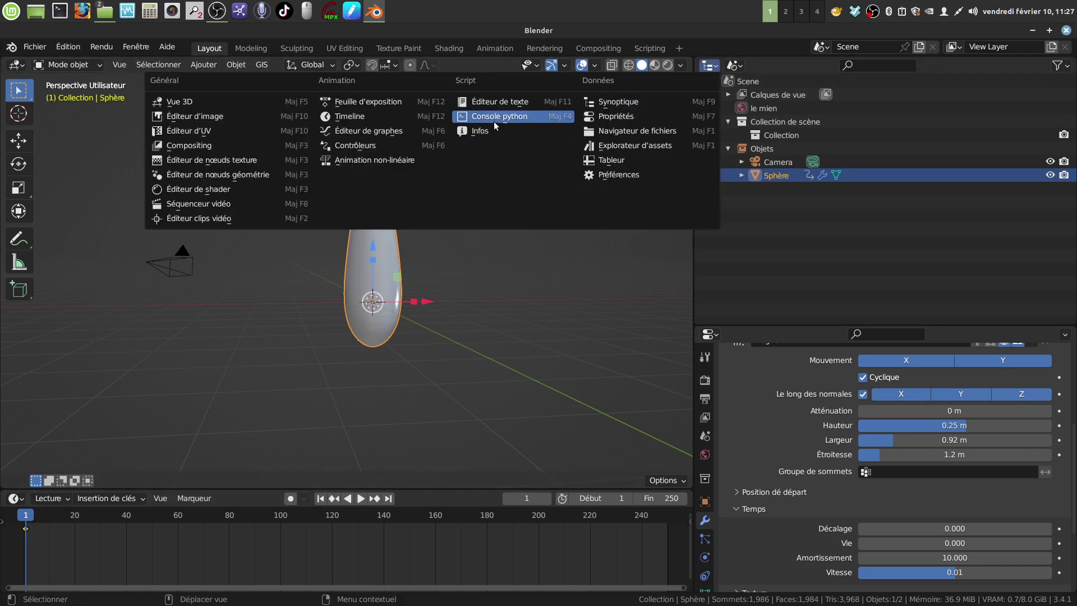
left_click(413, 135)
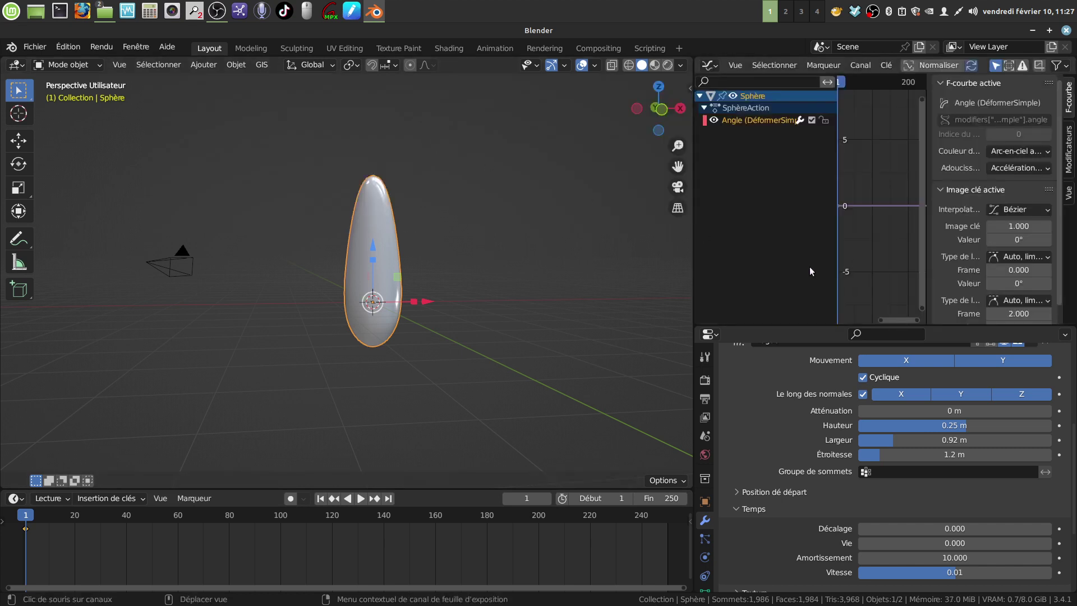
left_click_drag(691, 255, 590, 255)
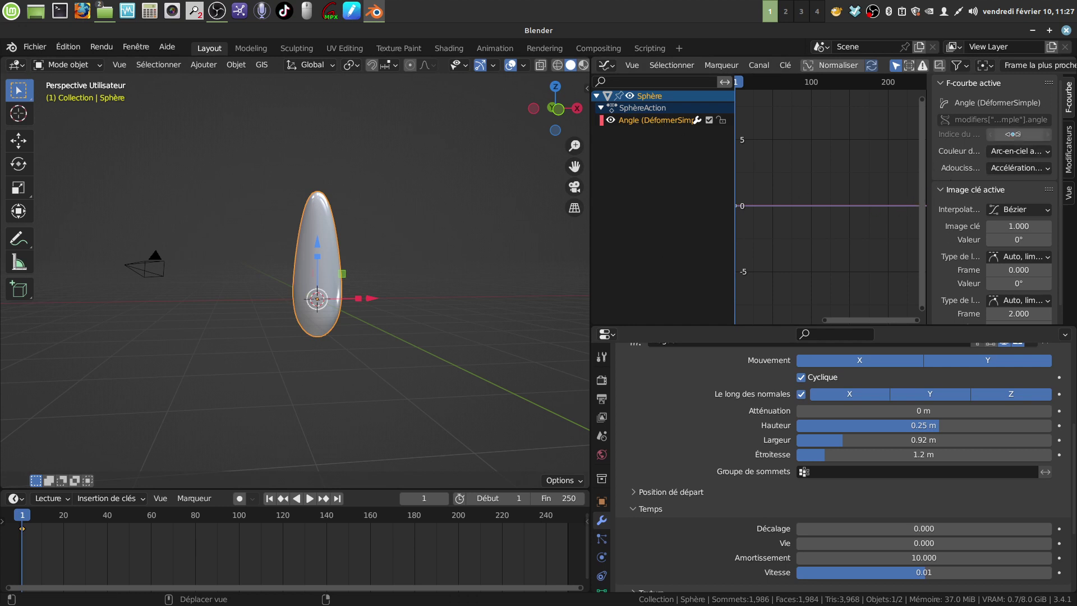
Add a Bruit modifier to the bend angle's F-curve.
left_click(1068, 162)
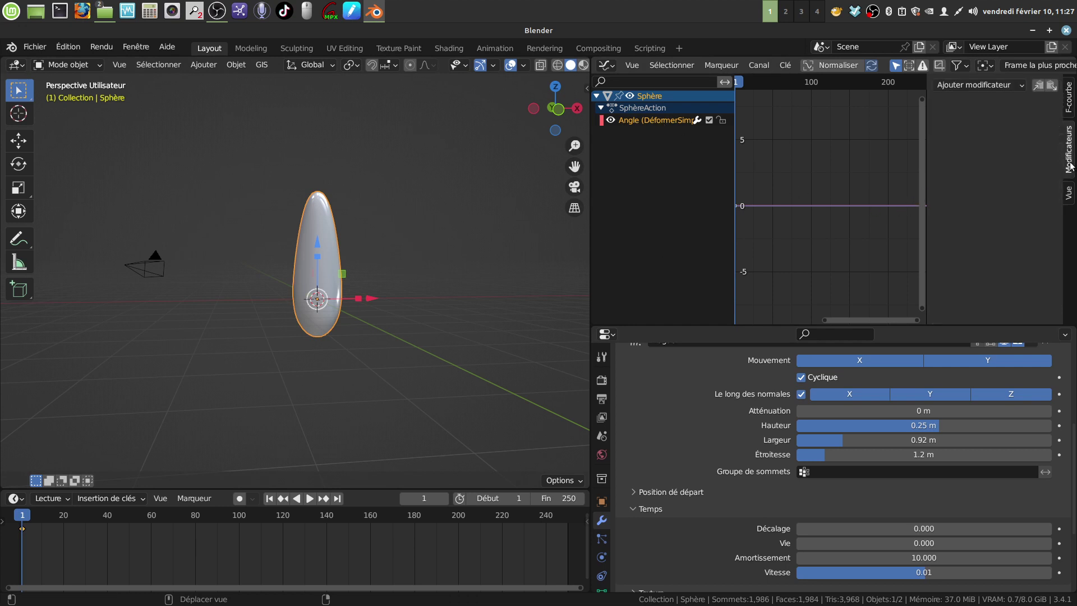
left_click(1021, 85)
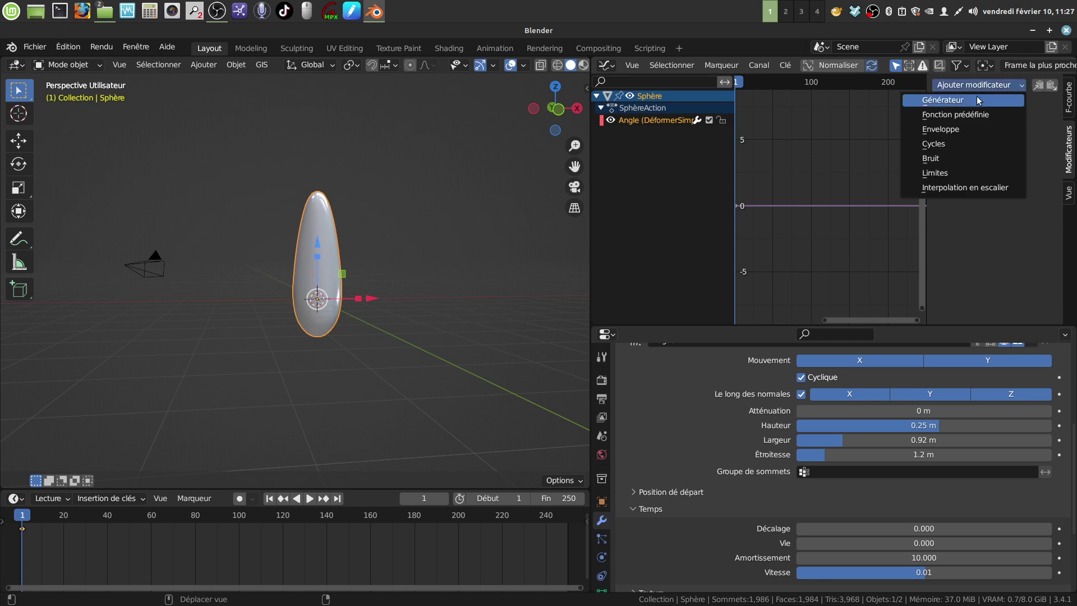
left_click(952, 159)
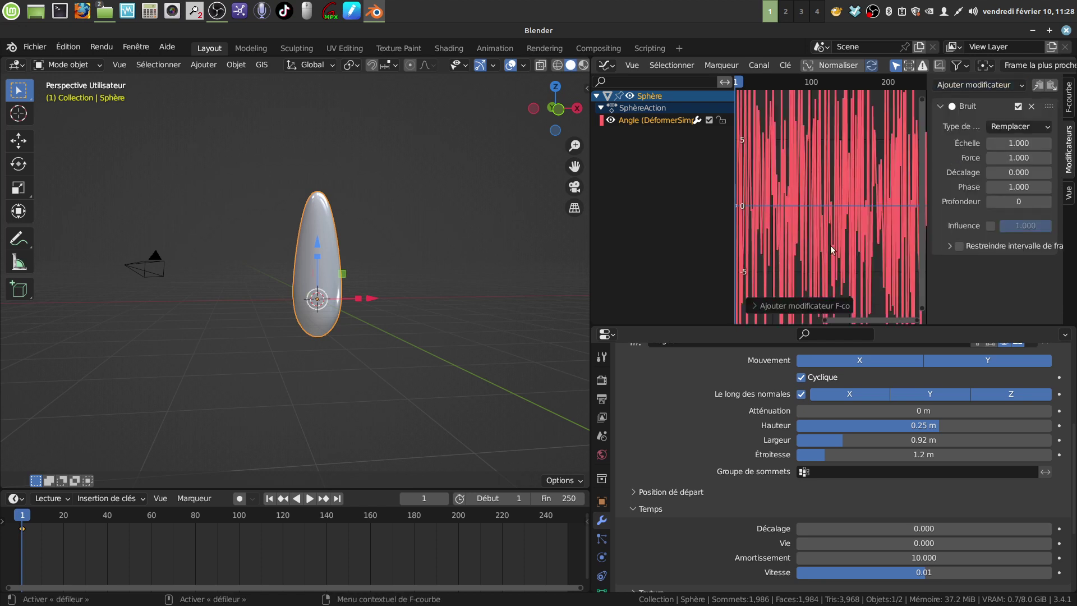
scroll(840, 221, "down", 1)
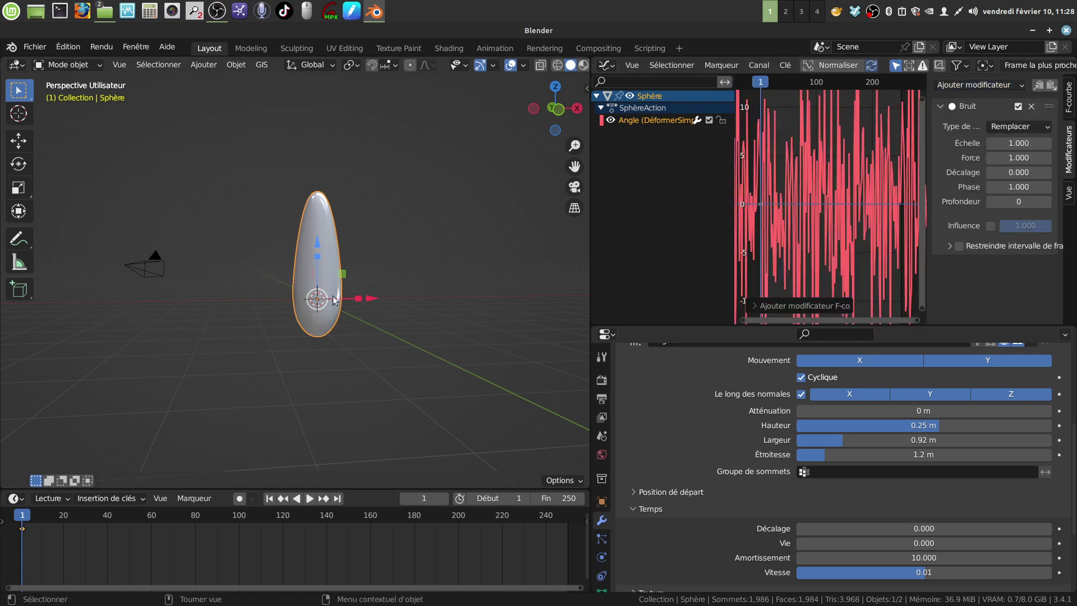
Play the animation briefly to preview the noise on the flame, then stop and return to frame 1.
left_click(309, 499)
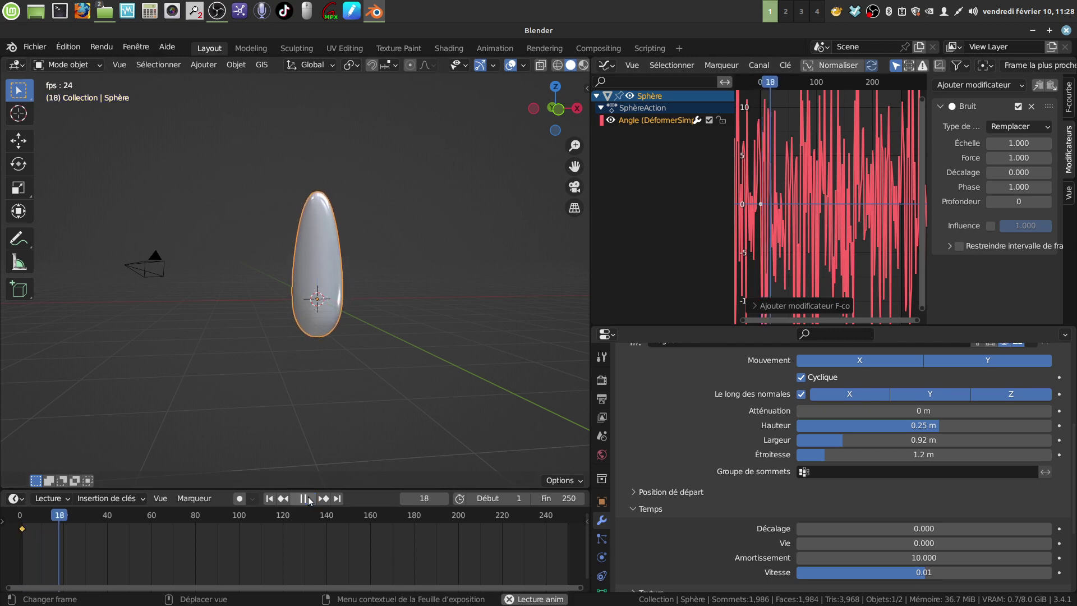
left_click(304, 499)
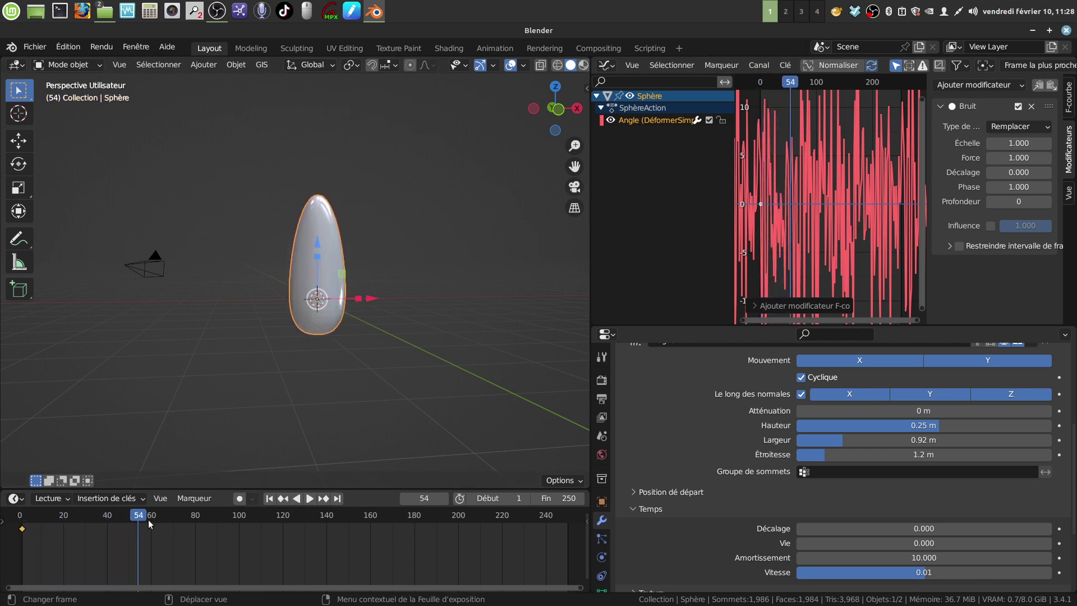
key("Escape")
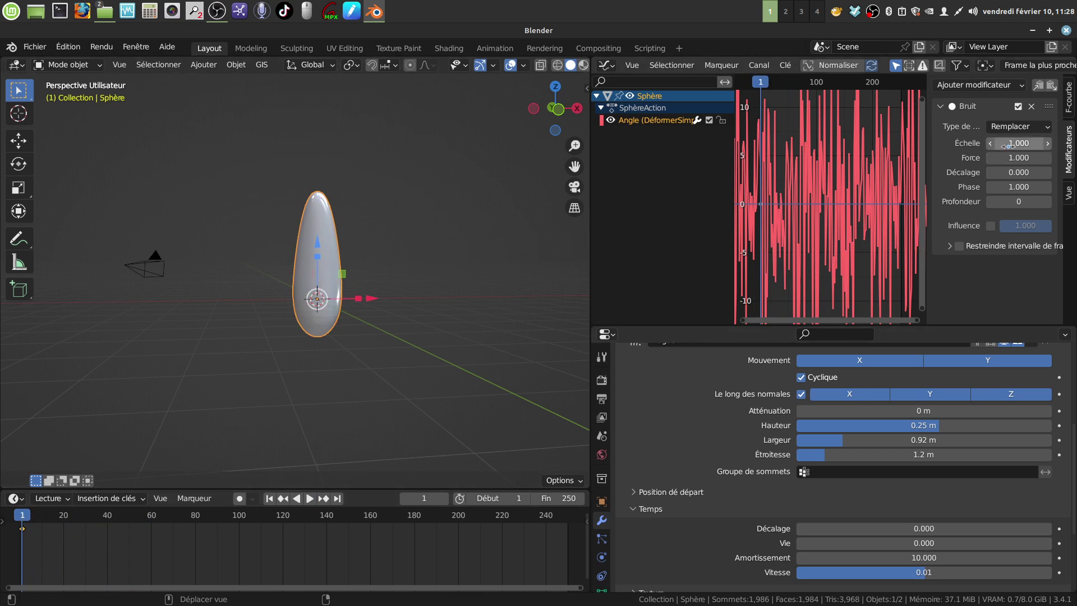
Set the Bruit modifier's Échelle to 29.4 and play the animation to check the flame's sway from another side.
left_click_drag(1018, 143, 1067, 143)
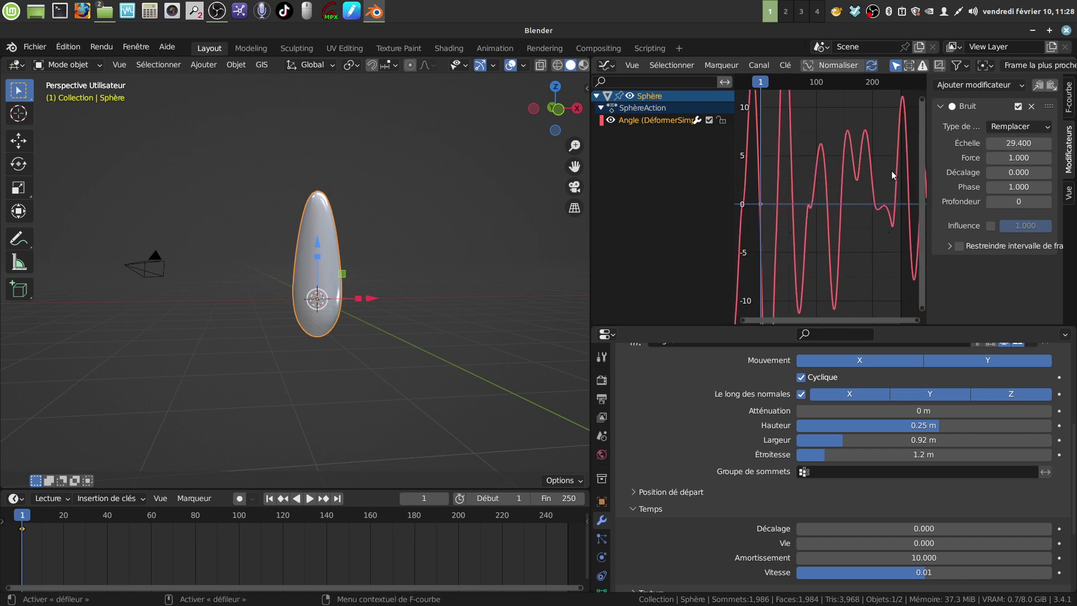
left_click(310, 499)
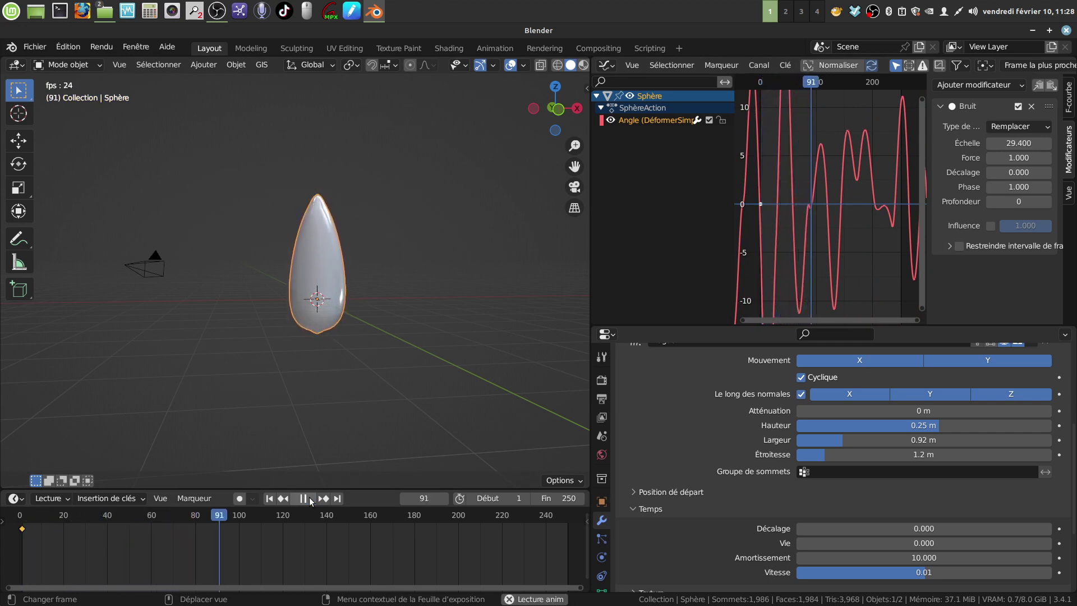
left_click(309, 498)
middle_click_drag(392, 337, 358, 480)
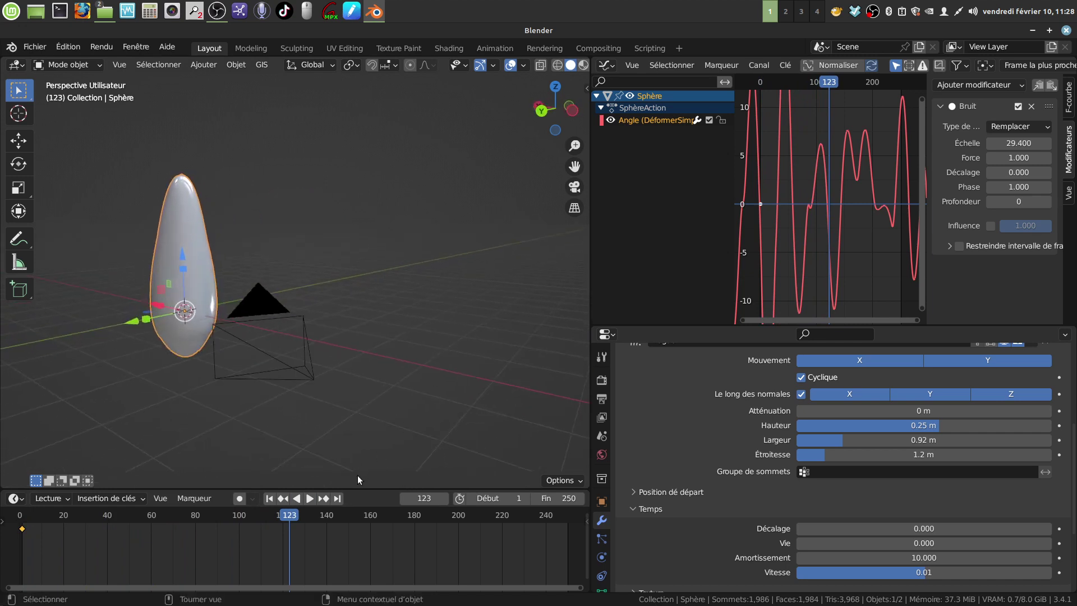
left_click(310, 498)
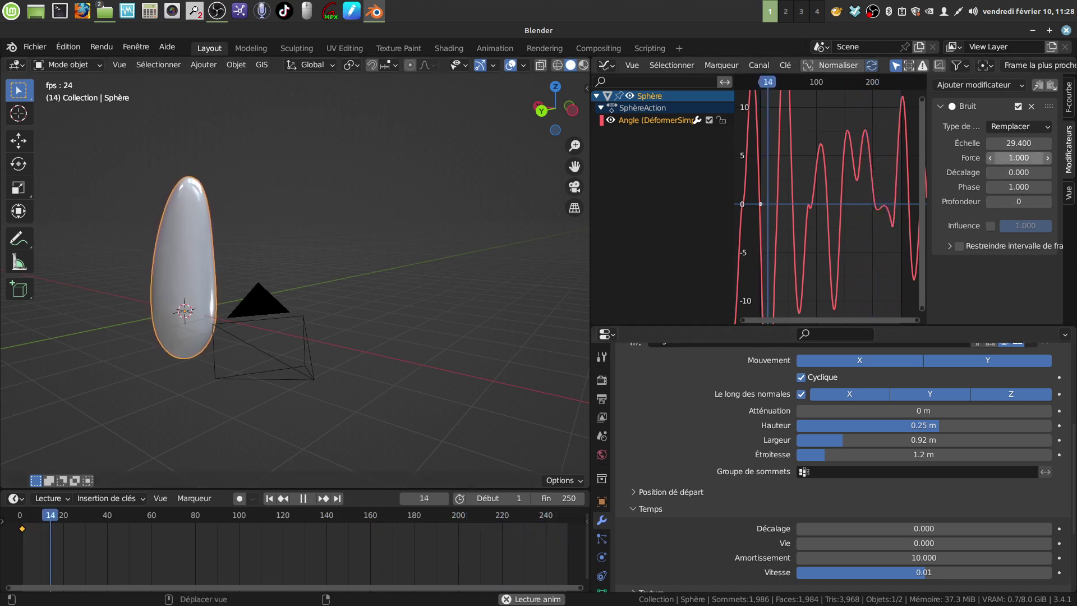
Set the Bruit modifier's Force to 2.8 and Échelle to 31.4, checking the flame's sway in the front view.
left_click_drag(1018, 158, 991, 166)
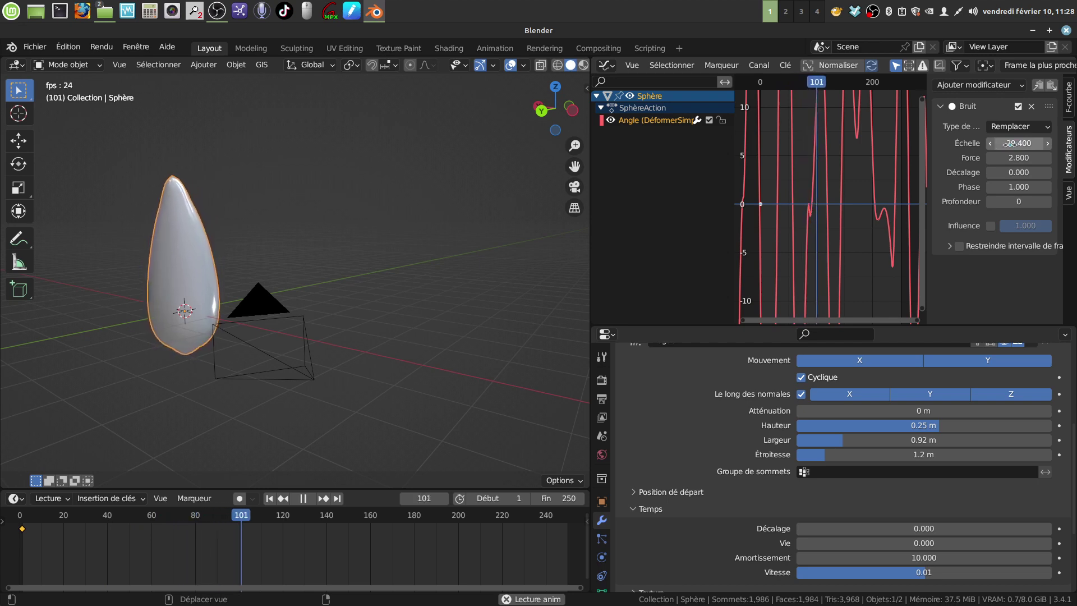
left_click_drag(1009, 143, 1045, 144)
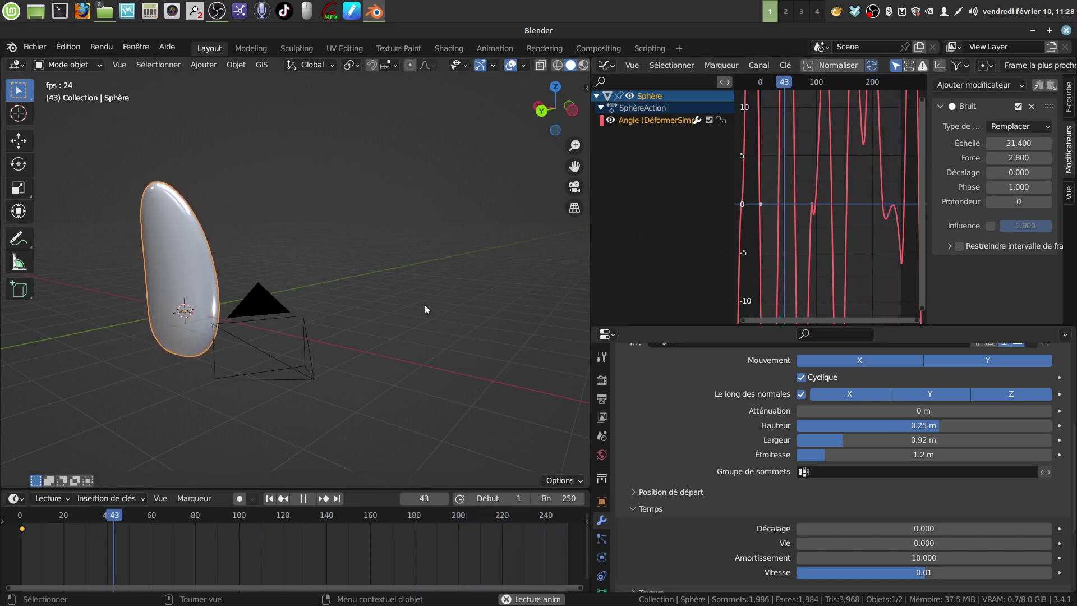
key("KP_1")
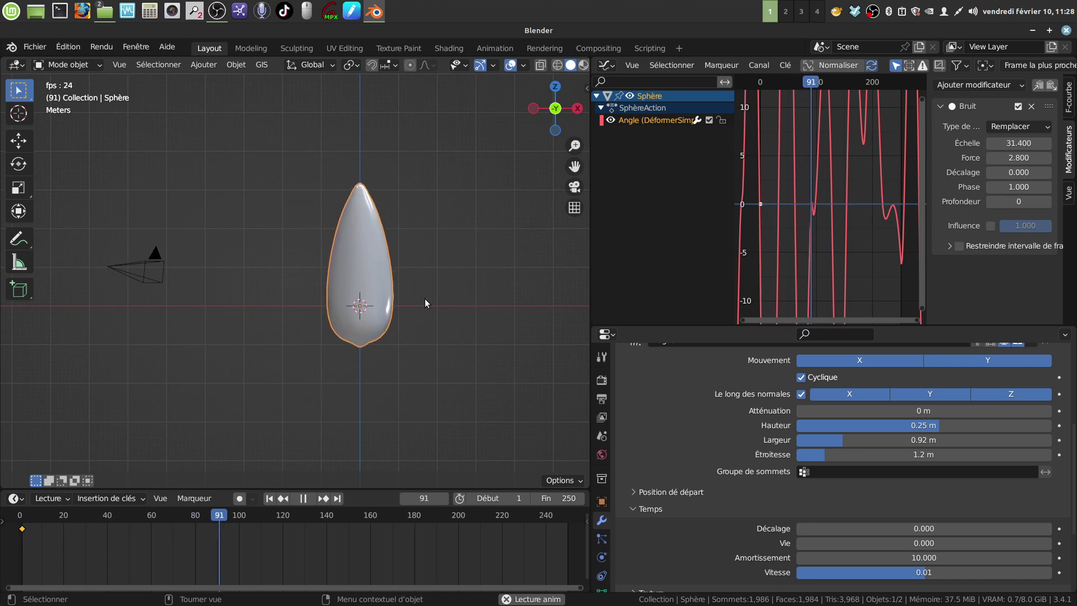
scroll(426, 302, "down", 2)
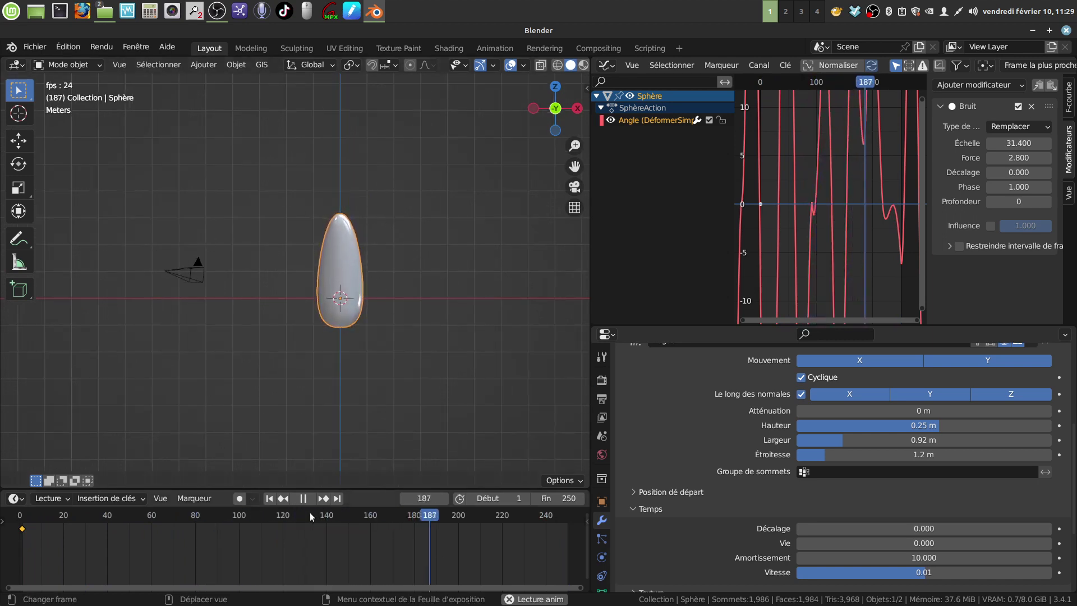
Stop the animation playback and return to frame 1.
key("space")
left_click_drag(452, 550, 20, 545)
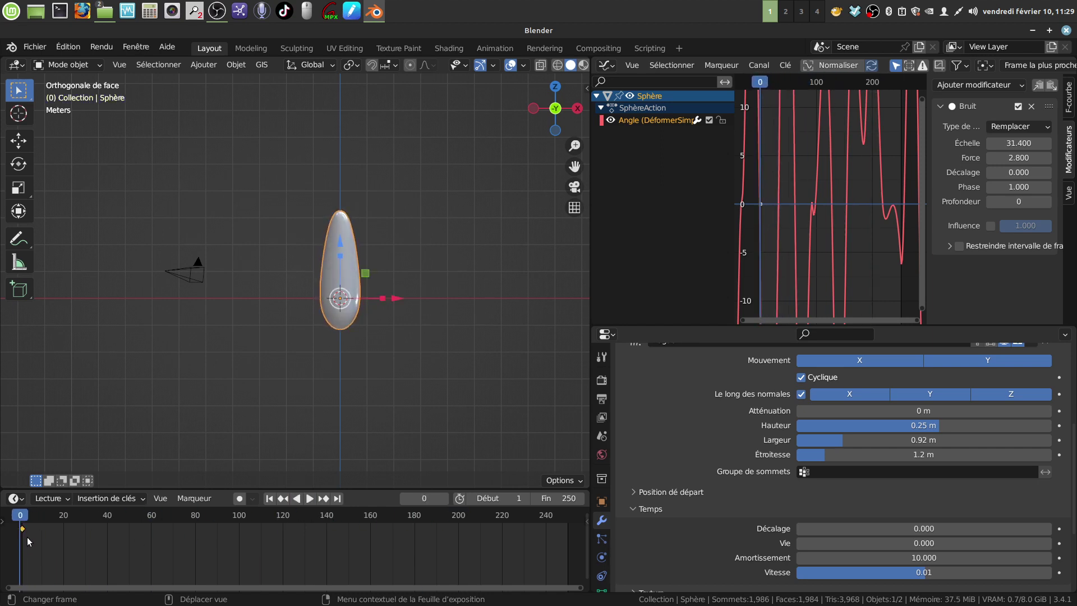
key("space")
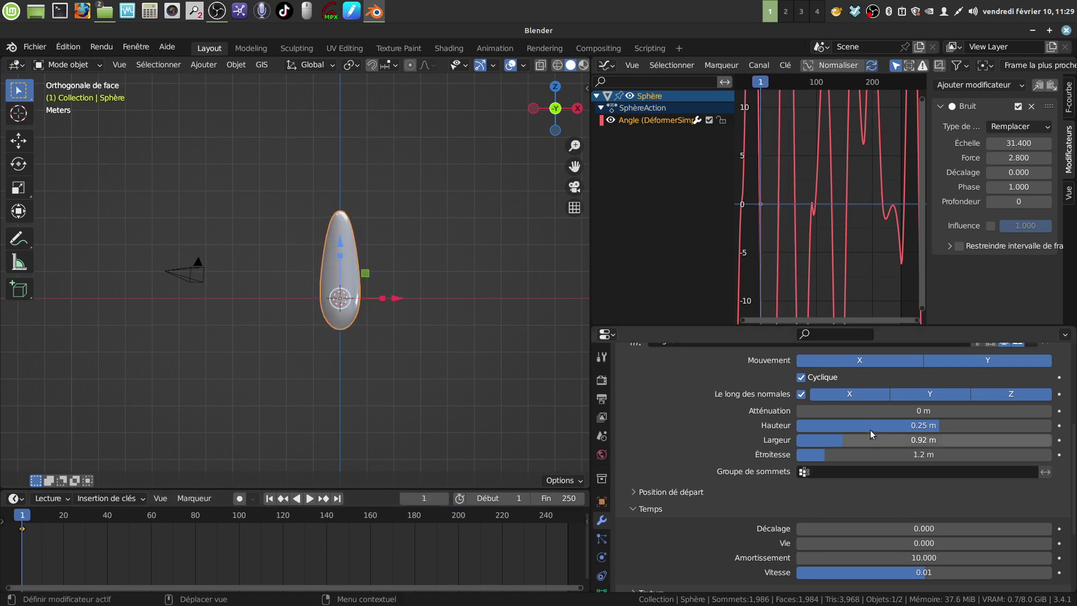
Duplicate the DéformerSimple bend modifier and set the copy's bend axis to Y.
scroll(925, 448, "down", 5)
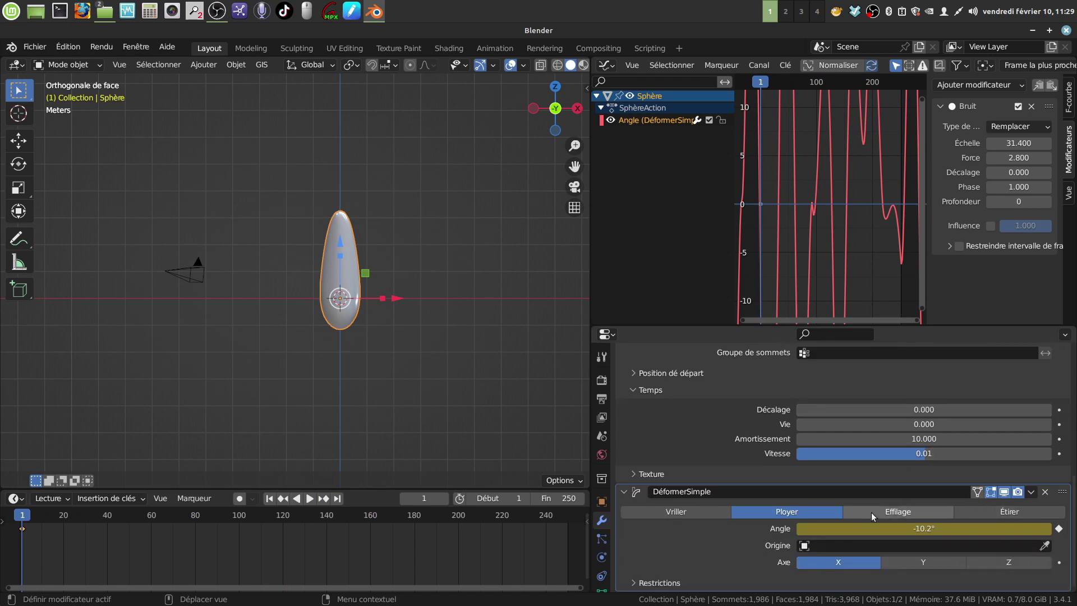
left_click(1032, 492)
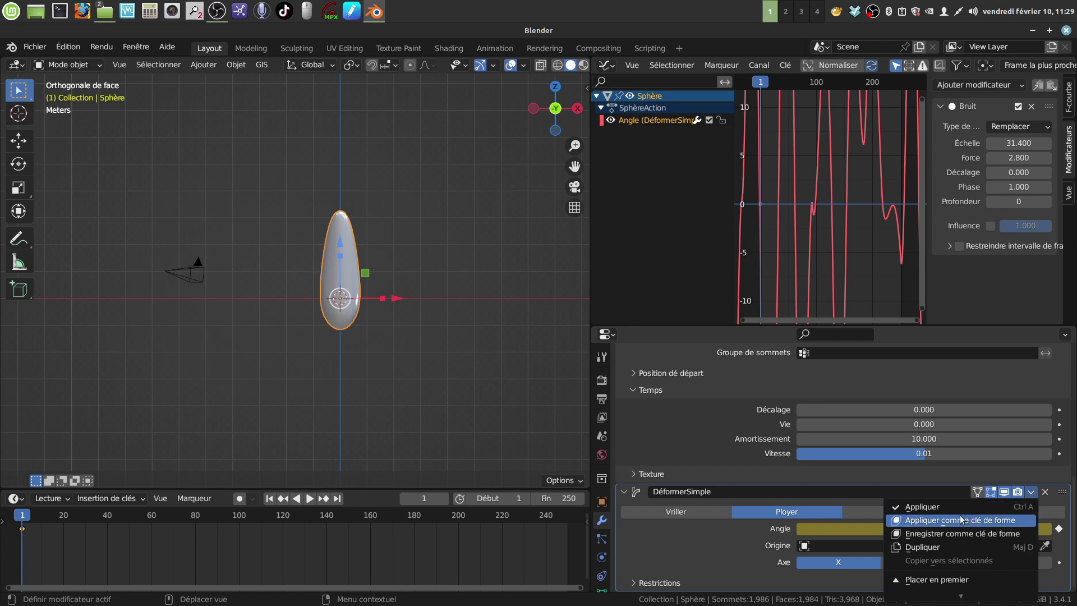
left_click(952, 551)
scroll(985, 527, "down", 5)
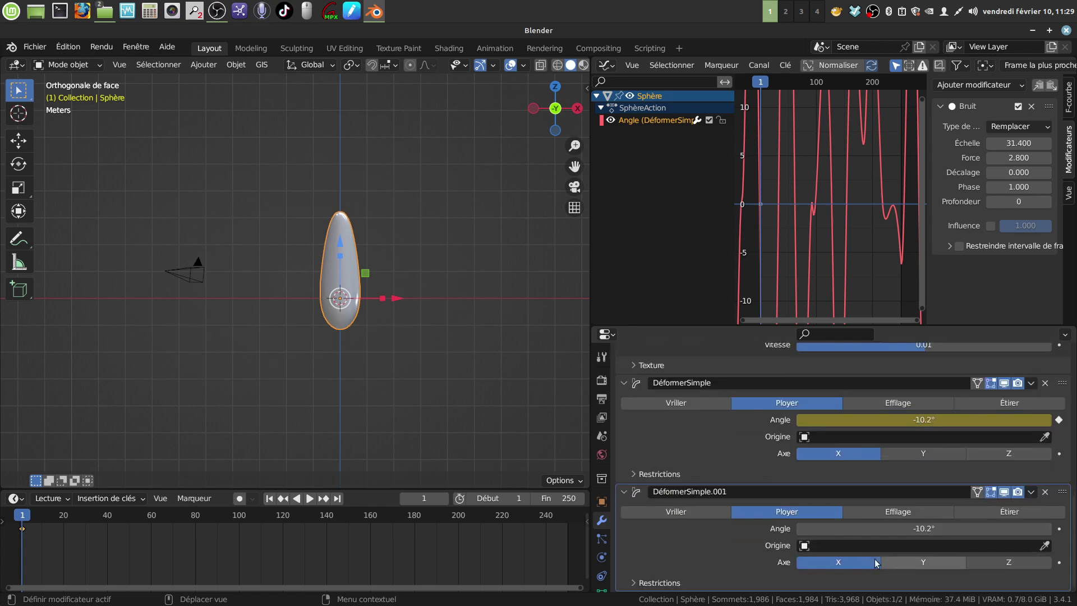
left_click(923, 563)
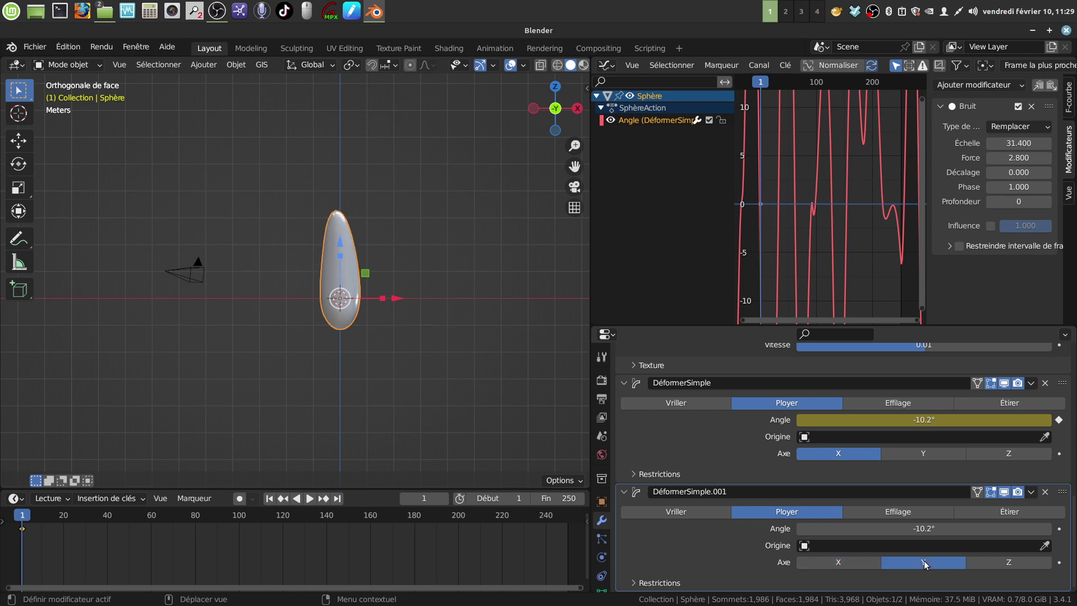
Set the duplicated bend's Angle to 0° and insert a keyframe on it at frame 1.
left_click_drag(931, 530, 931, 529)
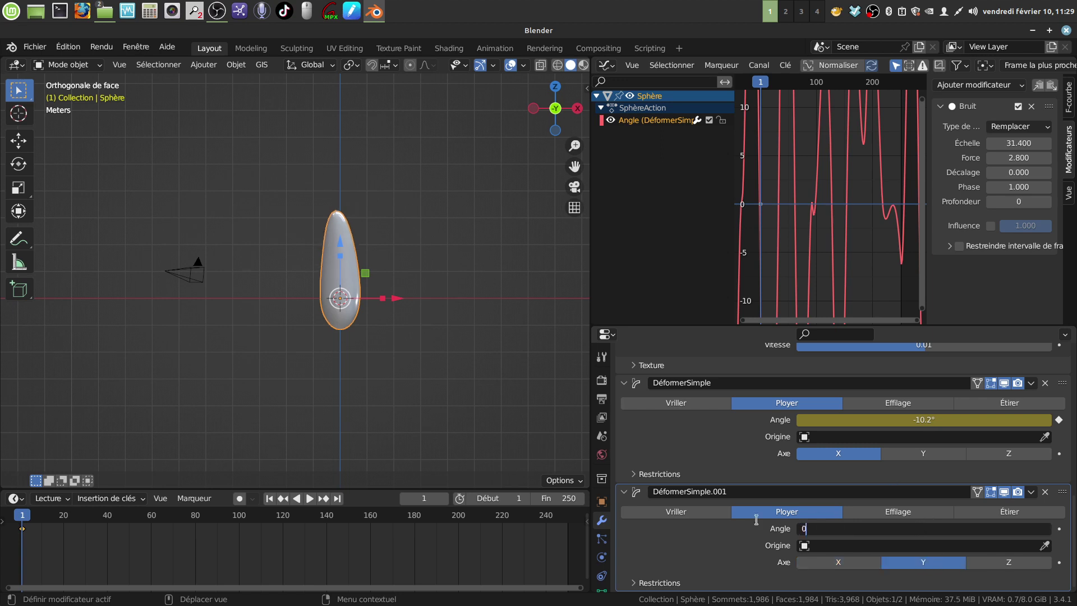
type("0")
key("Return")
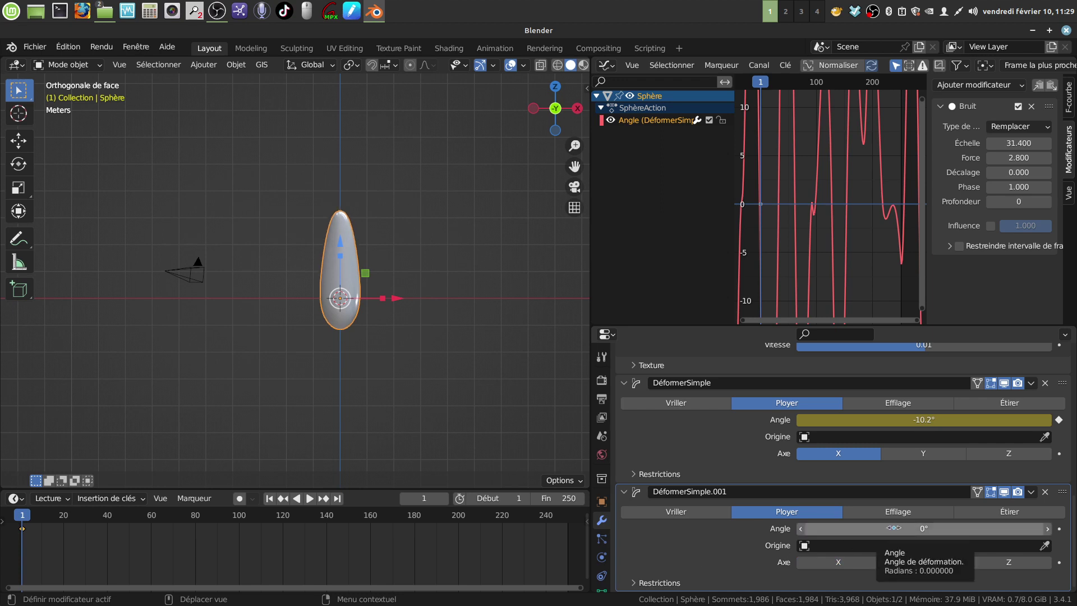
key("i")
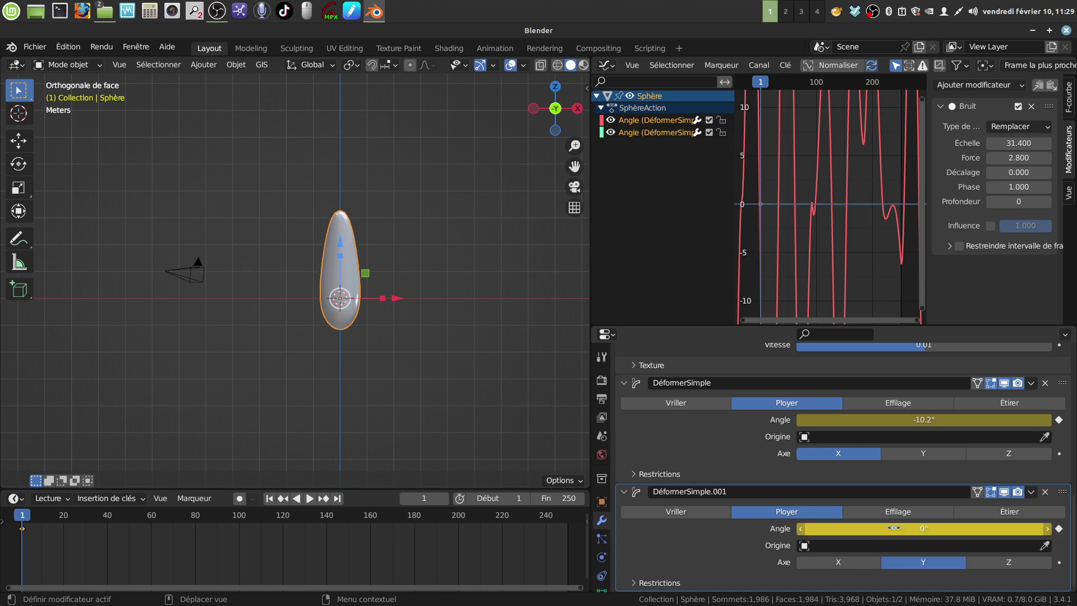
Add a Bruit modifier to the second bend's angle curve.
left_click(625, 133)
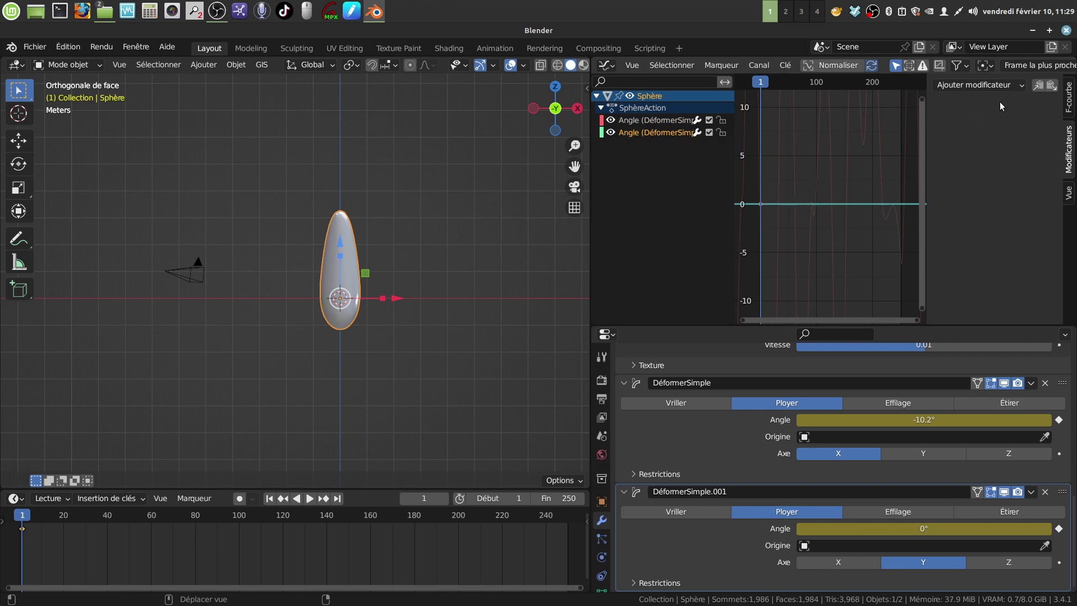
left_click(1020, 87)
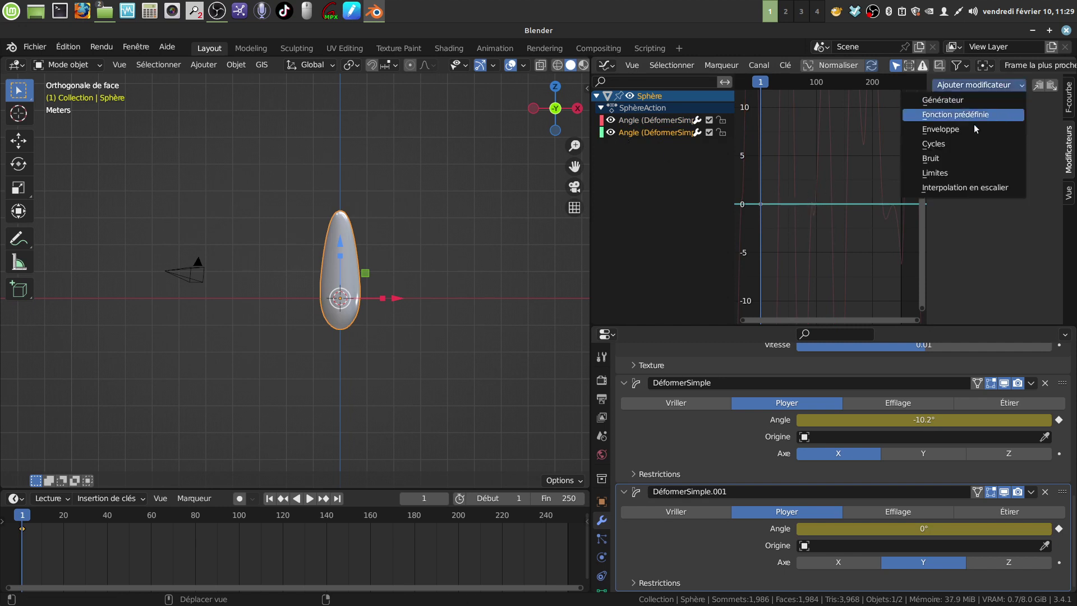
left_click(955, 160)
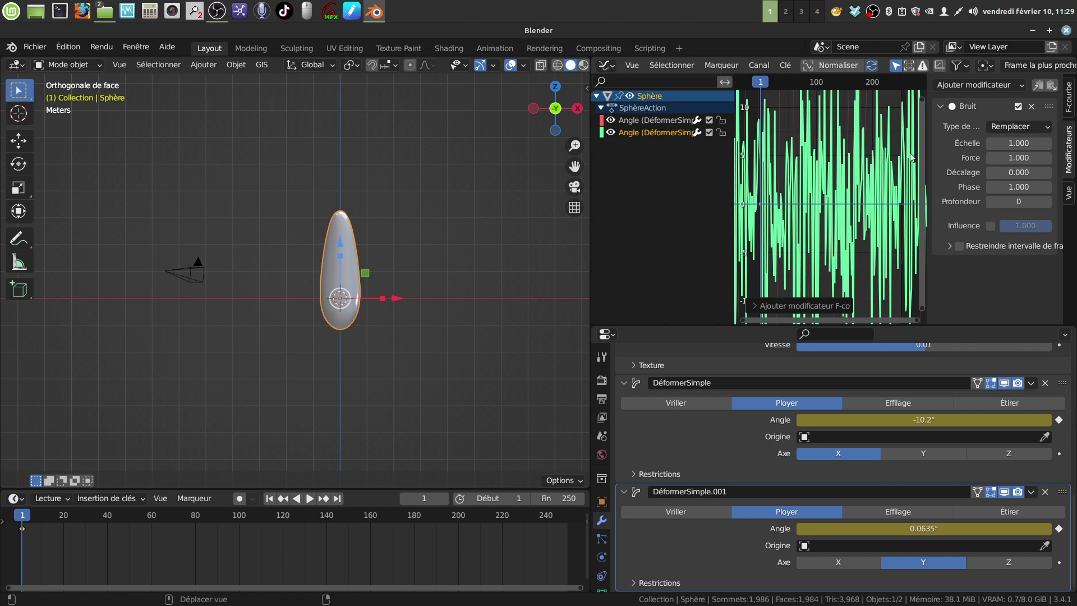
Copy the Bruit modifier from the first bend's angle curve and paste it onto the second bend's angle curve.
left_click(647, 124)
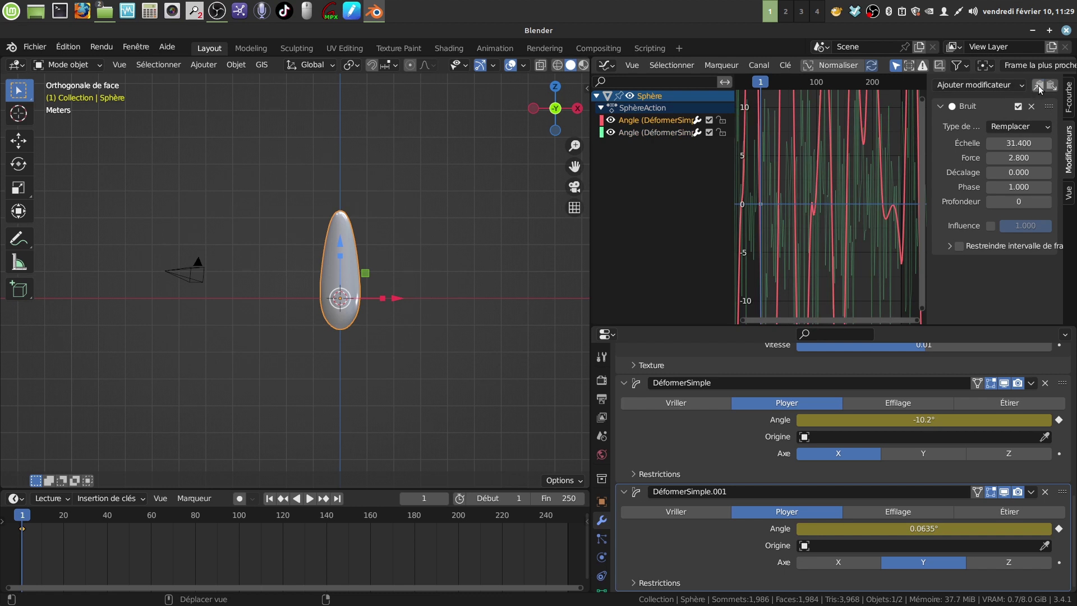
left_click(674, 131)
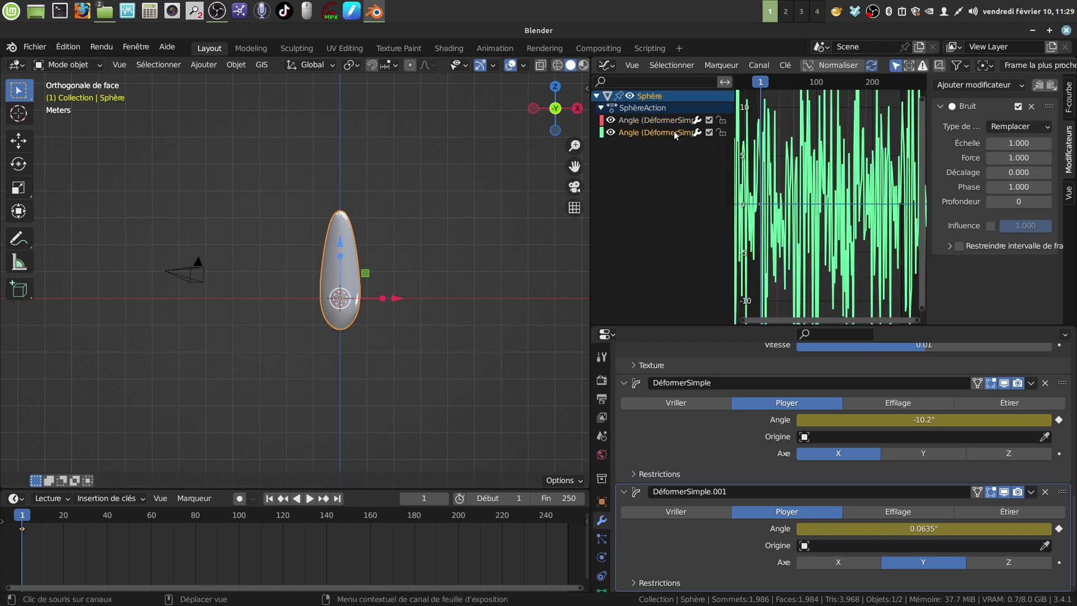
left_click(1051, 87)
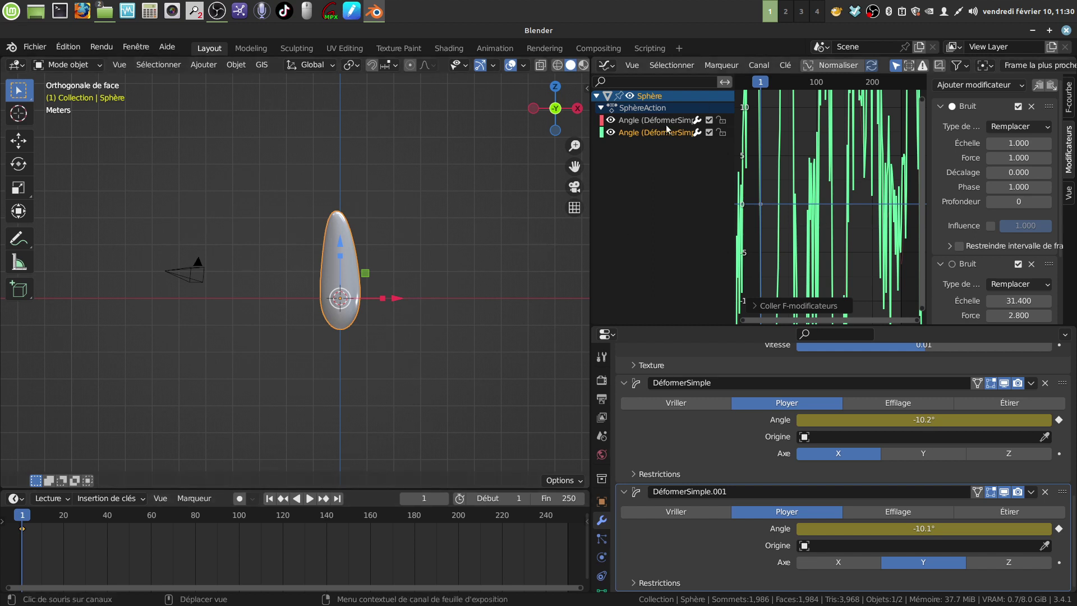
Play the animation and try a Force of 0.9 on the default Bruit modifier of the second bend's curve.
left_click(309, 499)
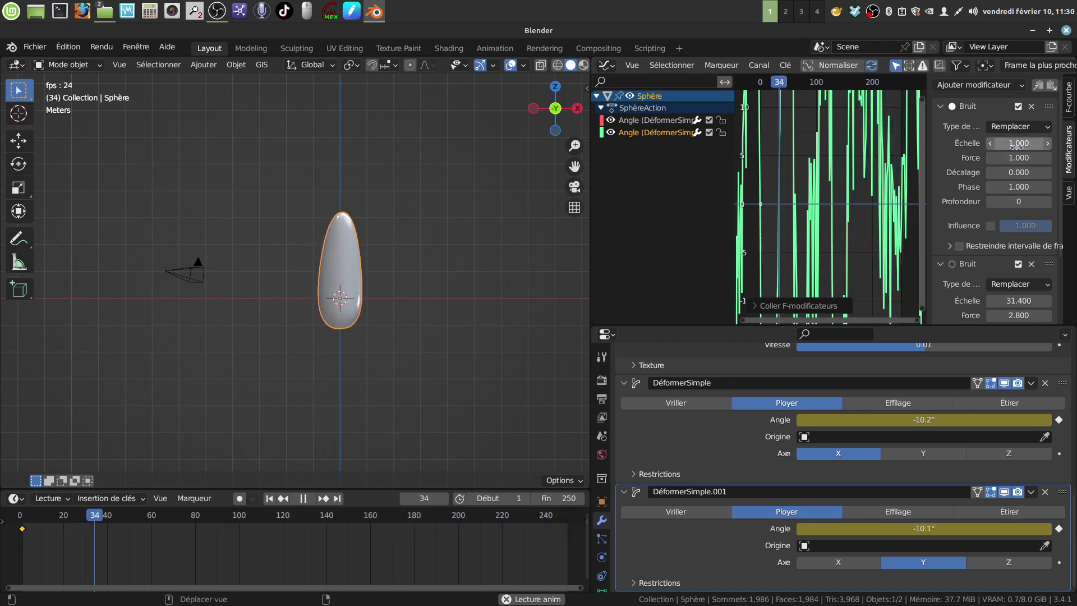
mouse_move(1018, 145)
left_mouse_down()
mouse_move(1032, 145)
mouse_move(999, 158)
mouse_move(1015, 157)
left_mouse_up()
key("Escape")
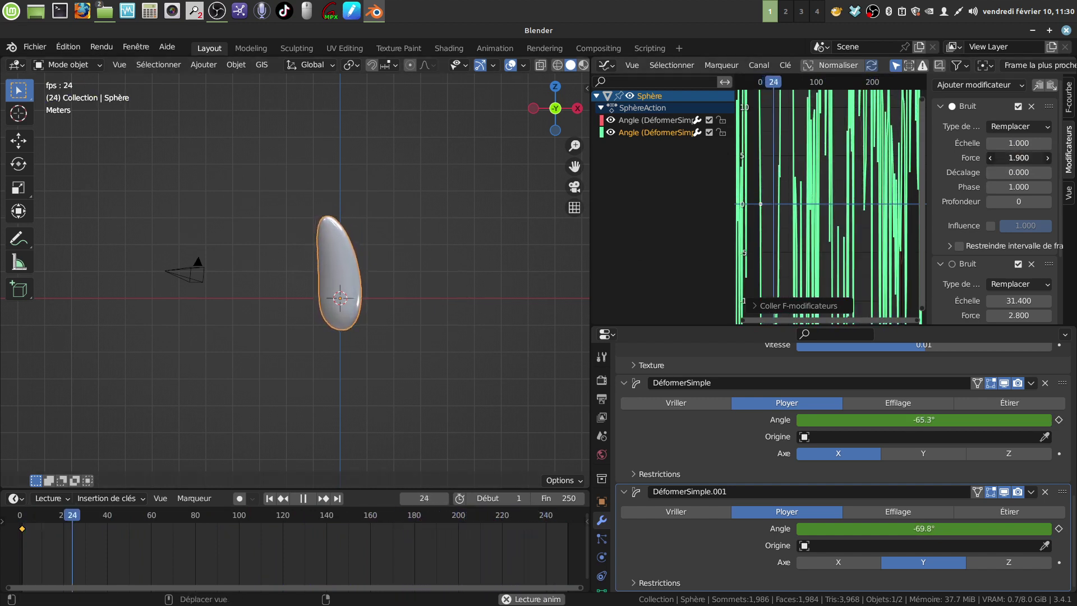
left_click_drag(1004, 158, 1009, 159)
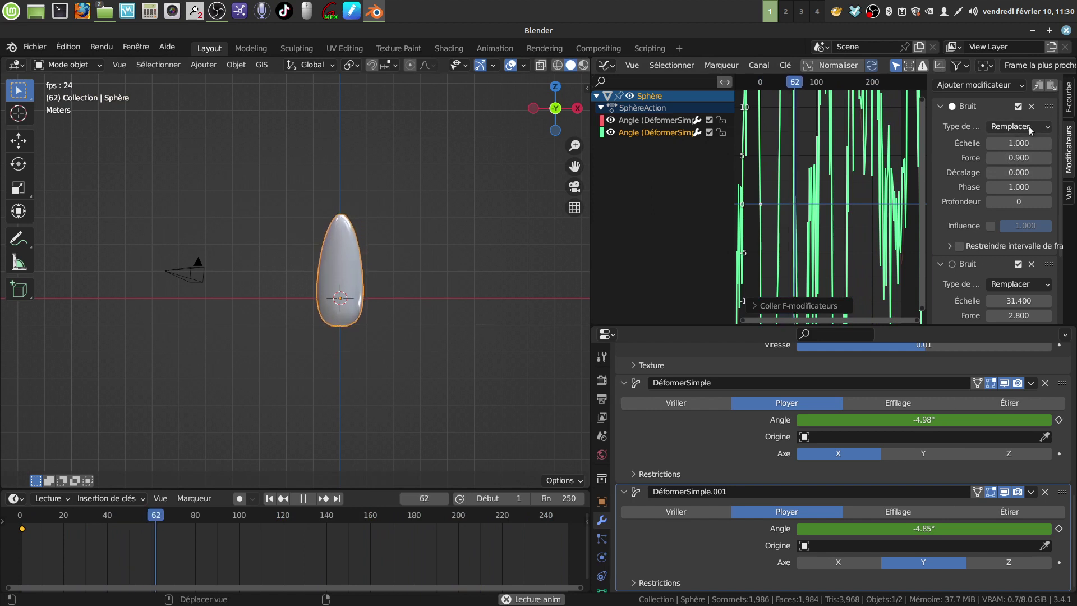
Remove the default Bruit modifier from the second bend's curve and set the pasted one's Force to 2.3.
left_click(1031, 107)
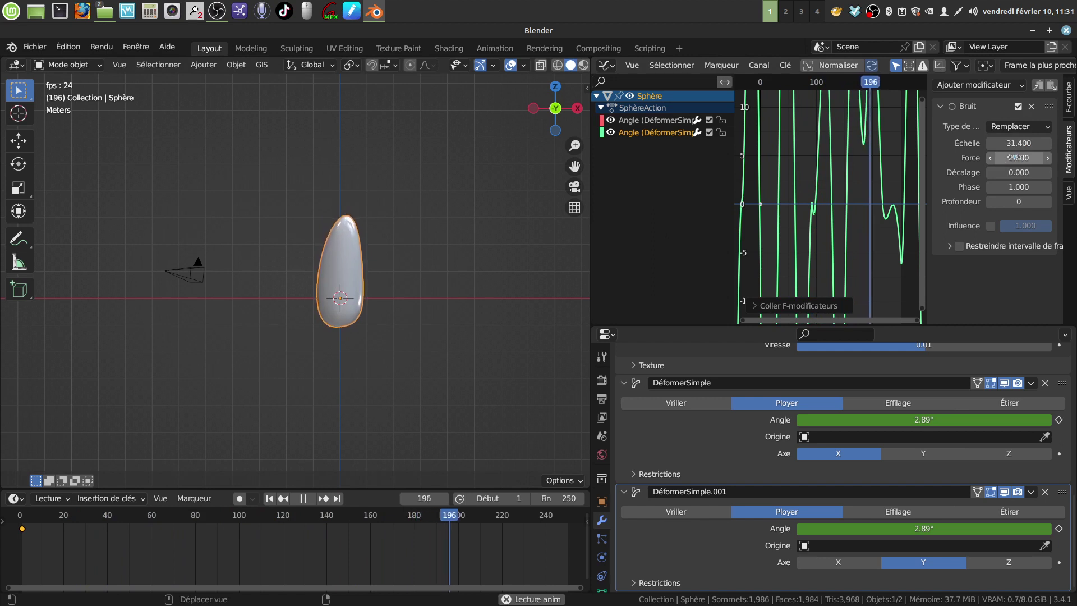
left_click(990, 158)
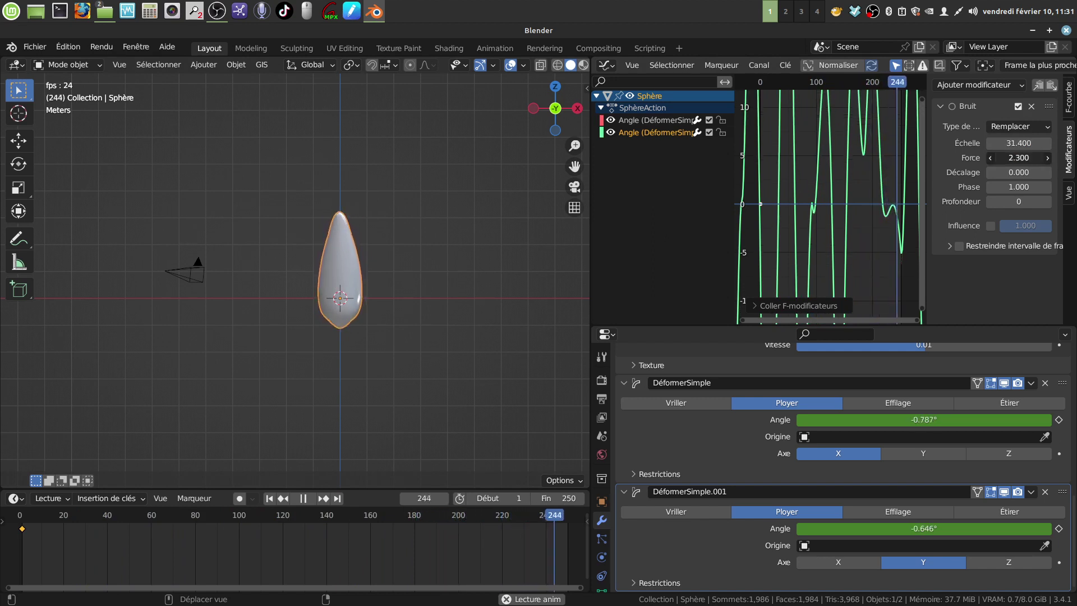
left_click(990, 158)
left_click(989, 158)
left_click(989, 158)
left_click(990, 158)
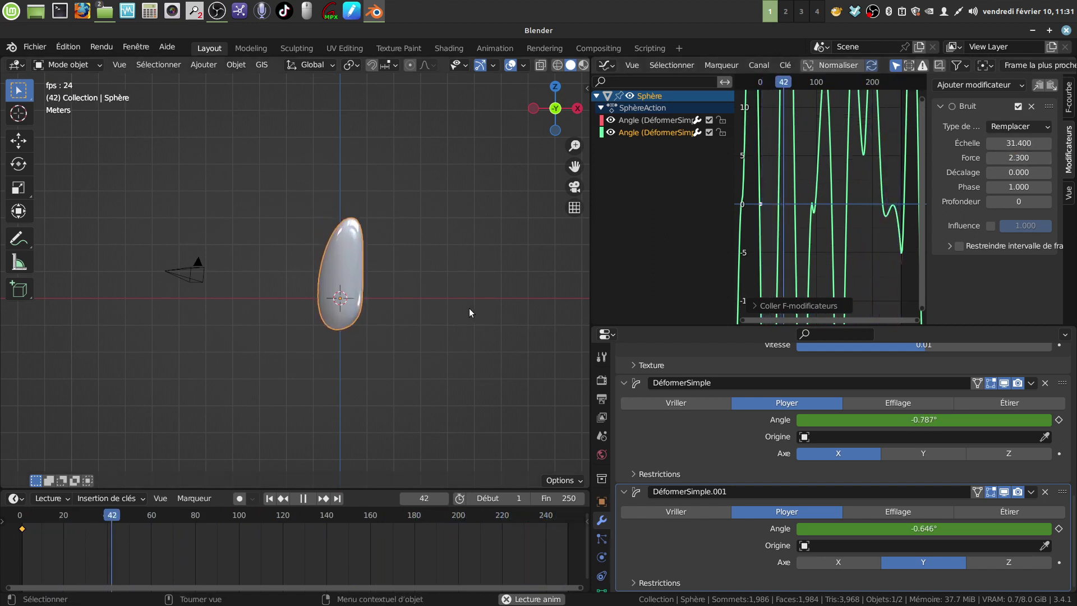
Enter 10000000 as the animation's end frame and watch the playing flame from other angles.
middle_click_drag(534, 273, 443, 297)
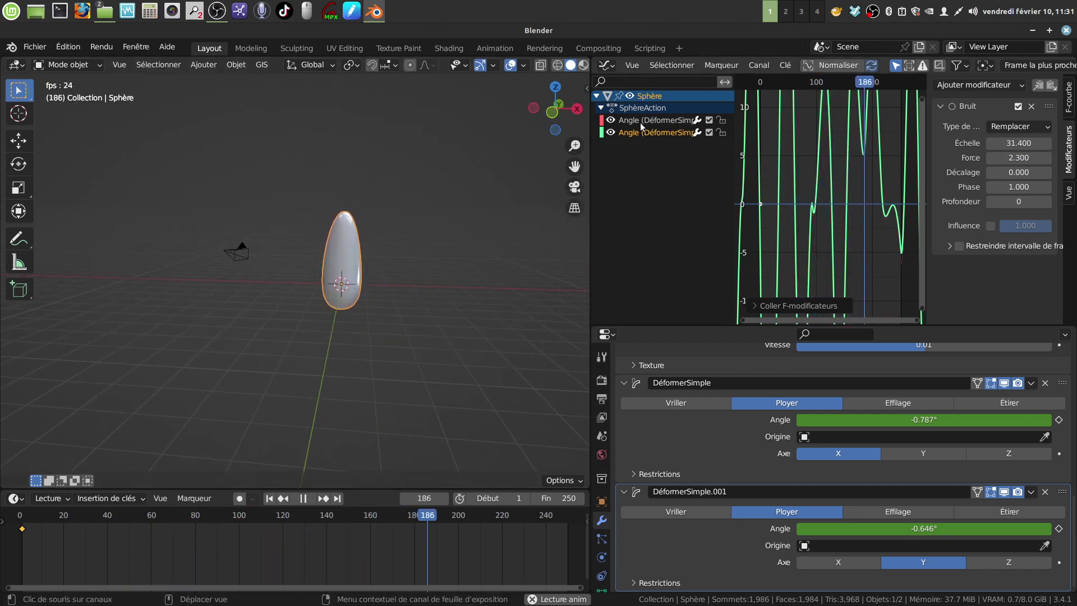
middle_click_drag(413, 384, 418, 365)
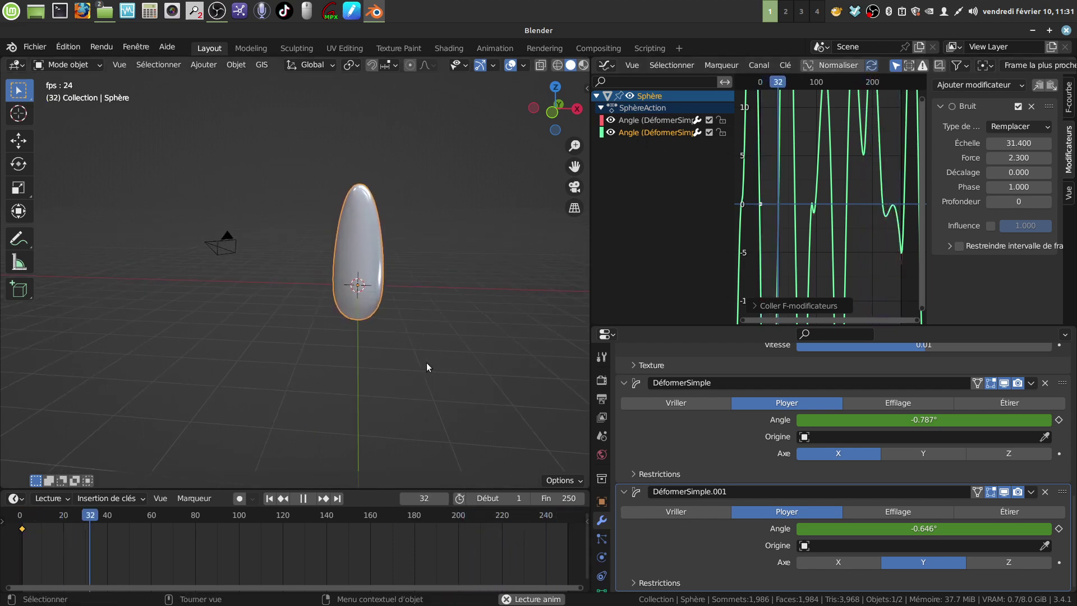
left_click(562, 494)
type("10000")
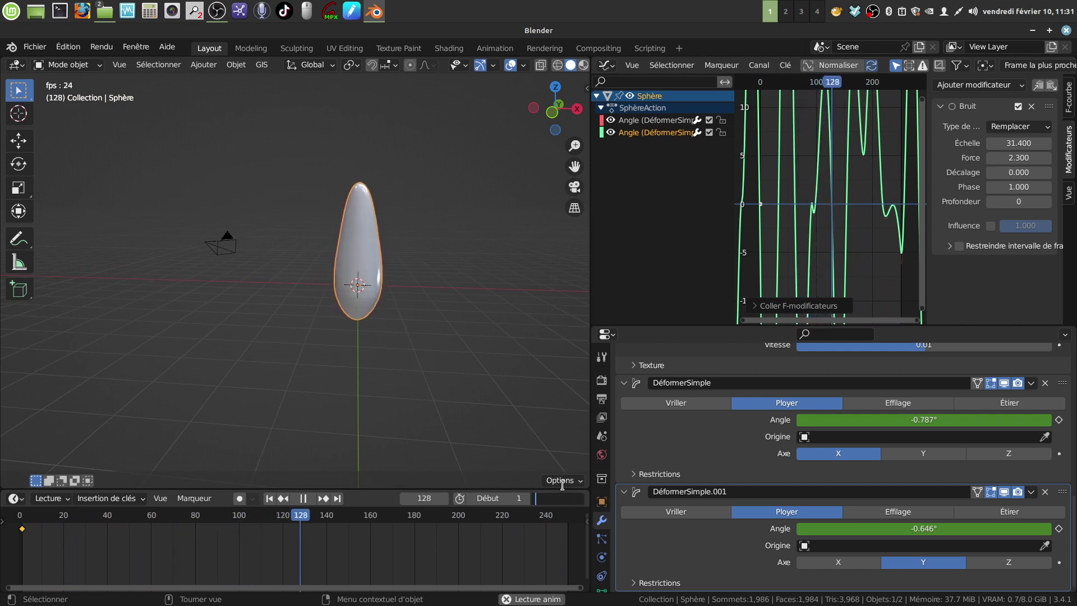
type("00")
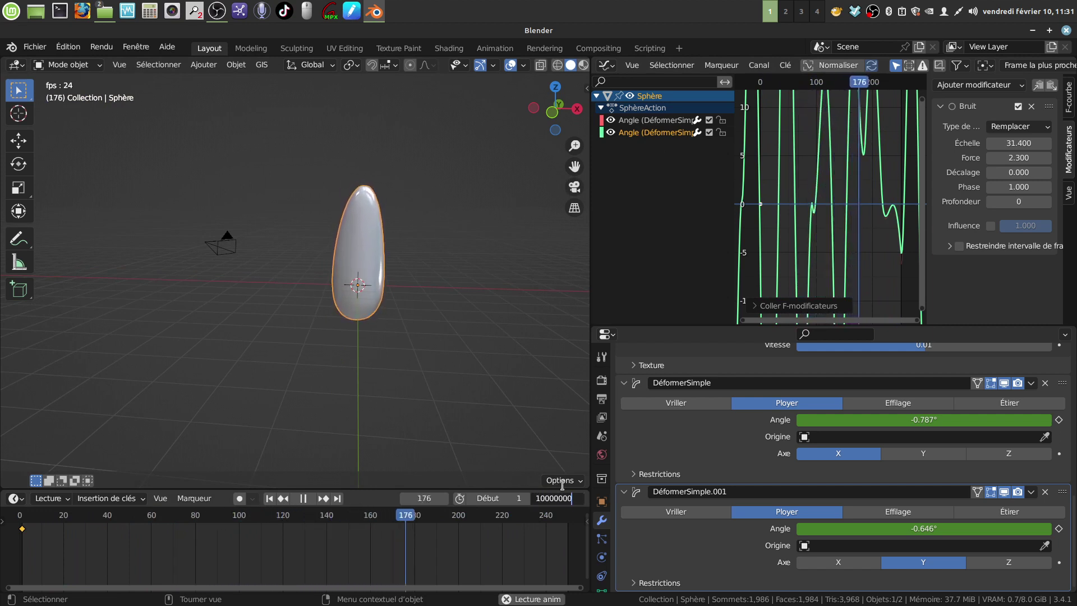
key("Return")
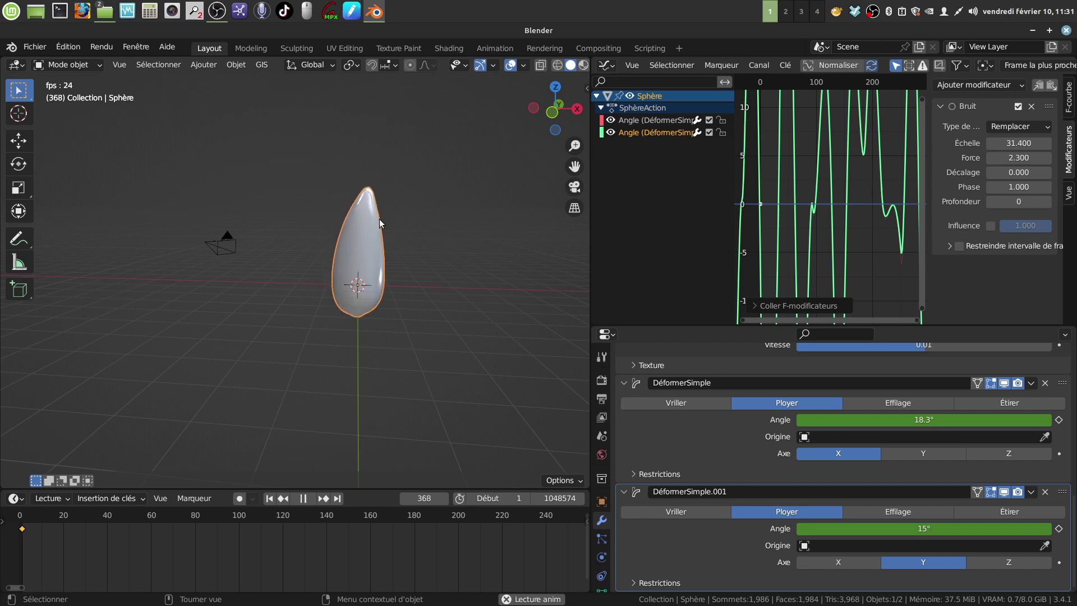
mouse_move(455, 317)
middle_mouse_down()
mouse_move(579, 322)
mouse_move(12, 331)
mouse_move(452, 371)
mouse_move(409, 322)
mouse_move(433, 322)
mouse_move(441, 301)
middle_mouse_up()
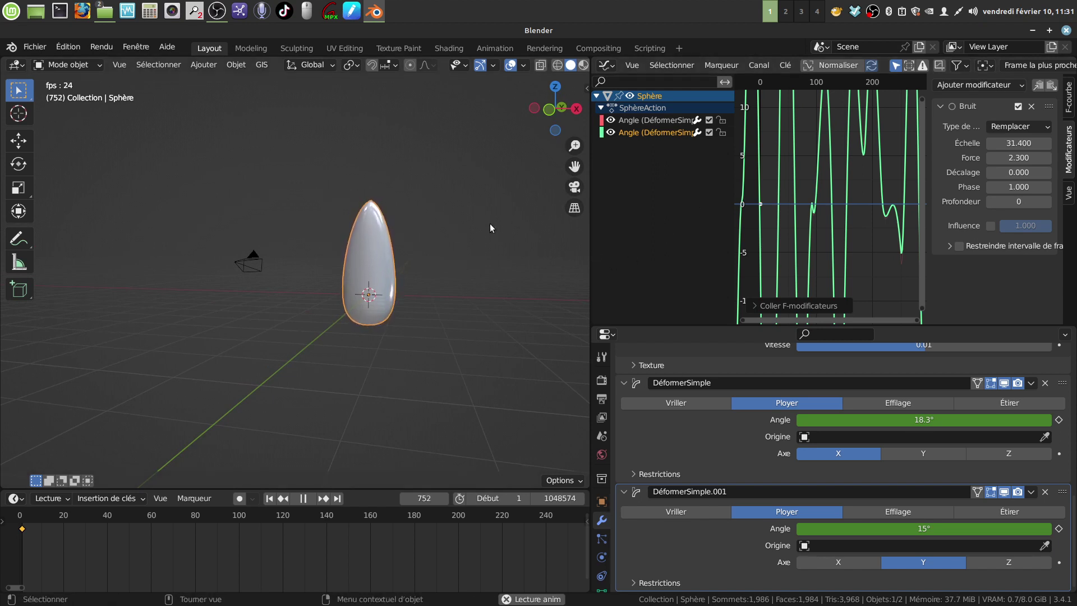
Close the current Blender session and restart Blender with an empty start scene, dismissing the splash screen.
left_click(1065, 31)
left_click(465, 344)
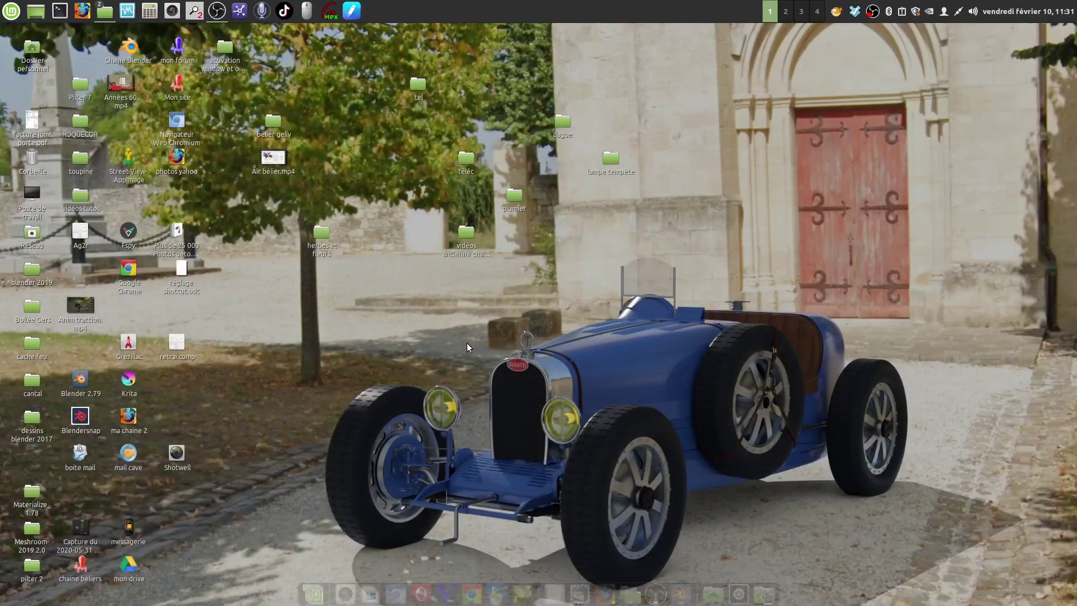
double_click(81, 417)
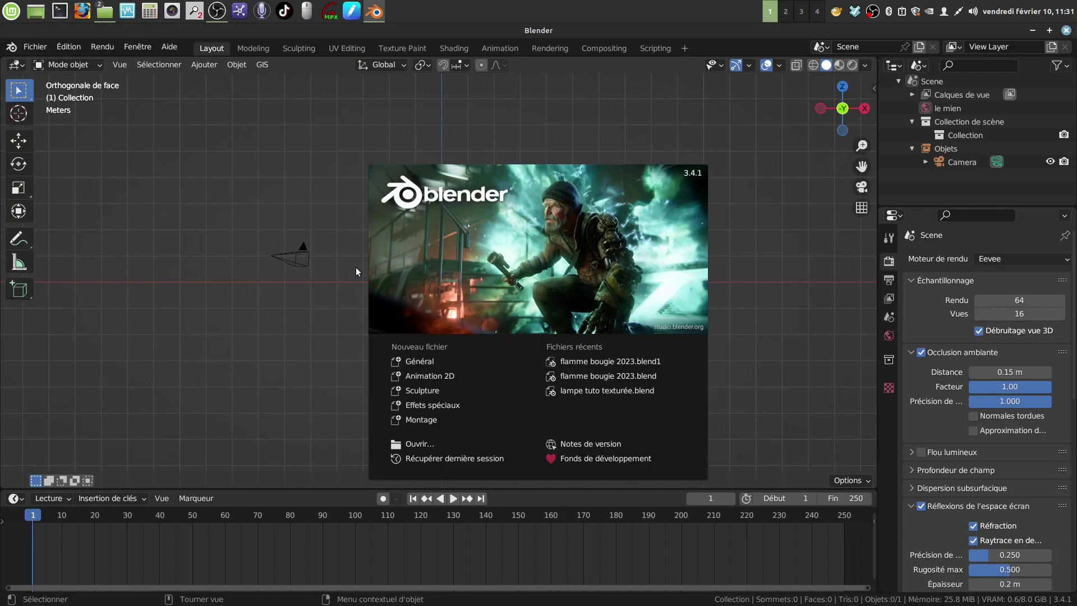
left_click(359, 267)
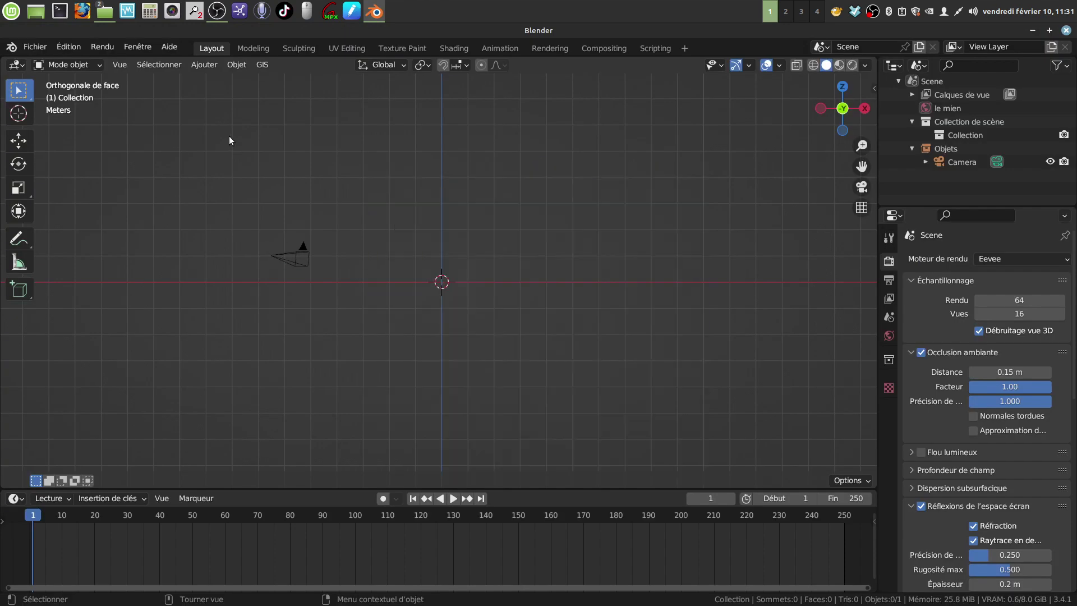
Add a UV sphere mesh at the scene's origin.
left_click(202, 65)
mouse_move(213, 82)
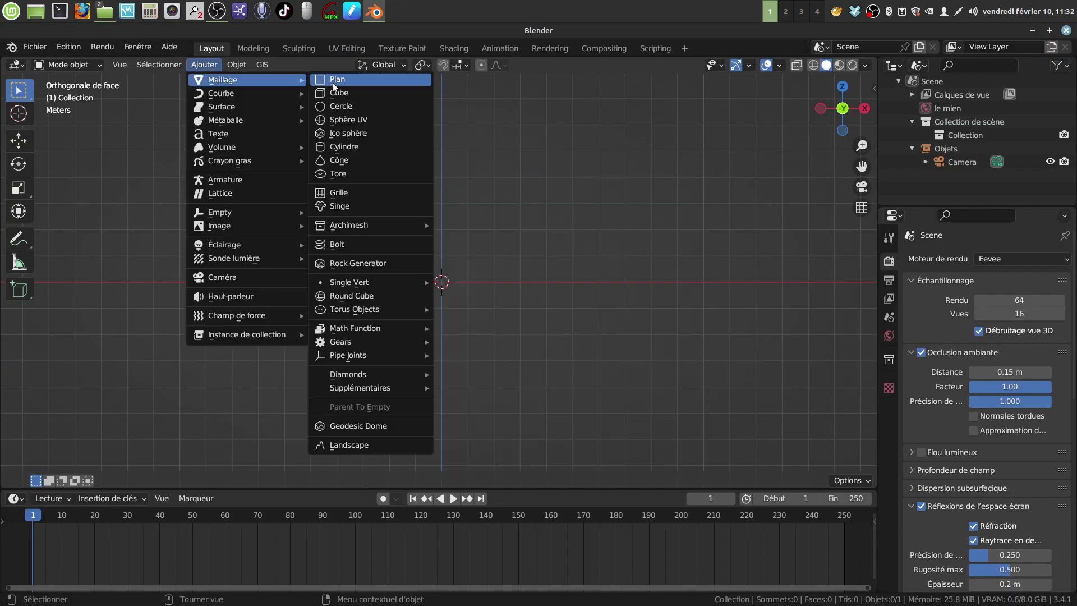
left_click(365, 119)
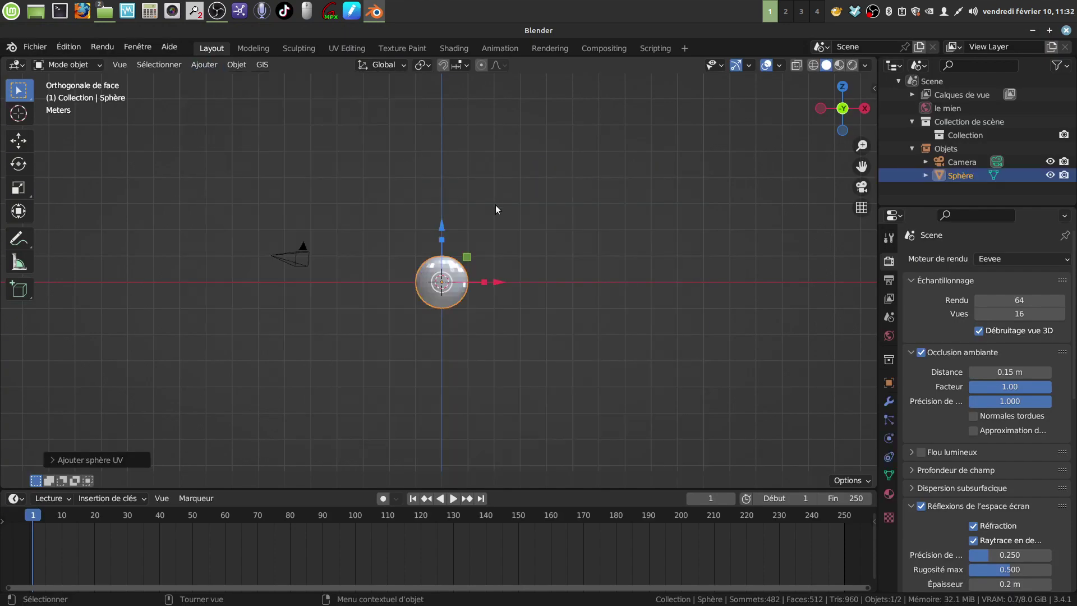
scroll(509, 217, "up", 3)
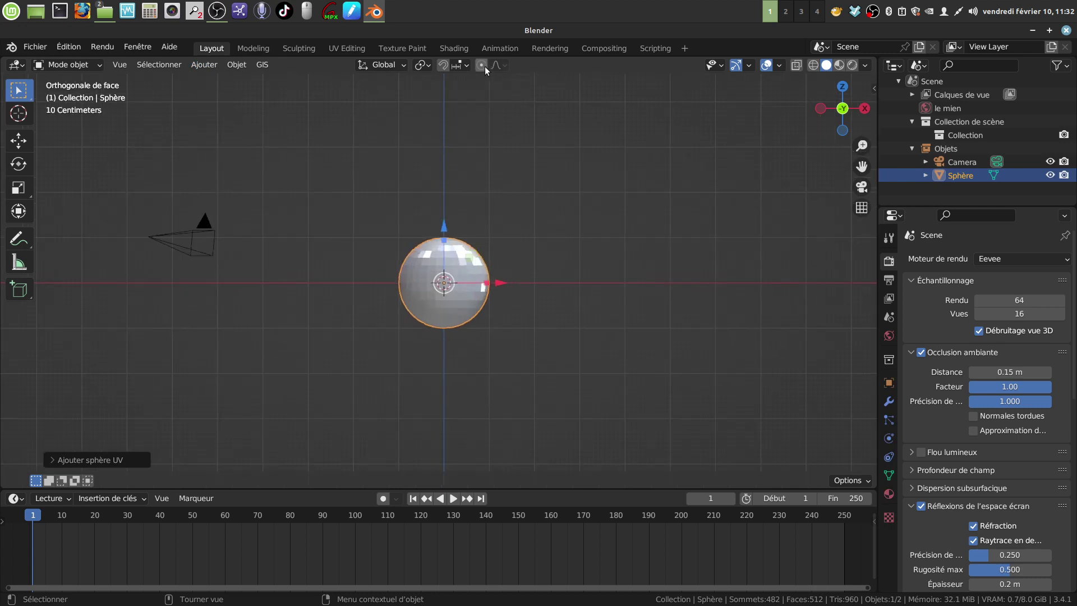
Edit the sphere's mesh with proportional editing on, pulling its top vertex straight up into a pointed flame shape, and return to object mode.
key("Tab")
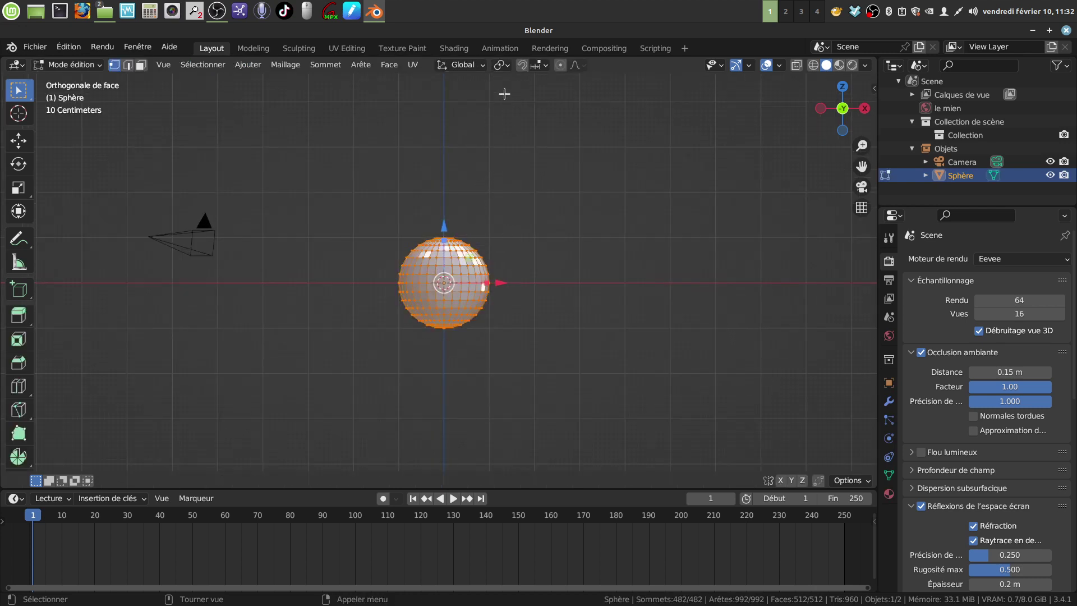
left_click(560, 65)
middle_click_drag(558, 133, 454, 337)
scroll(455, 337, "up", 2)
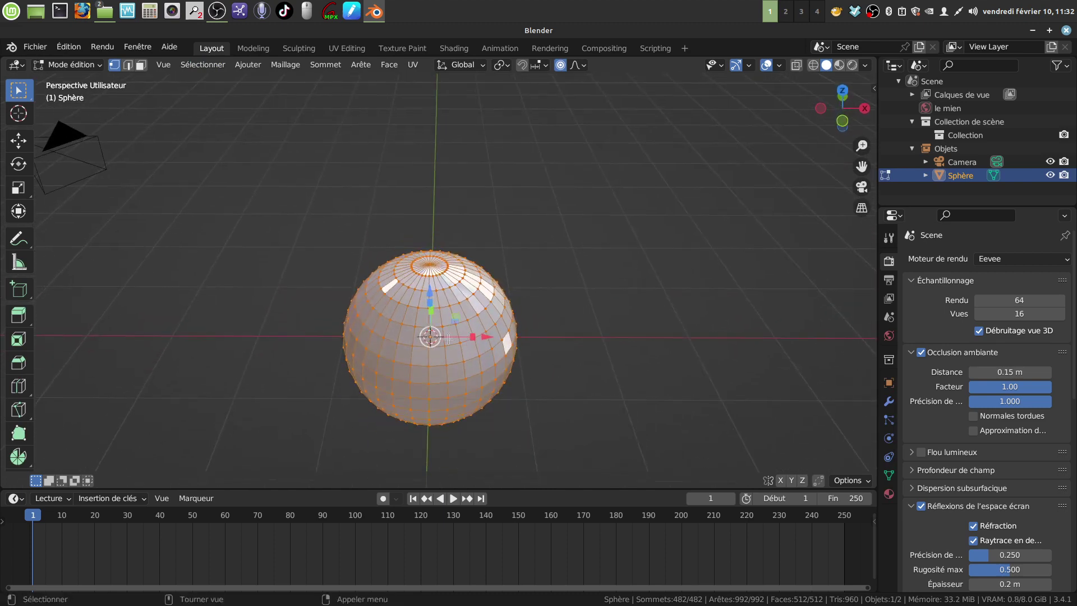
left_click(430, 261)
middle_click_drag(430, 261, 435, 223)
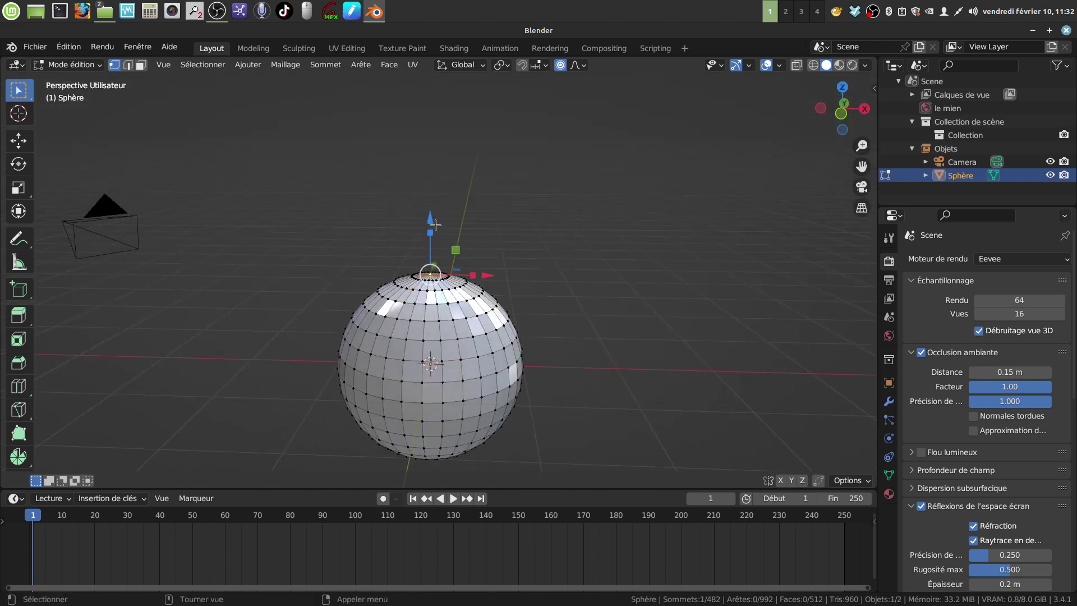
left_click_drag(435, 223, 461, 457)
scroll(451, 96, "down", 2)
scroll(456, 76, "down", 3)
middle_click_drag(461, 457, 533, 306)
key("Tab")
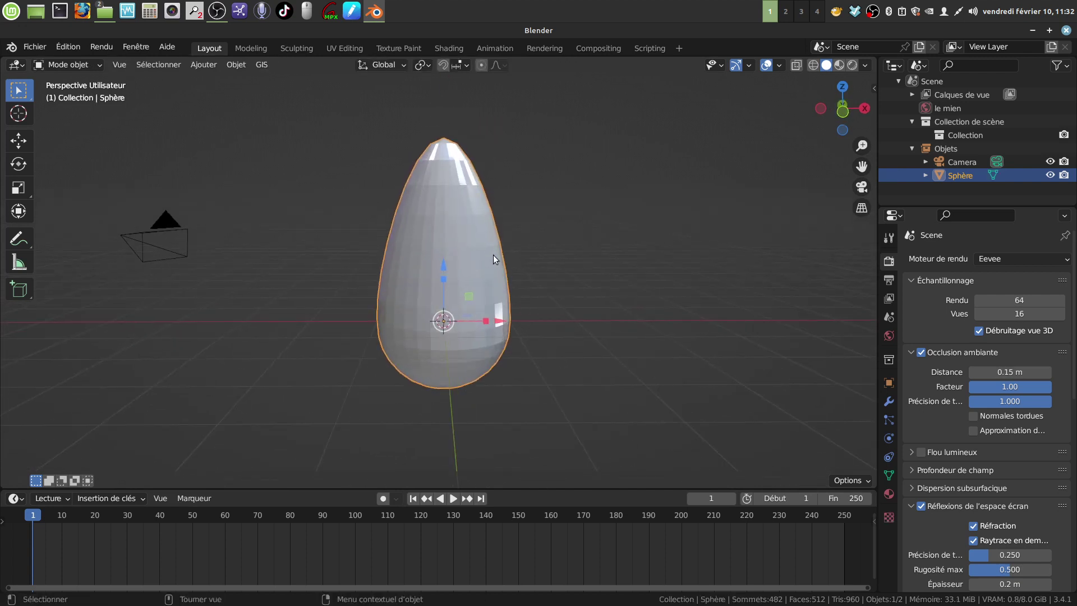
Narrow the flame by scaling it with the Z axis locked, and give it smooth shading (Ombrage lissé).
mouse_move(492, 255)
middle_mouse_down()
mouse_move(506, 247)
mouse_move(489, 254)
middle_mouse_up()
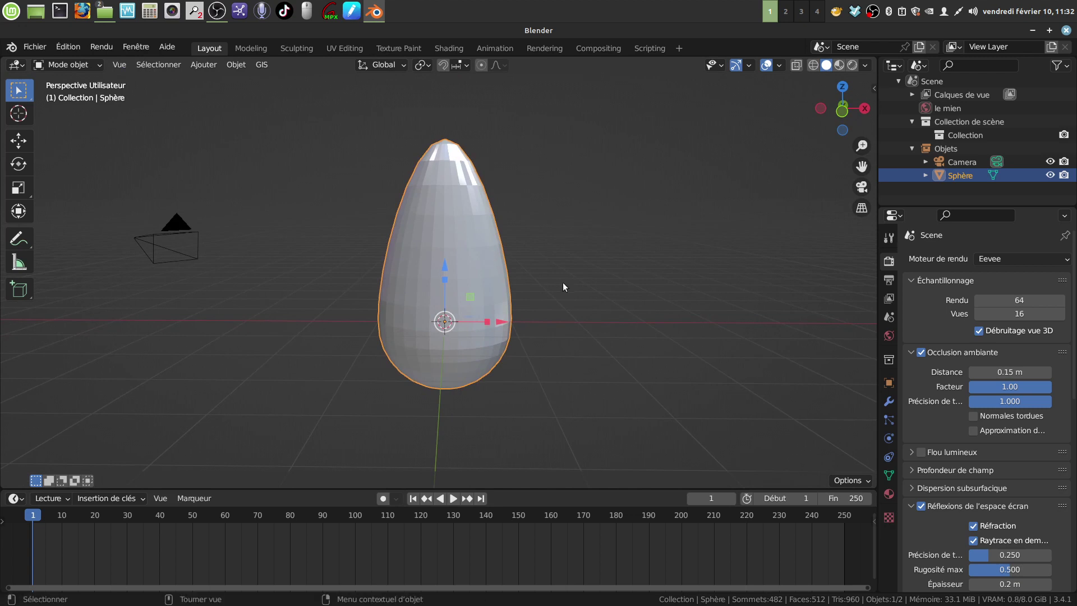
middle_click_drag(563, 280, 575, 278)
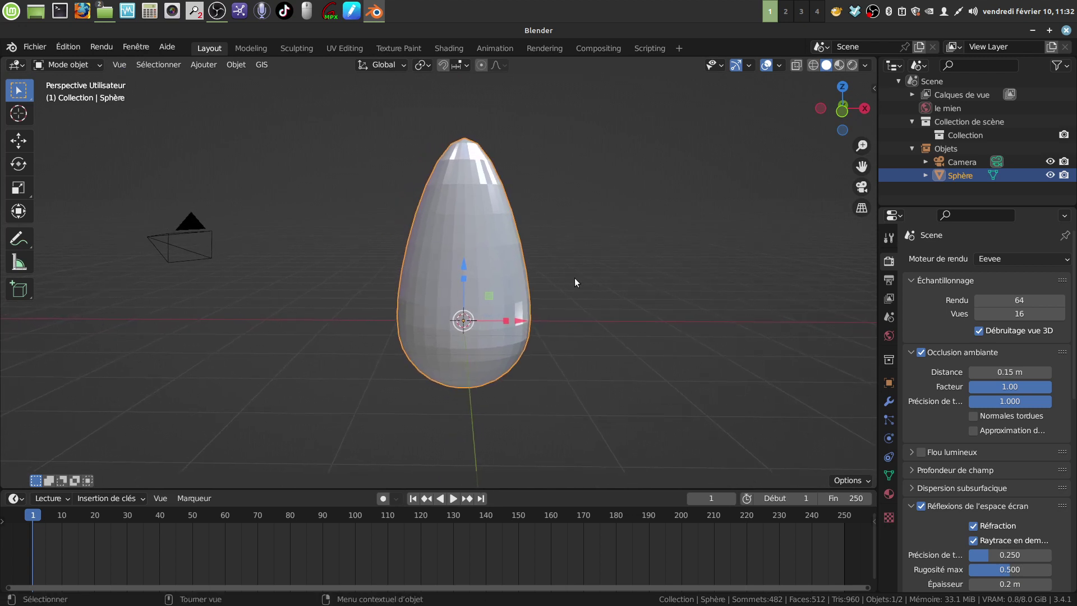
key("s")
key("shift+z")
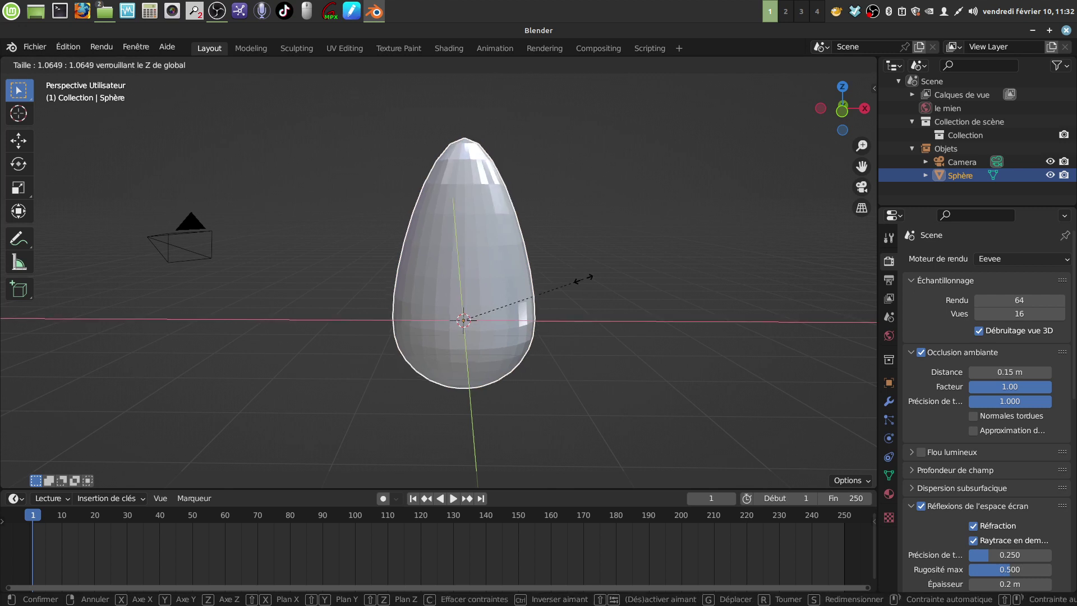
left_click(538, 286)
right_click(467, 240)
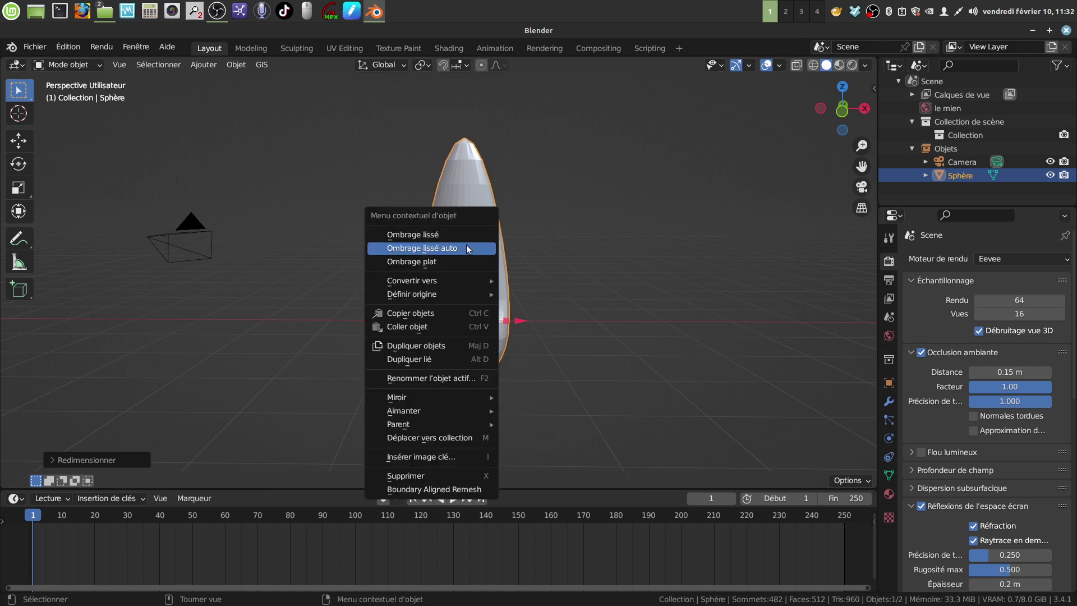
left_click(462, 234)
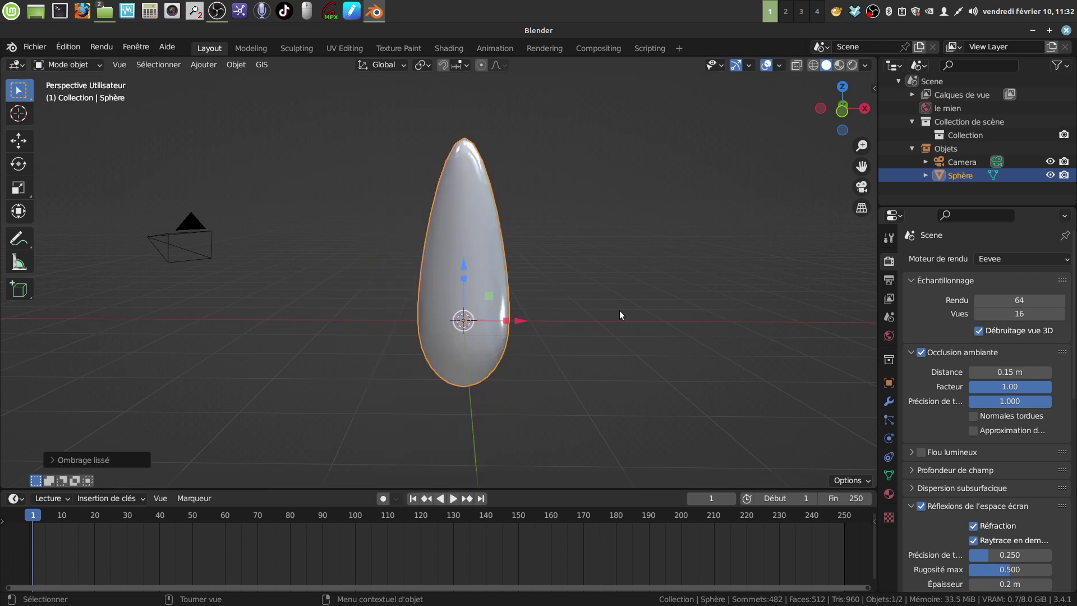
Add a Surface de subdivision modifier to the flame with its Rendu level set to 1.
left_click(888, 402)
left_click(1057, 260)
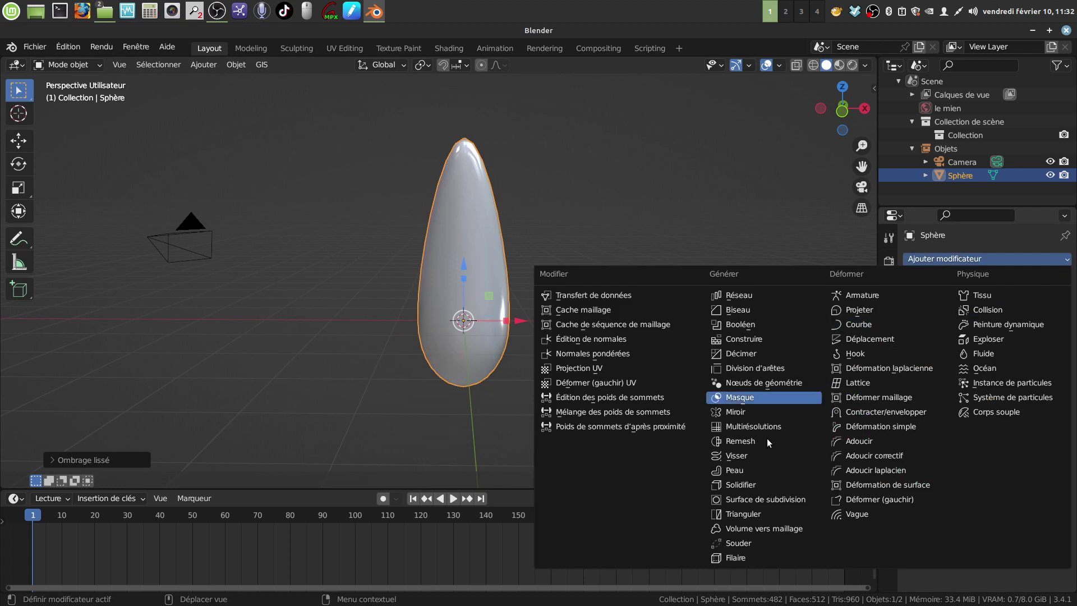
left_click(783, 500)
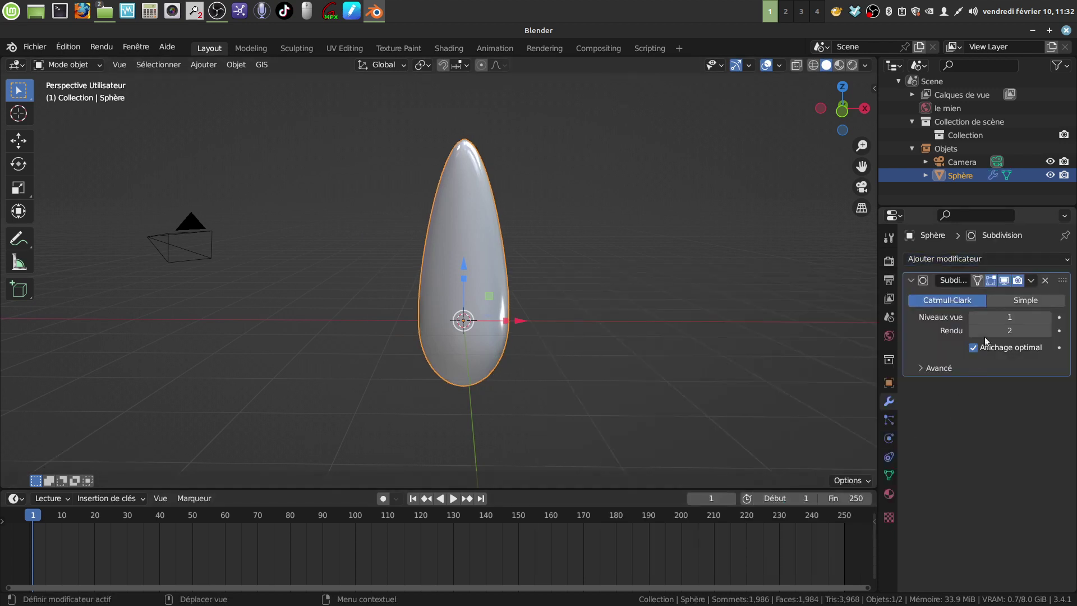
Add a Vague modifier to the flame, widen the properties area and enable Le long des normales.
middle_click_drag(591, 248, 556, 248)
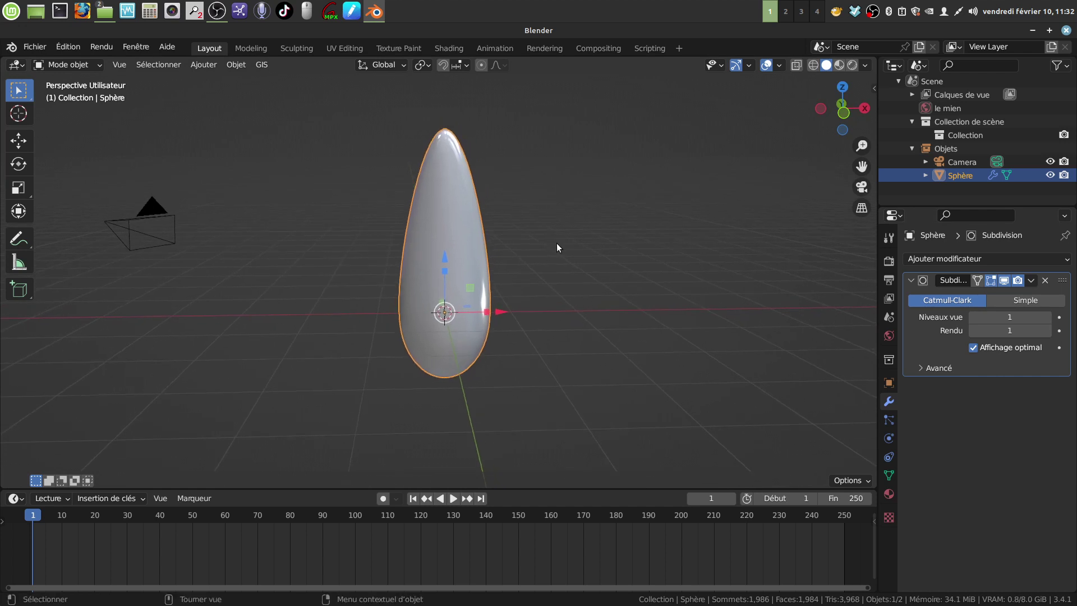
key("KP_1")
middle_click_drag(539, 278, 535, 268, "shift")
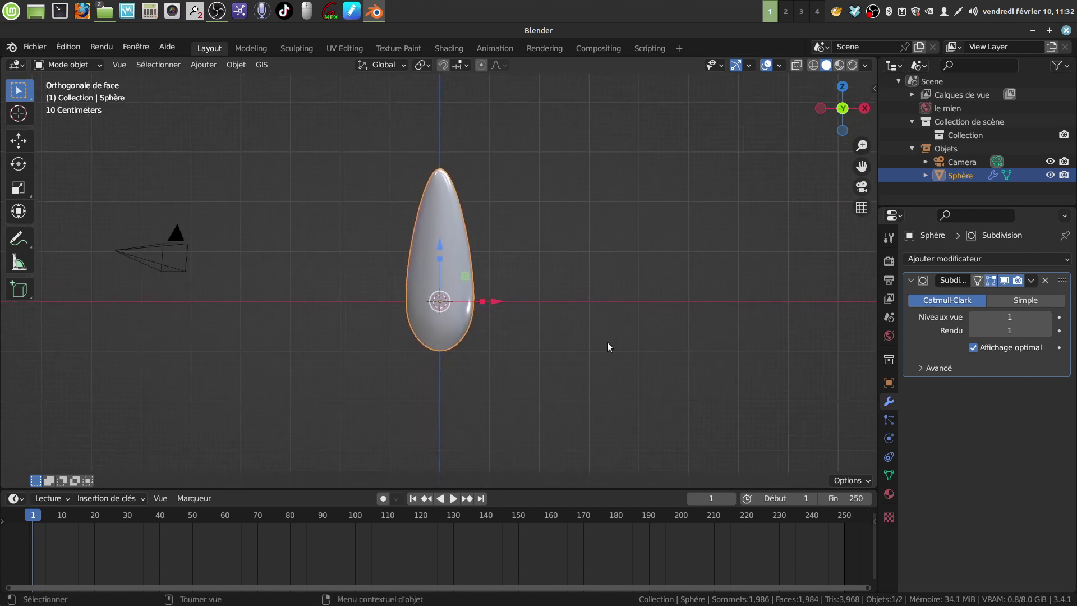
left_click(1067, 260)
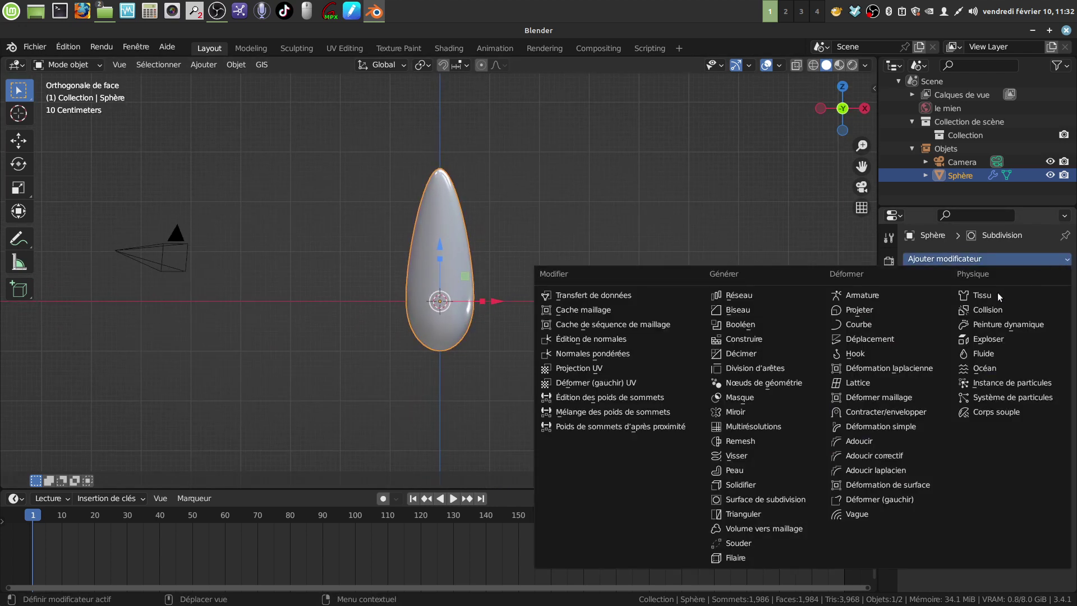
left_click(860, 512)
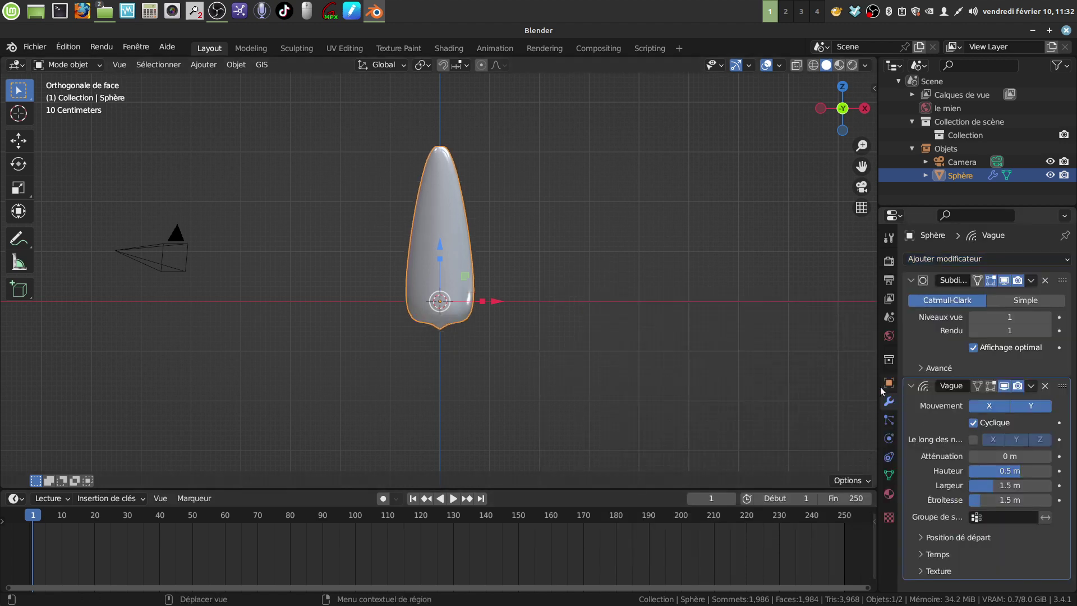
left_click_drag(877, 385, 679, 384)
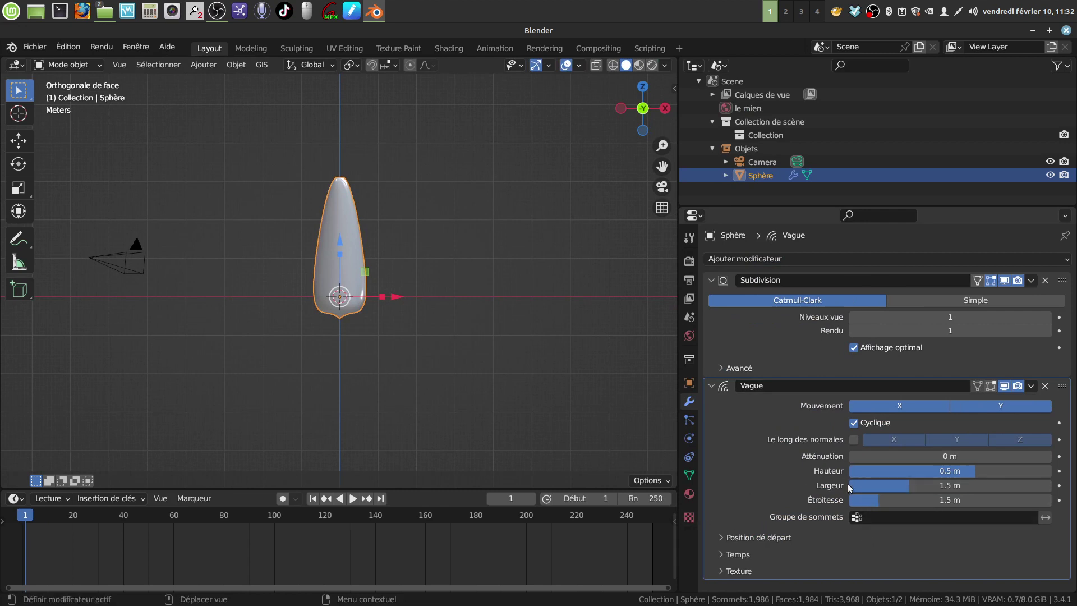
left_click(854, 440)
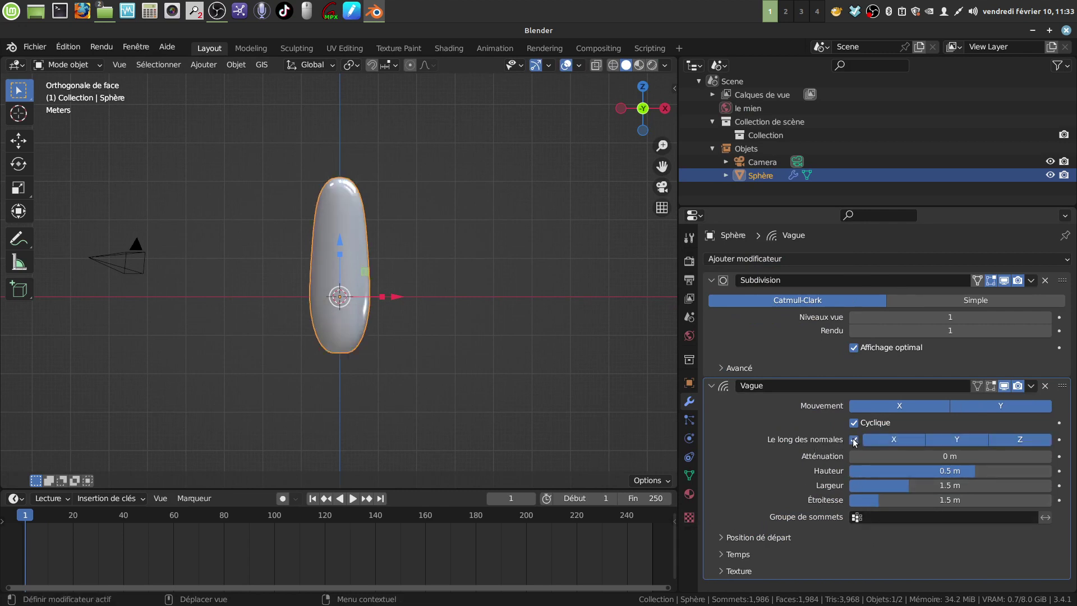
scroll(419, 393, "up", 1)
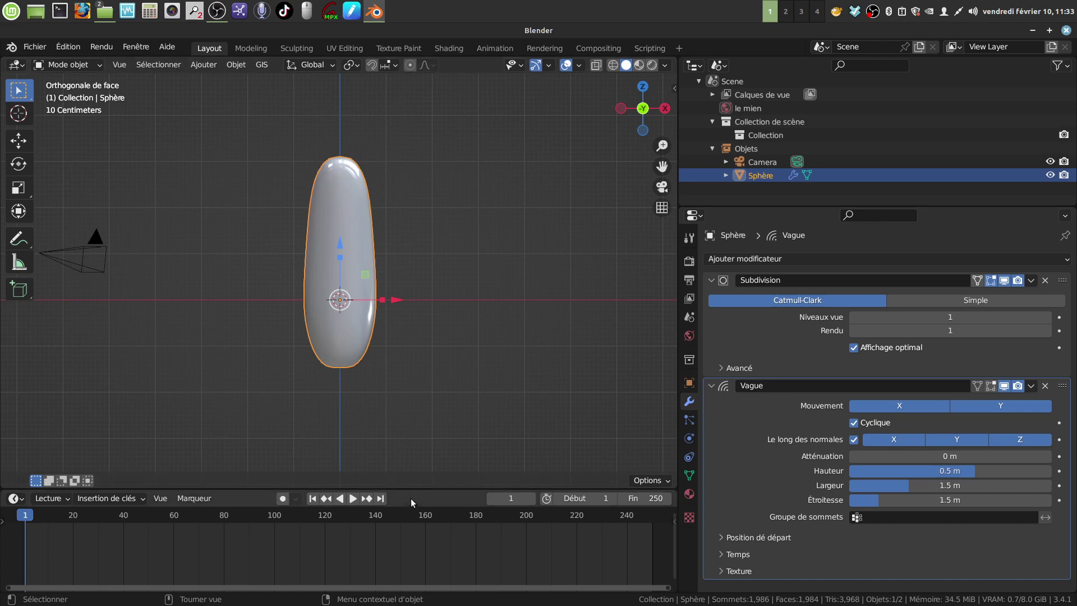
Play the animation and set the Vague modifier's Vitesse to 0.02.
left_click(355, 500)
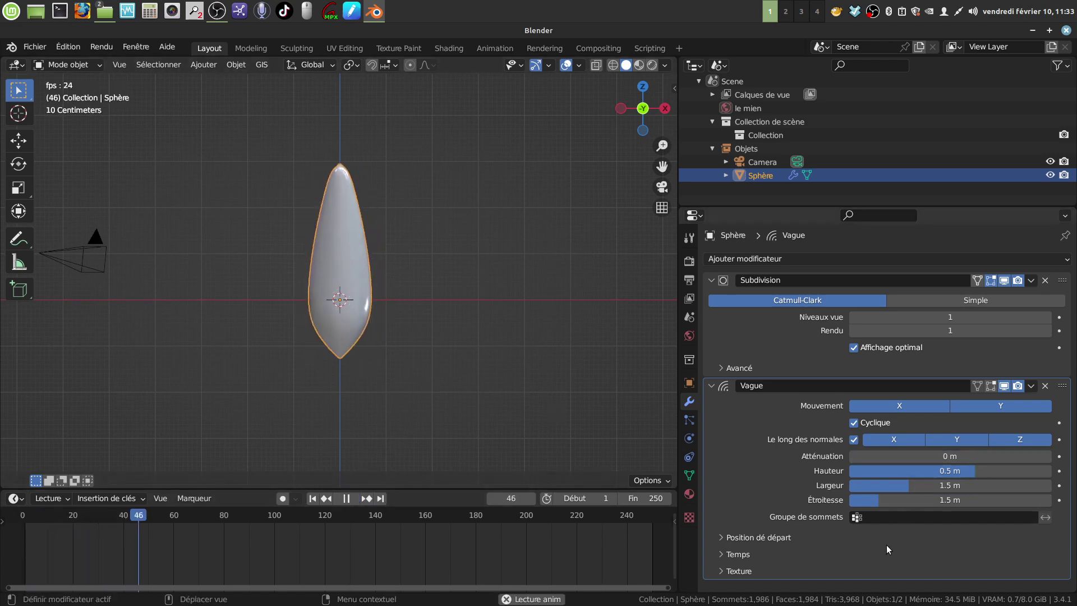
left_click(718, 554)
scroll(820, 527, "down", 2)
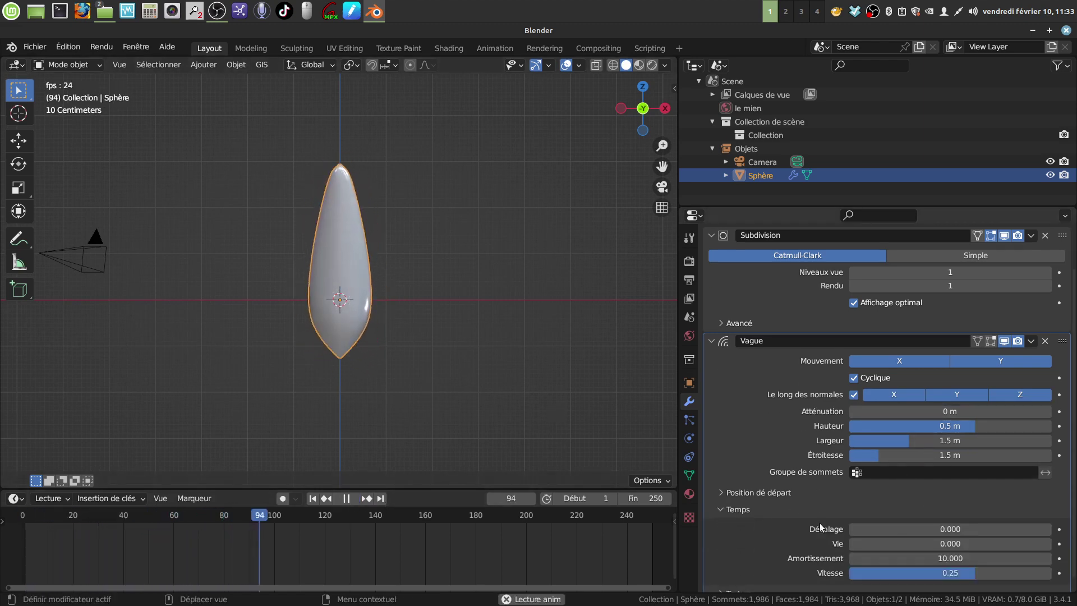
scroll(820, 527, "down", 1)
mouse_move(953, 562)
left_mouse_down()
mouse_move(825, 562)
mouse_move(952, 565)
left_mouse_up()
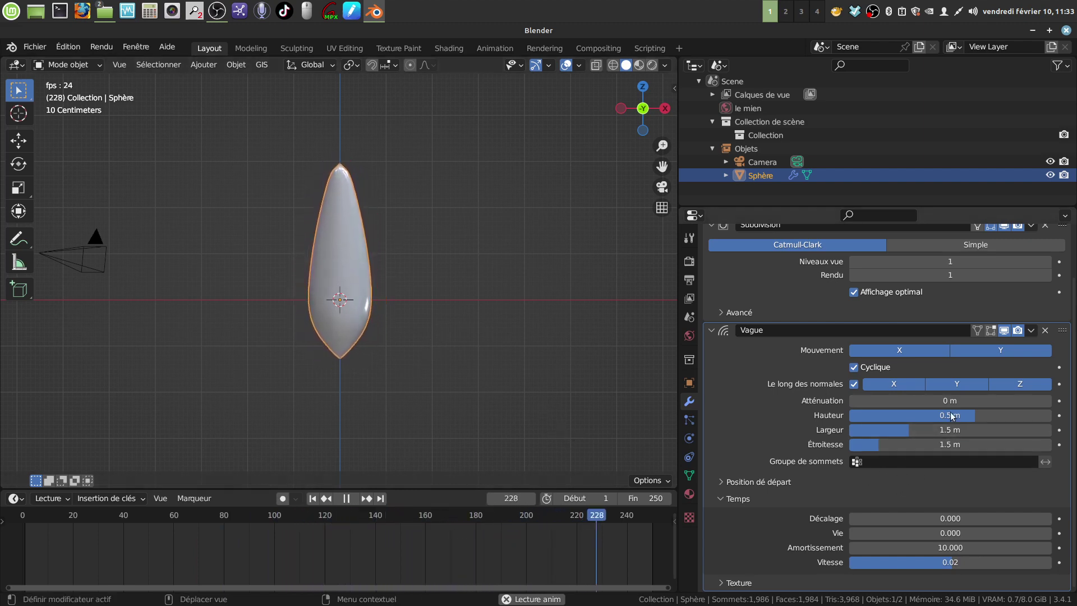
Tune the Vague modifier during playback to a Hauteur of 0.18 m and a Largeur of 1.3 m.
left_click_drag(952, 419, 940, 418)
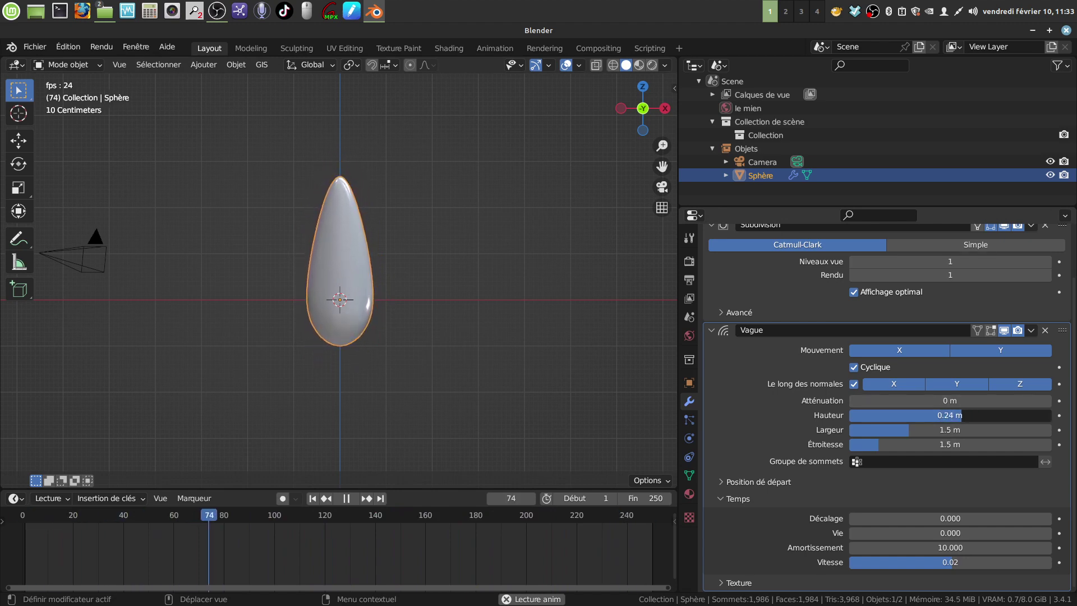
left_click_drag(939, 418, 959, 416)
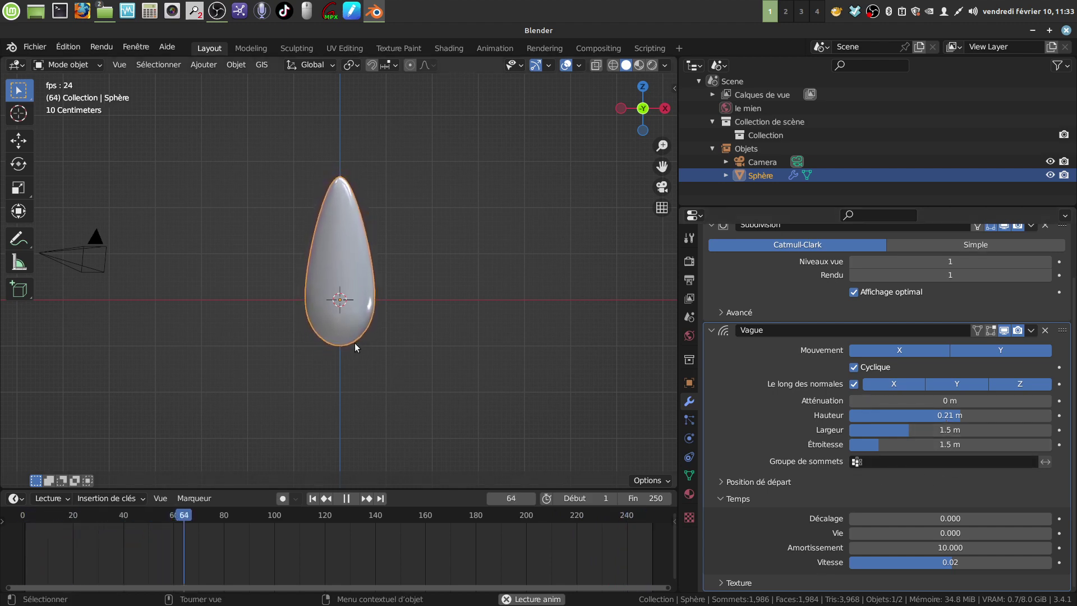
left_click_drag(907, 431, 901, 429)
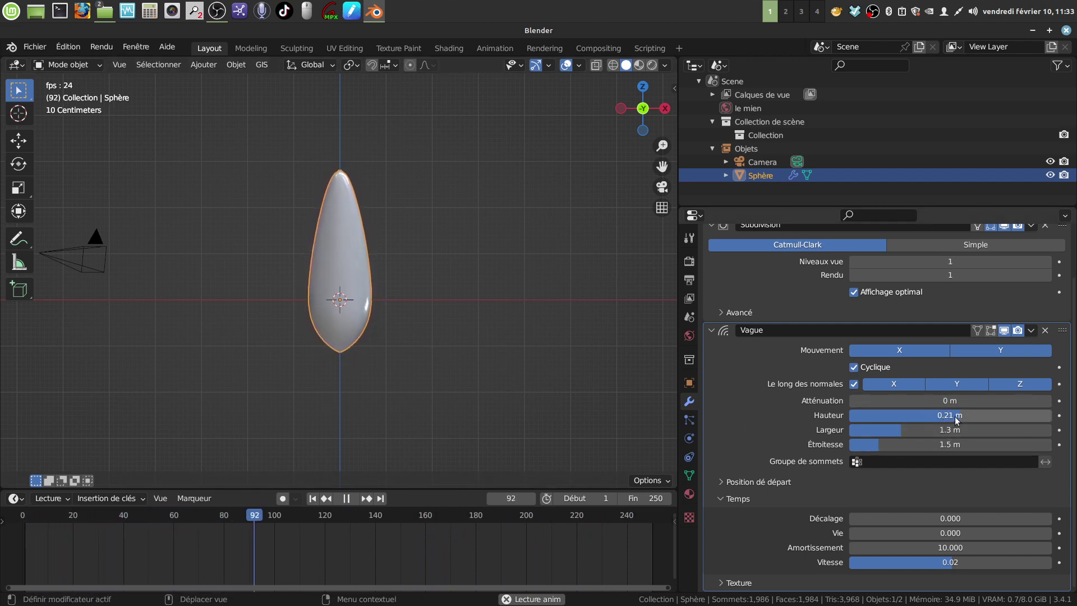
mouse_move(955, 416)
left_mouse_down()
mouse_move(943, 417)
mouse_move(958, 415)
left_mouse_up()
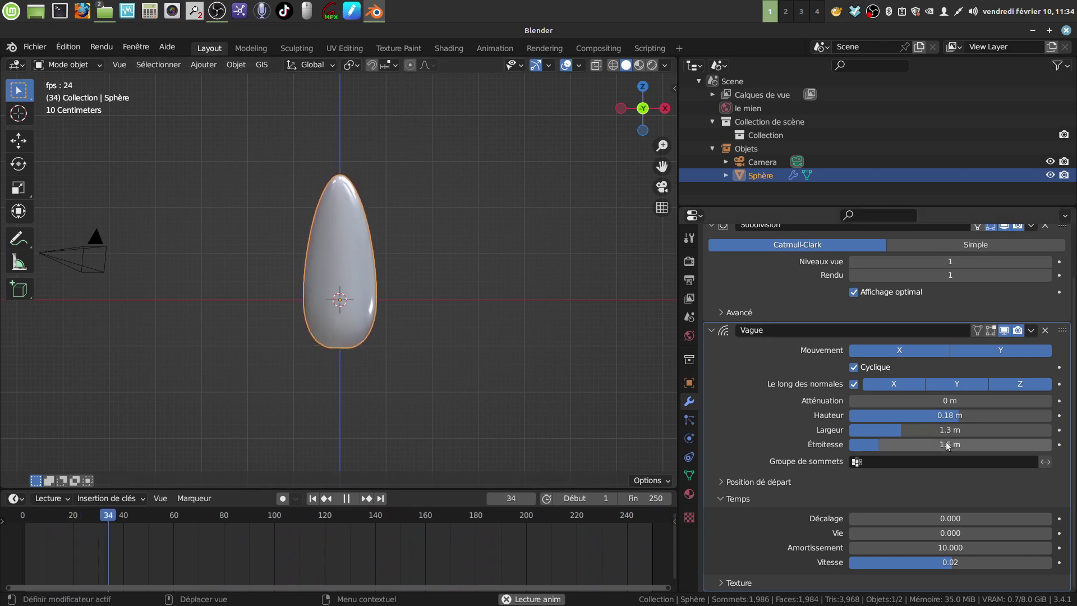
Stop the playback and return the timeline to frame 1.
left_click(346, 498)
left_click(17, 551)
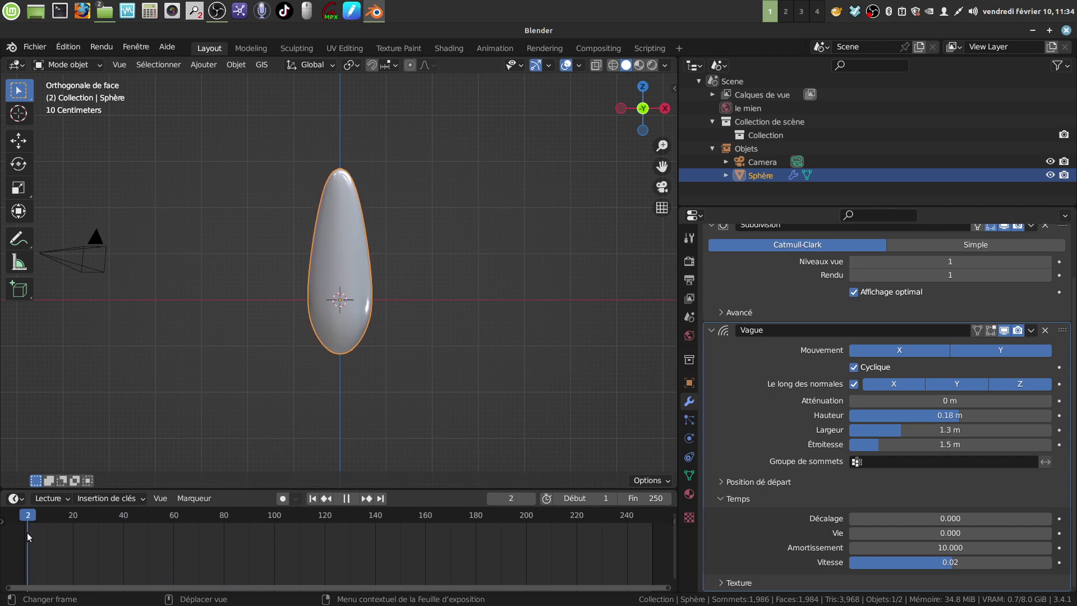
left_click(24, 536)
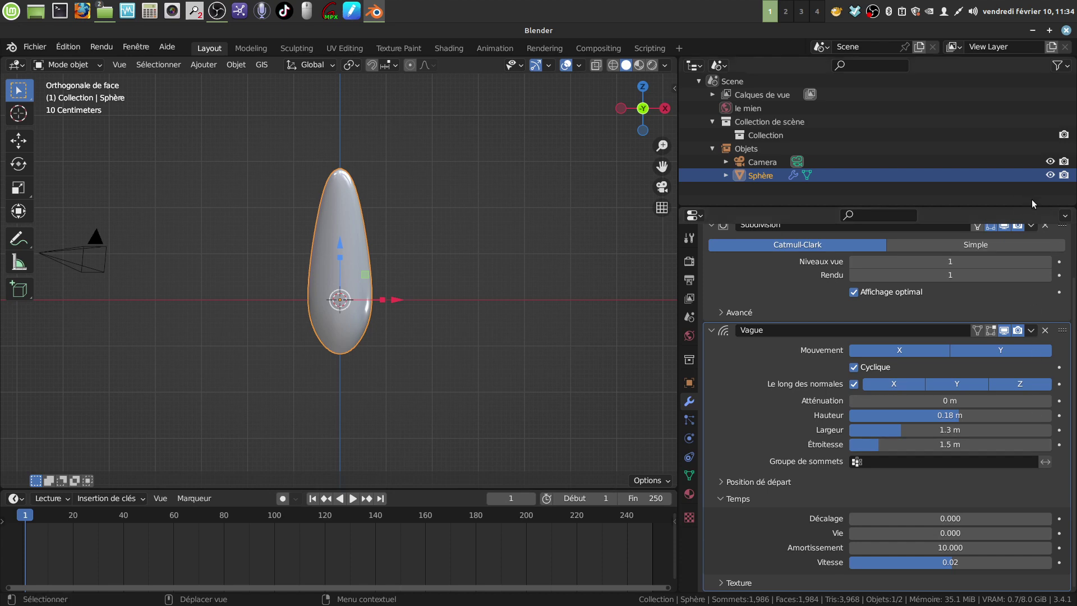
Add a Déformation simple modifier to the flame and set its mode to Ployer.
scroll(1058, 259, "up", 3)
left_click(1065, 260)
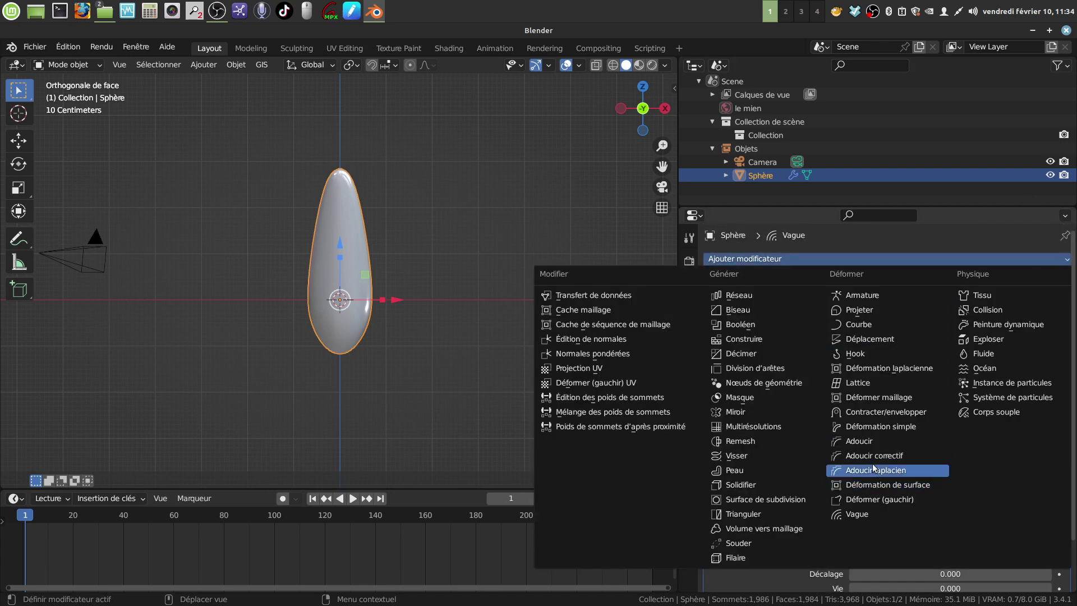
left_click(889, 426)
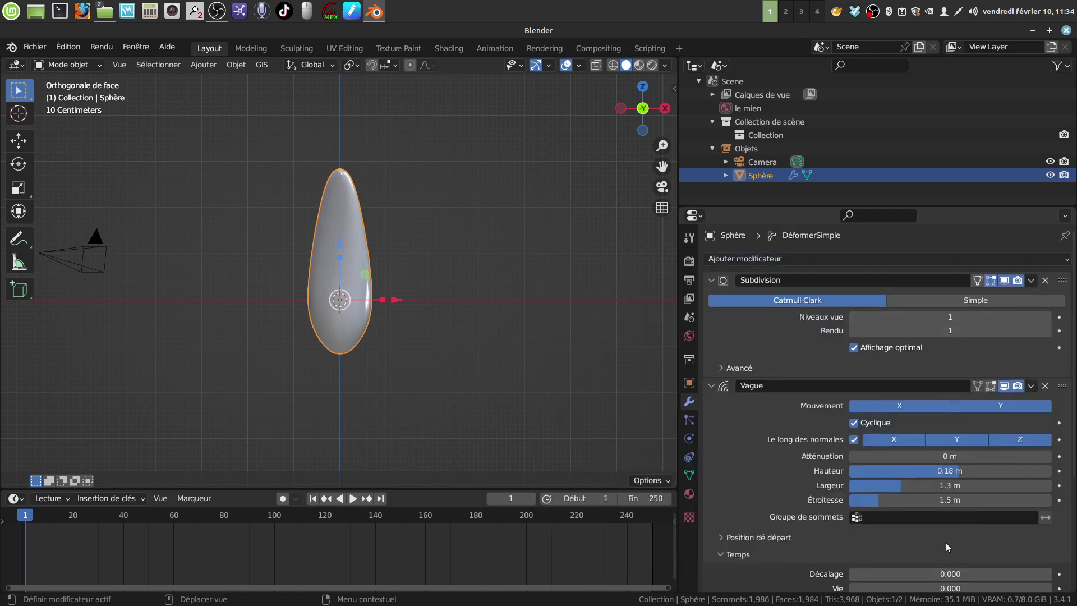
scroll(946, 543, "down", 6)
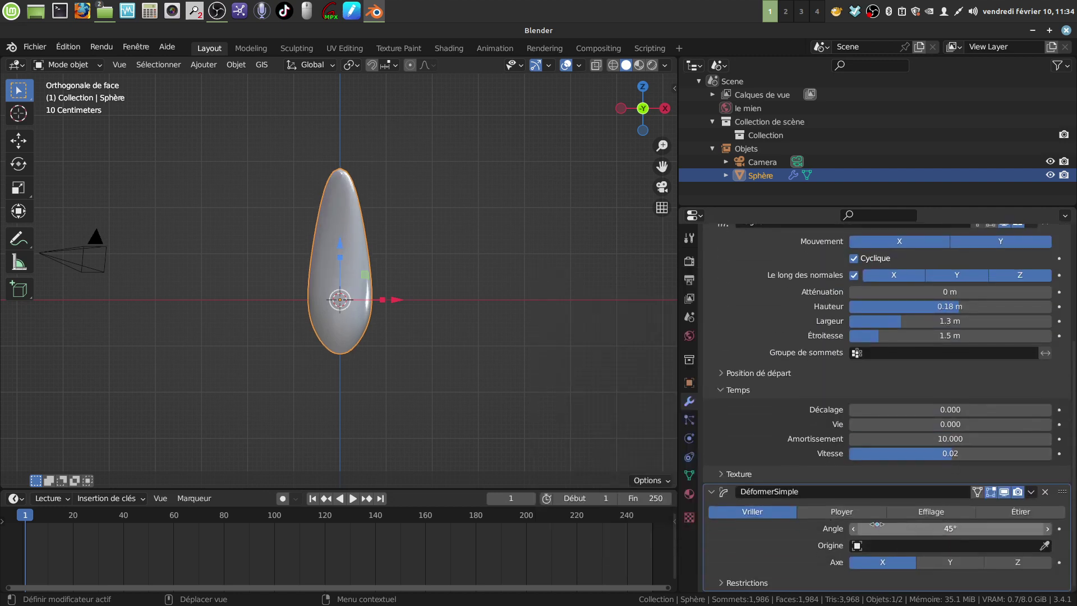
left_click(840, 513)
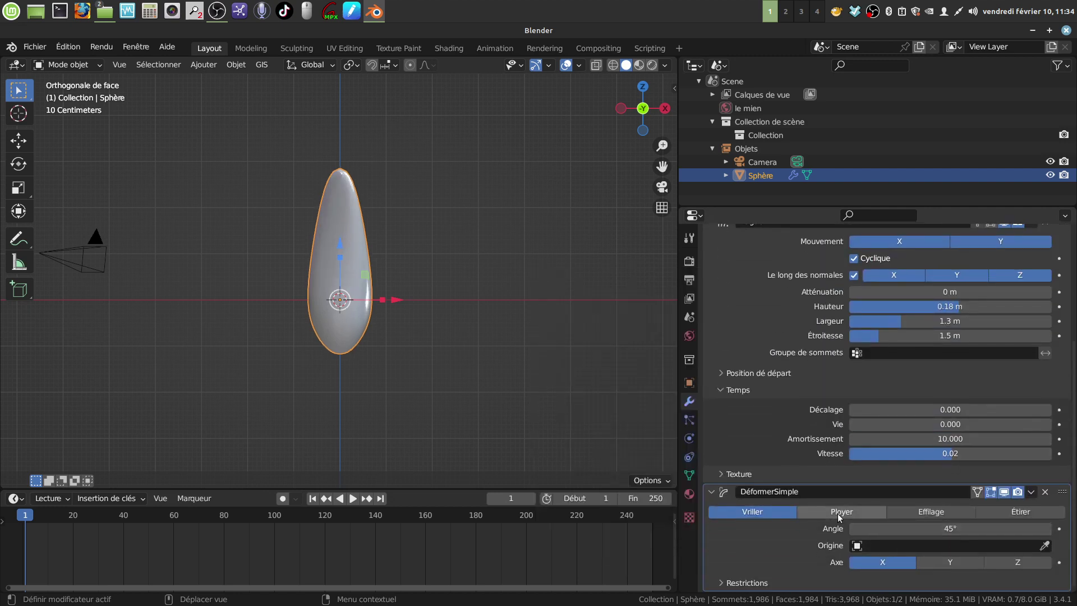
Set the DéformerSimple modifier's Angle to 0° and keyframe it at frame 1.
left_click(957, 528)
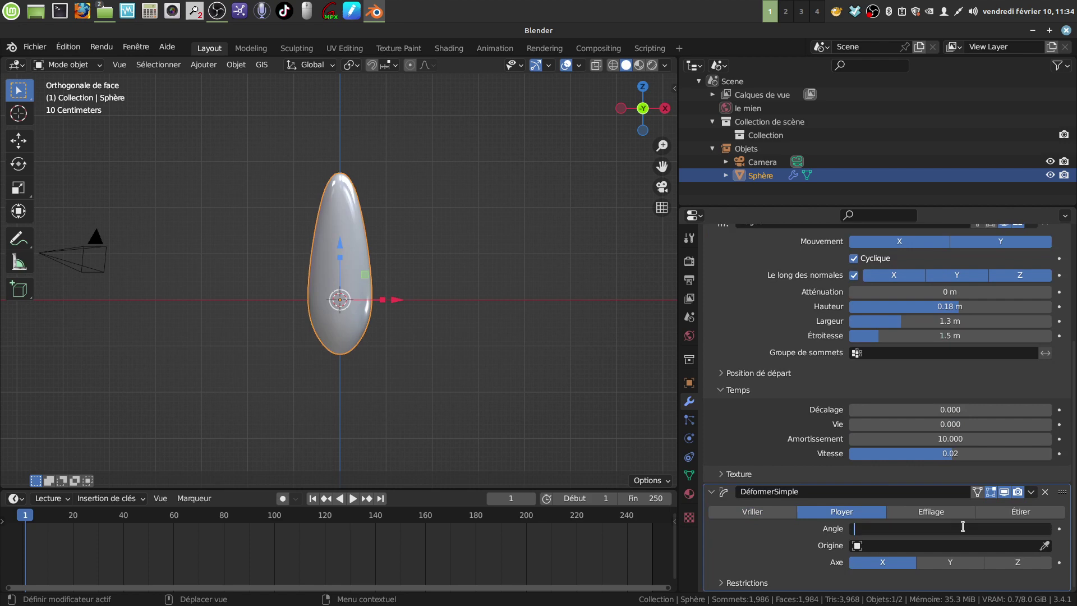
type("0")
key("Return")
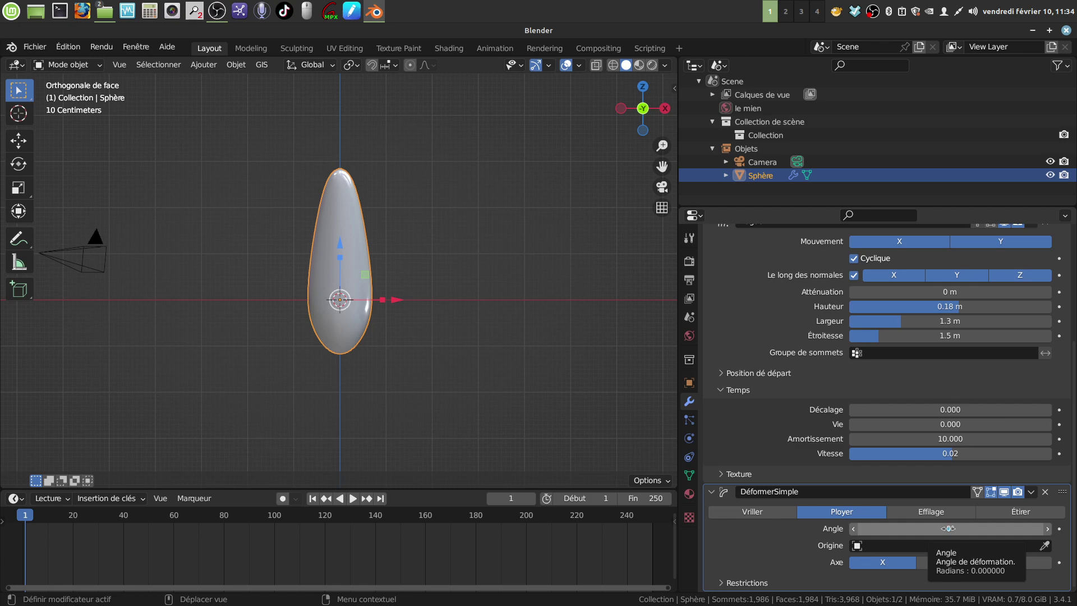
key("i")
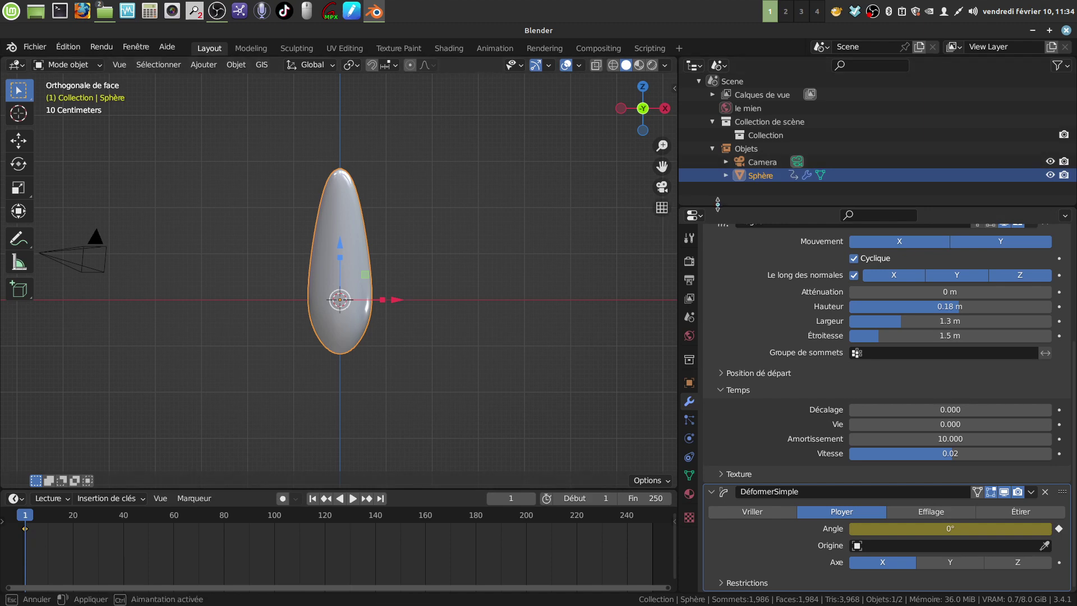
Enlarge the outliner area, change it to the Éditeur de graphes and widen it.
left_click_drag(717, 202, 723, 353)
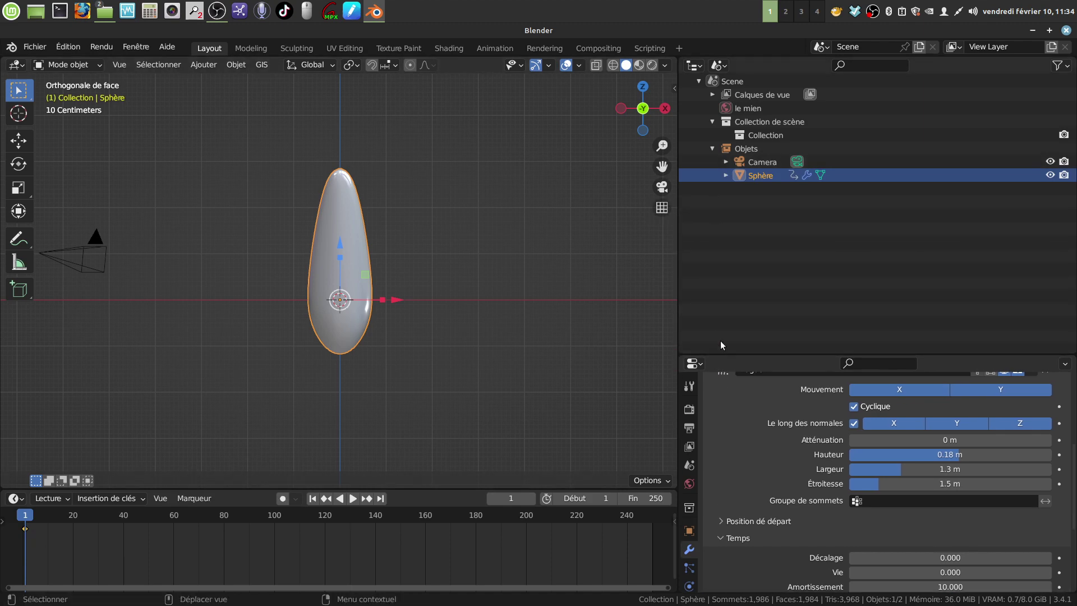
left_click(701, 68)
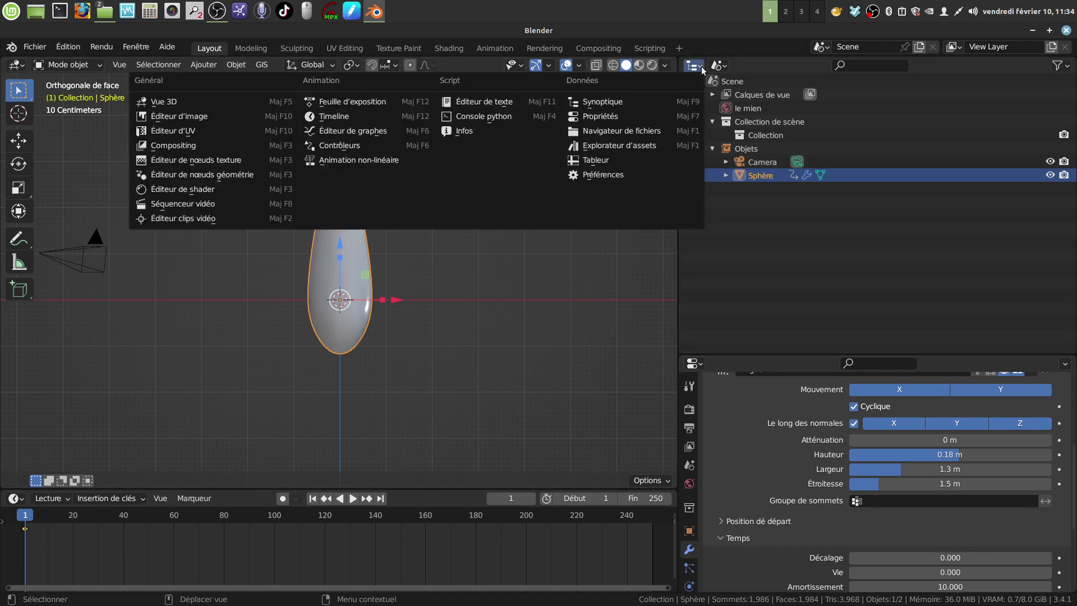
left_click(375, 132)
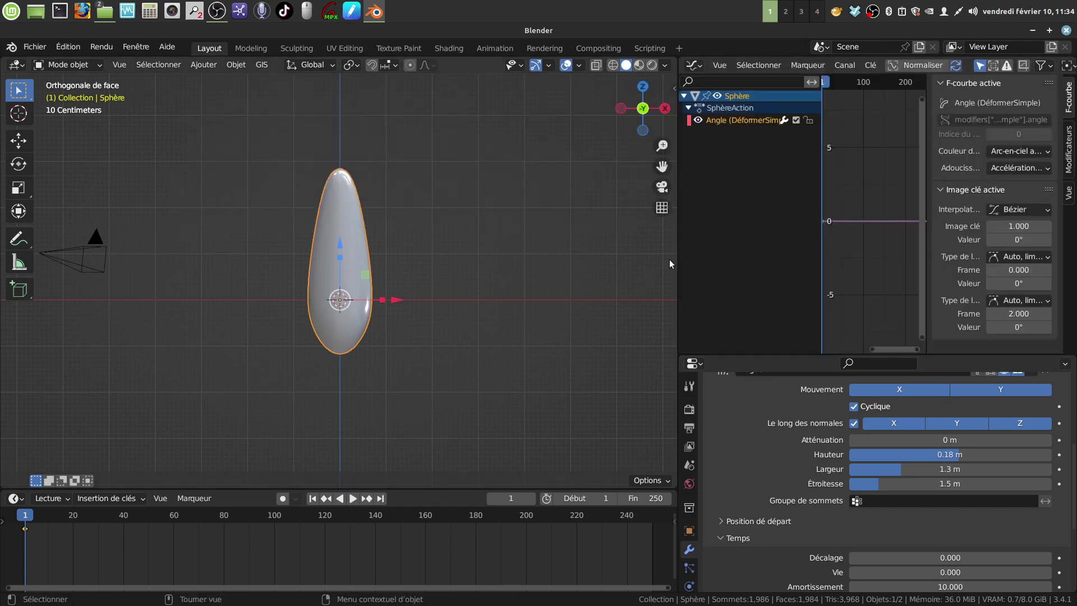
left_click_drag(677, 254, 530, 254)
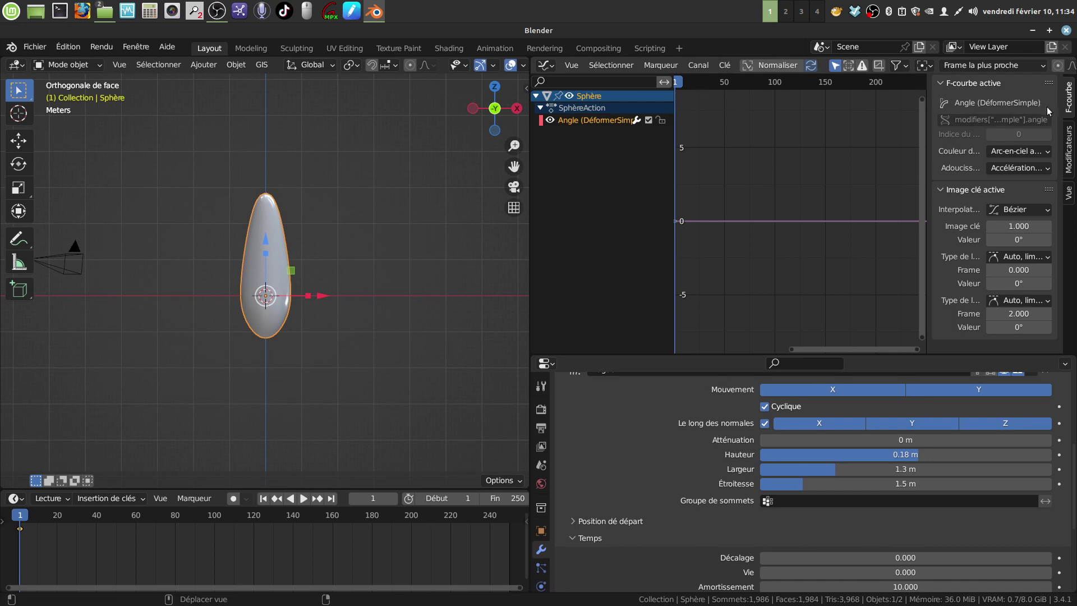
Add a Bruit modifier to the bend Angle F-curve and raise its Échelle to 18.4.
left_click(1070, 151)
left_click(1021, 88)
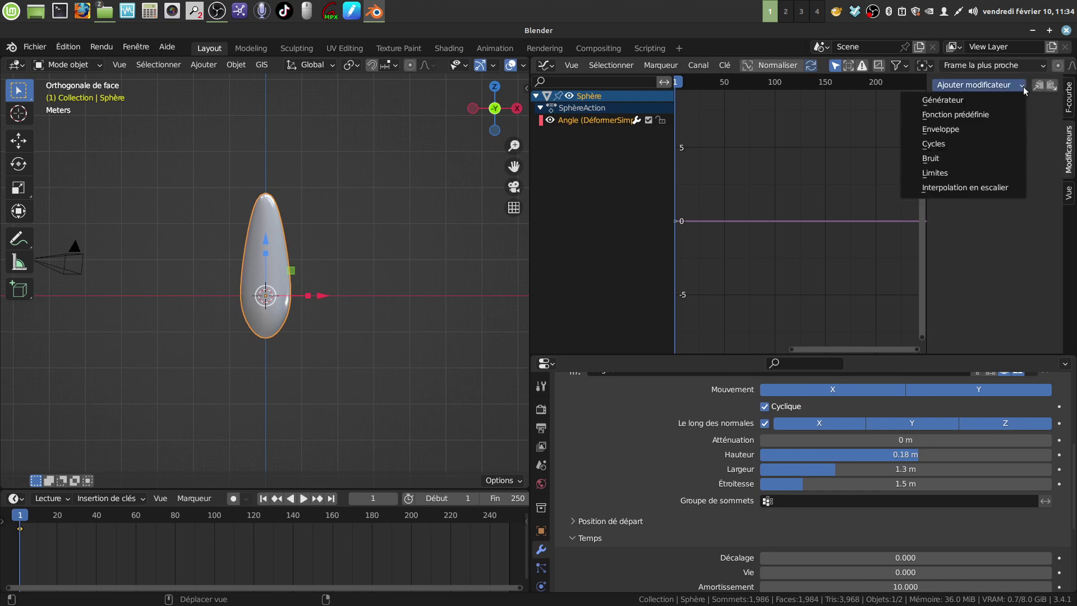
left_click(951, 159)
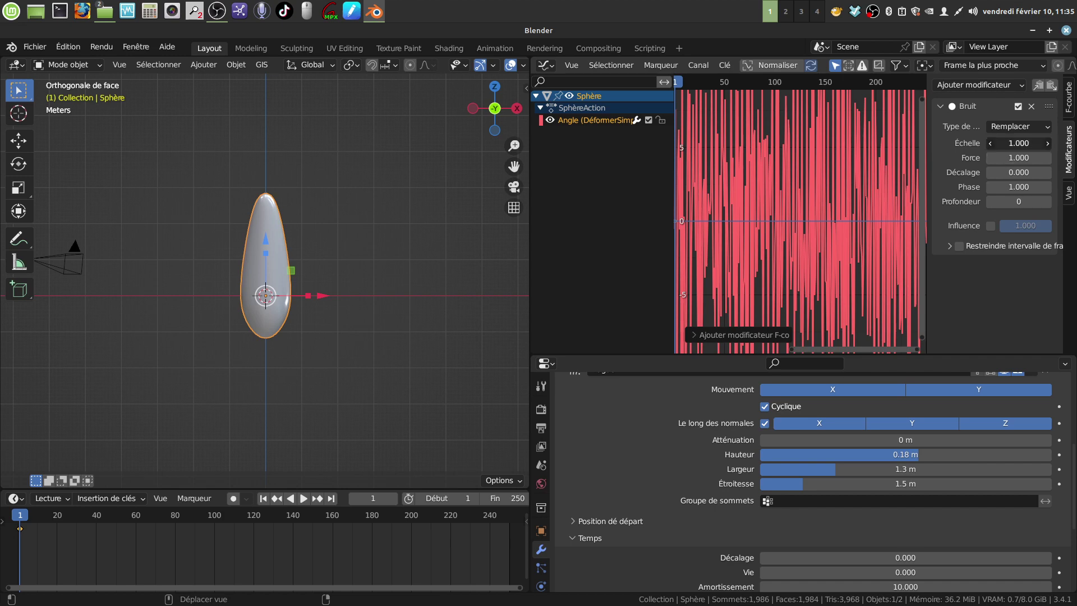
left_click_drag(1018, 143, 1074, 143)
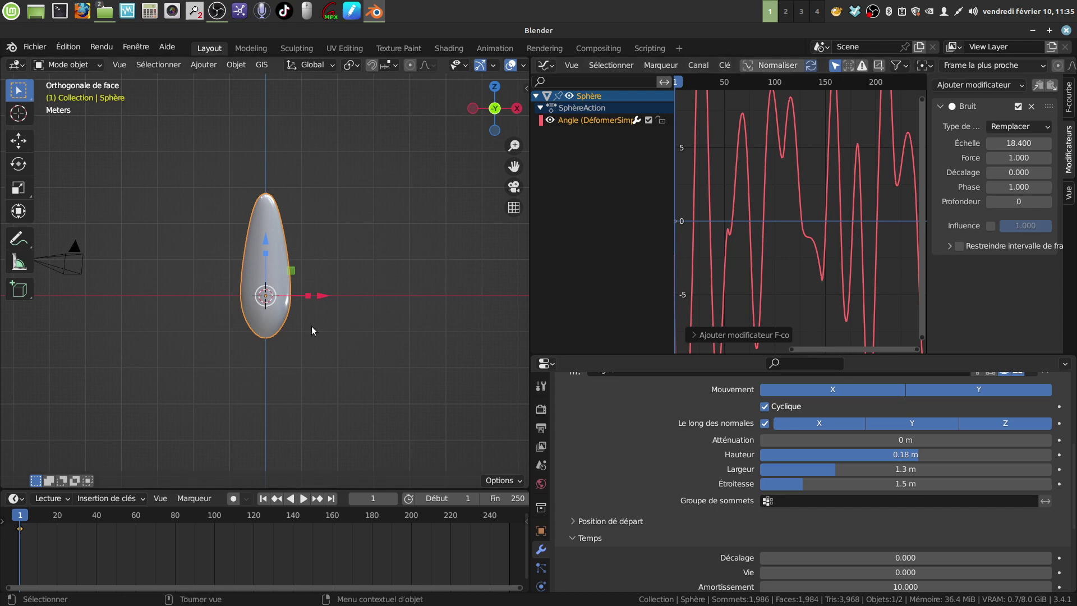
Play the animation and tune the Bruit modifier to a Force of 3.9 and an Échelle of 23.1.
left_click(304, 498)
middle_click_drag(376, 336, 403, 290)
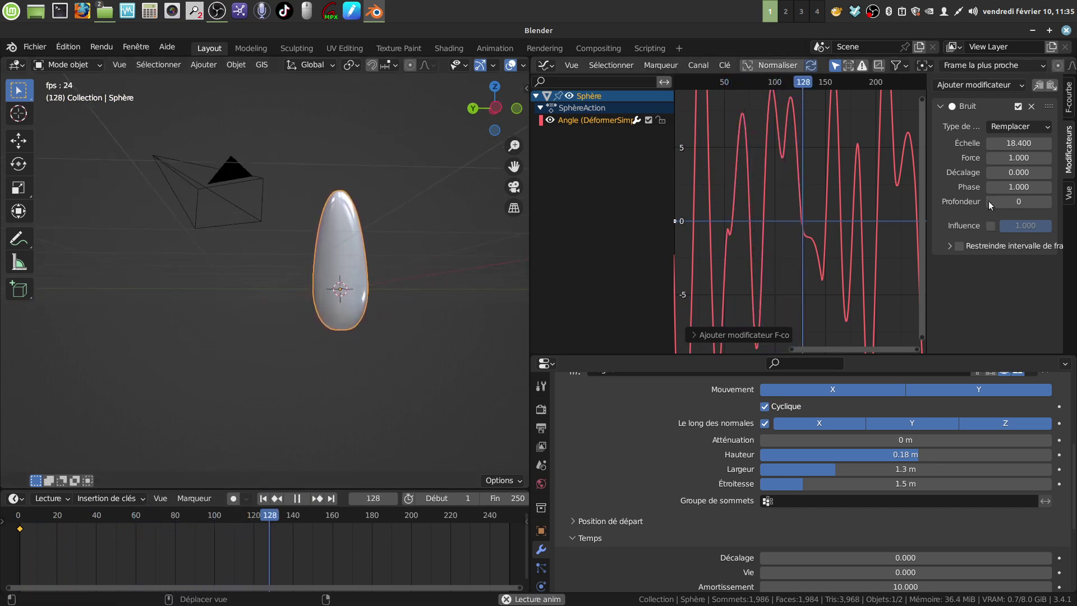
left_click_drag(1004, 157, 1045, 158)
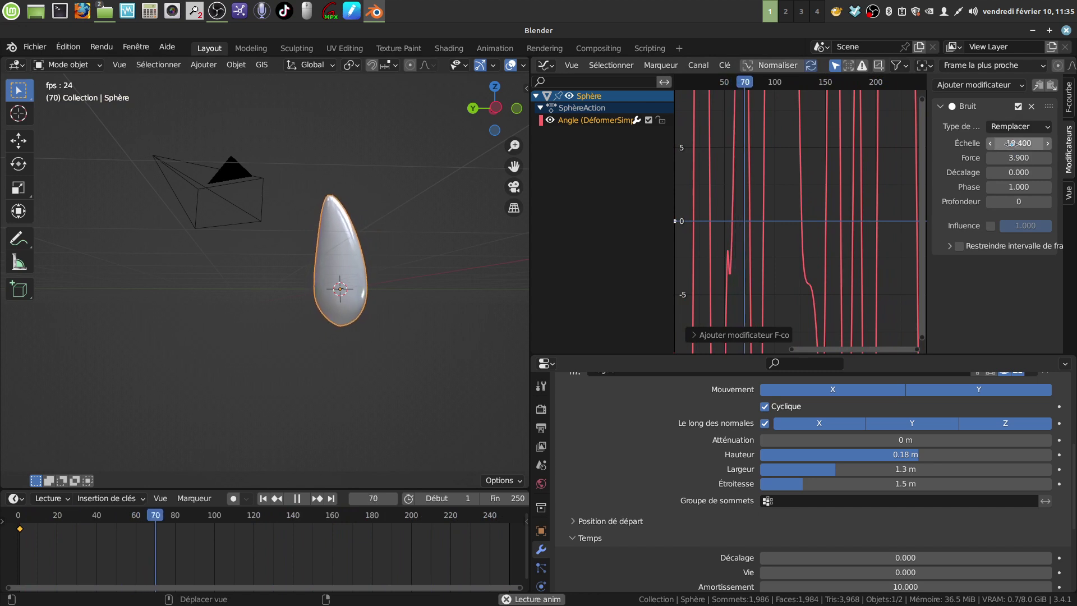
left_click_drag(1009, 144, 1027, 144)
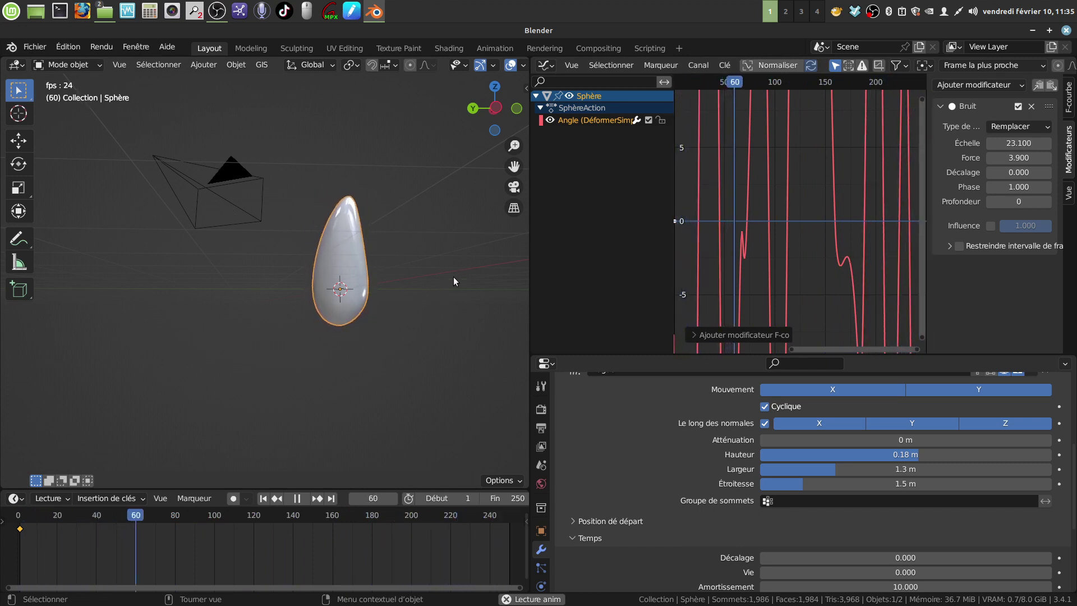
Look at the flame from the front, stop the playback and return the timeline to frame 1.
key("KP_1")
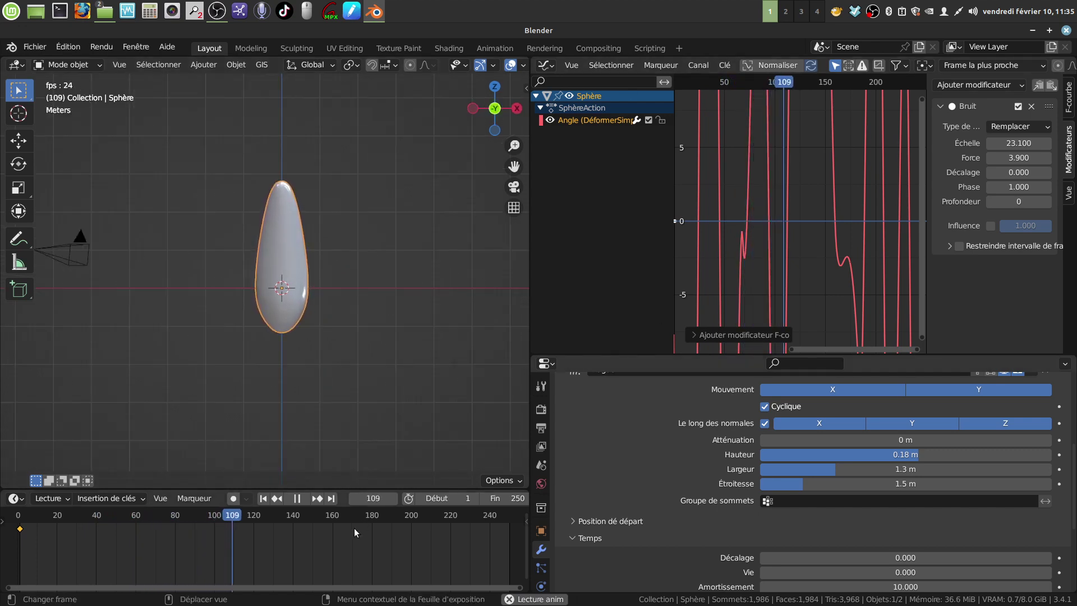
key("space")
left_click(290, 520)
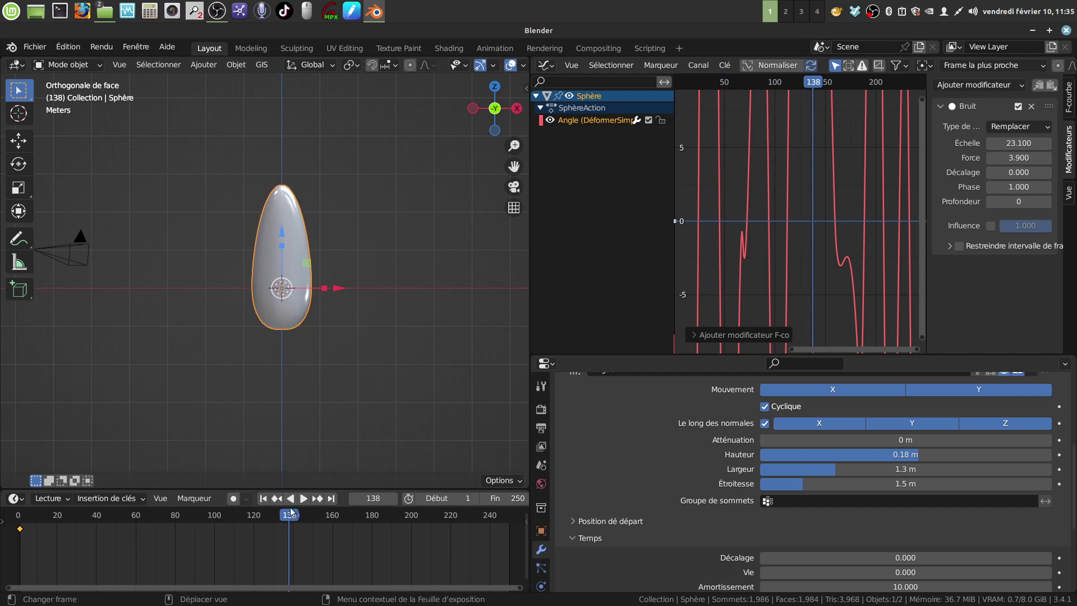
key("space")
left_click(20, 518)
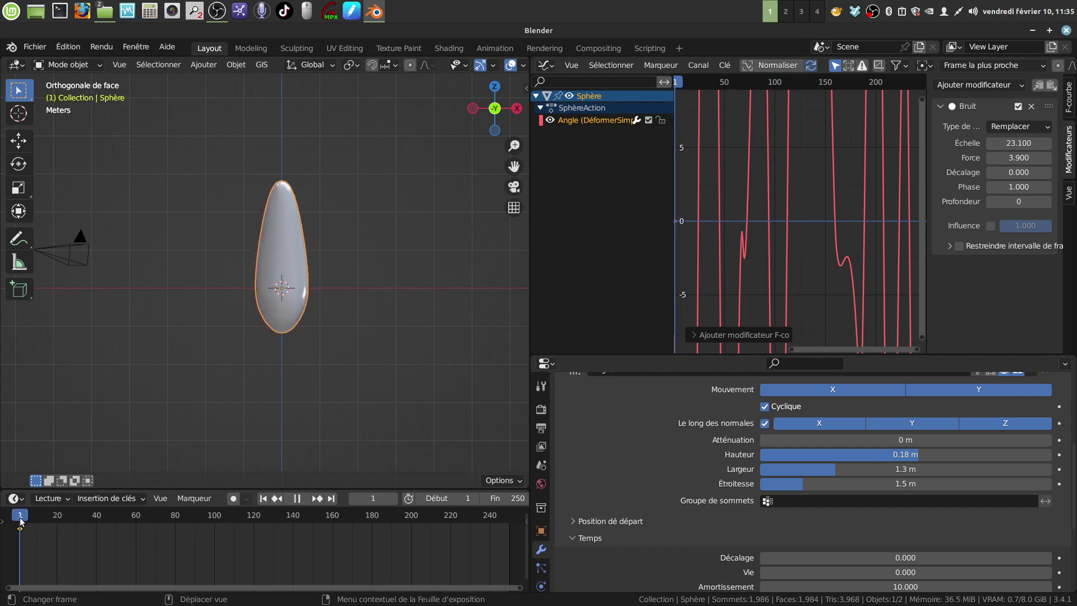
key("space")
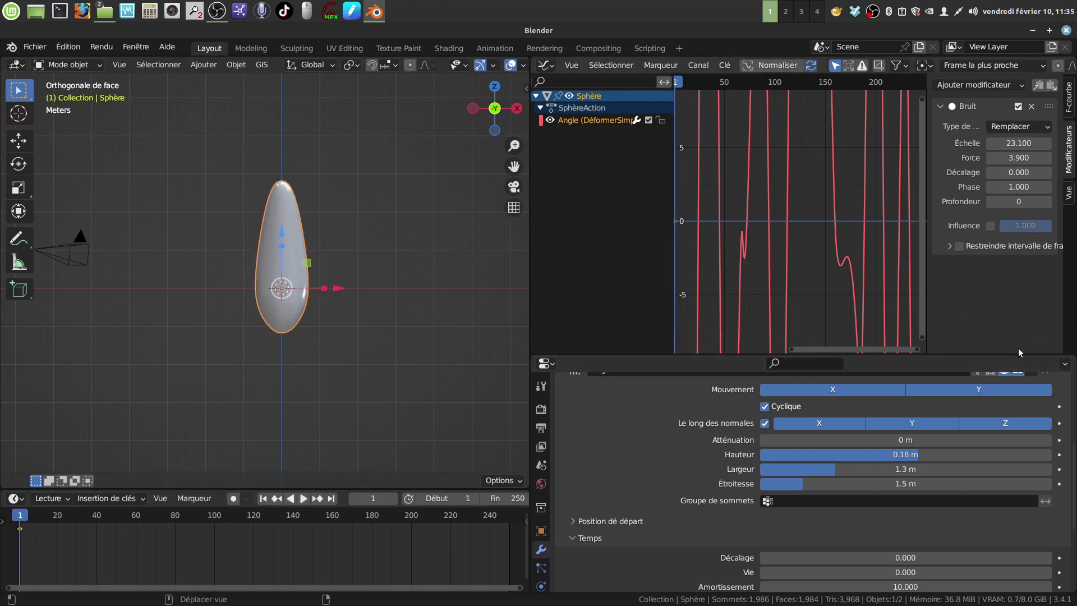
Duplicate the flame's DéformerSimple modifier.
scroll(1010, 511, "down", 5)
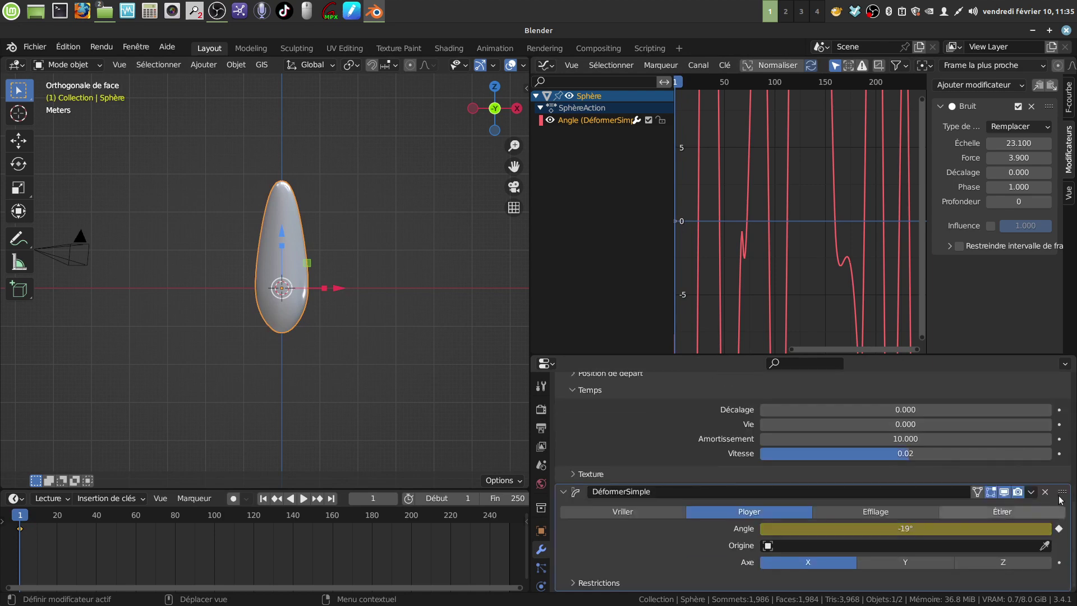
left_click(1031, 492)
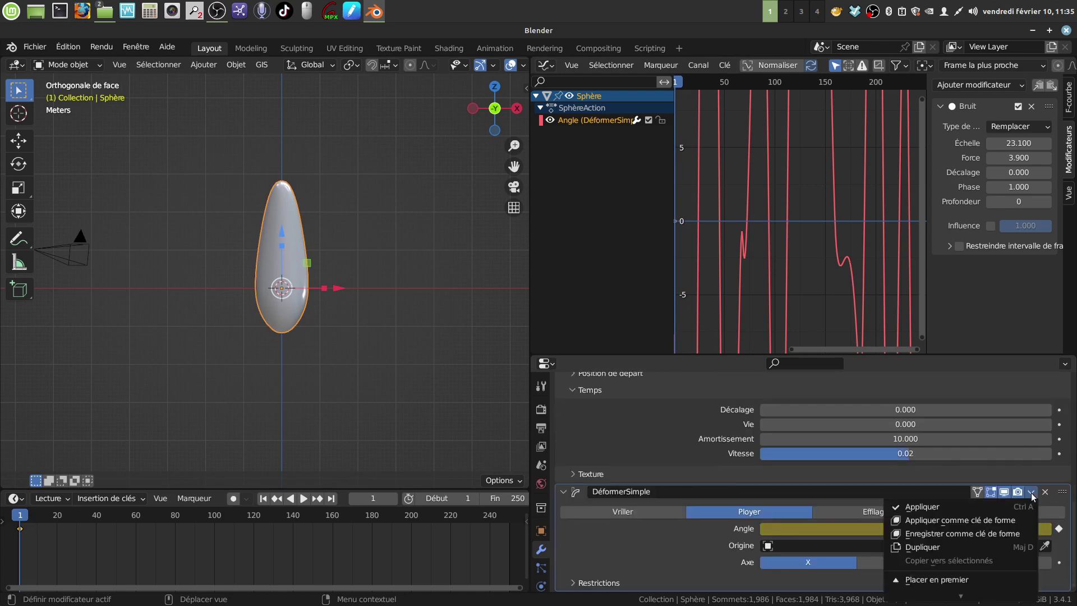
left_click(971, 547)
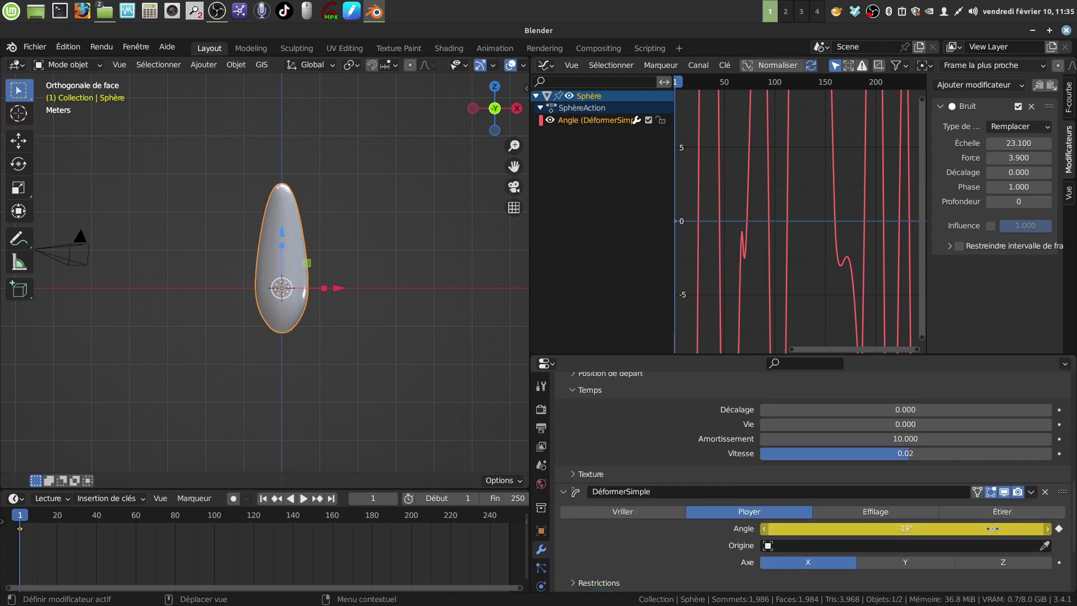
scroll(990, 528, "down", 4)
scroll(991, 528, "down", 1)
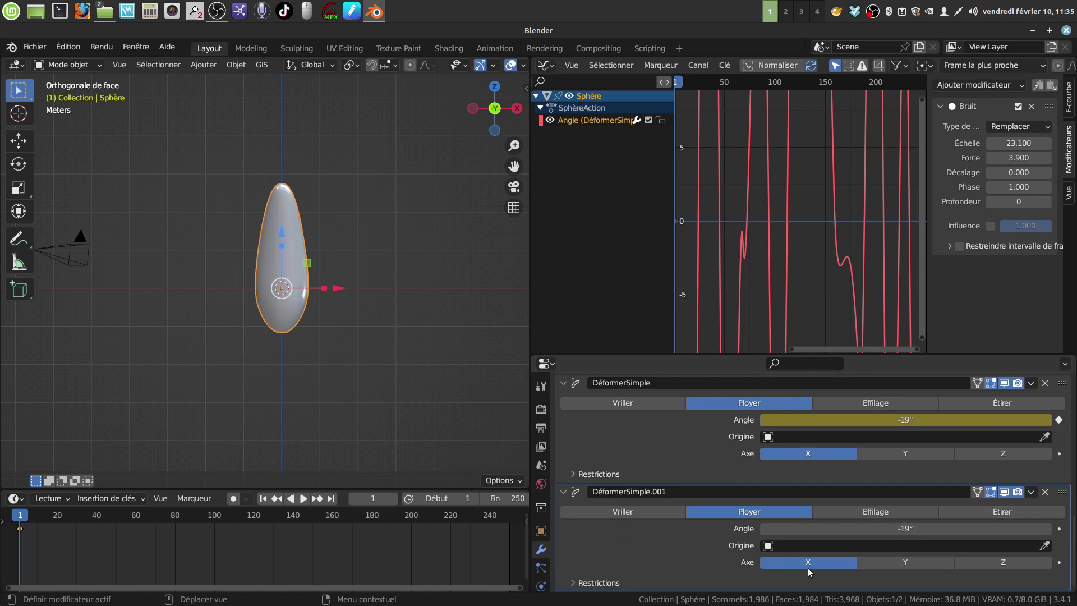
Set the duplicated bend modifier to axis Y with an Angle of 0° and keyframe that angle at frame 1.
left_click(874, 562)
left_click(917, 529)
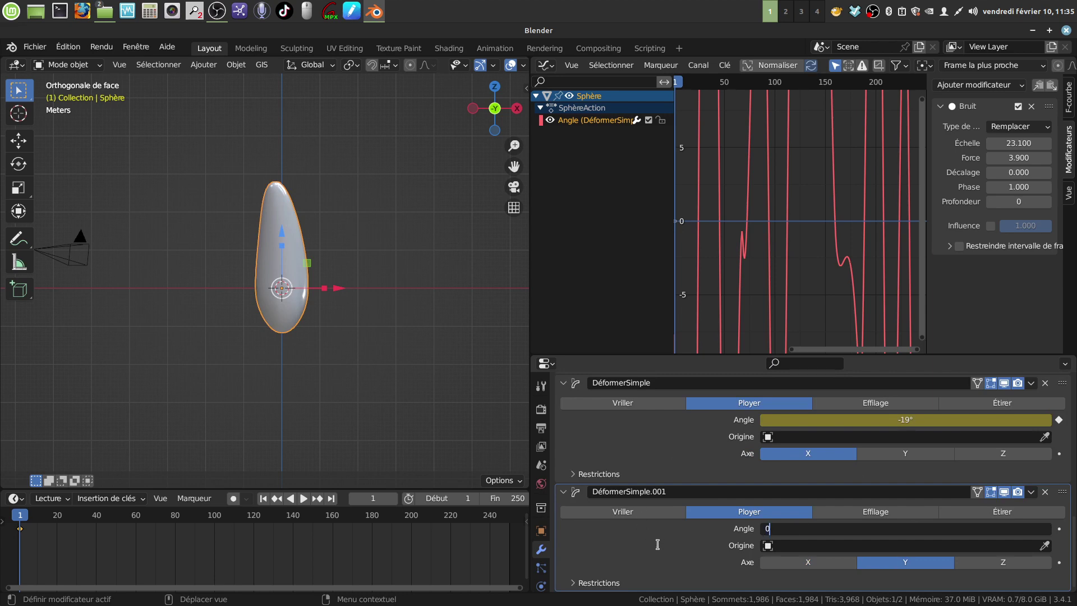
type("0")
key("Return")
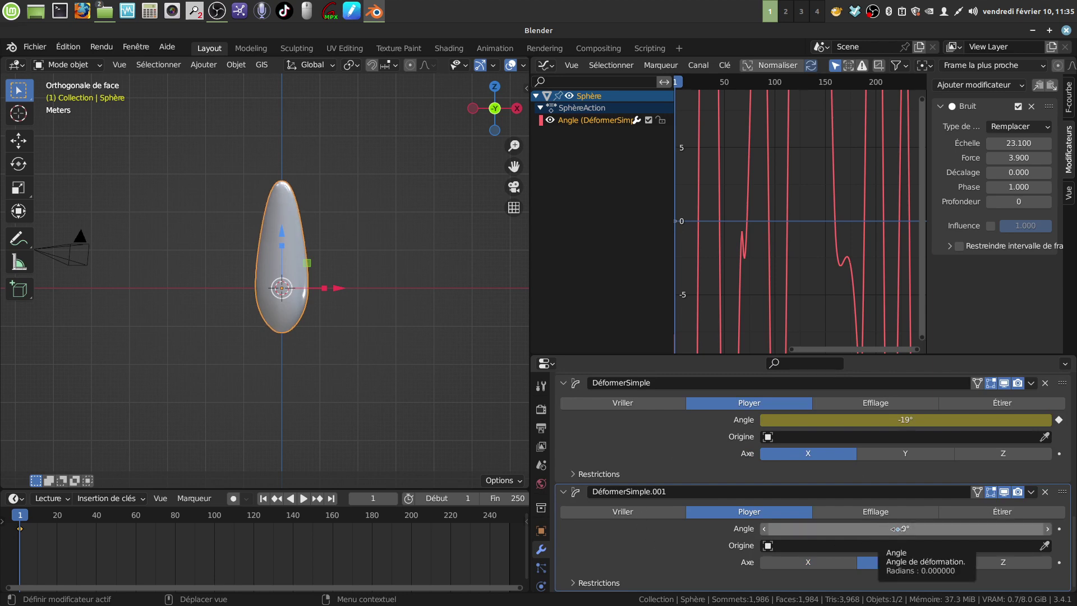
key("i")
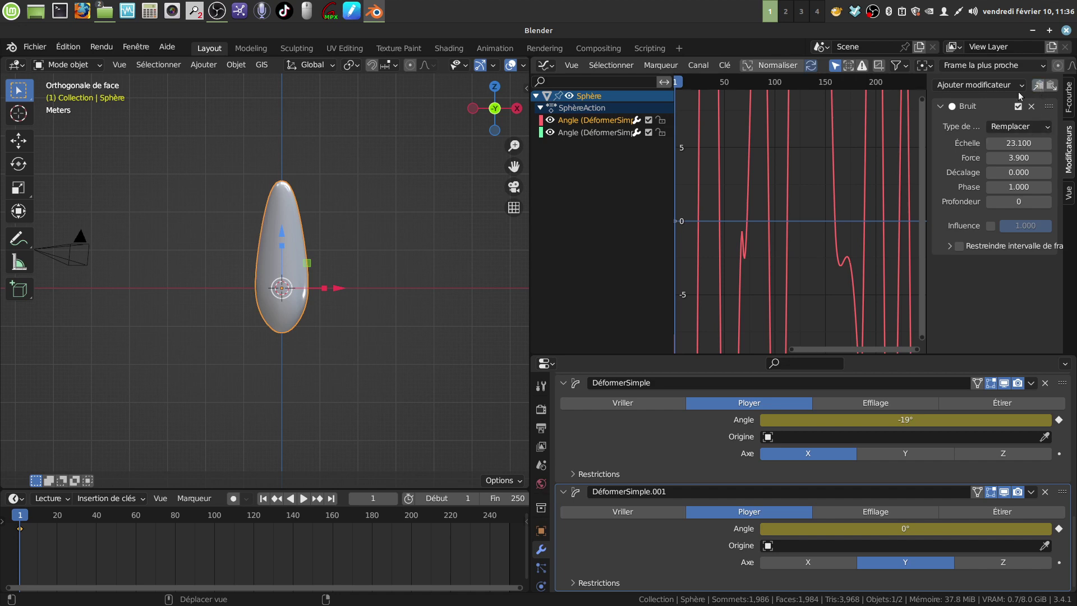
Copy the Bruit modifier onto the duplicated bend's Angle F-curve and play the animation to check the flame's sway from several angles.
left_click(606, 133)
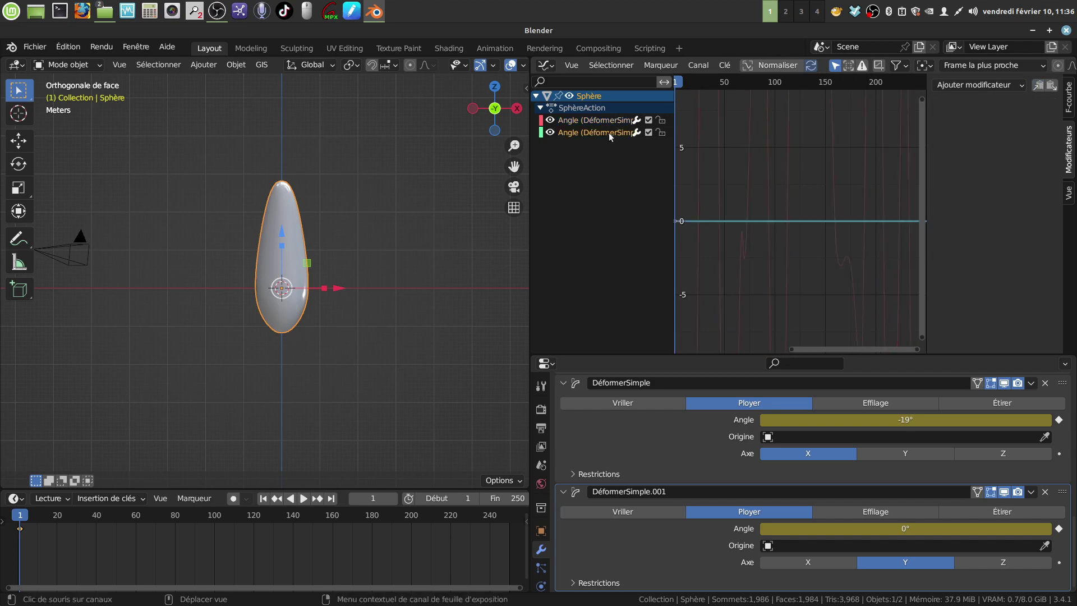
left_click(1051, 86)
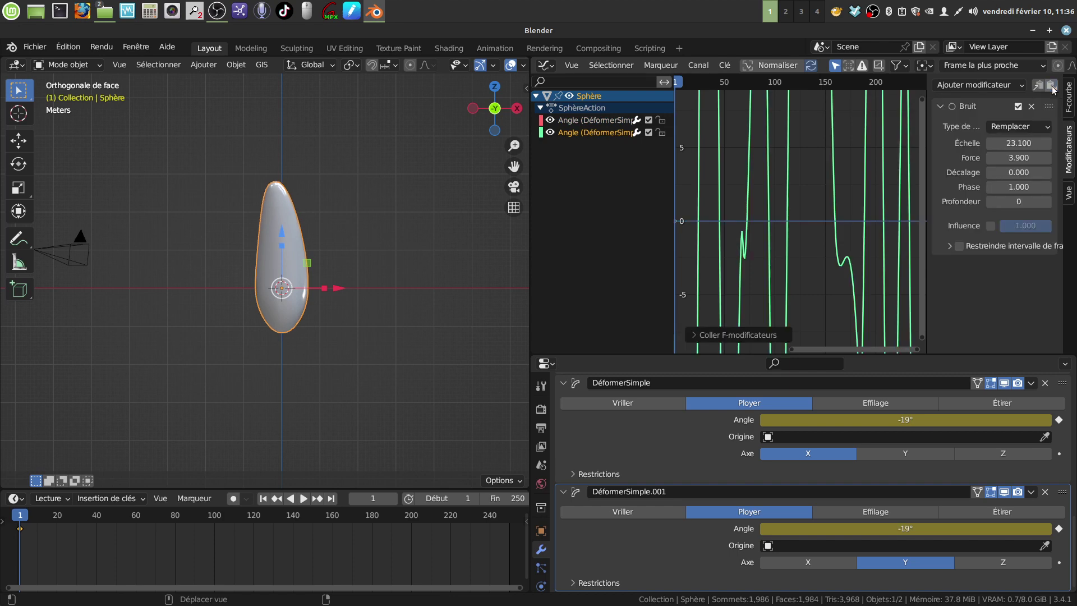
middle_click_drag(380, 274, 344, 392)
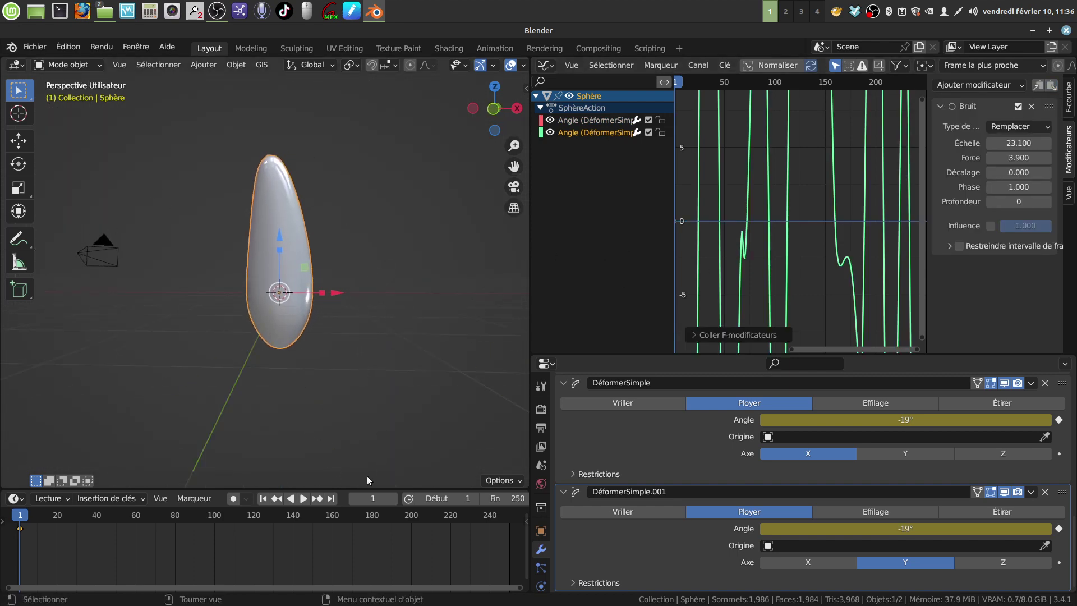
left_click(303, 499)
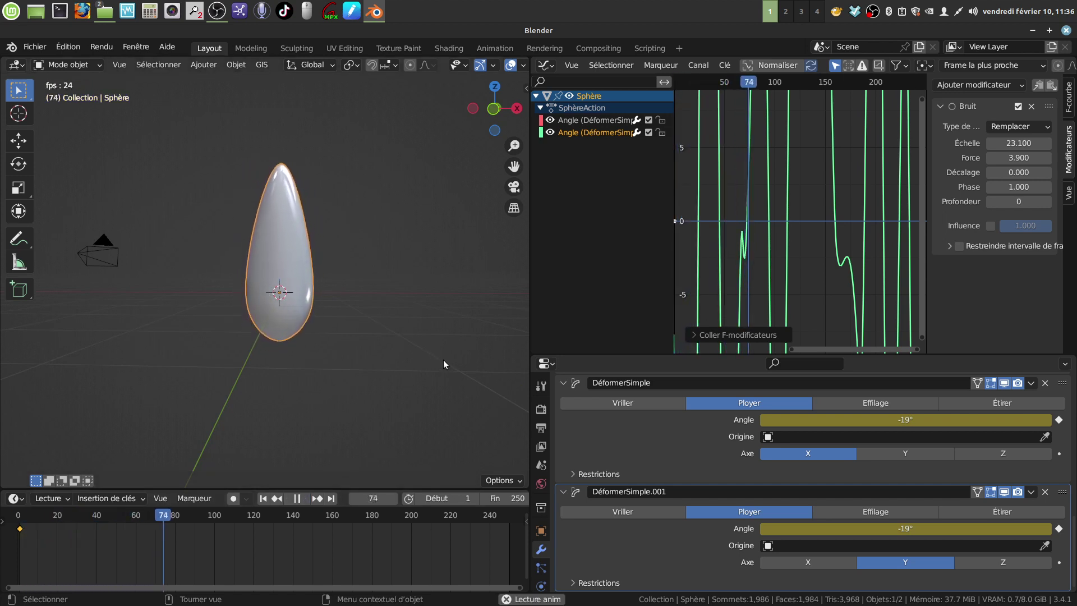
middle_click_drag(462, 320, 445, 305)
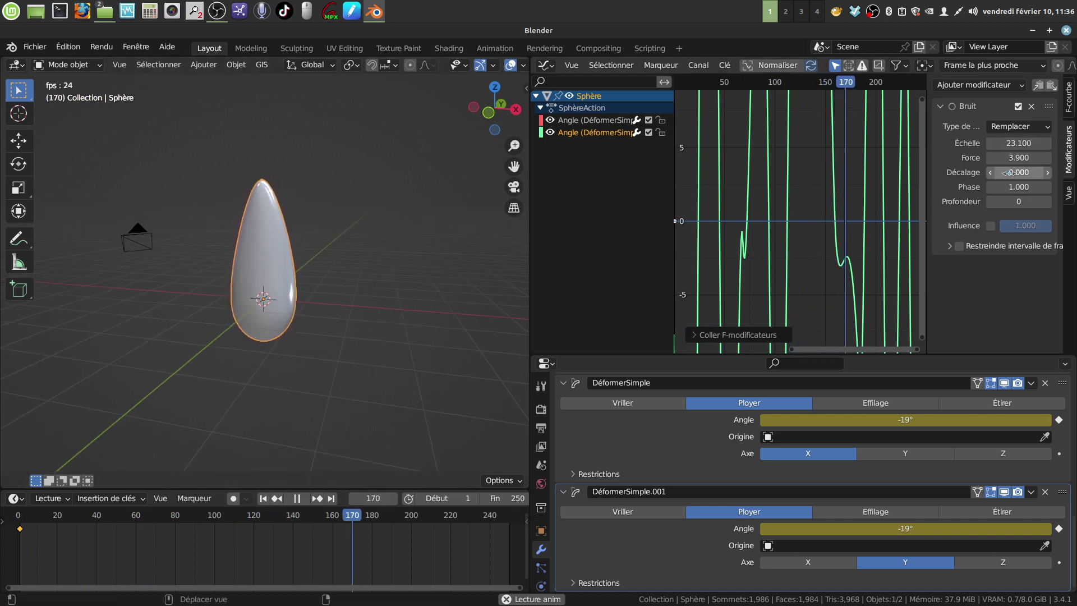
middle_click_drag(350, 305, 388, 294)
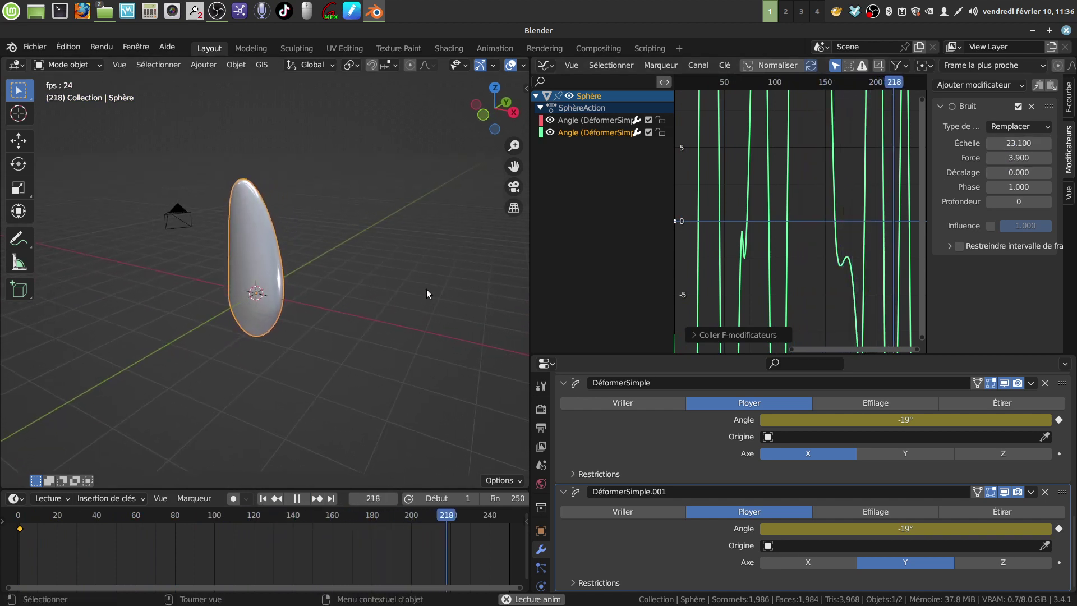
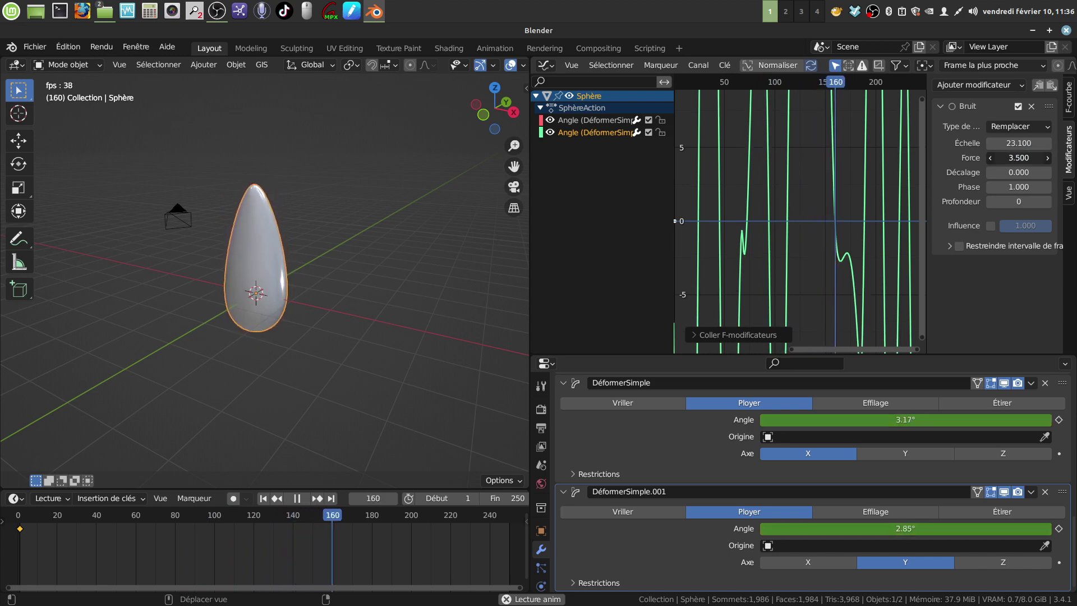
Set the second bend's Bruit modifier to Échelle 22.500 and Force 3.200, checking the flame's sway.
left_click(989, 158)
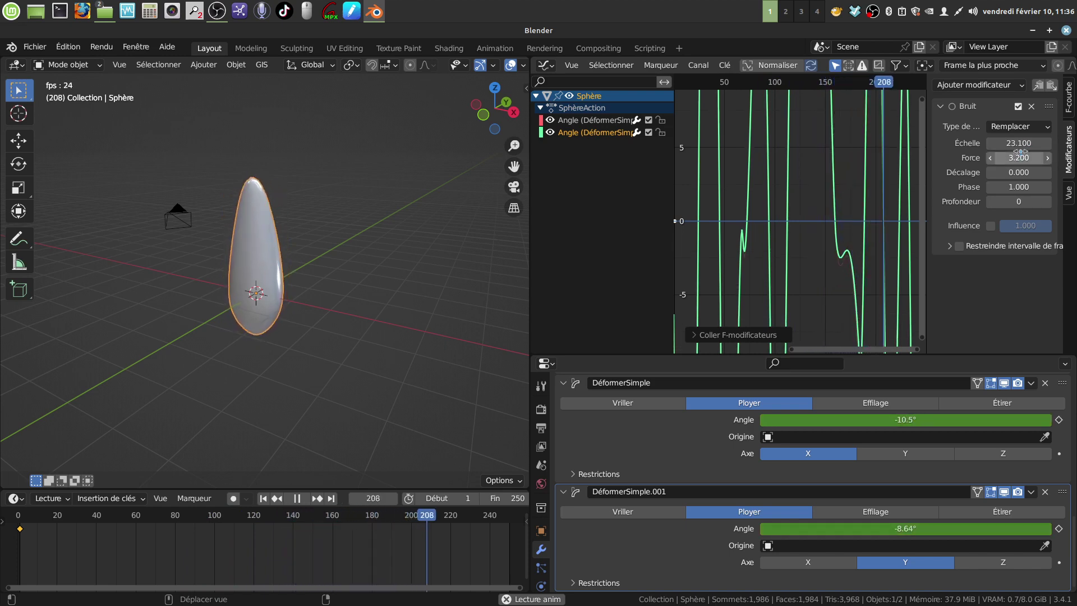
left_click_drag(1018, 144, 1015, 144)
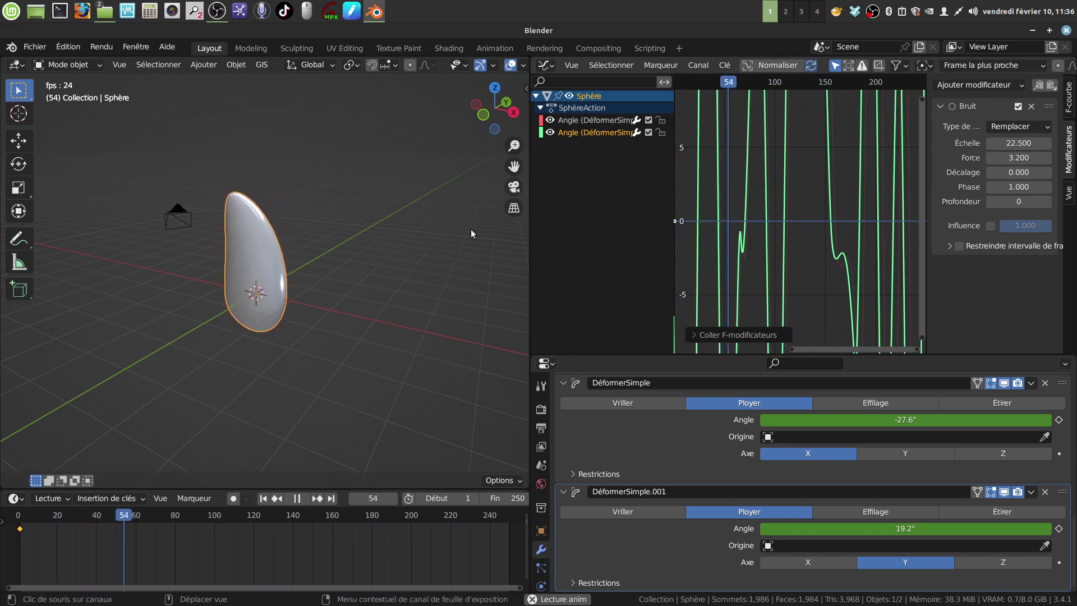
middle_click_drag(398, 277, 371, 281)
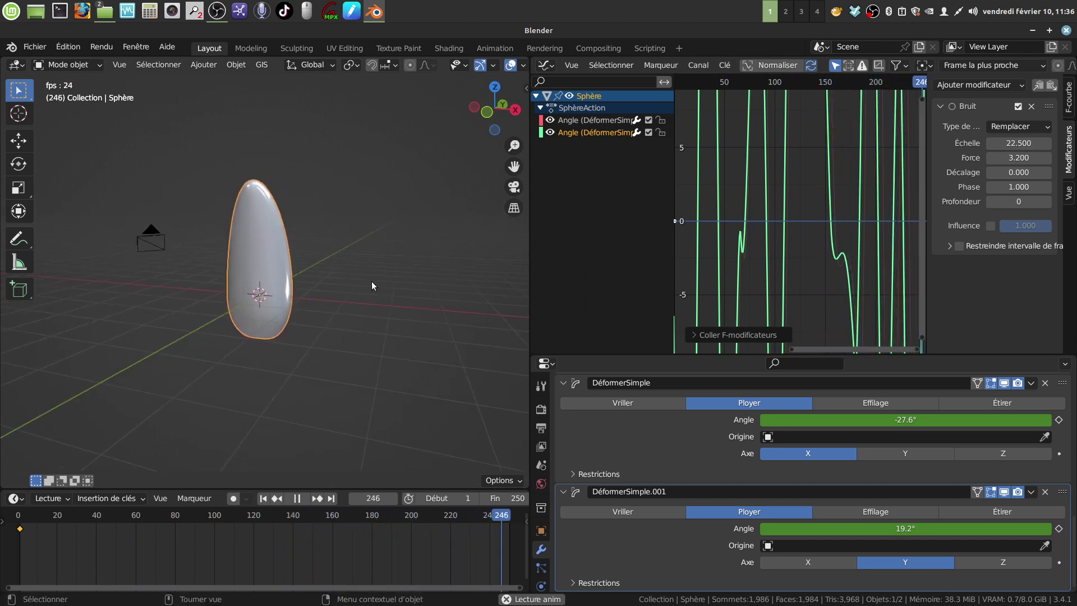
scroll(381, 234, "up", 2)
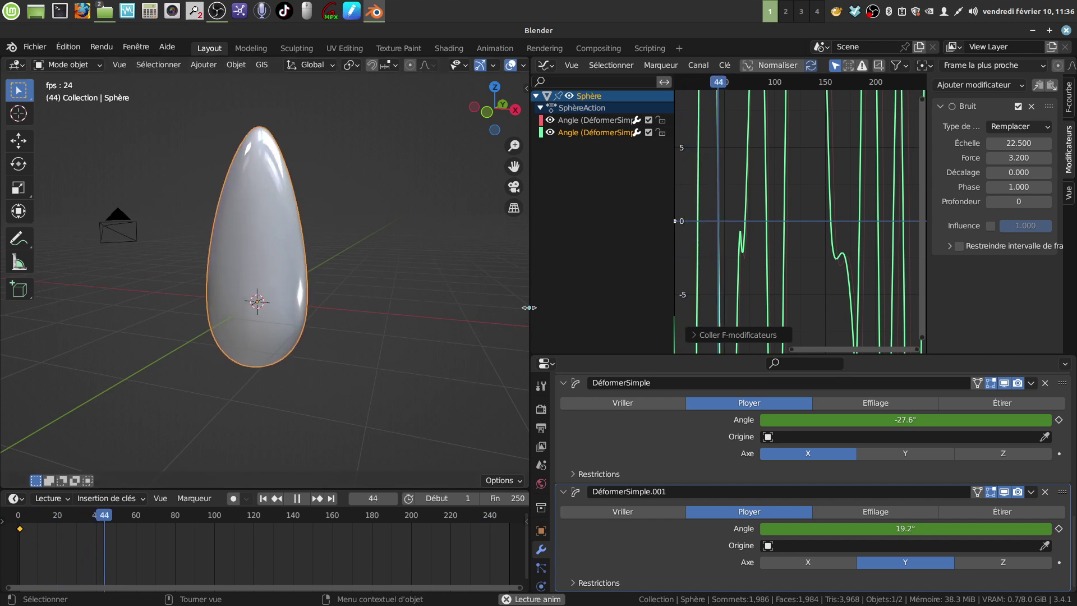
Widen the 3D viewport, watch the flame sway from a lower angle and stop the playback.
left_click_drag(530, 289, 757, 286)
scroll(432, 301, "down", 2)
middle_click_drag(429, 301, 429, 275)
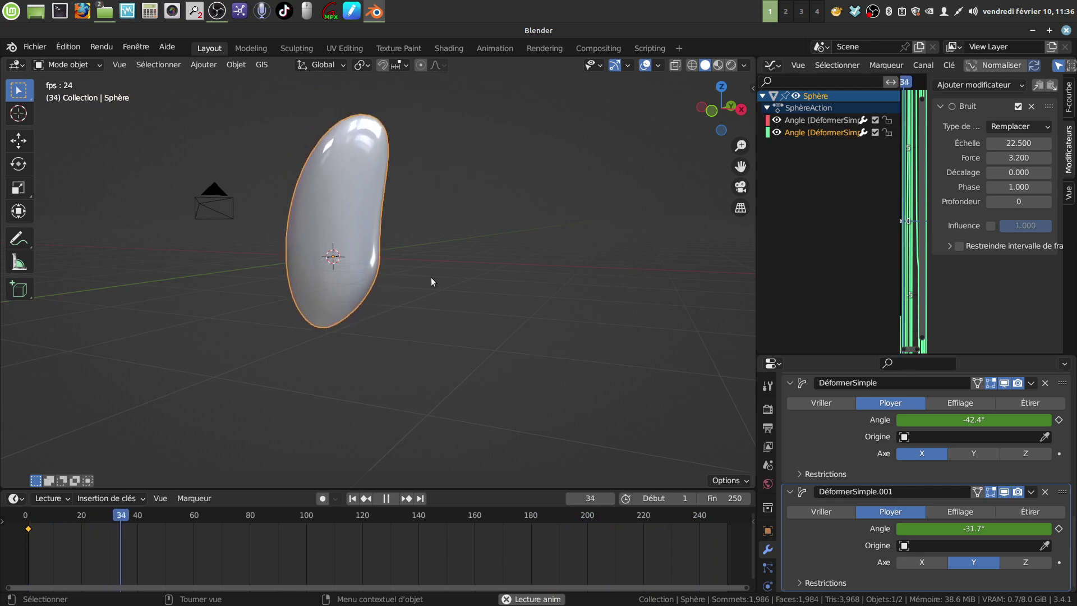
mouse_move(432, 267)
middle_mouse_down()
mouse_move(401, 285)
mouse_move(354, 288)
mouse_move(359, 304)
mouse_move(447, 275)
mouse_move(438, 270)
middle_mouse_up()
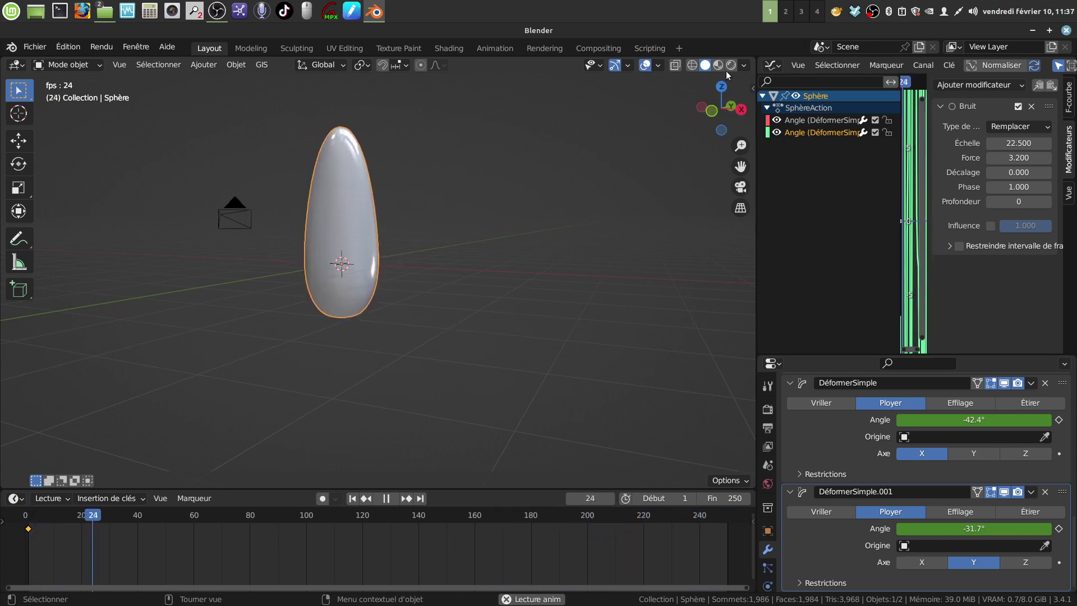
left_click(386, 498)
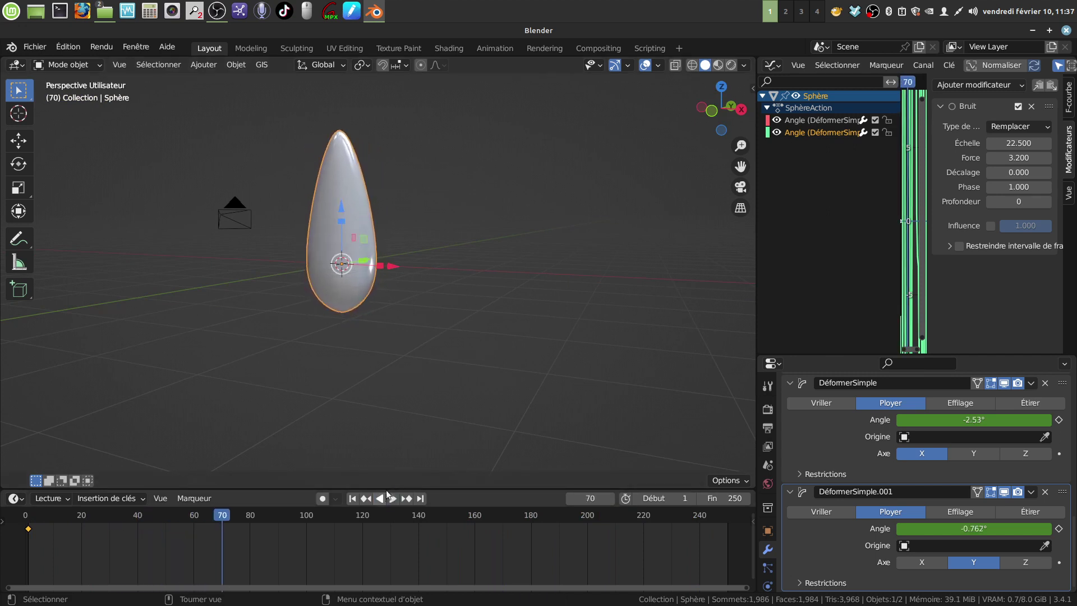
Add a cylinder mesh and move its geometry straight down below the flame in edit mode.
middle_click_drag(480, 229, 432, 263)
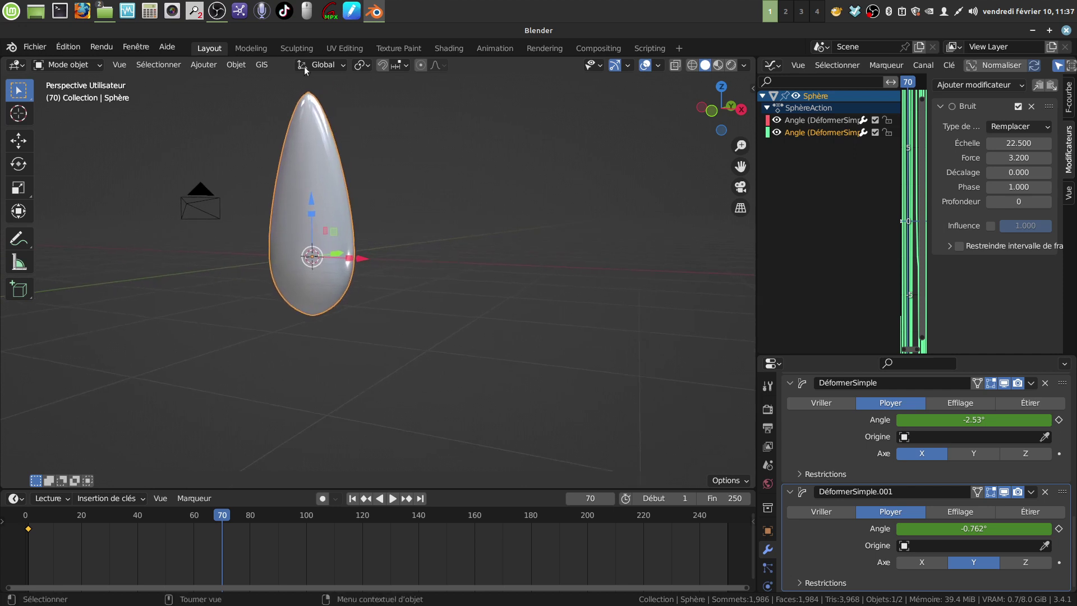
left_click(202, 64)
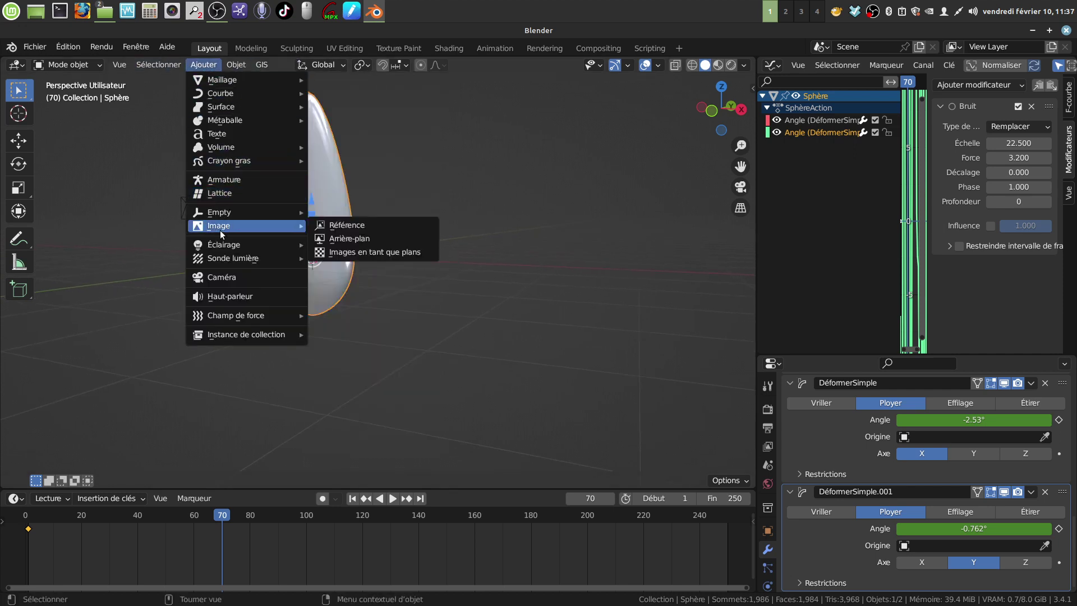
mouse_move(264, 83)
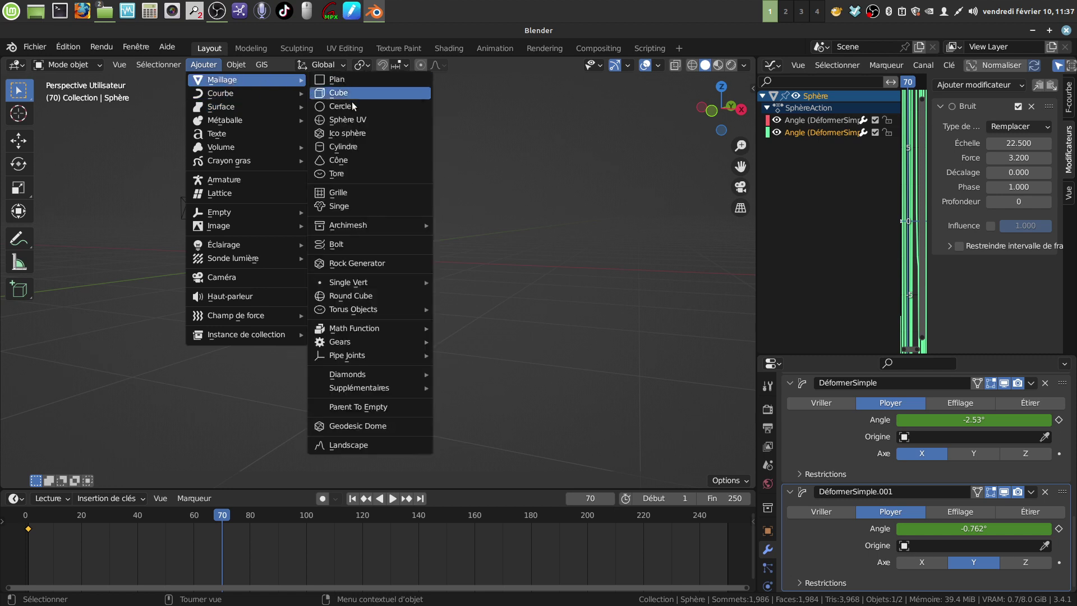
left_click(362, 148)
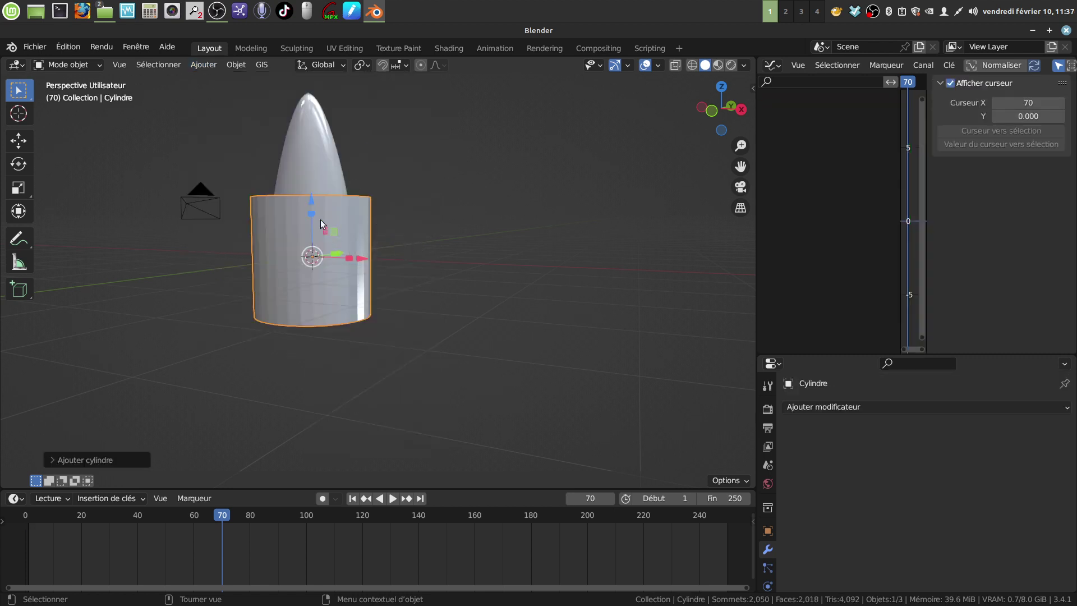
key("Tab")
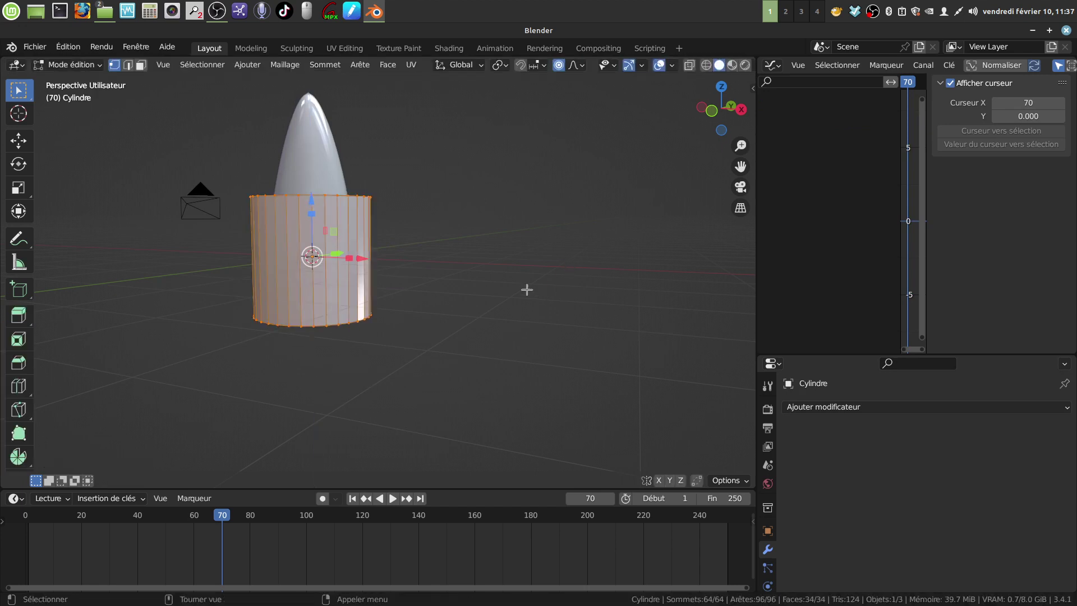
scroll(475, 267, "down", 4)
left_click_drag(349, 227, 349, 347)
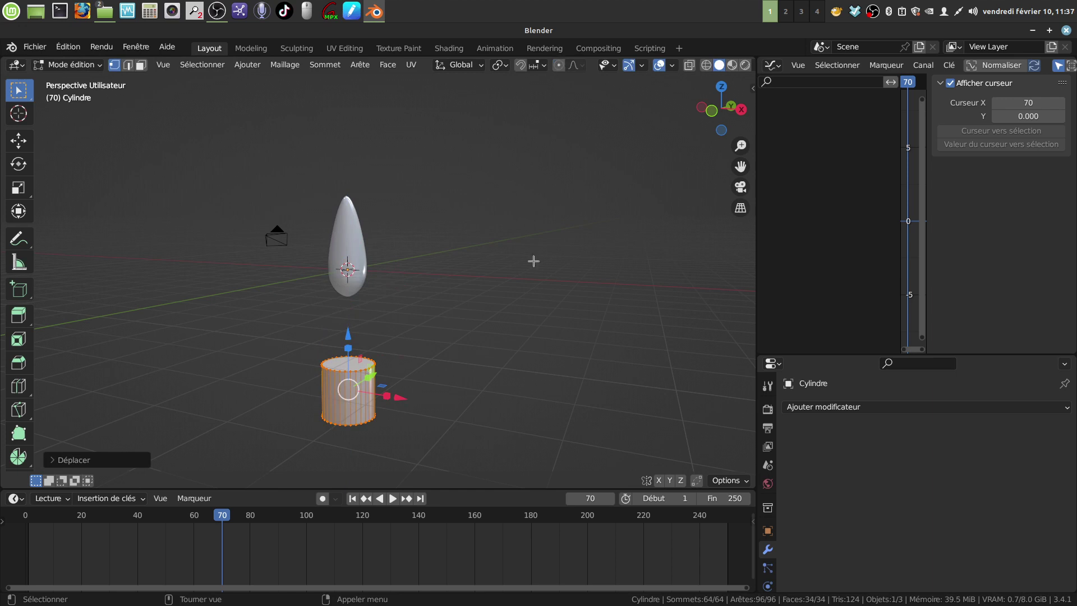
Stretch the cylinder vertically, then scale it down uniformly to a thin wick much narrower than the flame.
mouse_move(533, 261)
middle_mouse_down("shift")
mouse_move(517, 332)
mouse_move(580, 197)
mouse_move(526, 251)
middle_mouse_up("shift")
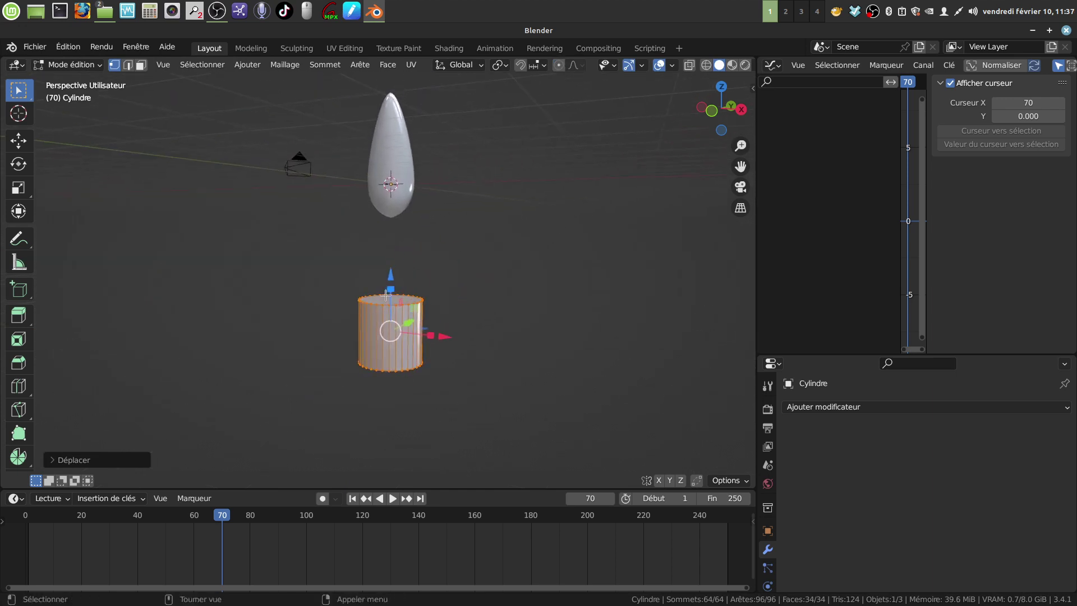
left_click_drag(385, 294, 439, 267)
scroll(439, 267, "down", 3)
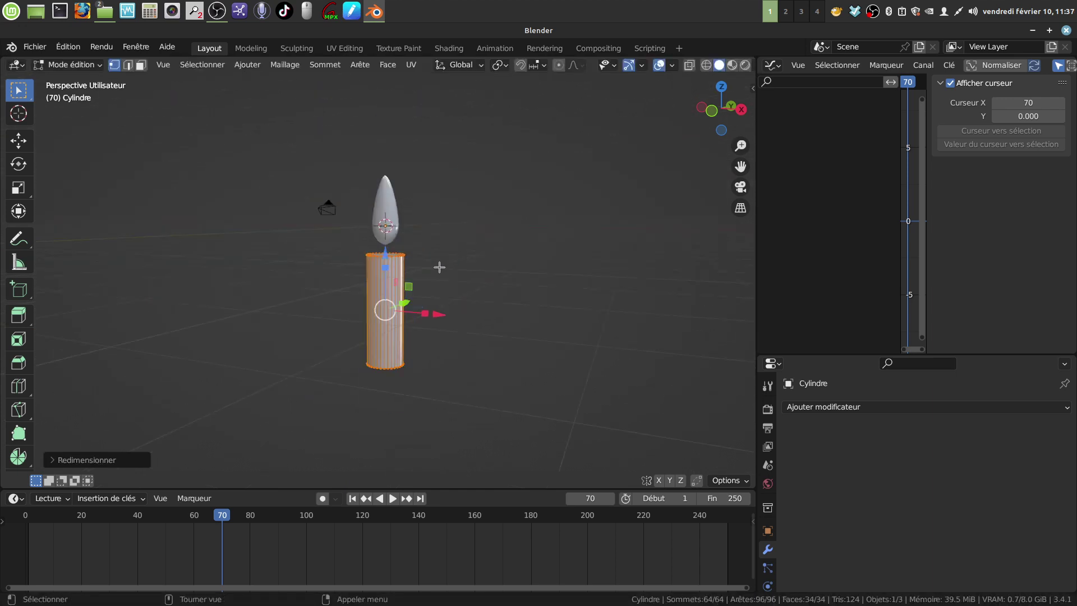
middle_click_drag(439, 267, 437, 265)
key("s")
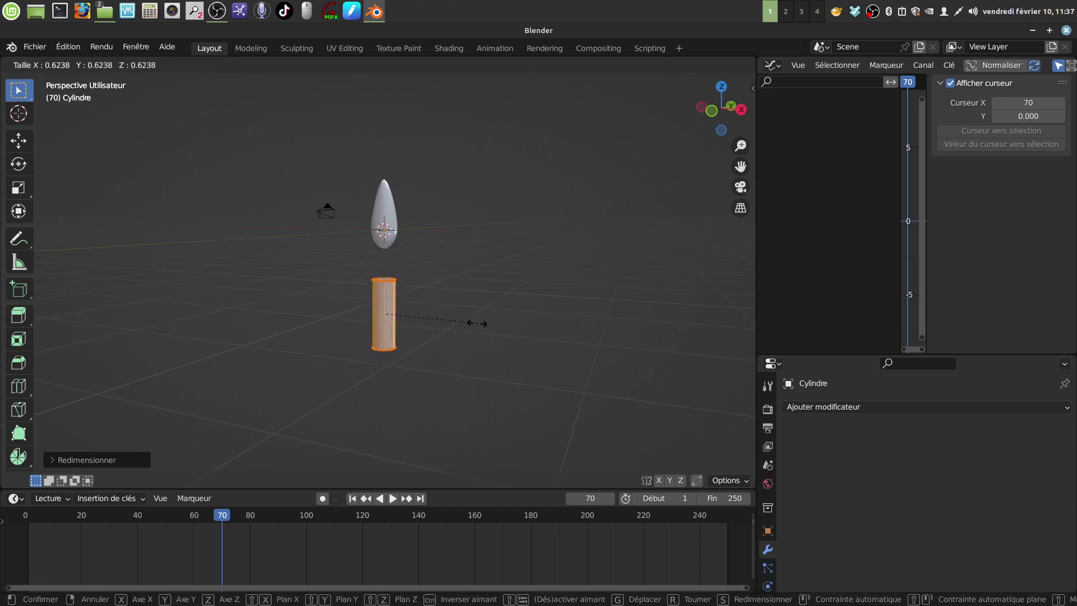
left_click(402, 313)
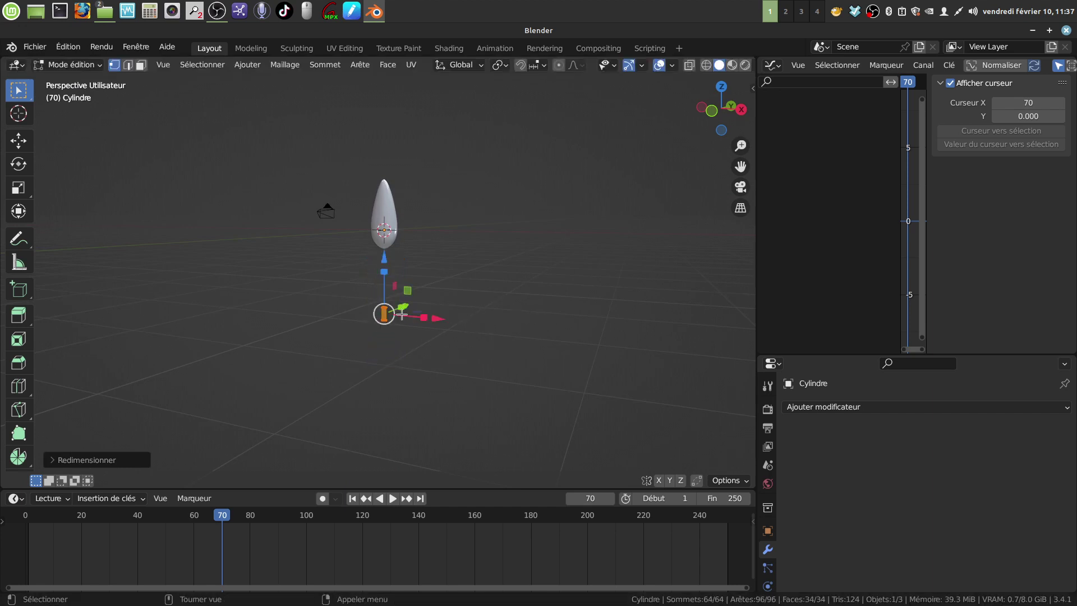
Raise the wick to just under the flame's base and scale it down slightly.
left_click_drag(383, 271, 385, 267)
left_click_drag(390, 227, 390, 227)
scroll(441, 326, "up", 4)
left_click_drag(396, 312, 396, 184)
scroll(500, 270, "down", 2)
scroll(479, 309, "up", 2)
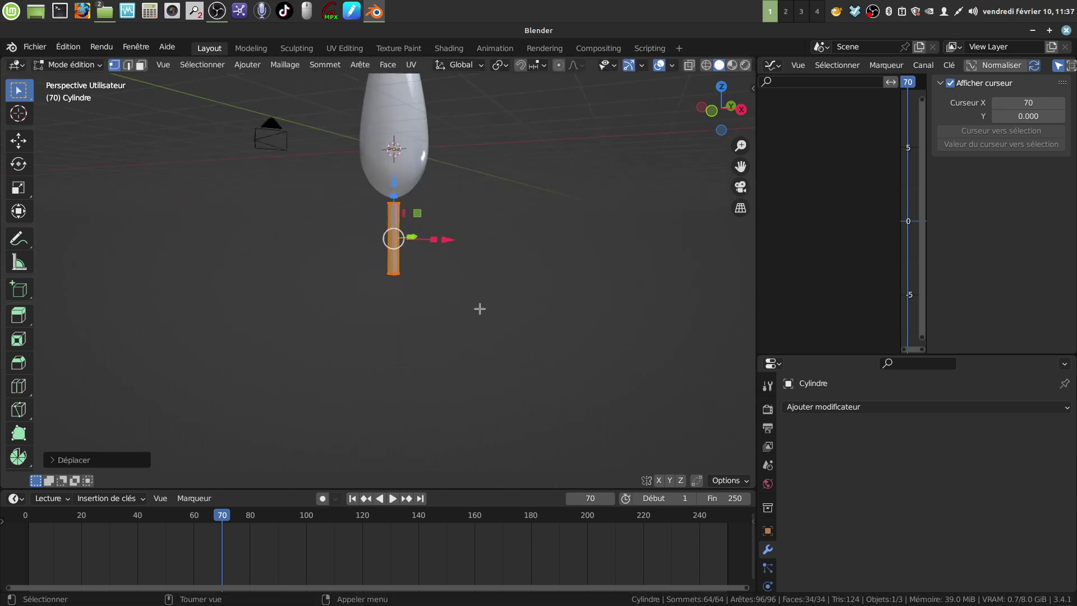
key("s")
left_click(491, 281)
scroll(466, 296, "up", 4)
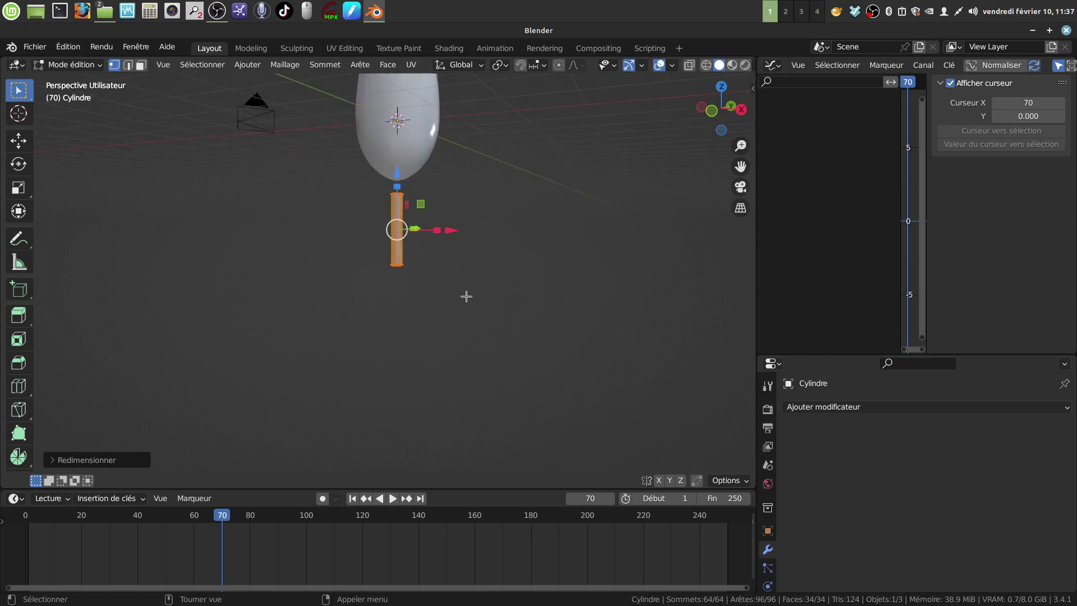
Add 23 evenly spaced horizontal loop cuts along the wick without sliding them.
key("Tab")
middle_click_drag(430, 336, 387, 344, "shift")
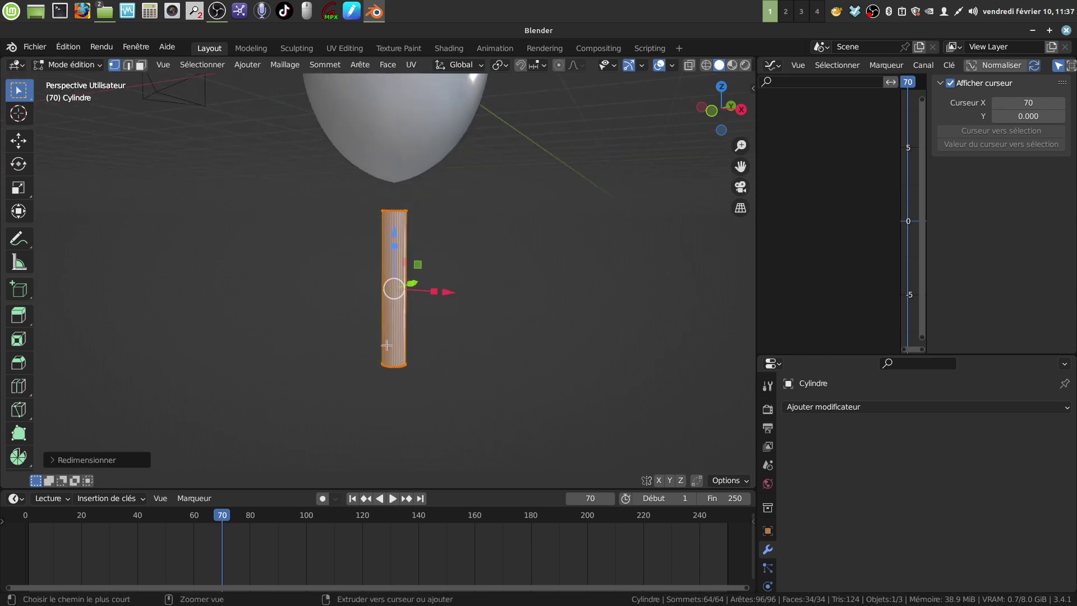
key("ctrl+r")
scroll(386, 345, "up", 4)
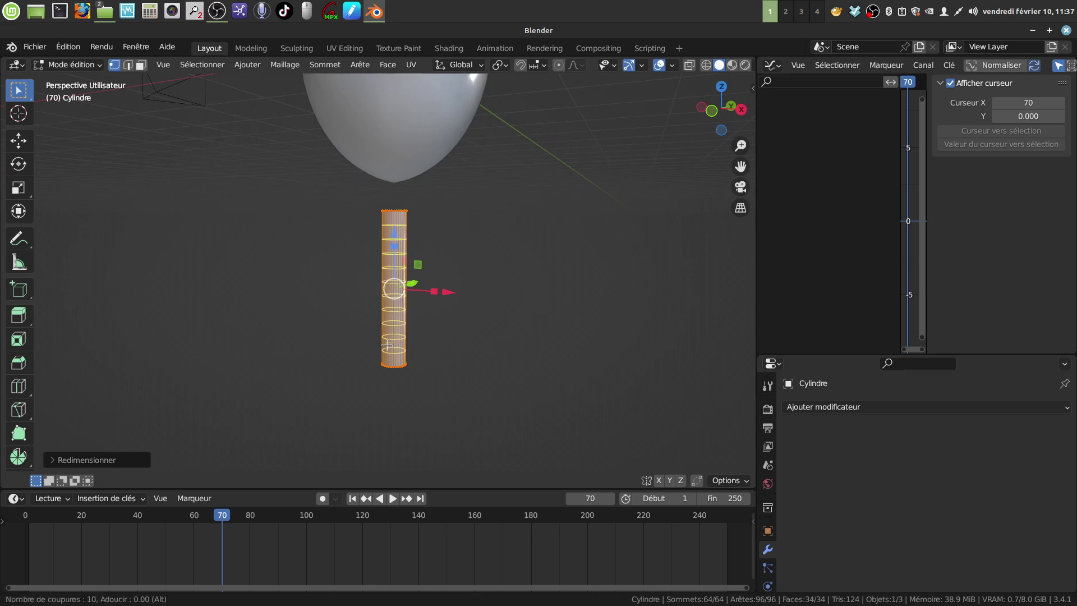
scroll(387, 345, "up", 13)
left_click(386, 345)
right_click(386, 345)
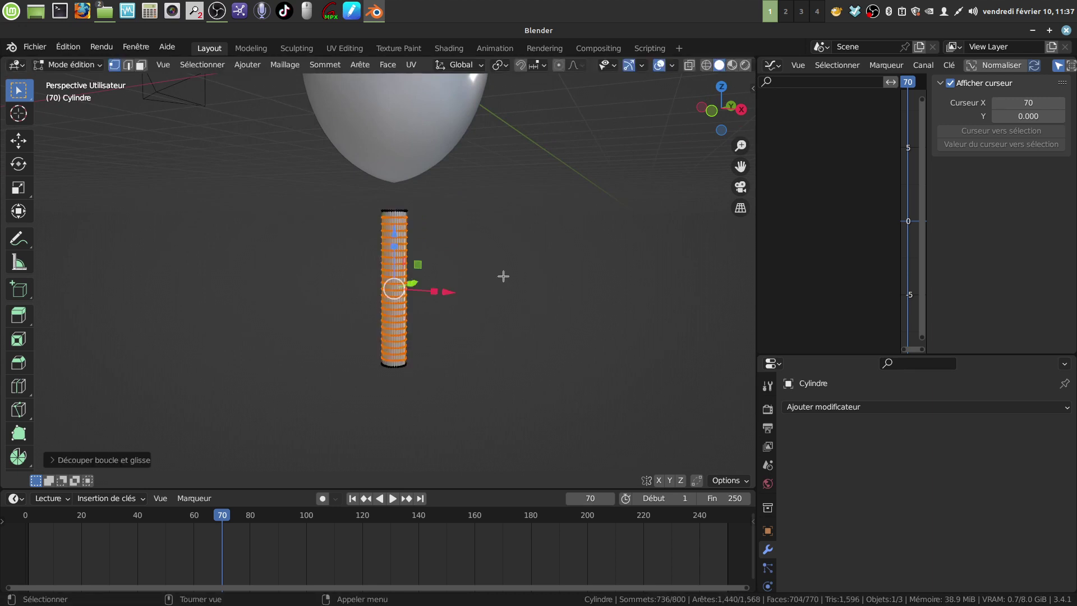
Select the vertices at the wick's upper end and rotate them about 20° with proportional editing to curve the wick.
left_click(444, 220)
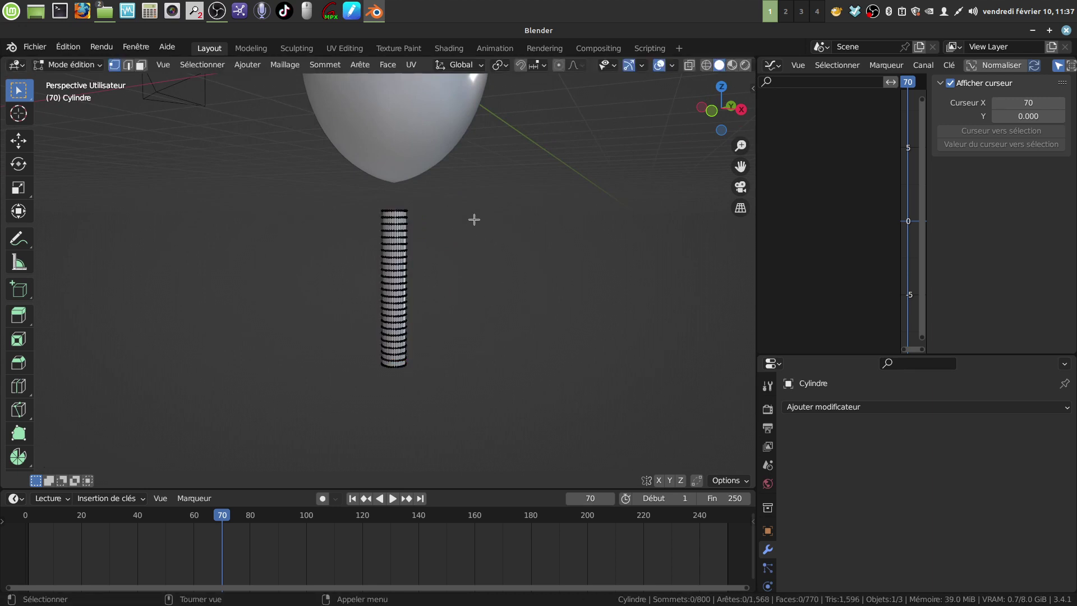
key("c")
left_click_drag(382, 209, 417, 214)
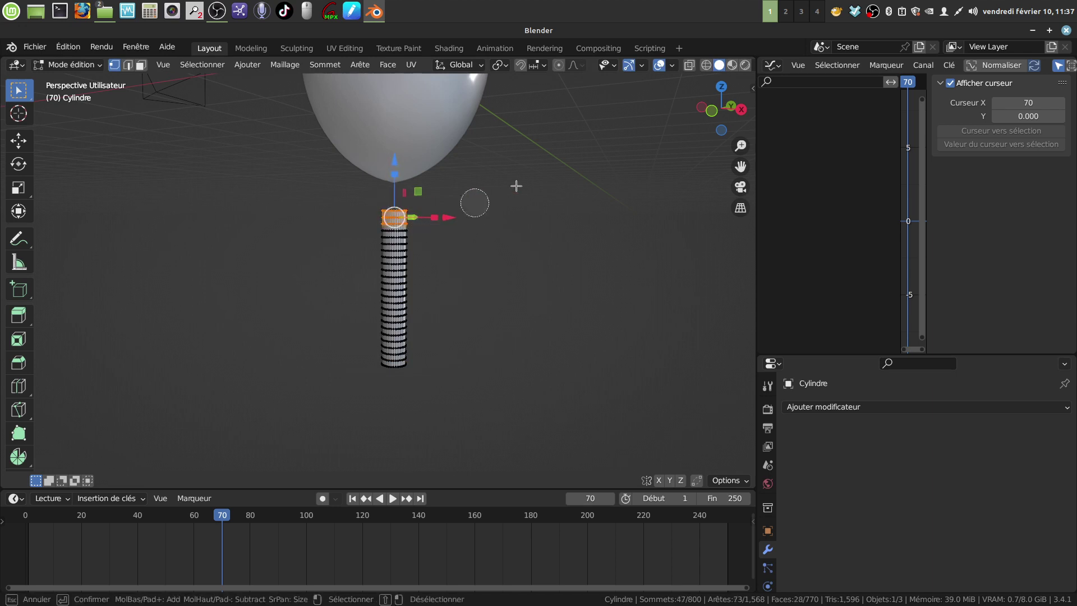
key("Escape")
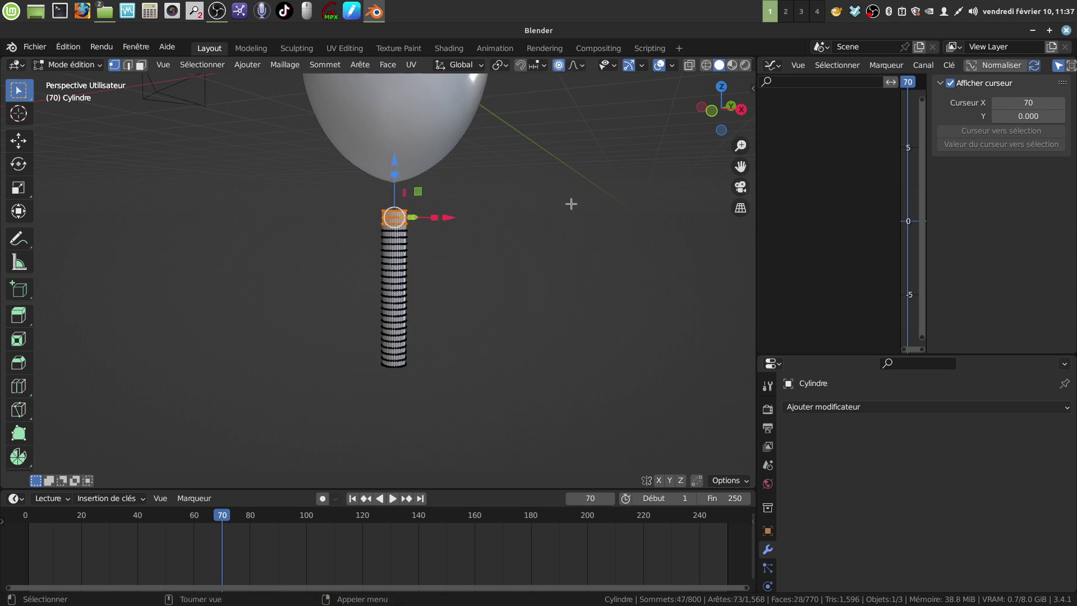
key("r")
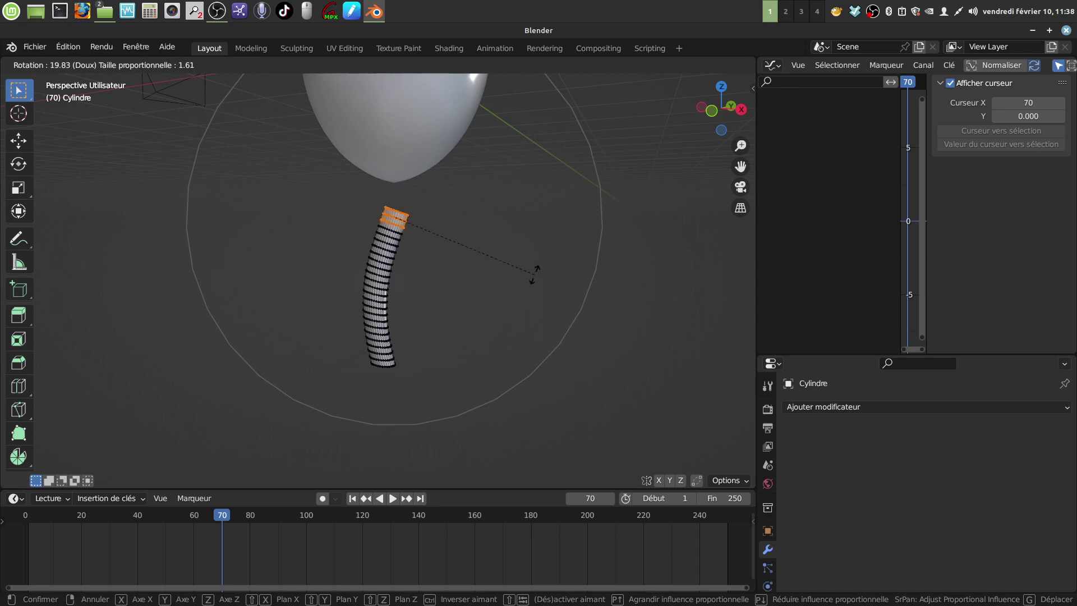
left_click(535, 273)
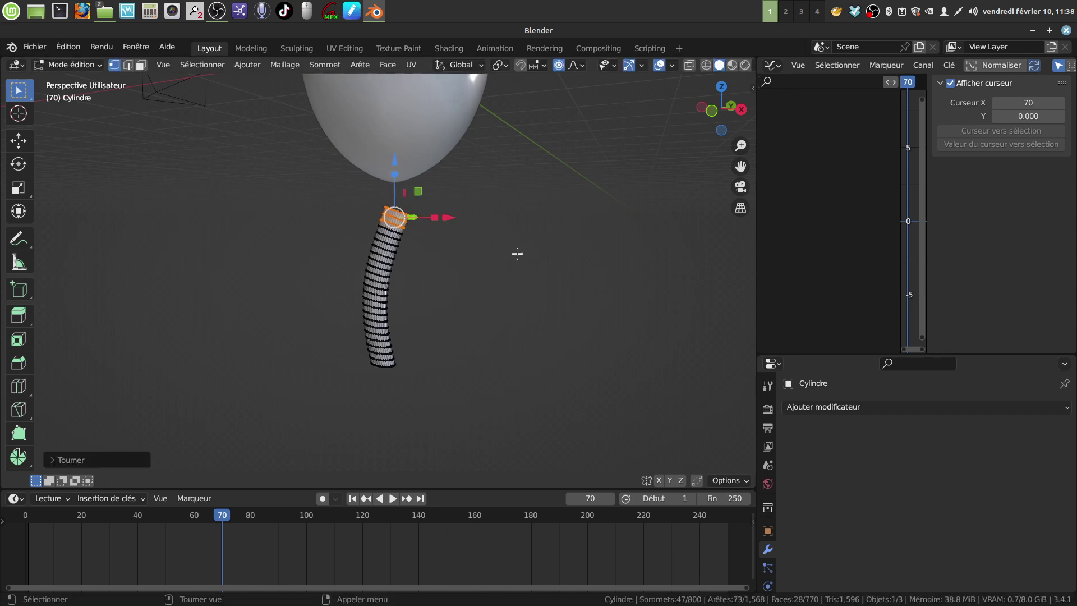
Rotate the wick's upper end again as seen from the side, with proportional editing, and leave edit mode.
middle_click_drag(514, 249, 487, 258)
scroll(488, 258, "up", 4)
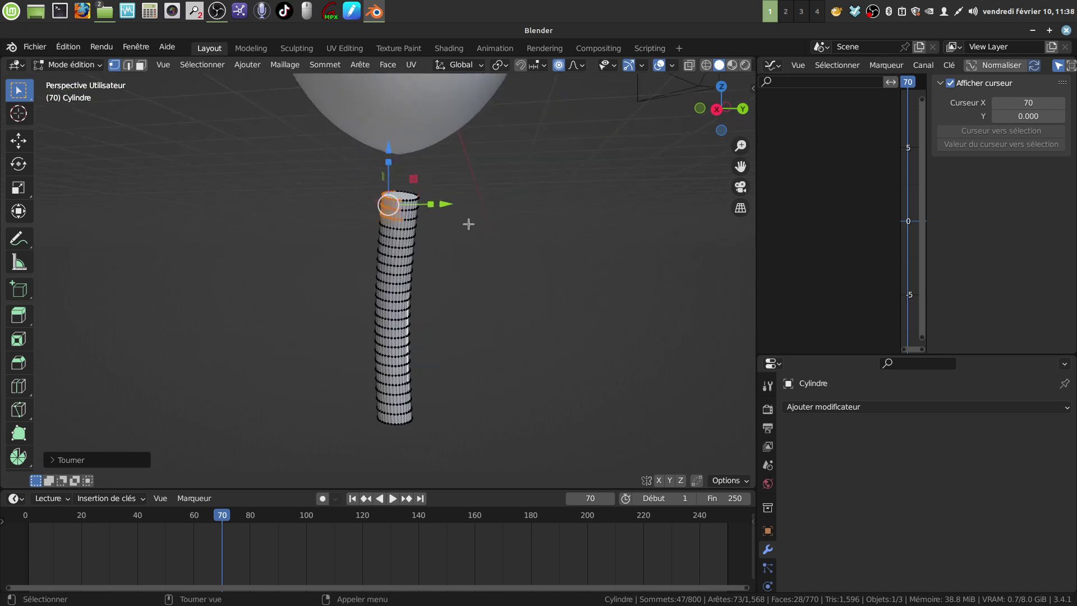
key("r")
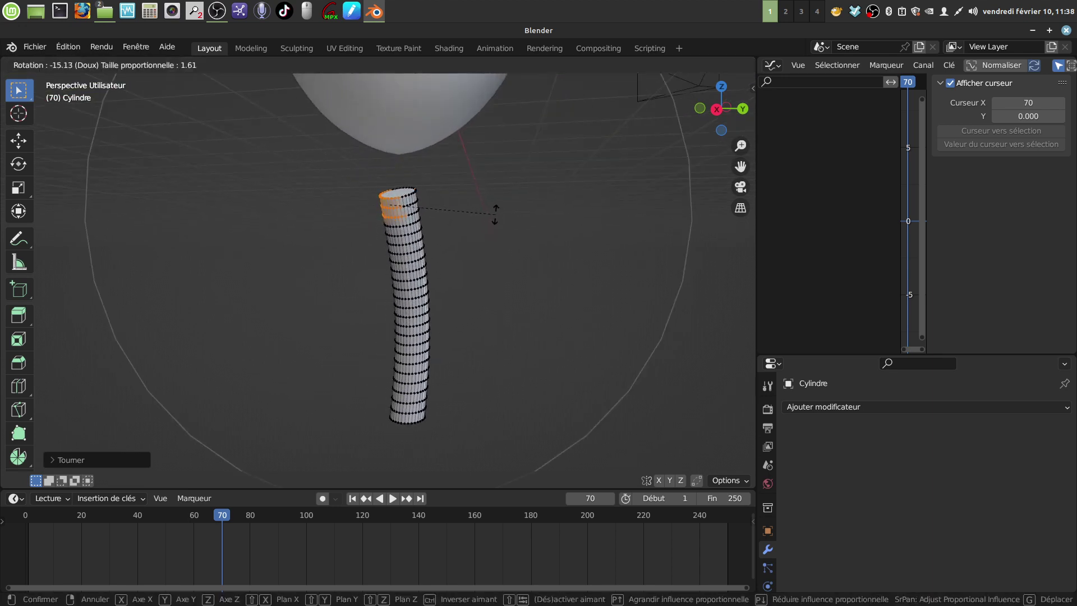
left_click(495, 289)
middle_click_drag(495, 289, 456, 288)
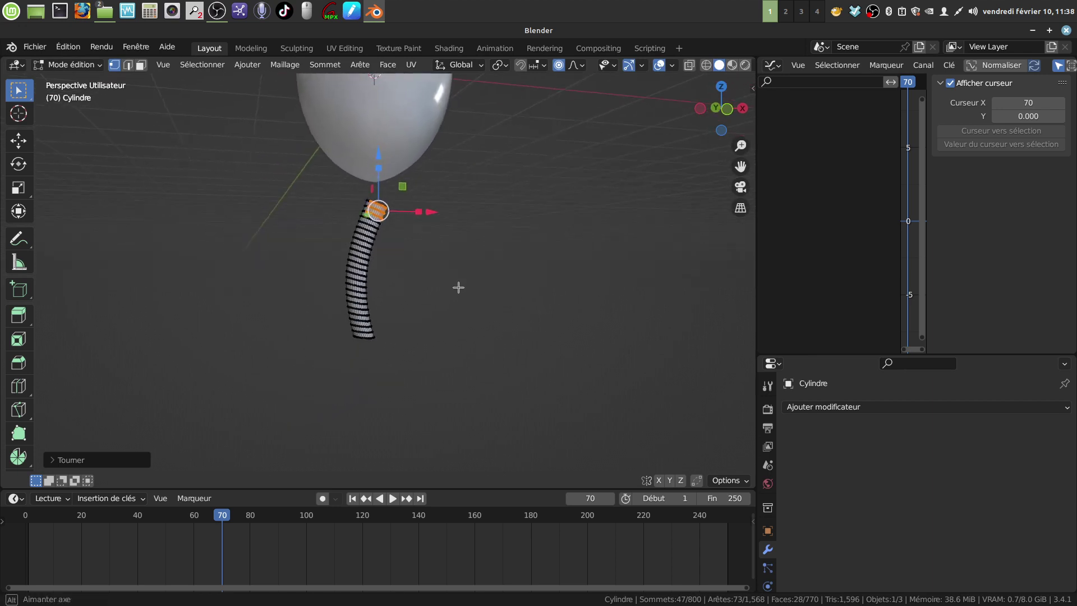
key("Tab")
Bevel the rim at the wick's upper end with 3 segments and a width of about 0.0155 m.
middle_click_drag(381, 241, 364, 297)
scroll(463, 280, "up", 4)
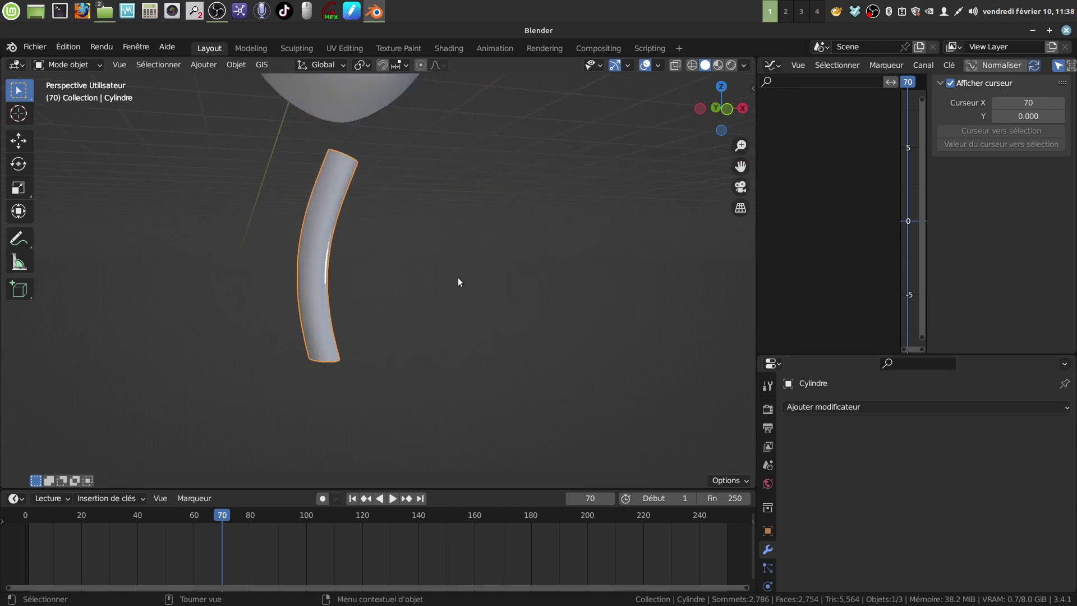
middle_click_drag(442, 244, 420, 248)
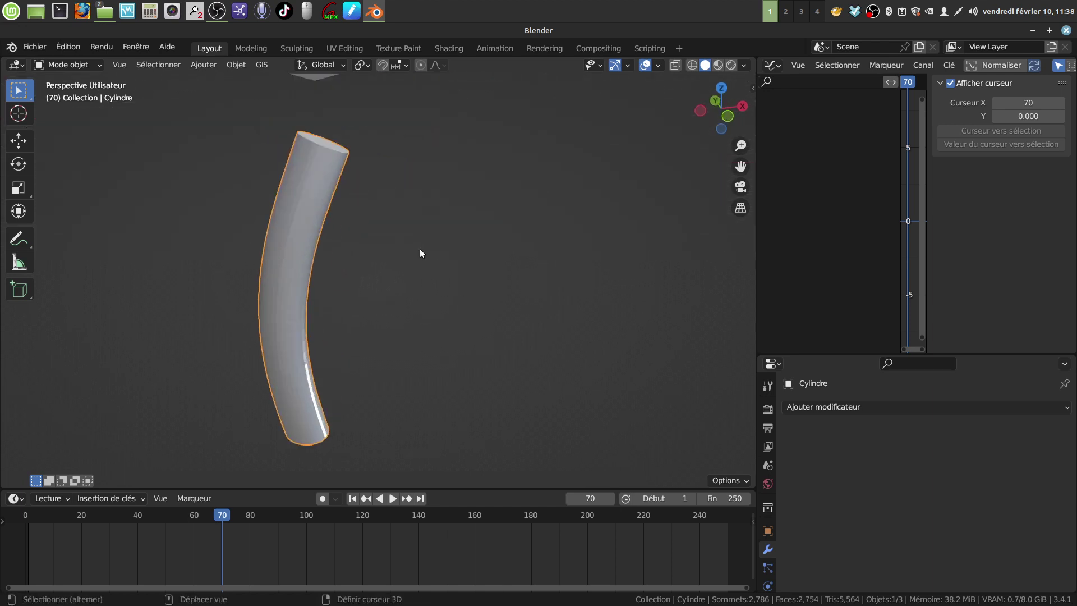
scroll(429, 277, "up", 3)
key("Tab")
scroll(472, 310, "up", 3)
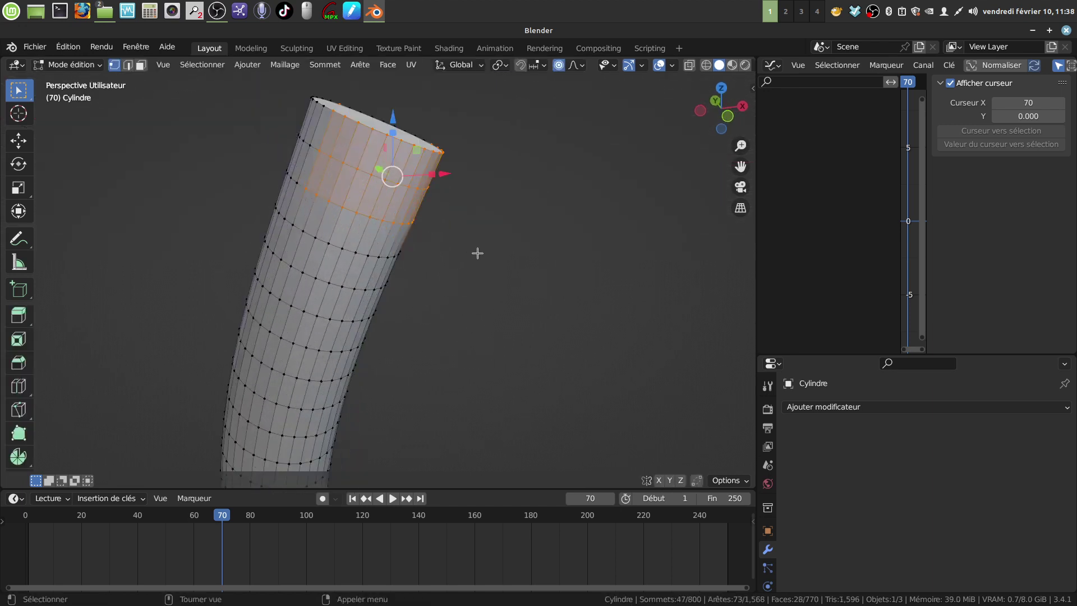
left_click(459, 245)
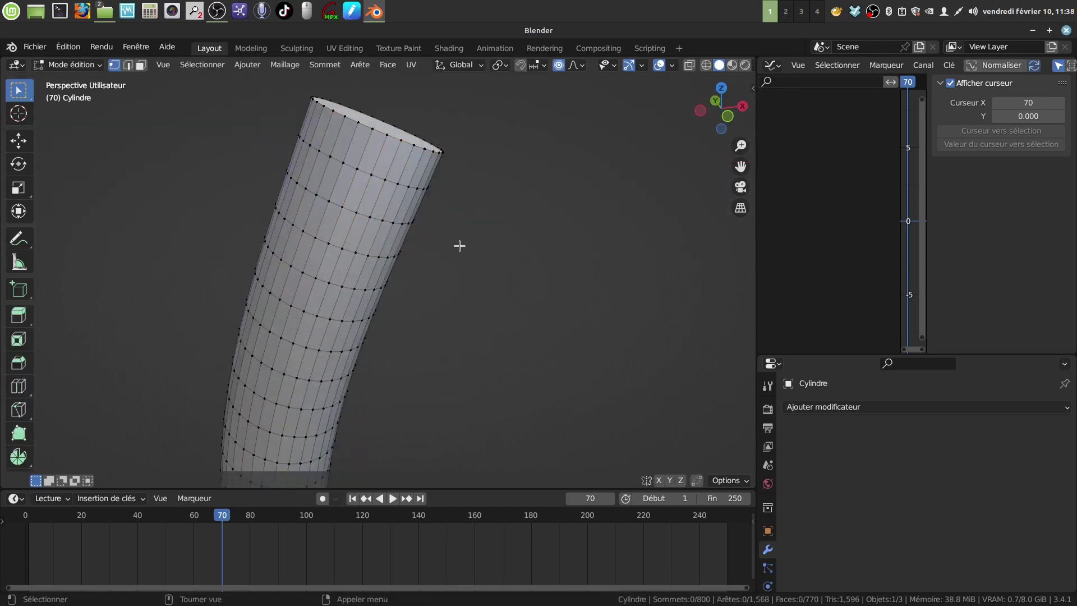
left_click(379, 128, "alt")
key("ctrl+b")
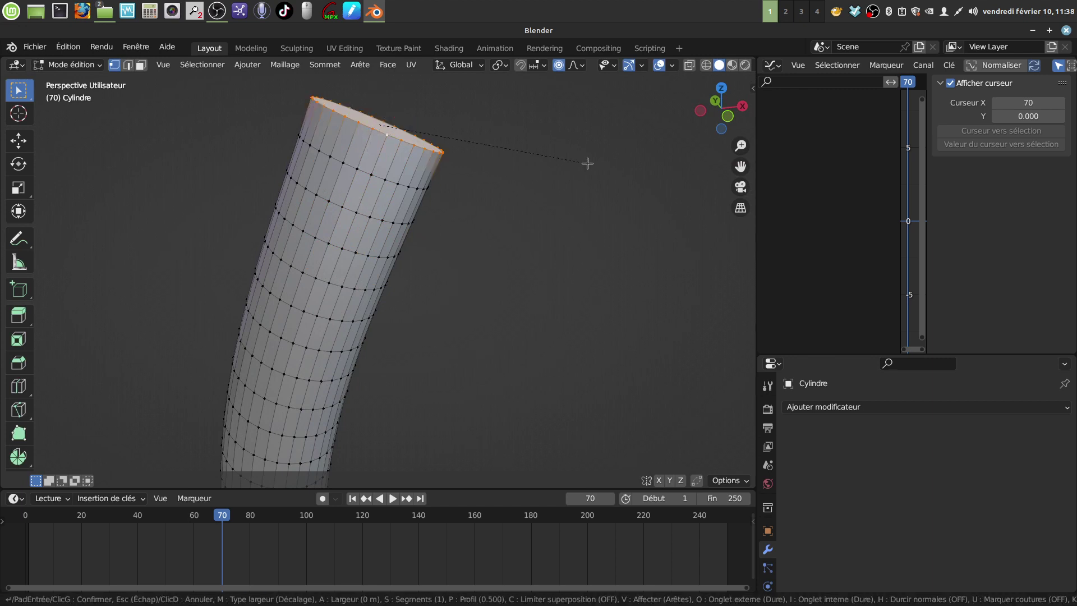
scroll(589, 162, "up", 2)
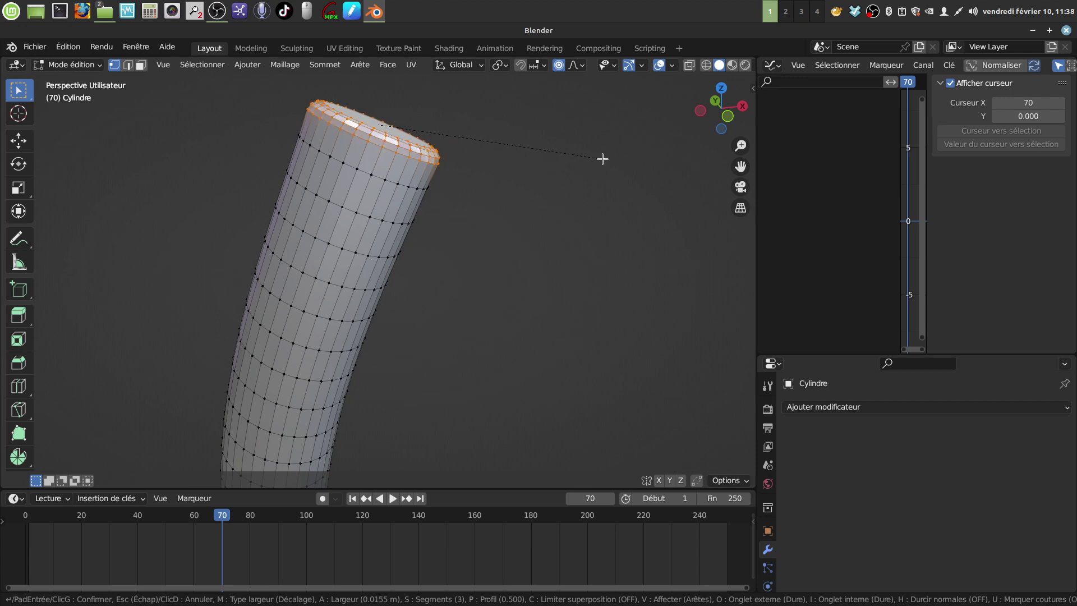
left_click(603, 159)
scroll(516, 191, "down", 4)
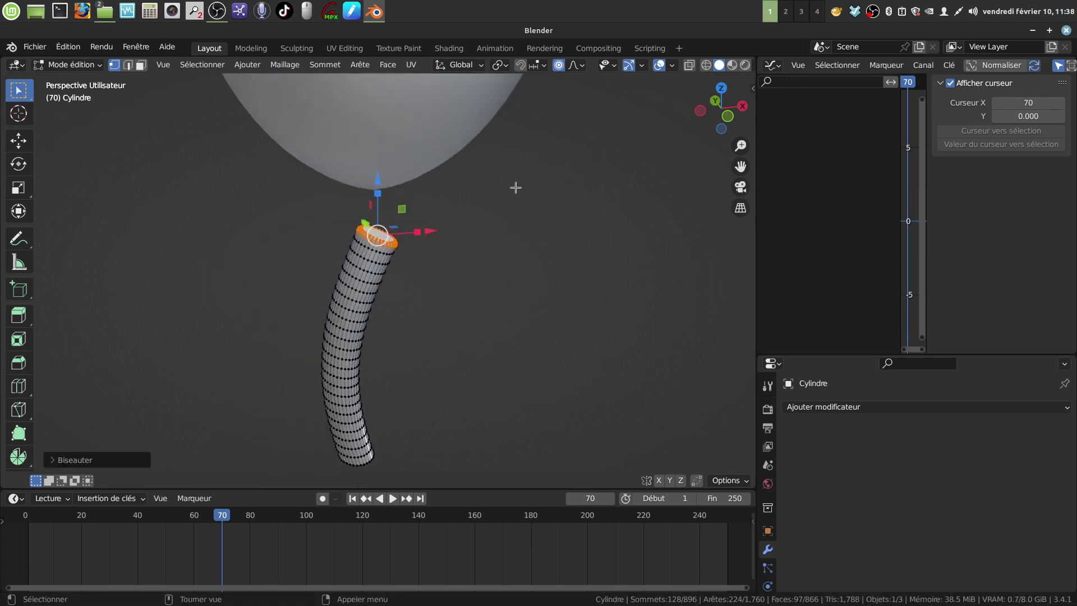
scroll(455, 275, "up", 3)
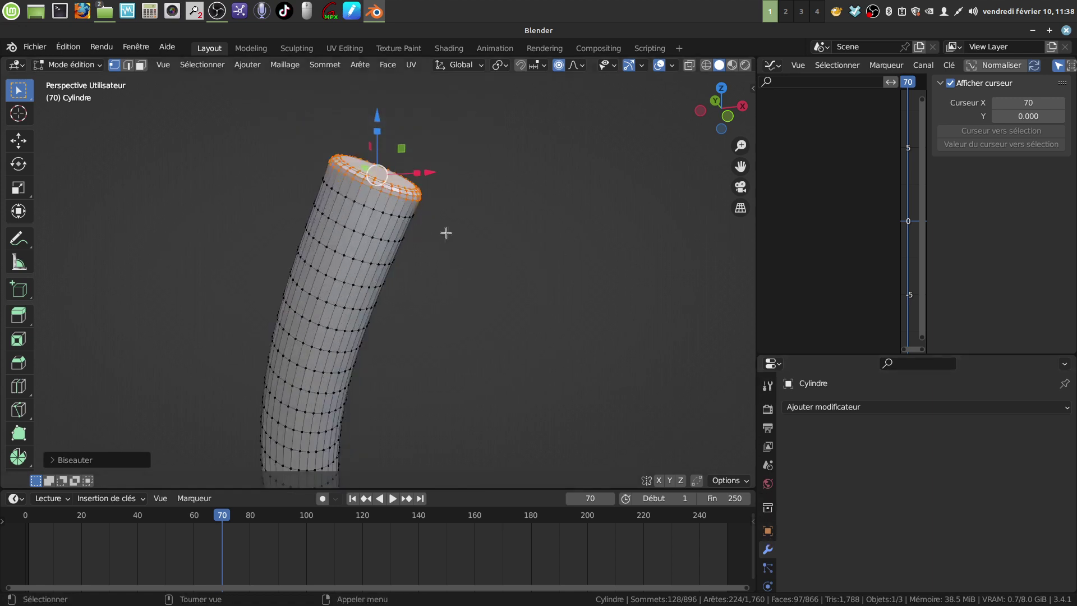
key("Tab")
Apply smooth shading (Ombrage lissé) to the wick and check it briefly in rendered view.
scroll(454, 241, "down", 4)
scroll(427, 238, "up", 1)
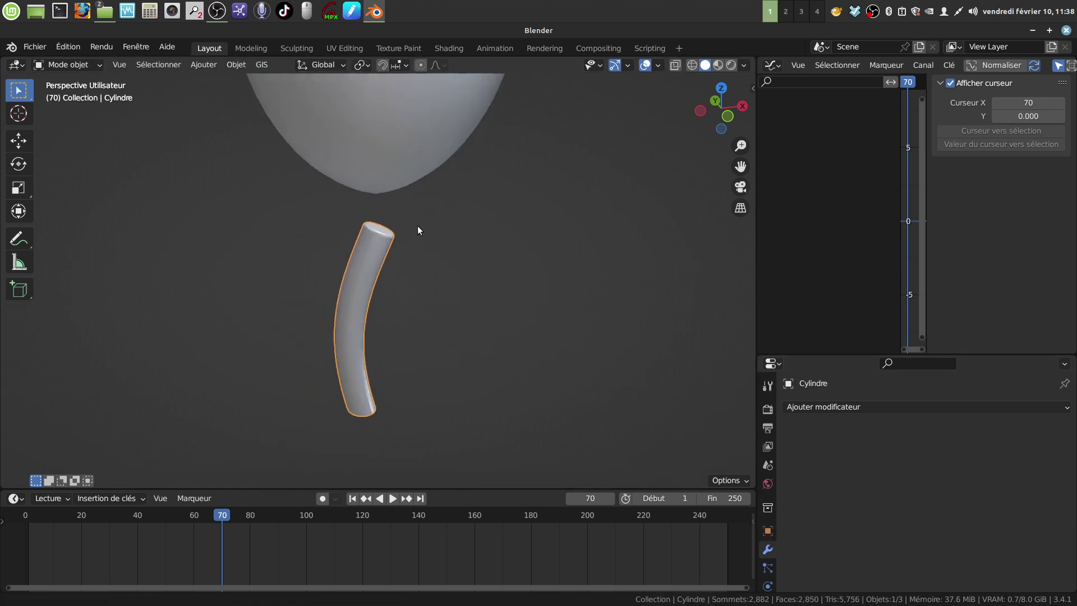
right_click(381, 223)
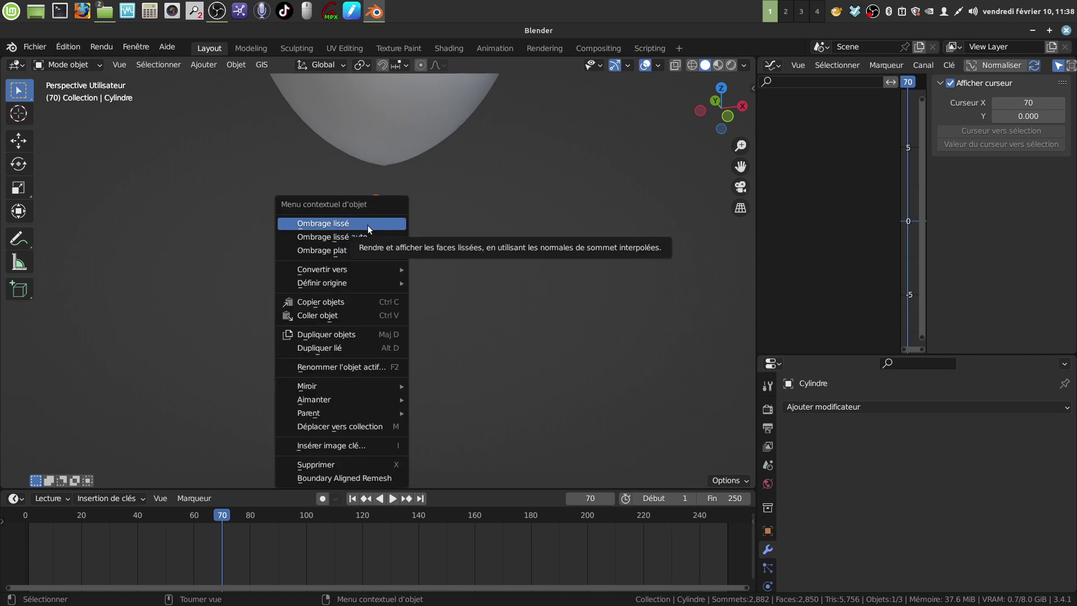
left_click(368, 224)
middle_click_drag(443, 221, 373, 236)
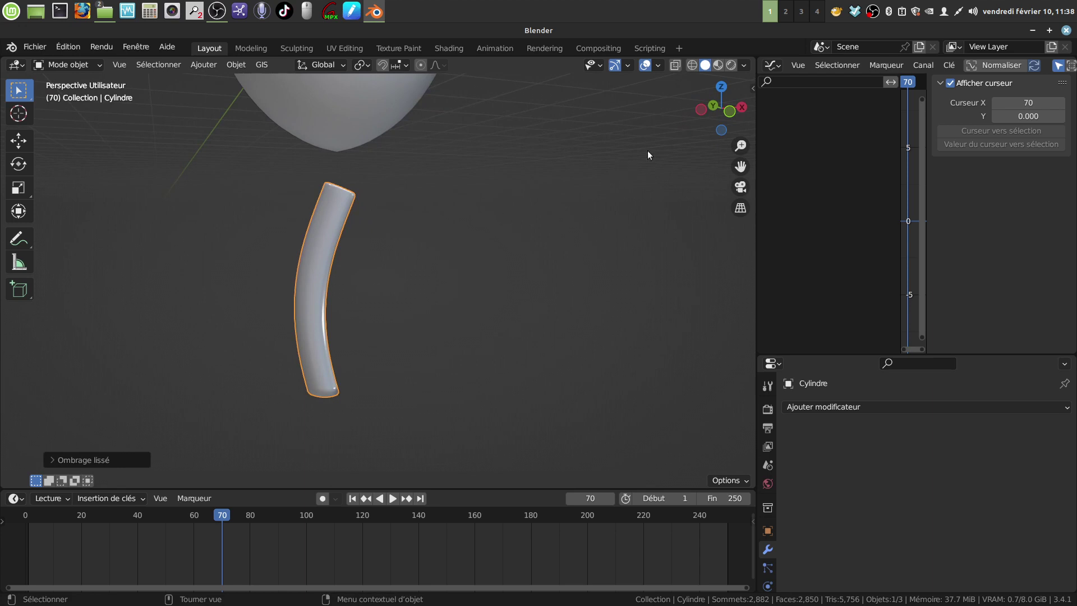
left_click(733, 66)
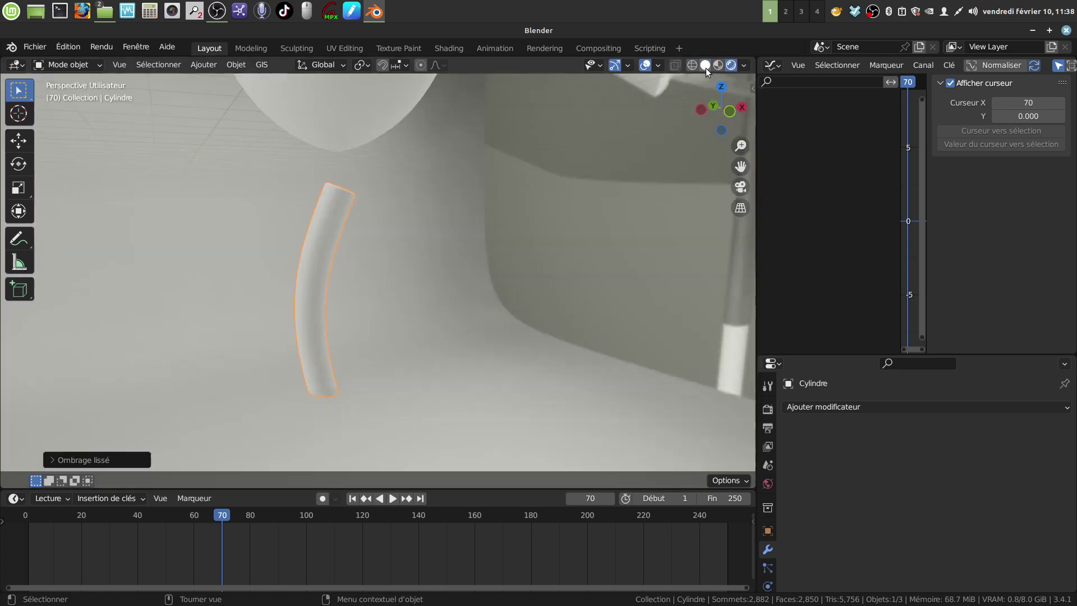
left_click(705, 66)
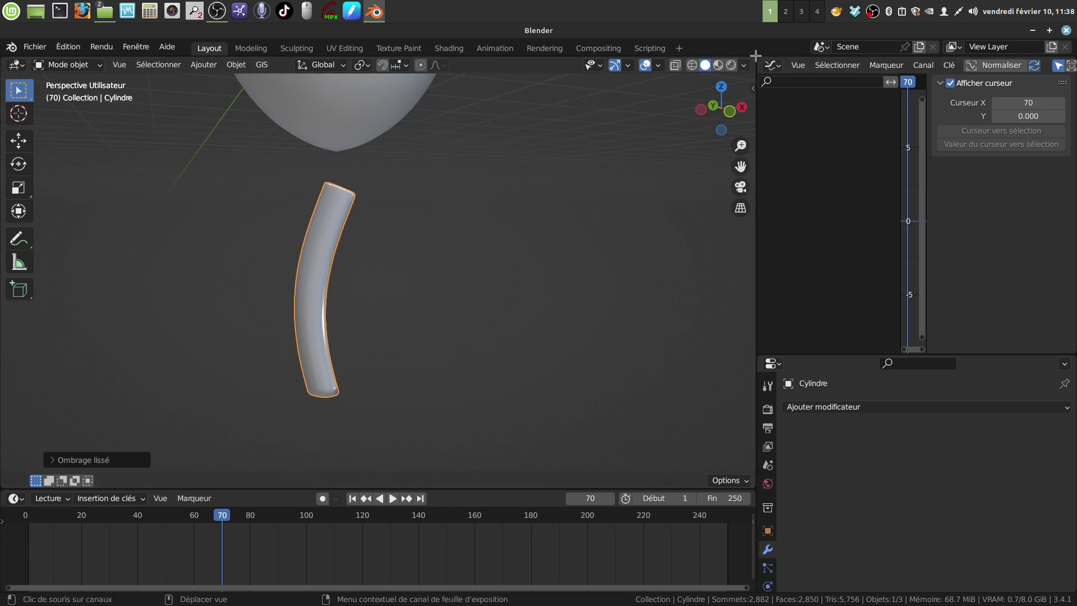
Split the 3D viewport vertically and turn the new area into a shader editor without its sidebar.
left_click_drag(753, 56, 336, 208)
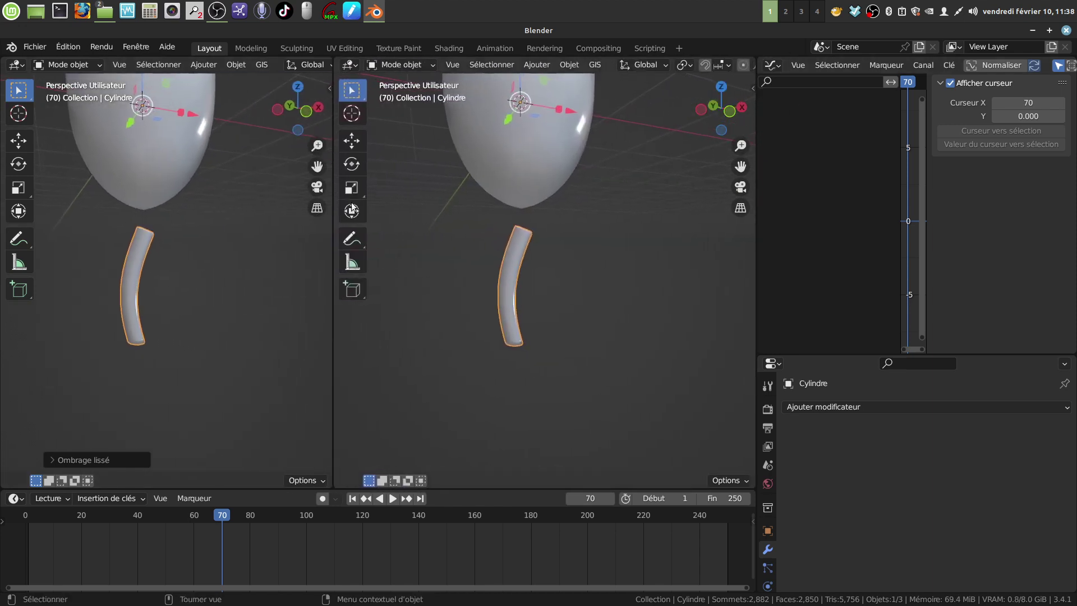
left_click(356, 66)
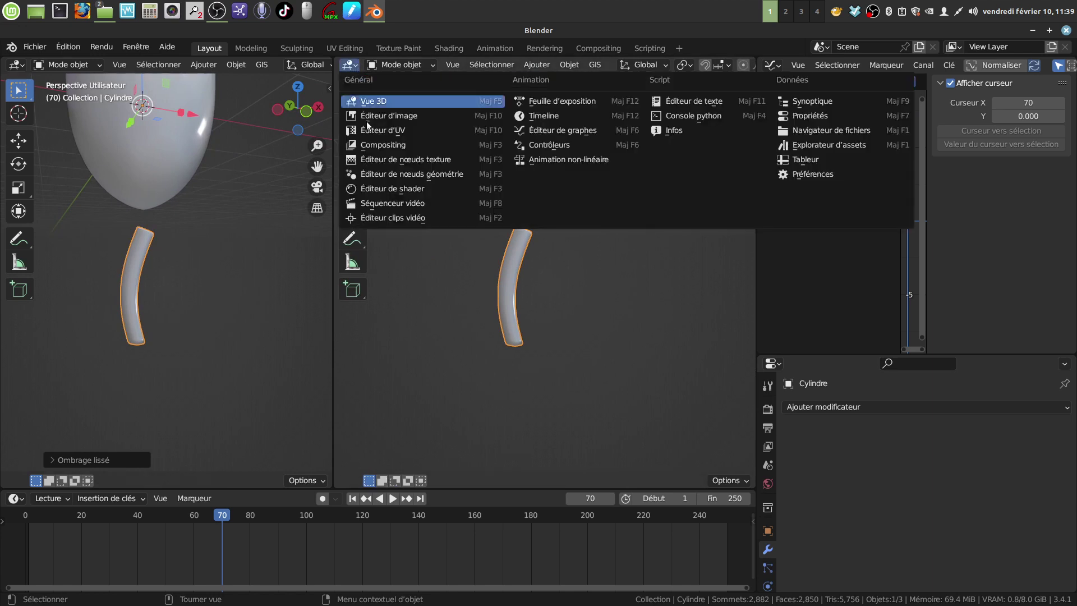
left_click(441, 188)
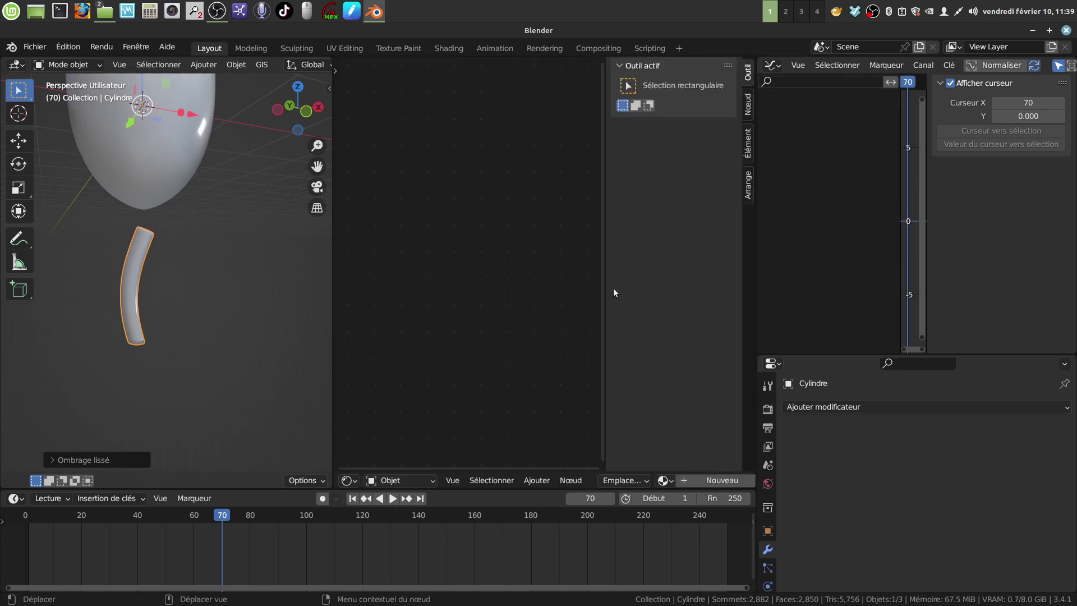
key("n")
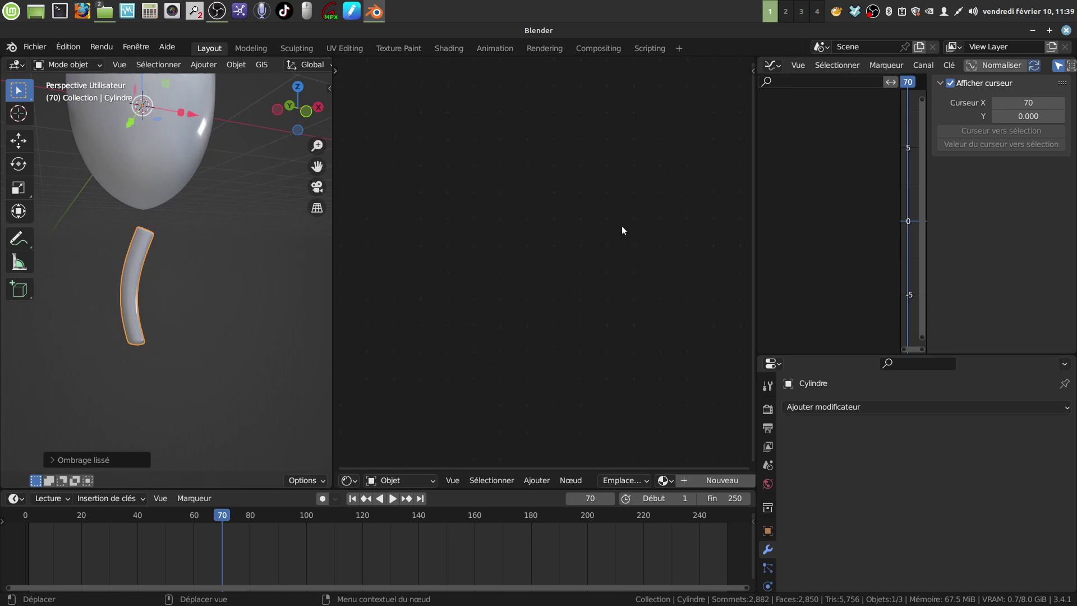
Create a new material for the wick and delete its BSDF guidée node.
left_click(542, 480)
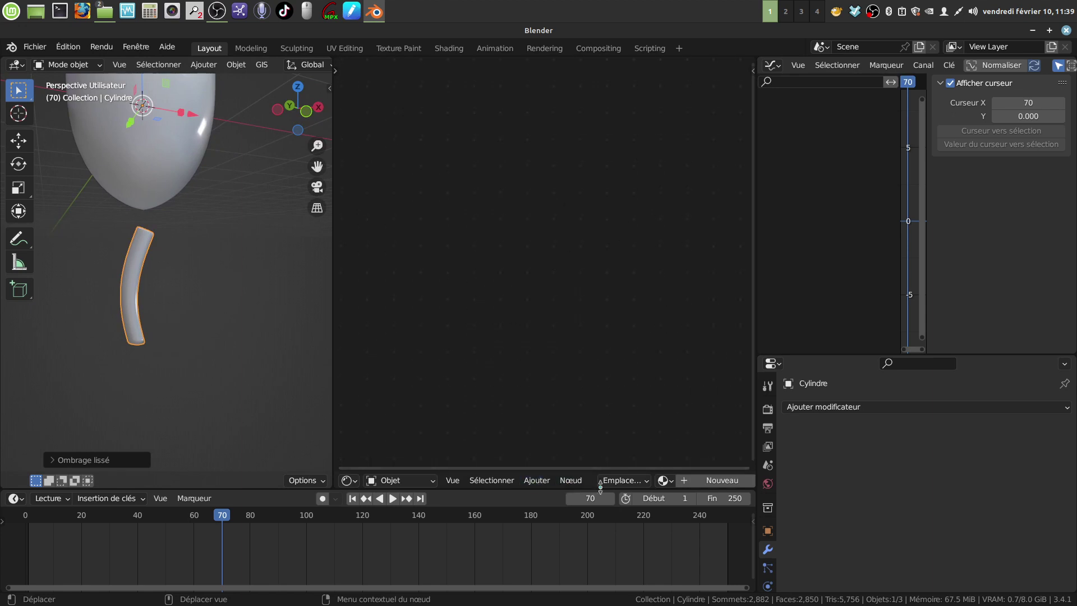
left_click(700, 482)
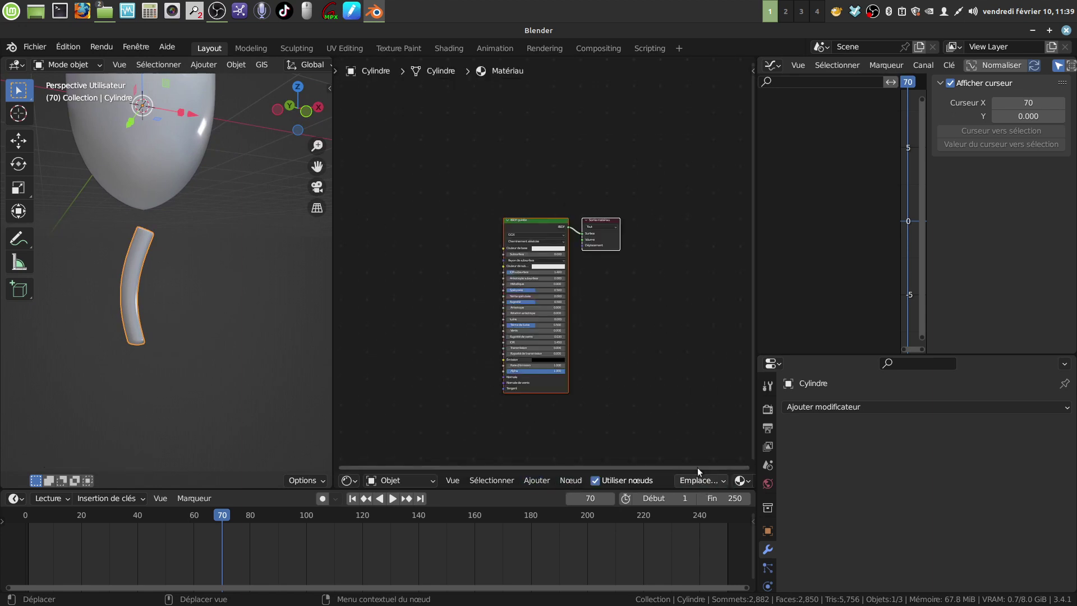
middle_click_drag(665, 231, 666, 228)
left_click(661, 238)
middle_click_drag(625, 323, 639, 318)
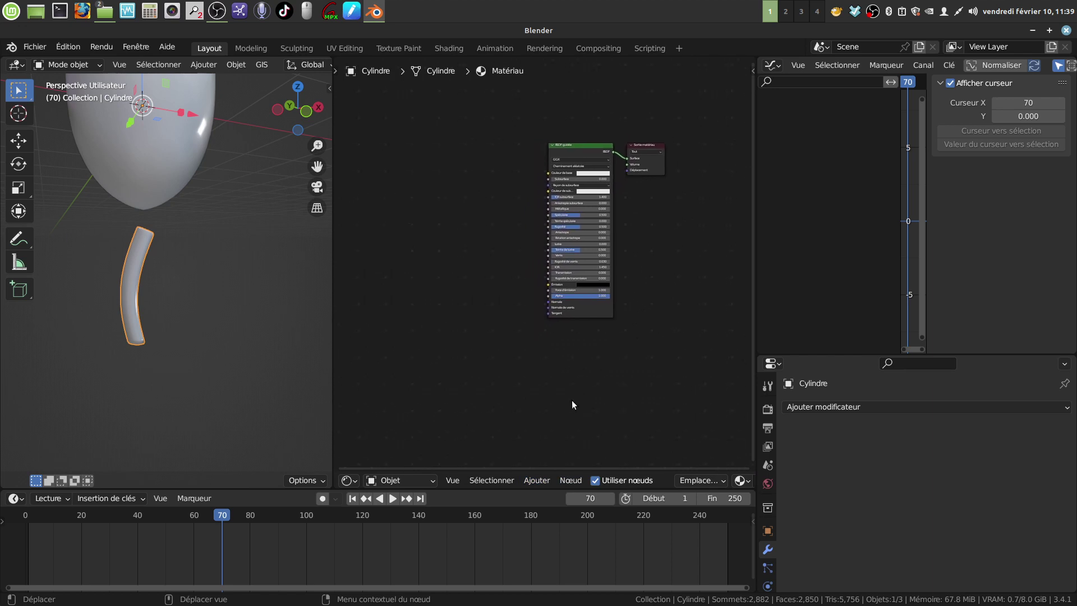
left_click(537, 481)
key("x")
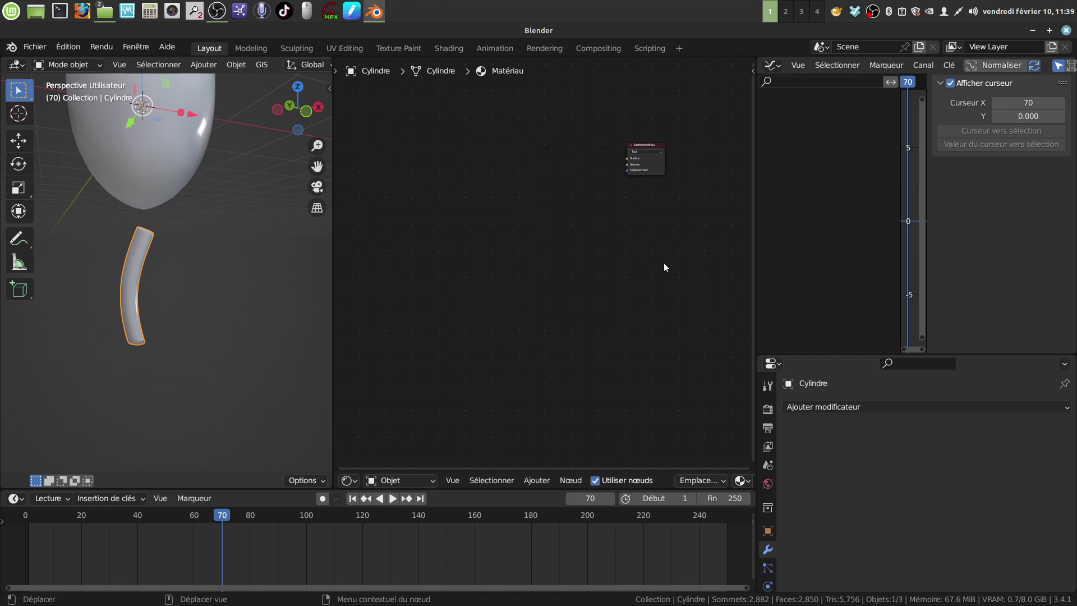
Add a Shader de mélange node to the left of the material output.
left_click(538, 481)
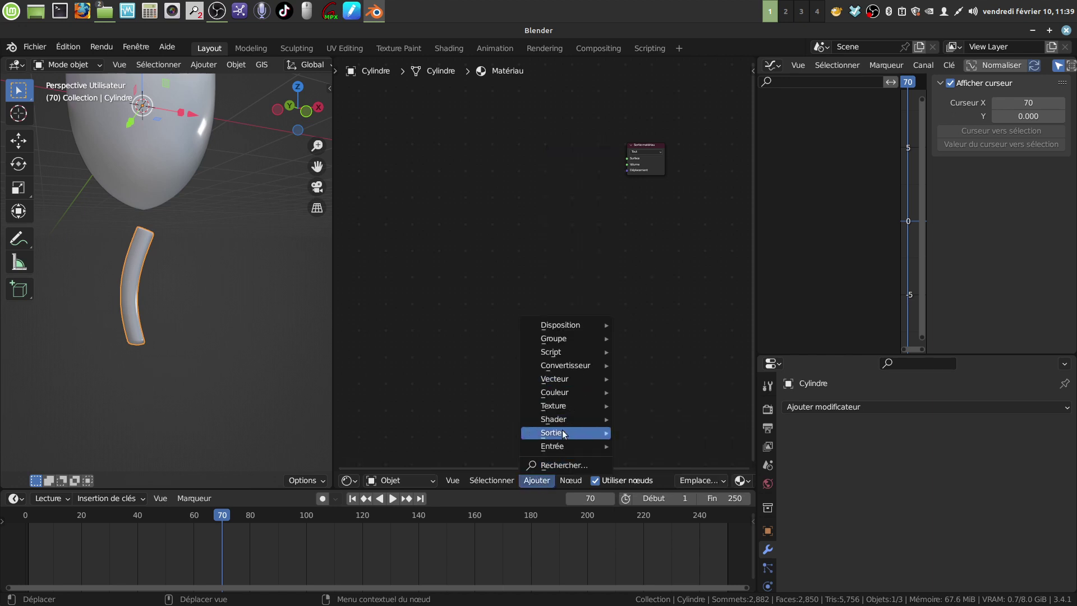
mouse_move(556, 420)
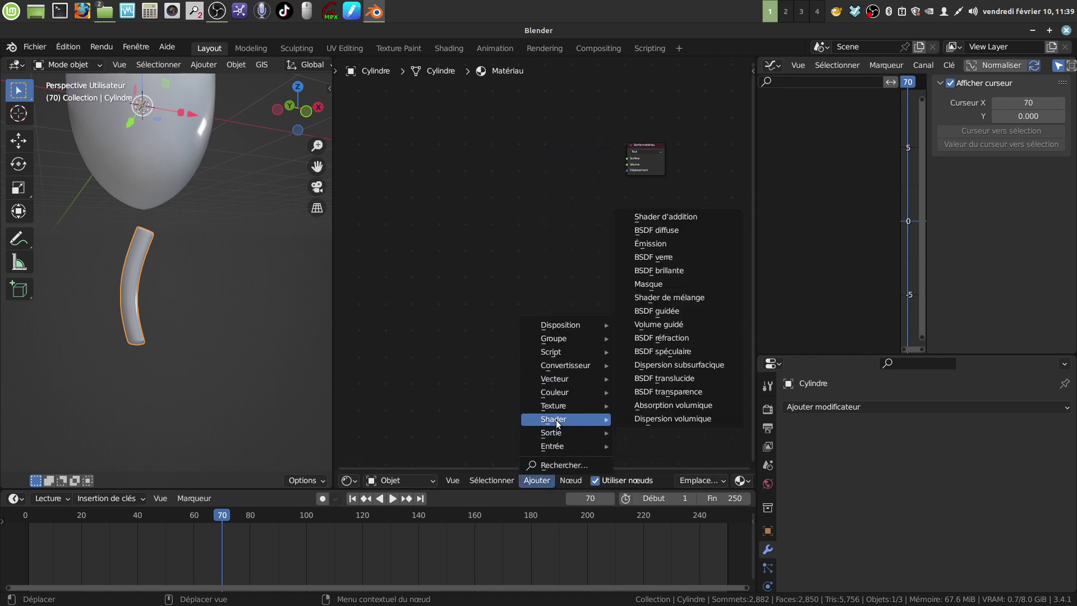
left_click(681, 299)
left_click(513, 140)
Add an Émission shader node to the left of the mix shader.
scroll(584, 265, "up", 2)
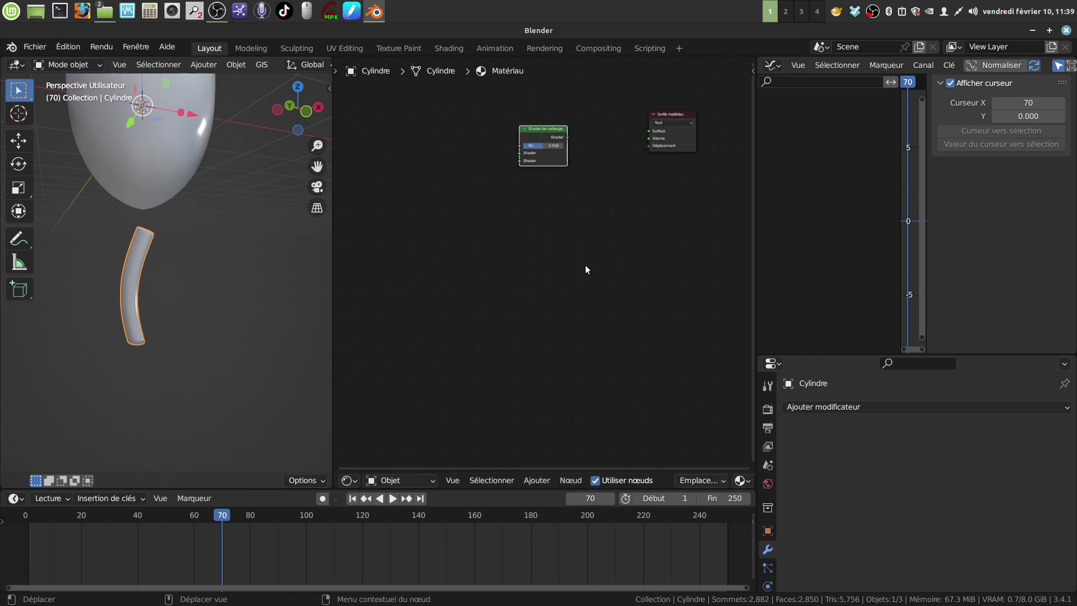
scroll(585, 269, "up", 2)
middle_click_drag(585, 270, 589, 319)
left_click(537, 480)
mouse_move(554, 421)
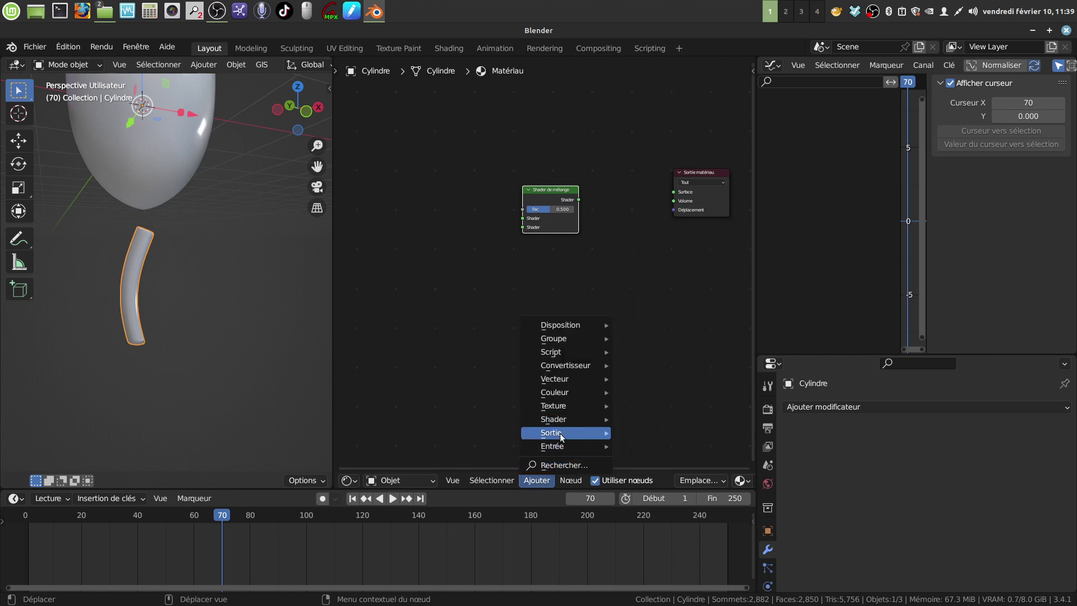
mouse_move(557, 419)
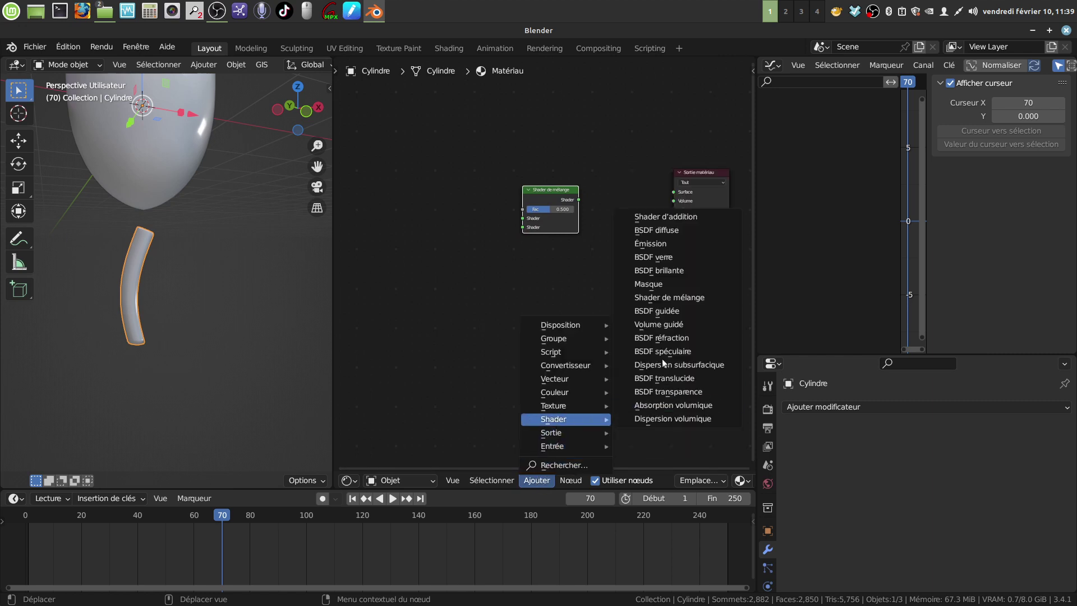
left_click(651, 243)
left_click(443, 178)
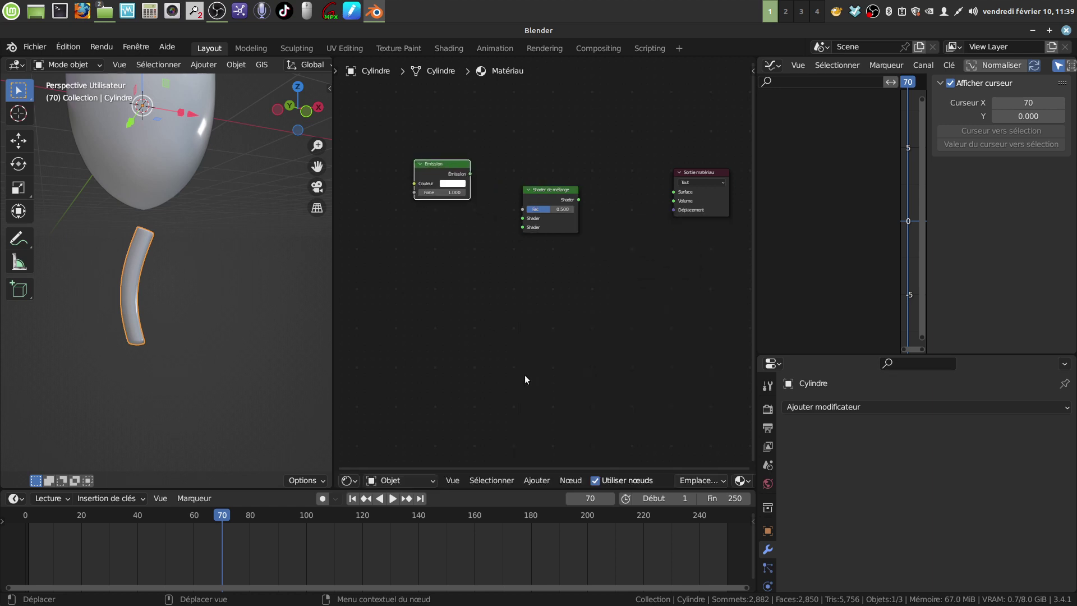
Add a BSDF diffuse node below the Émission node and darken its colour to a value of 0.010.
left_click(537, 480)
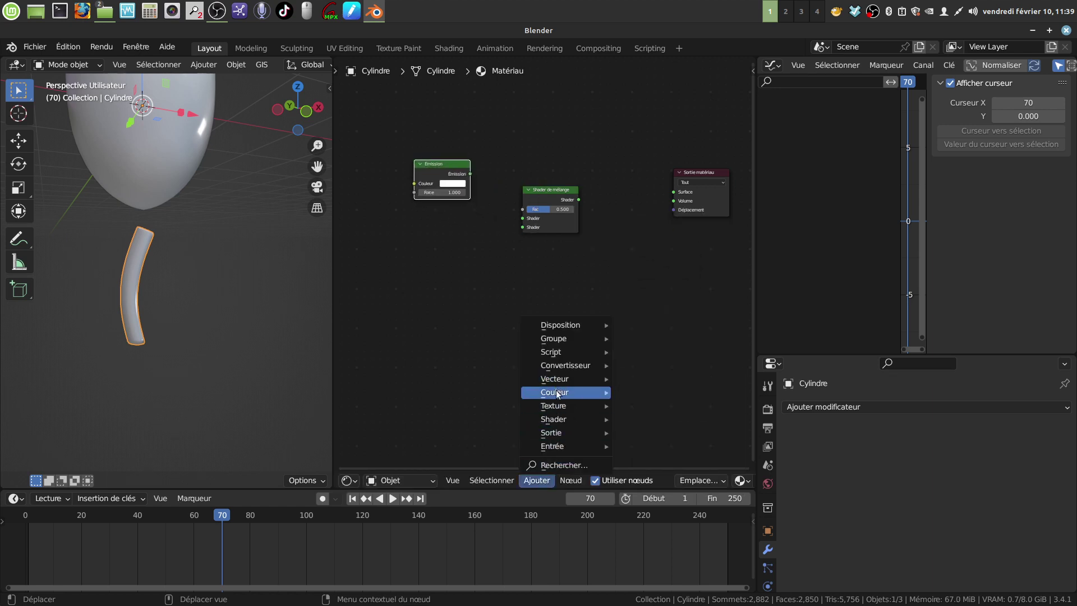
mouse_move(565, 449)
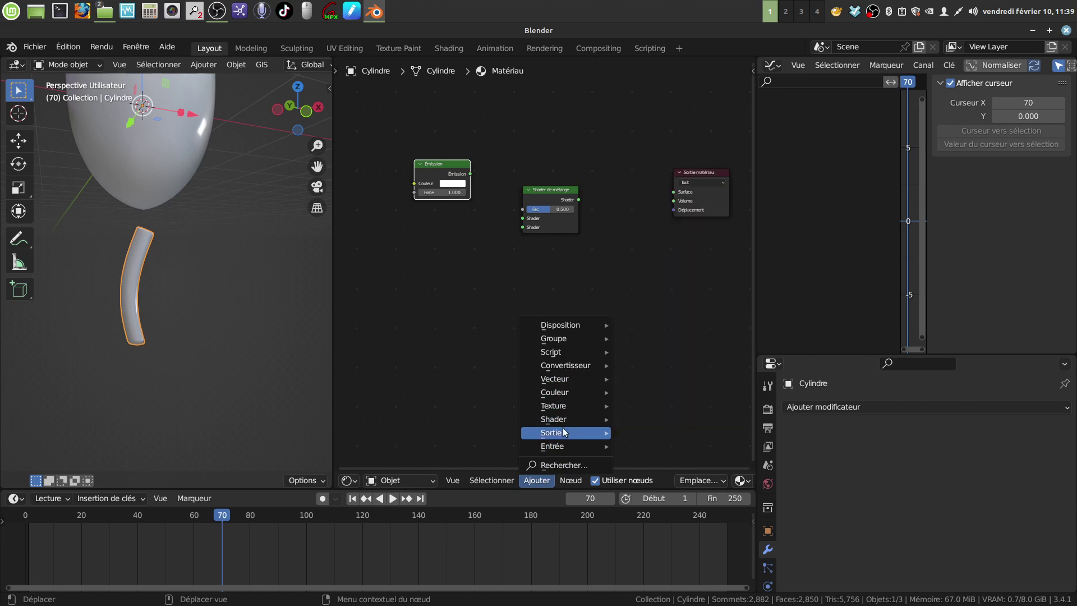
mouse_move(587, 420)
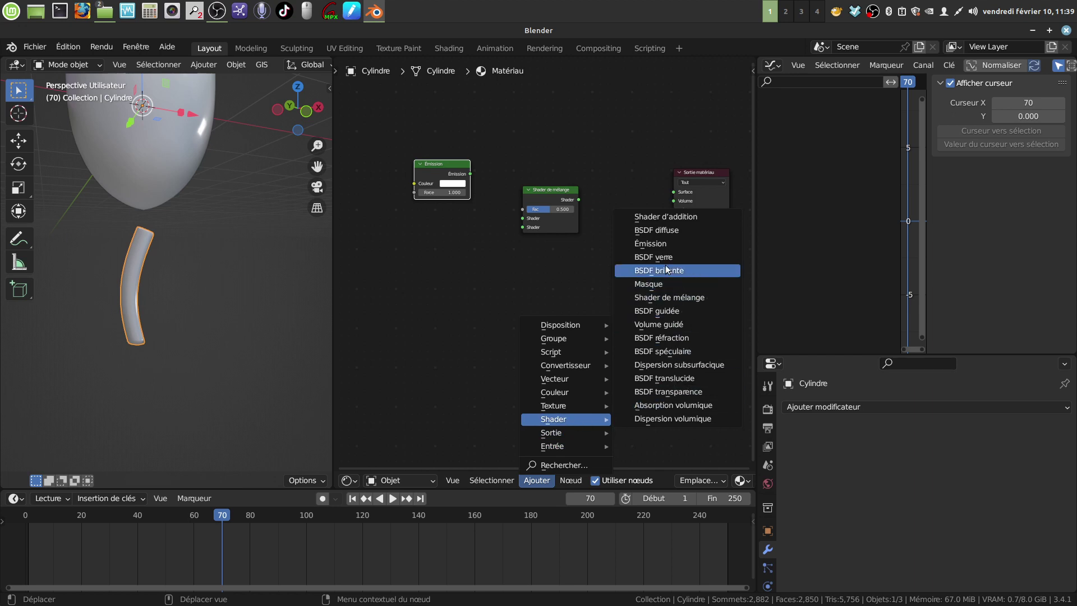
left_click(669, 230)
left_click(422, 219)
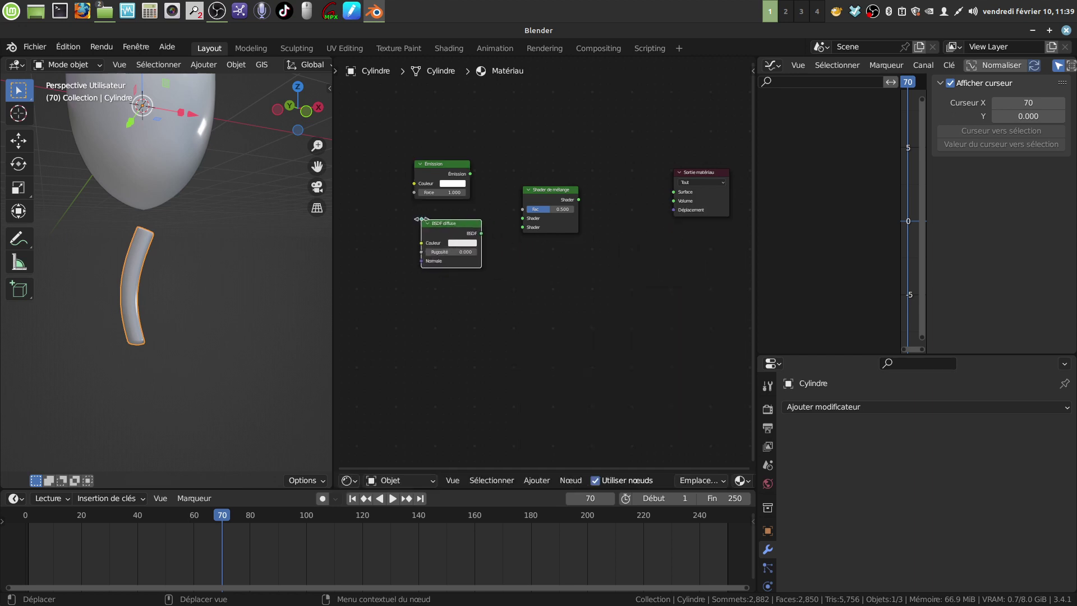
left_click(461, 243)
left_click_drag(480, 162, 514, 185)
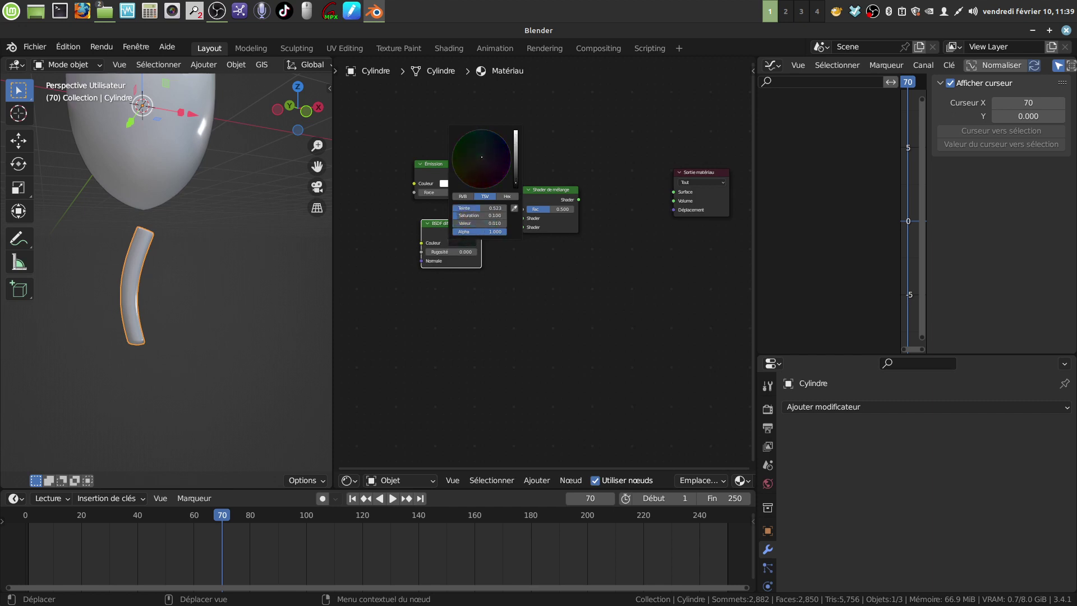
Set the Émission node's colour to a dark red with a saturation of about 0.990.
scroll(534, 292, "up", 3)
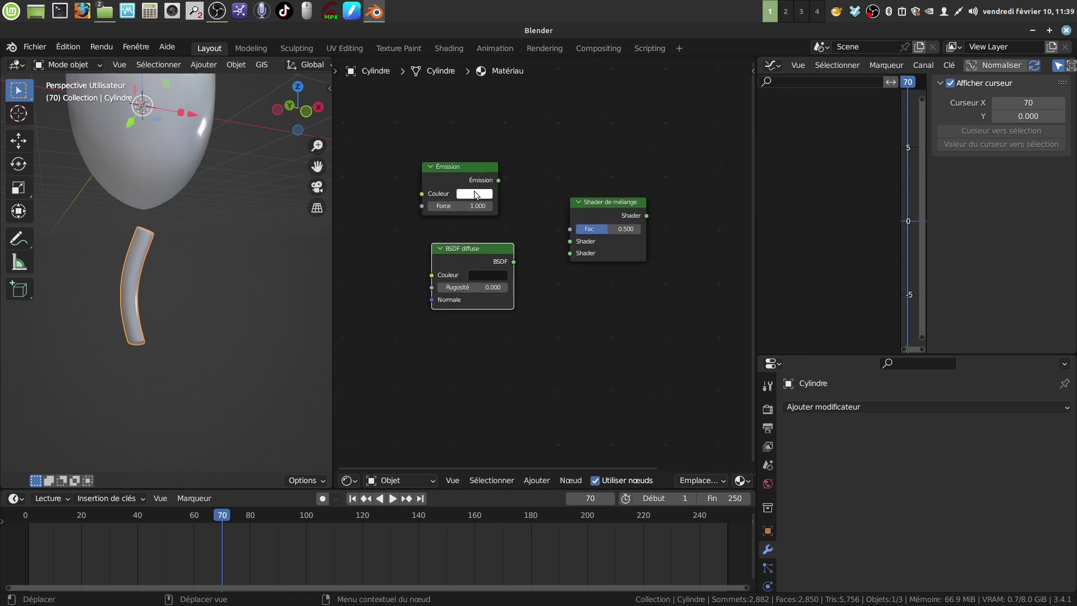
left_click(476, 194)
left_click(500, 282)
left_click(466, 195)
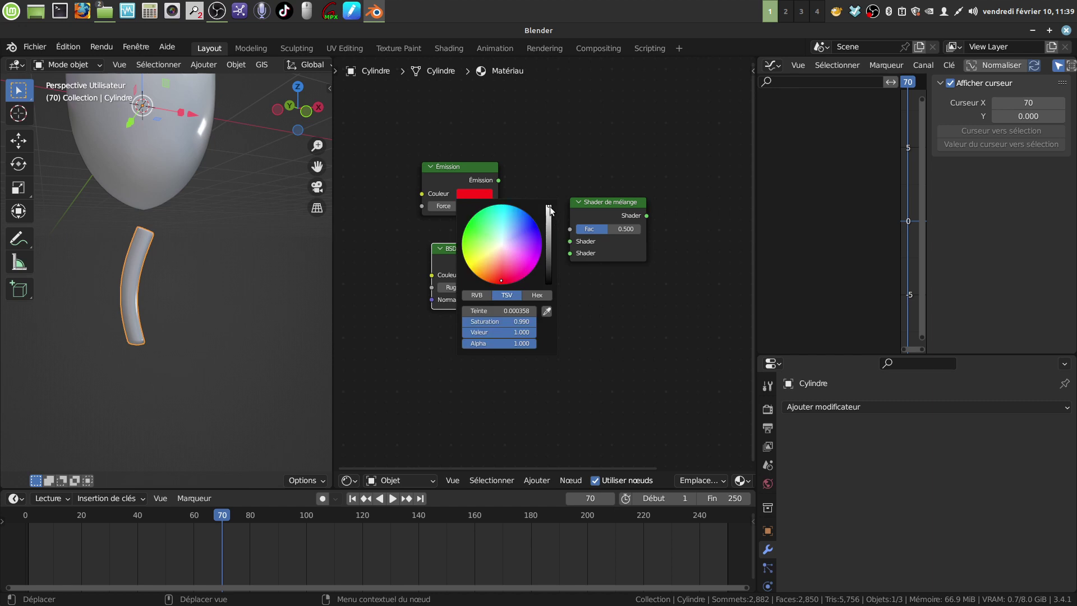
left_click_drag(550, 211, 549, 253)
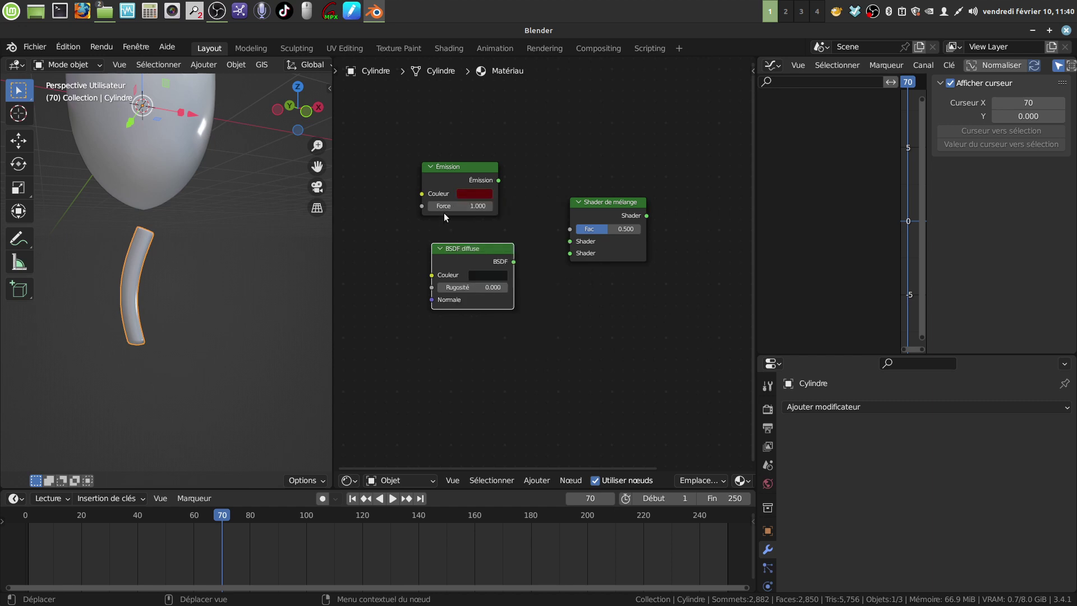
Set the Émission strength to 5.500 and connect the Émission and BSDF diffuse outputs to the mix shader's first and second Shader inputs.
left_click_drag(443, 206, 443, 206)
left_click_drag(498, 180, 570, 241)
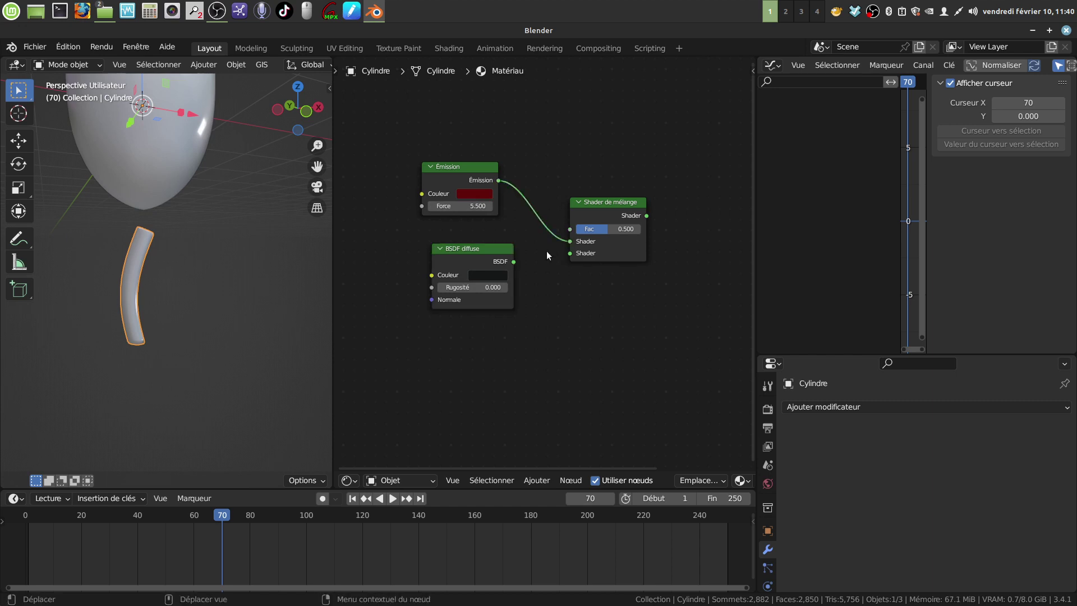
left_click_drag(514, 261, 570, 253)
Connect the Shader de mélange output to the material output's Surface input.
scroll(557, 325, "down", 2)
middle_click_drag(593, 310, 565, 317)
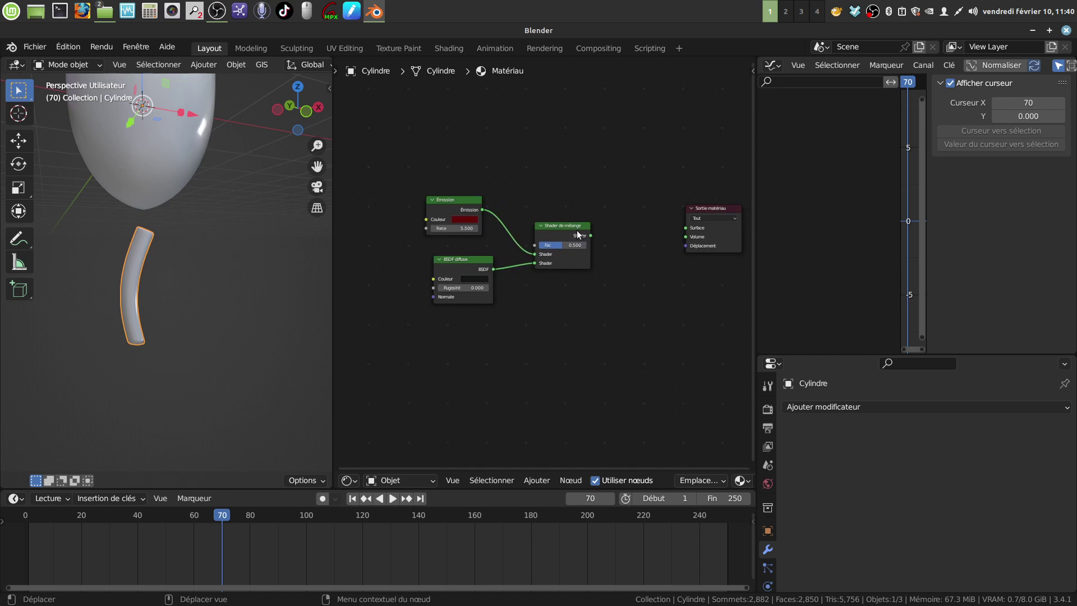
left_click_drag(590, 234, 685, 228)
Add a Coordonnées de texture node well to the left of the Émission and BSDF diffuse nodes.
scroll(544, 337, "down", 2)
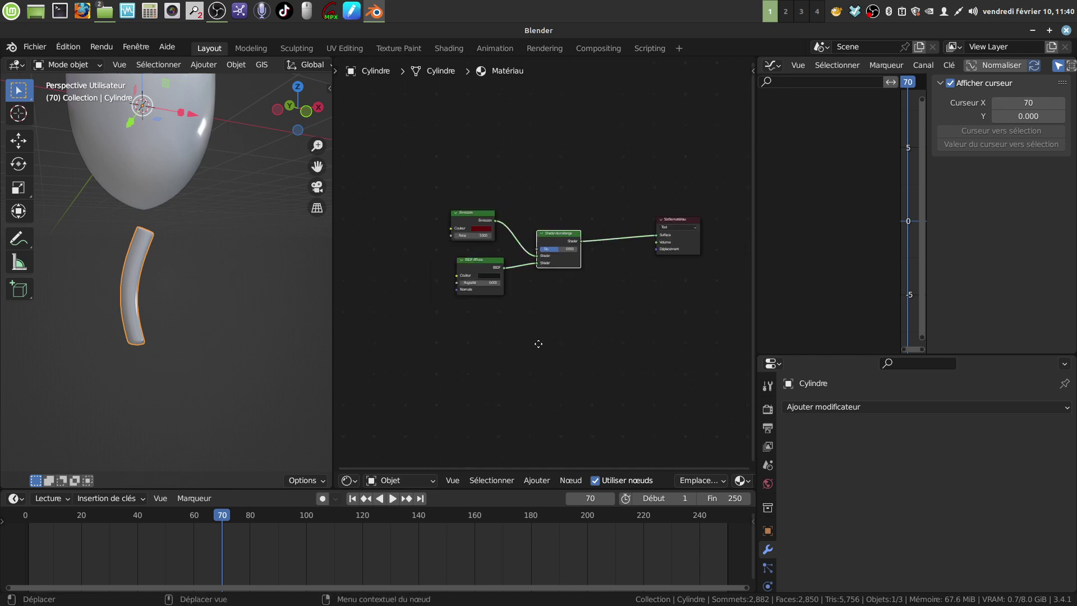
middle_click_drag(536, 339, 633, 333)
left_click(537, 480)
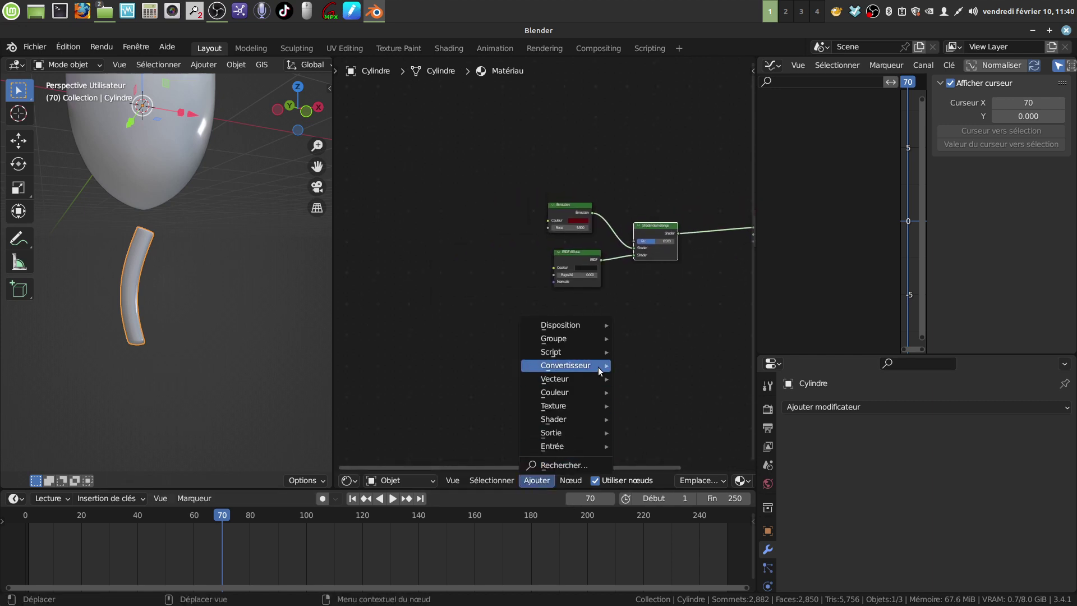
mouse_move(583, 368)
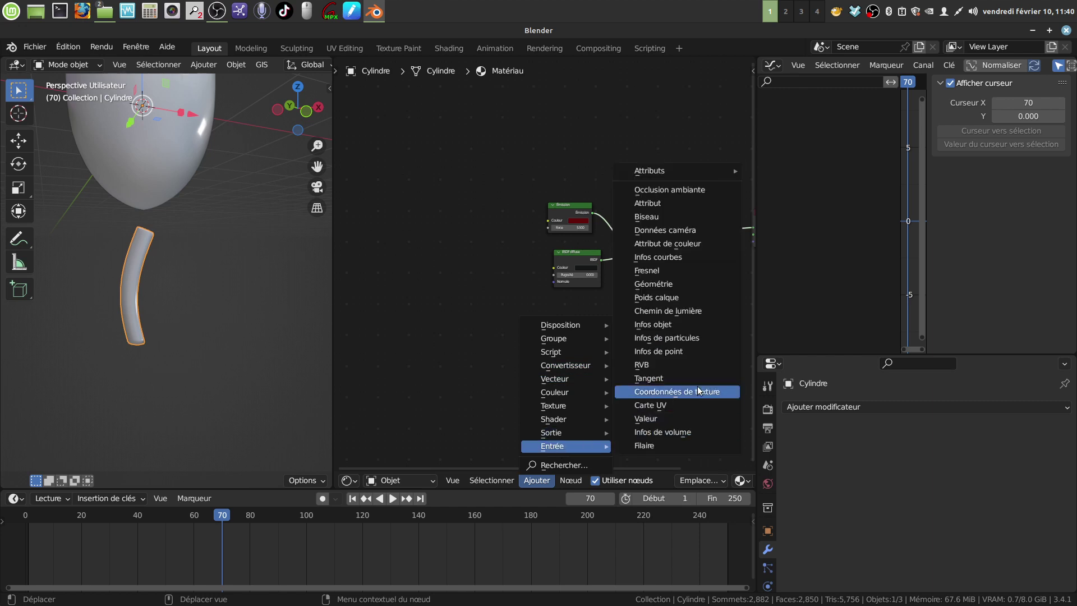
left_click(698, 391)
left_click(387, 230)
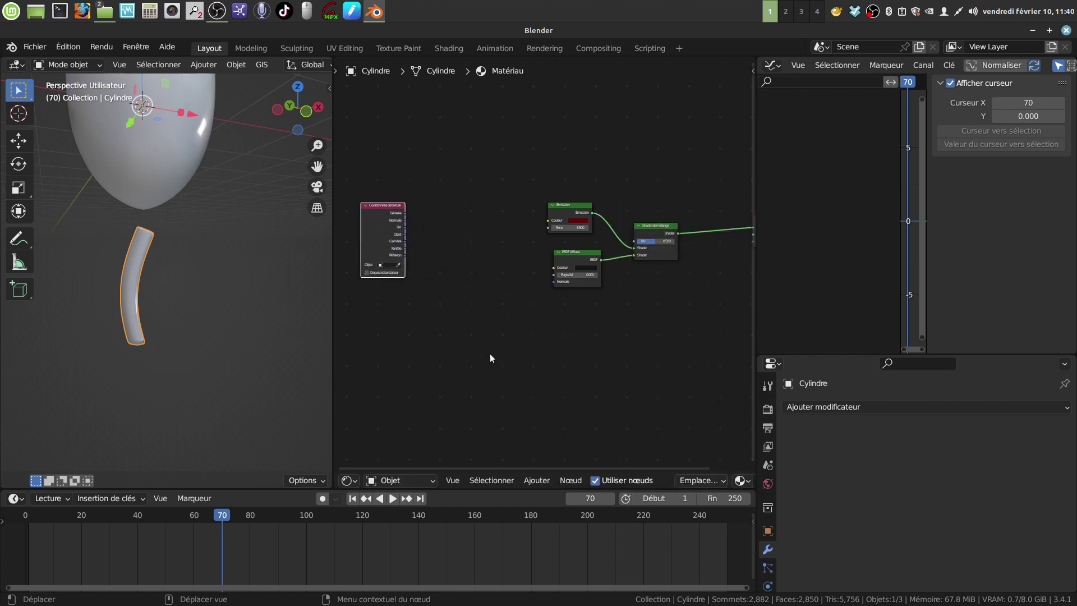
Add a Séparer XYZ node and place it just to the right of the Coordonnées de texture node.
left_click(538, 480)
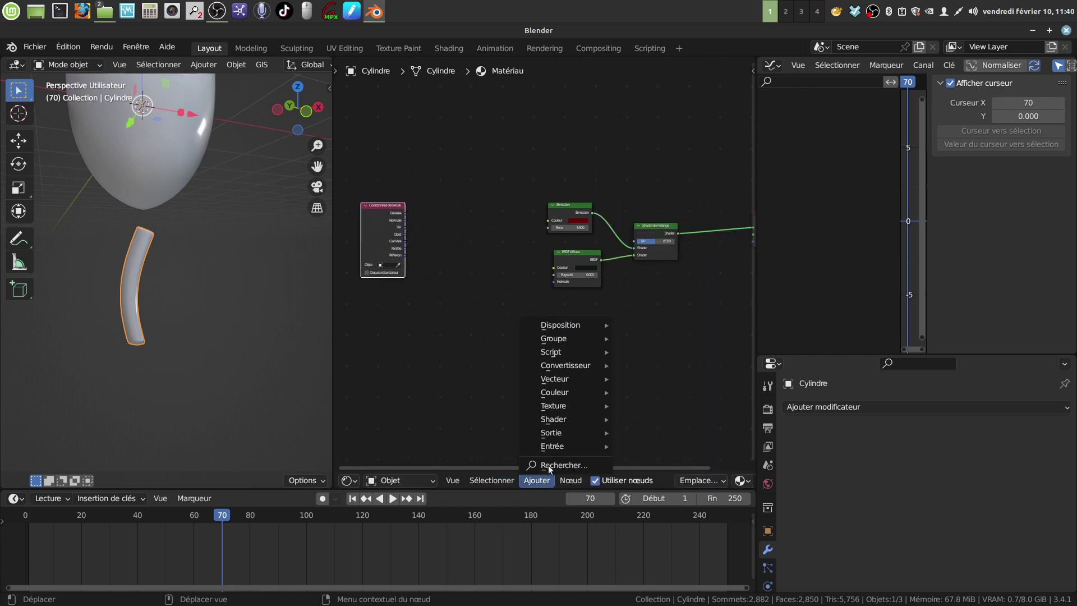
mouse_move(564, 420)
left_click(669, 297)
left_click(655, 239)
left_click(538, 480)
mouse_move(565, 365)
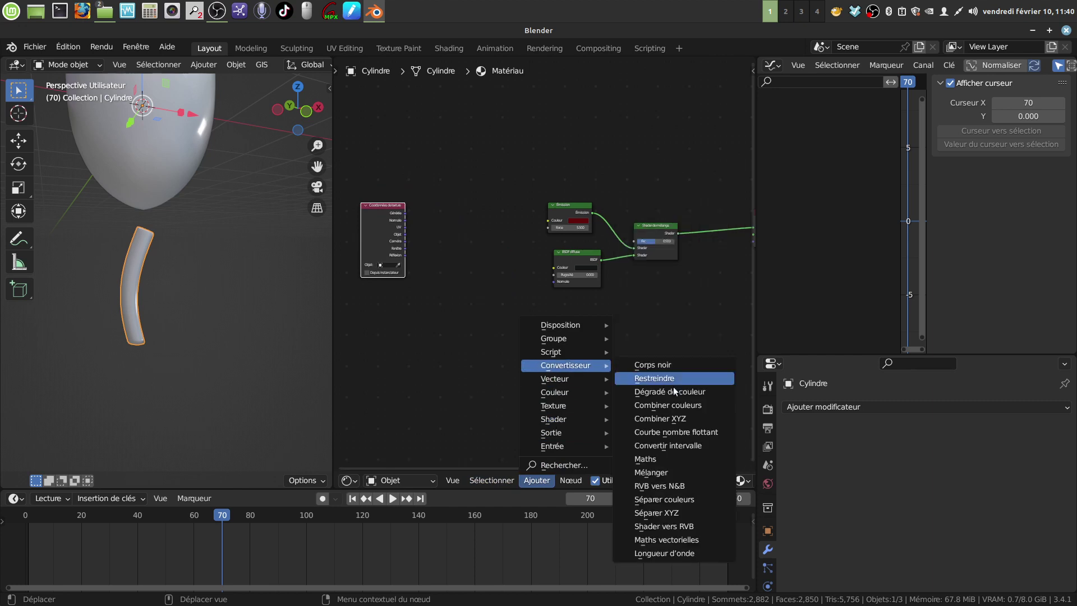
left_click(704, 513)
left_click(439, 223)
middle_click_drag(527, 348, 584, 368)
left_click_drag(440, 253, 378, 263)
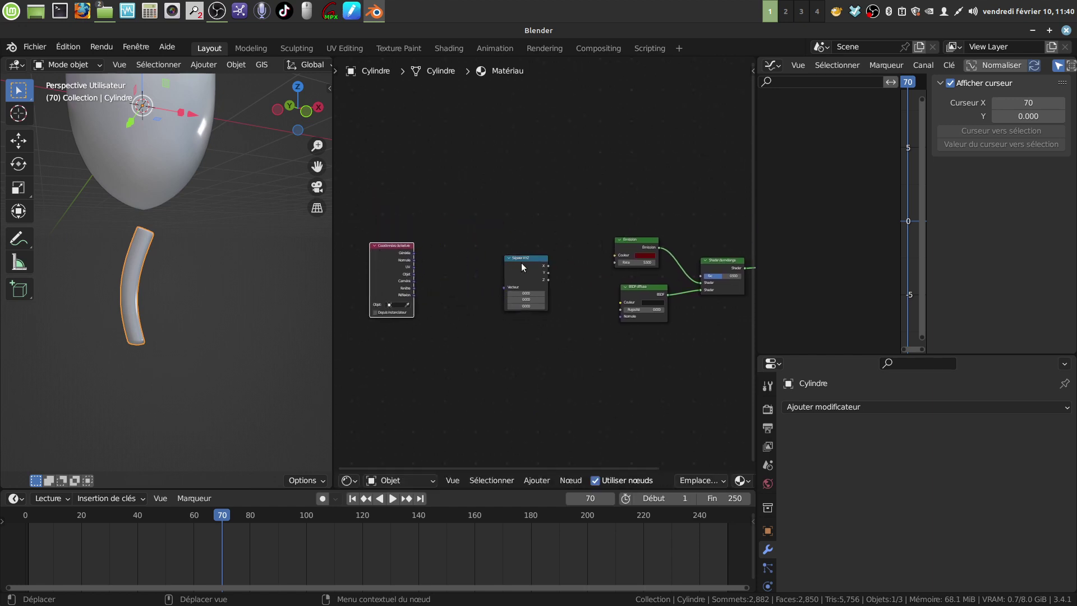
left_click_drag(522, 265, 465, 258)
Add a Dégradé de couleur node between the Séparer XYZ node and the two shader nodes.
left_click(542, 482)
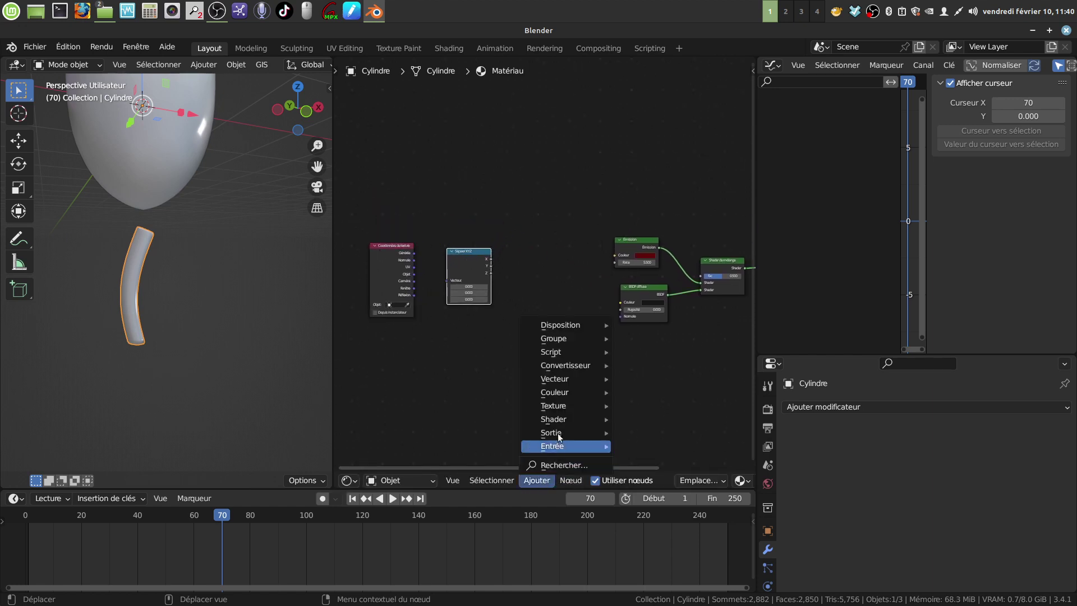
mouse_move(566, 365)
left_click(672, 391)
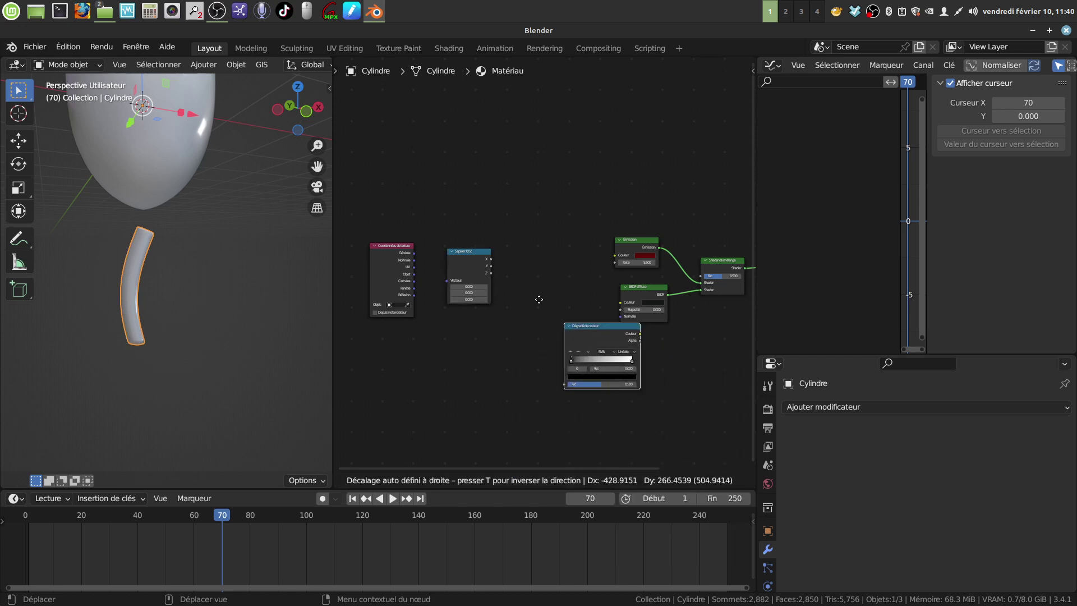
left_click(541, 269)
Connect the Générée coordinates to the Séparer XYZ node's Vecteur input and its Z output to the Dégradé de couleur's Fac.
scroll(460, 405, "up", 1)
scroll(450, 313, "left", 3)
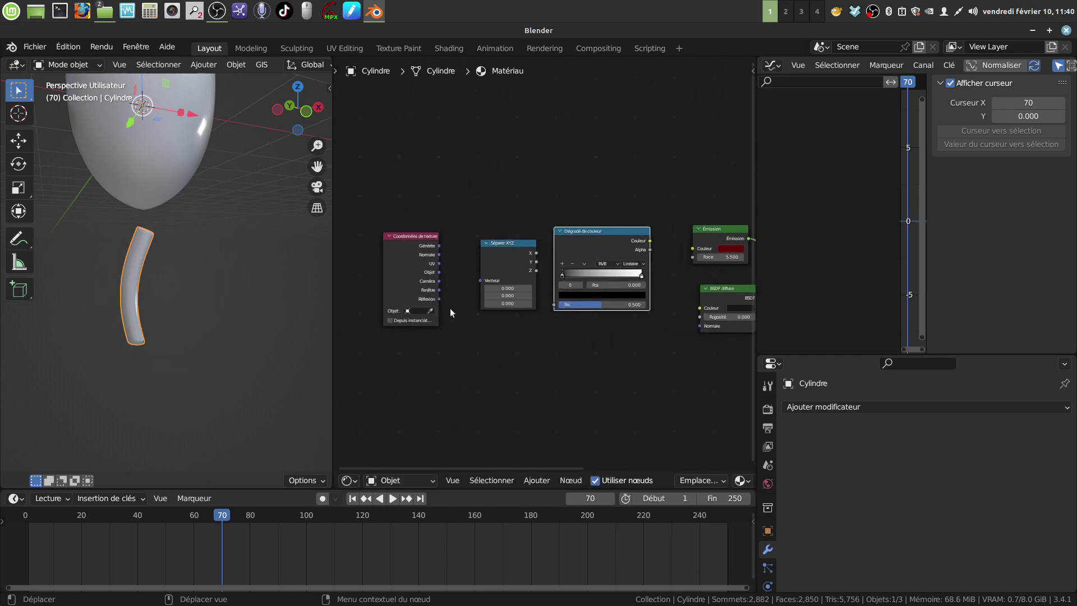
left_click_drag(437, 246, 460, 273)
left_click_drag(441, 250, 554, 305)
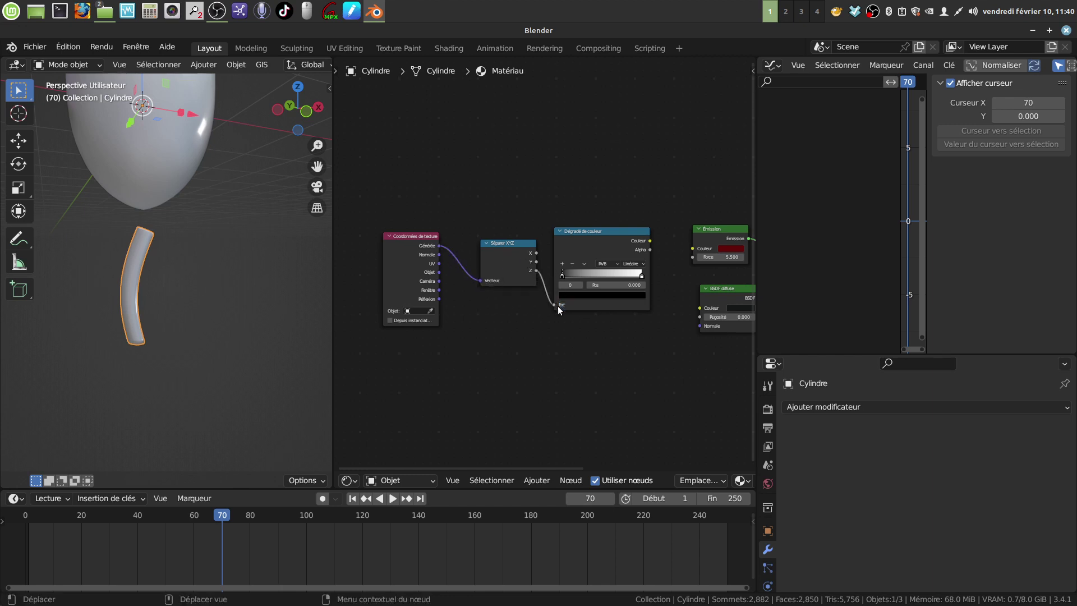
Move the Émission node higher and connect the Dégradé de couleur's Couleur output to the mix shader's Fac input.
middle_click_drag(628, 296, 494, 309)
scroll(555, 297, "up", 1)
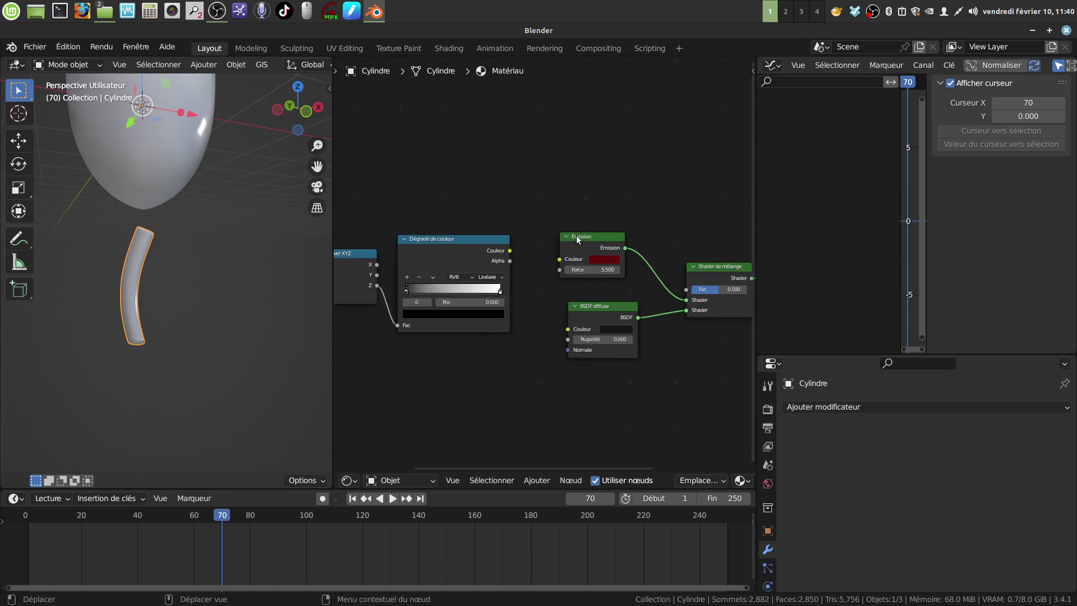
left_click_drag(576, 235, 564, 159)
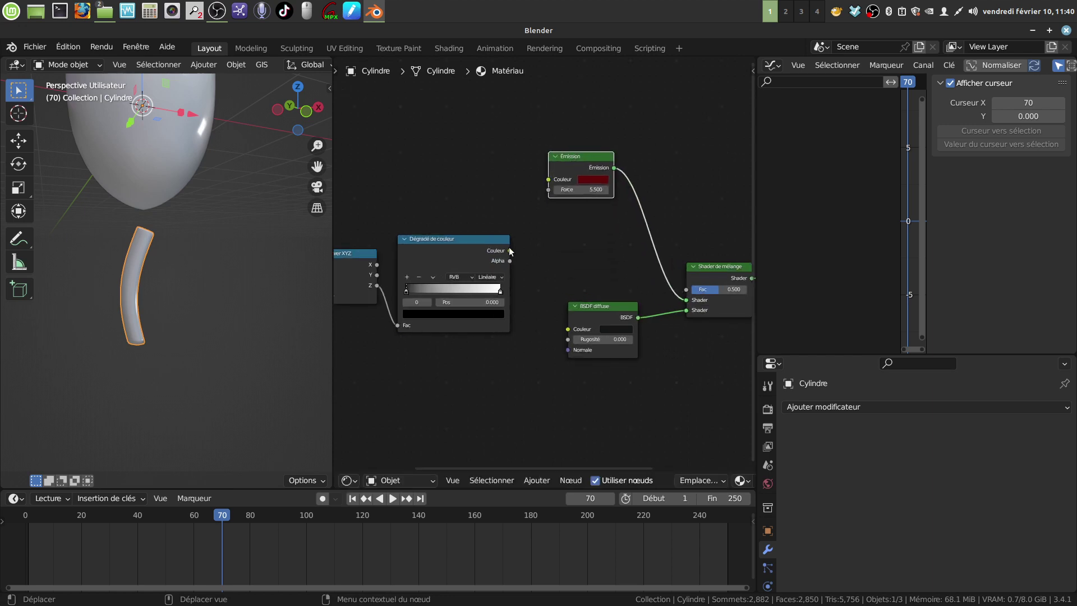
left_click_drag(509, 250, 688, 291)
Switch the 3D viewport to rendered shading to preview the wick's material.
middle_click_drag(494, 382, 591, 377)
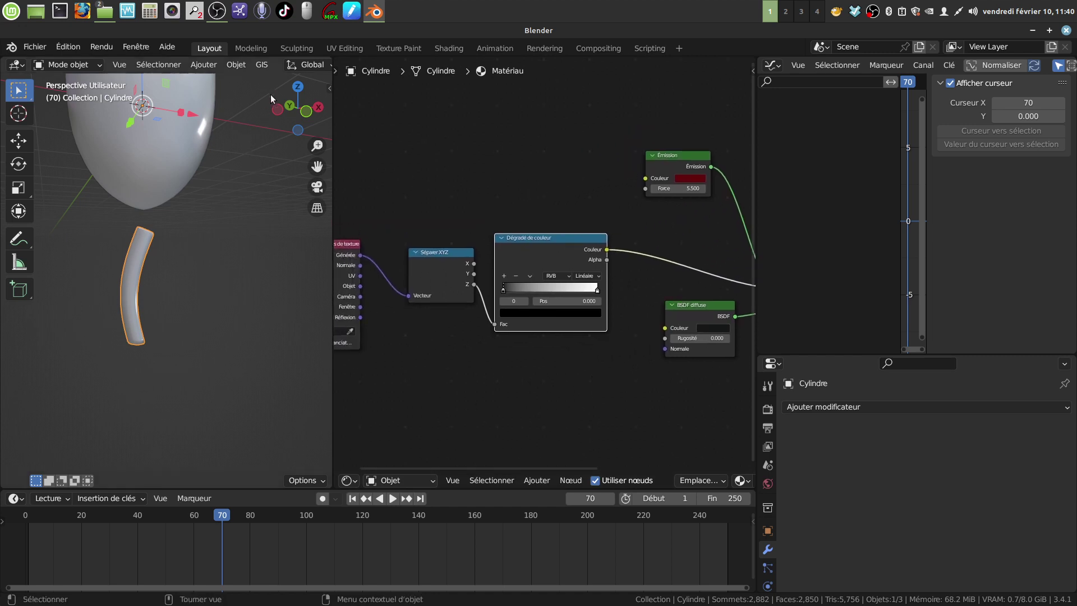
scroll(283, 69, "down", 8)
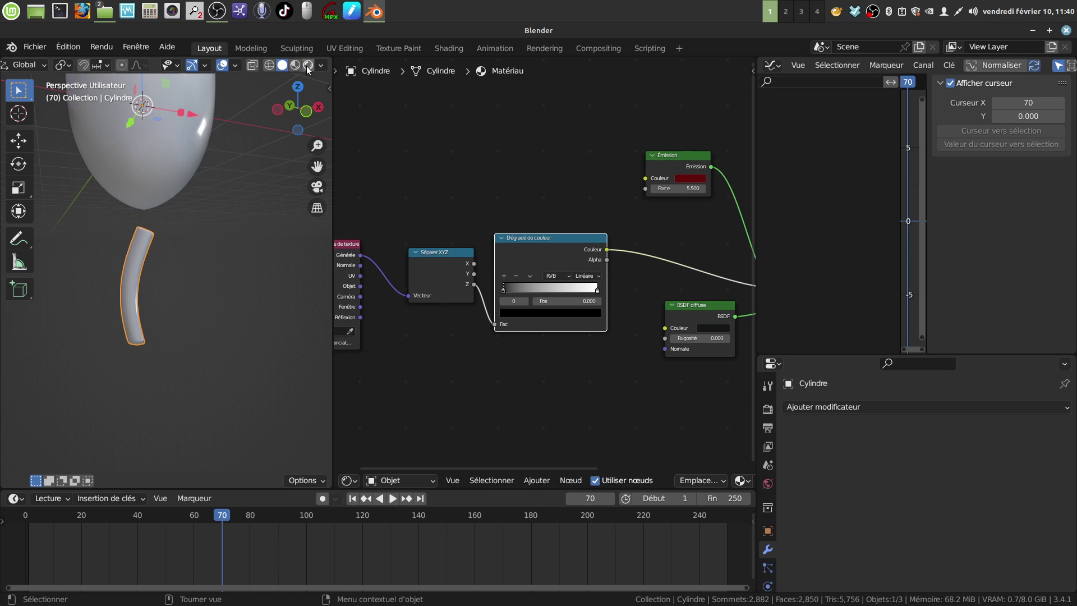
left_click(308, 65)
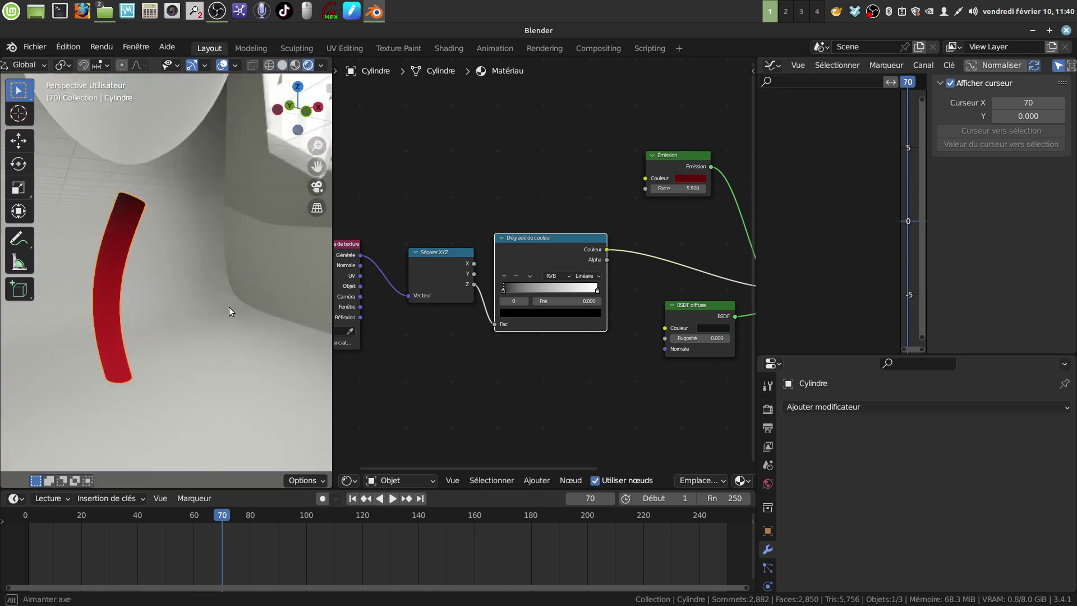
Reverse the Dégradé de couleur to run from white to black, with the white stop at 0.628 and Fondu interpolation.
scroll(236, 311, "up", 3)
middle_click_drag(522, 298, 502, 275)
left_click_drag(489, 264, 543, 269)
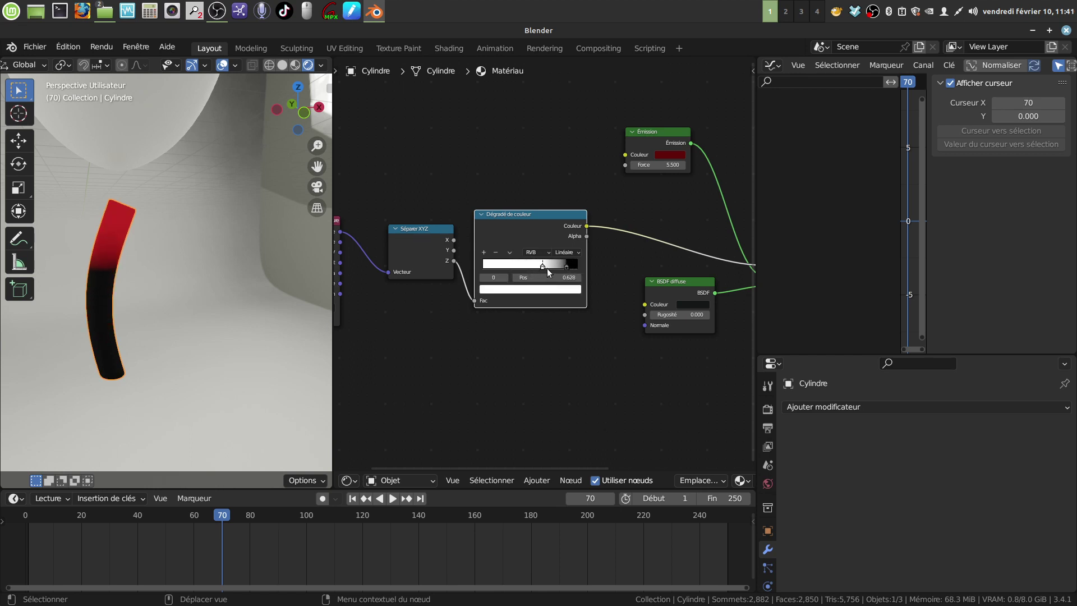
left_click(580, 251)
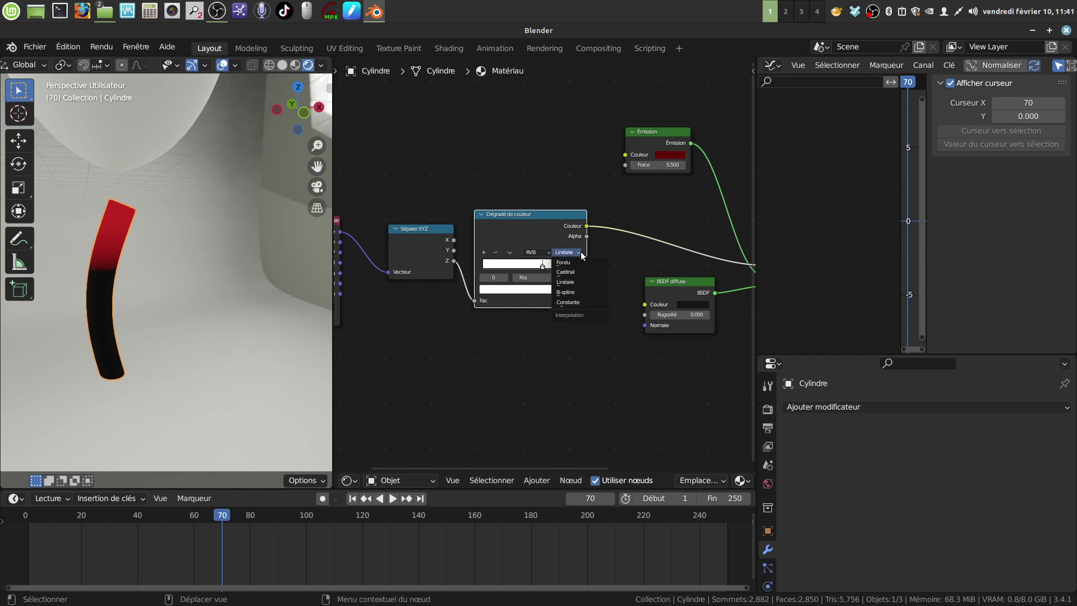
left_click(572, 261)
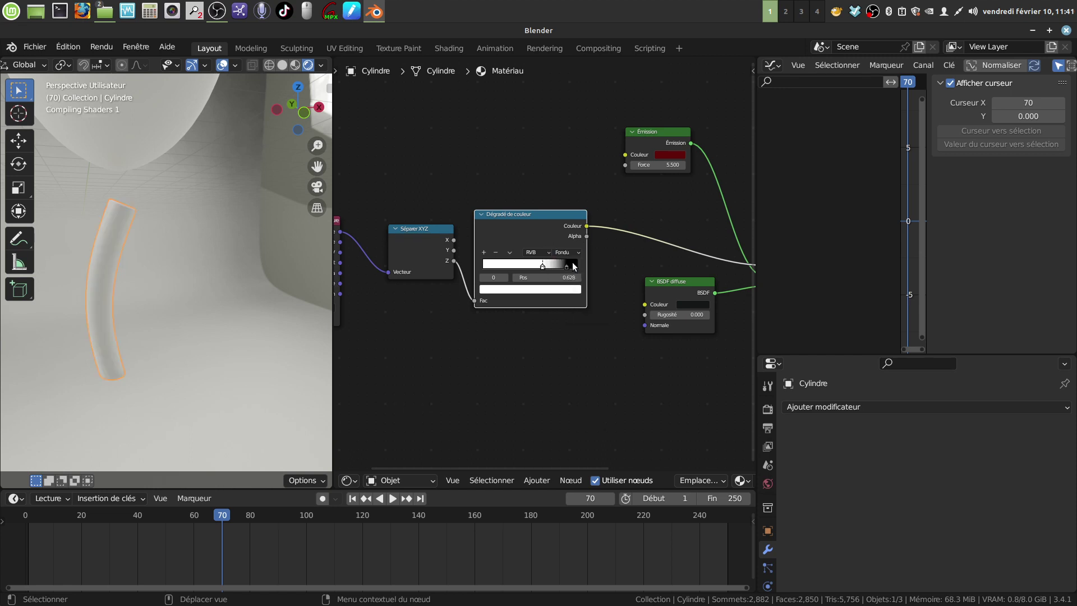
Deselect the wick and examine its rendered gradient and the complete material node setup.
middle_click_drag(252, 310, 113, 299)
left_click(204, 341)
middle_click_drag(204, 342, 197, 319)
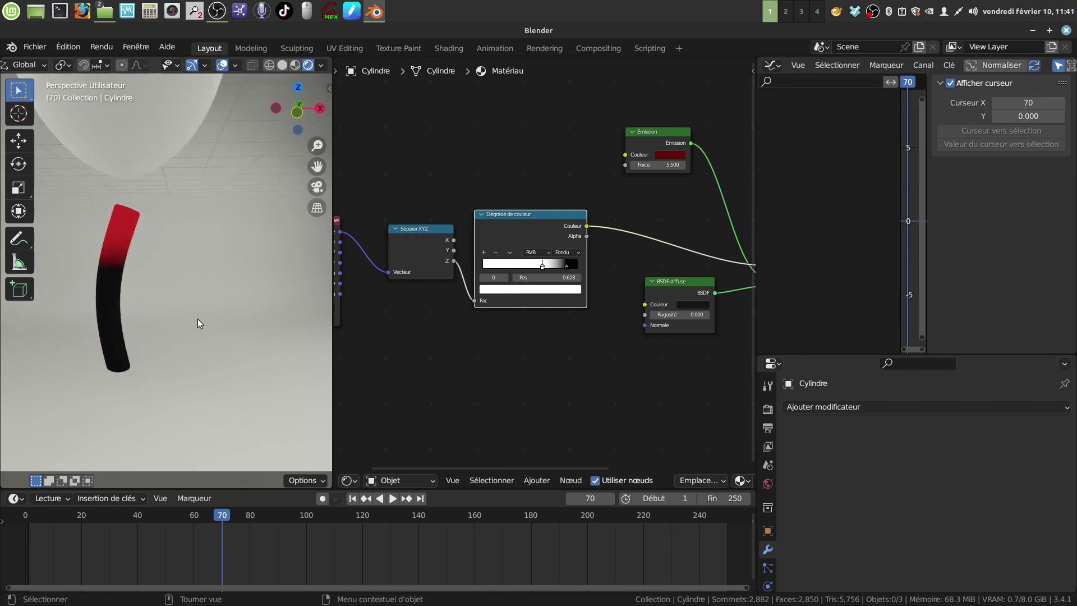
scroll(459, 308, "down", 4)
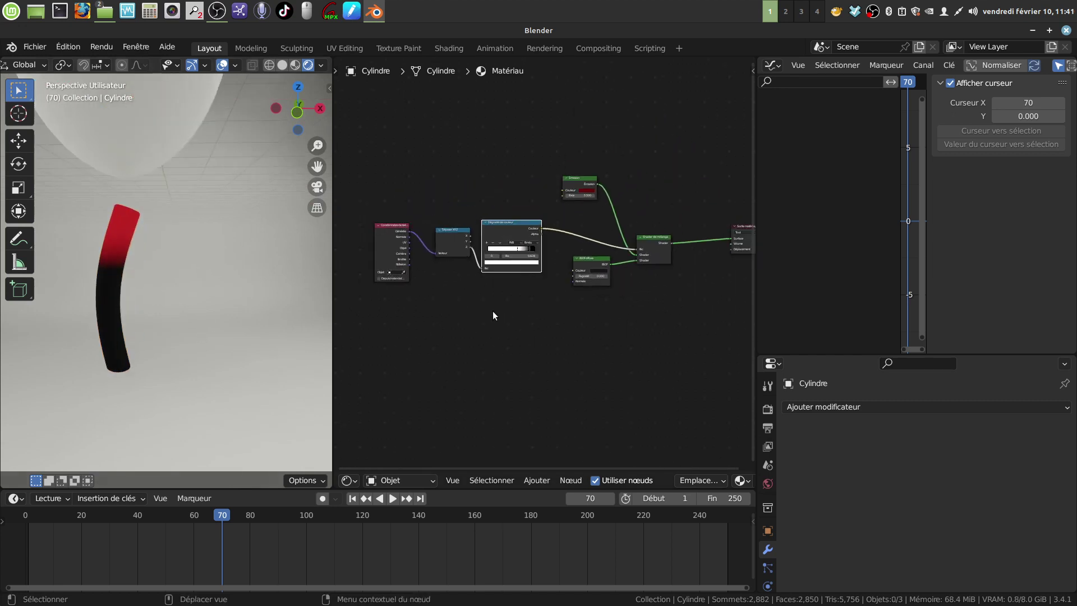
middle_click_drag(498, 315, 456, 288)
scroll(540, 334, "up", 3)
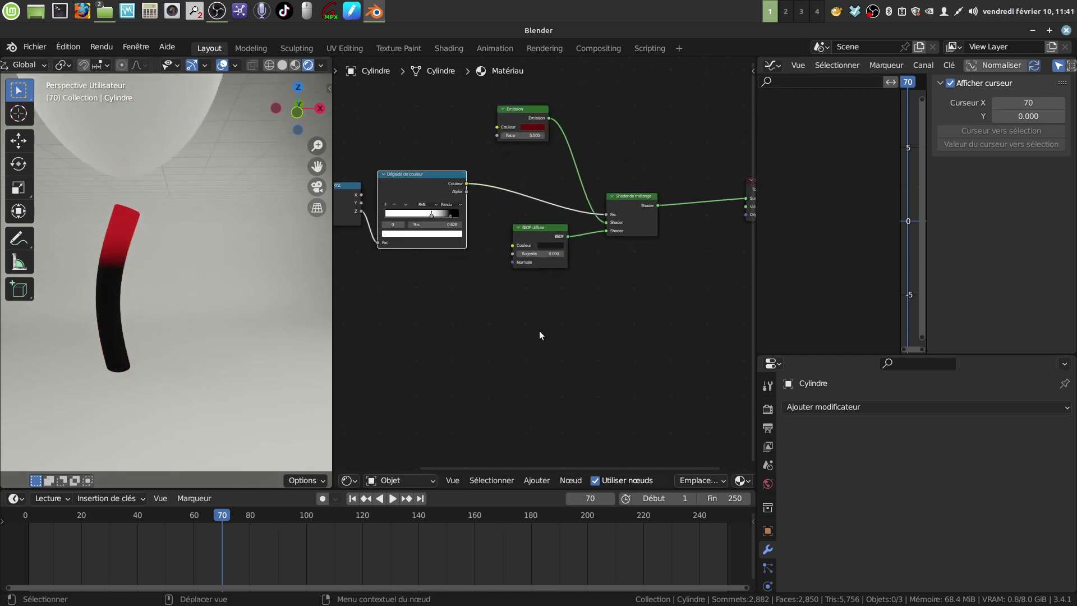
scroll(543, 331, "up", 1)
middle_click_drag(543, 331, 598, 402)
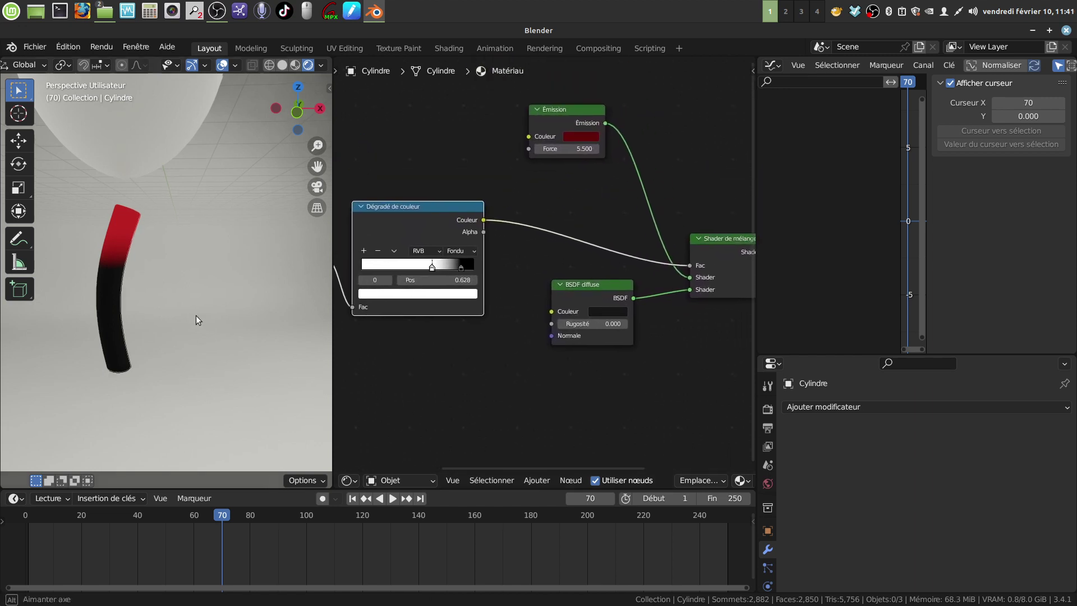
Select the wick and move it straight up along Z until its tip meets the base of the flame.
middle_click_drag(196, 316, 147, 277)
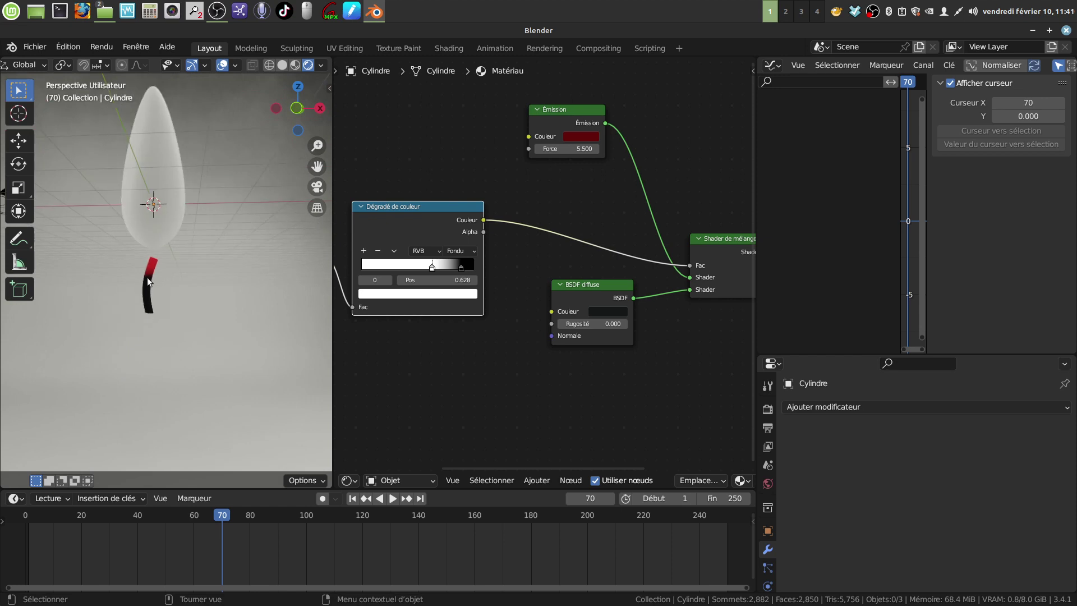
left_click(164, 251)
left_click_drag(156, 139, 163, 124)
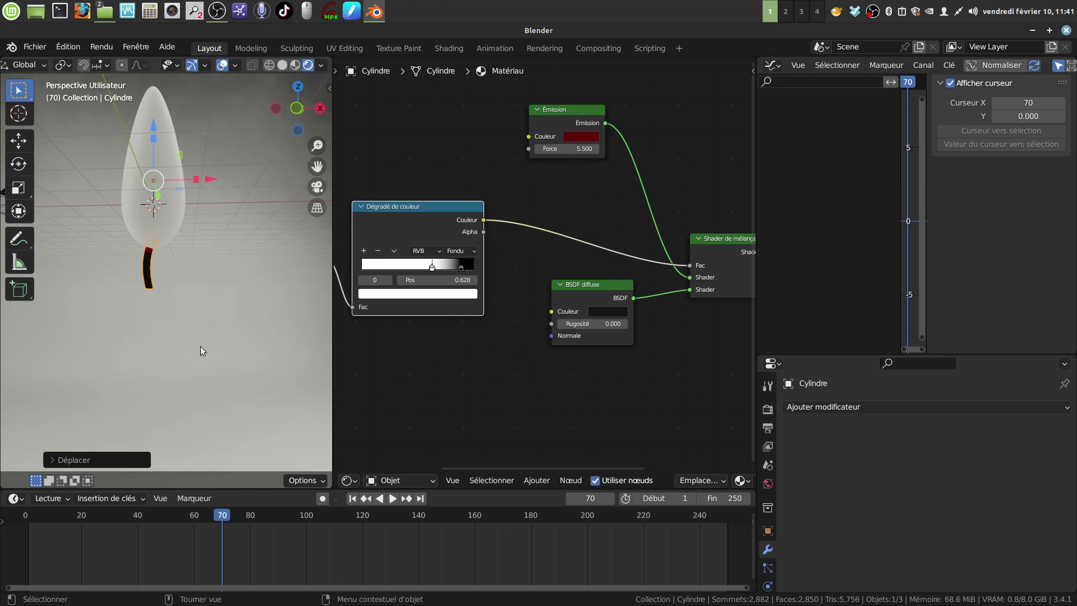
scroll(202, 337, "up", 3)
middle_click_drag(205, 319, 187, 216)
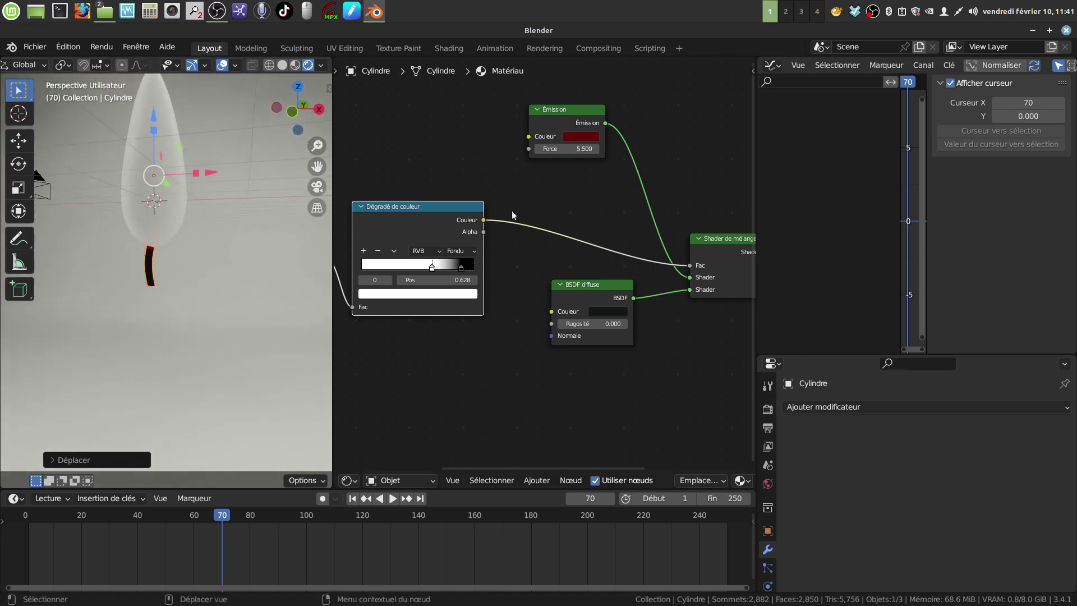